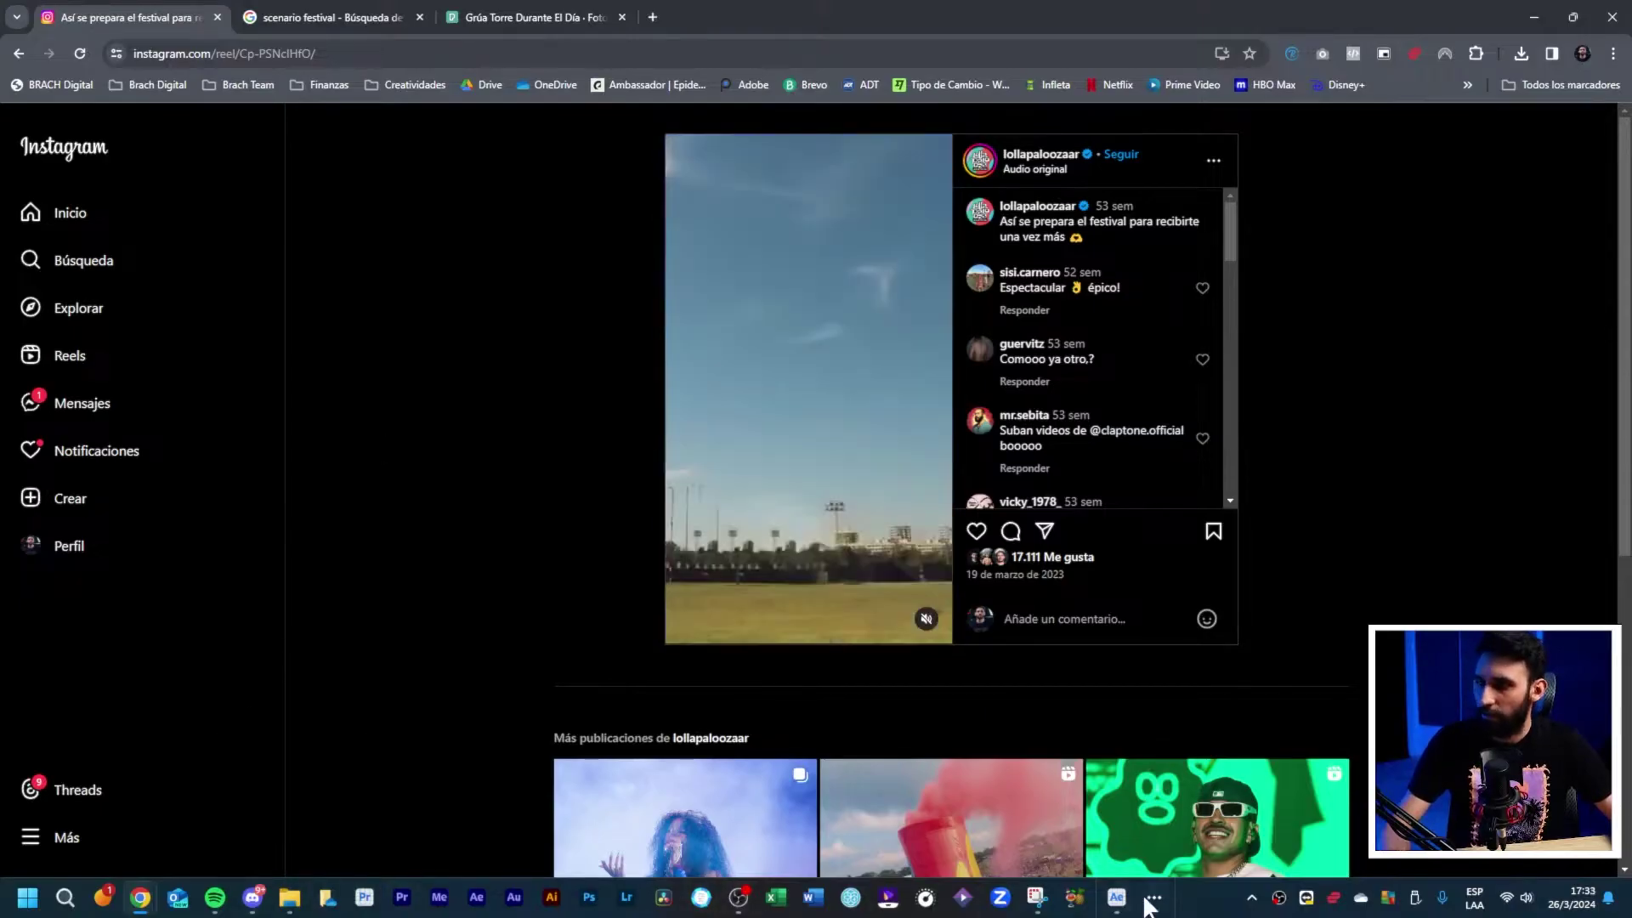
# Step: Bring After Effects forward and open pexels-photoscom-93400.jpg in the Footage viewer
pyautogui.click(1117, 897)
pyautogui.doubleClick(43, 235)
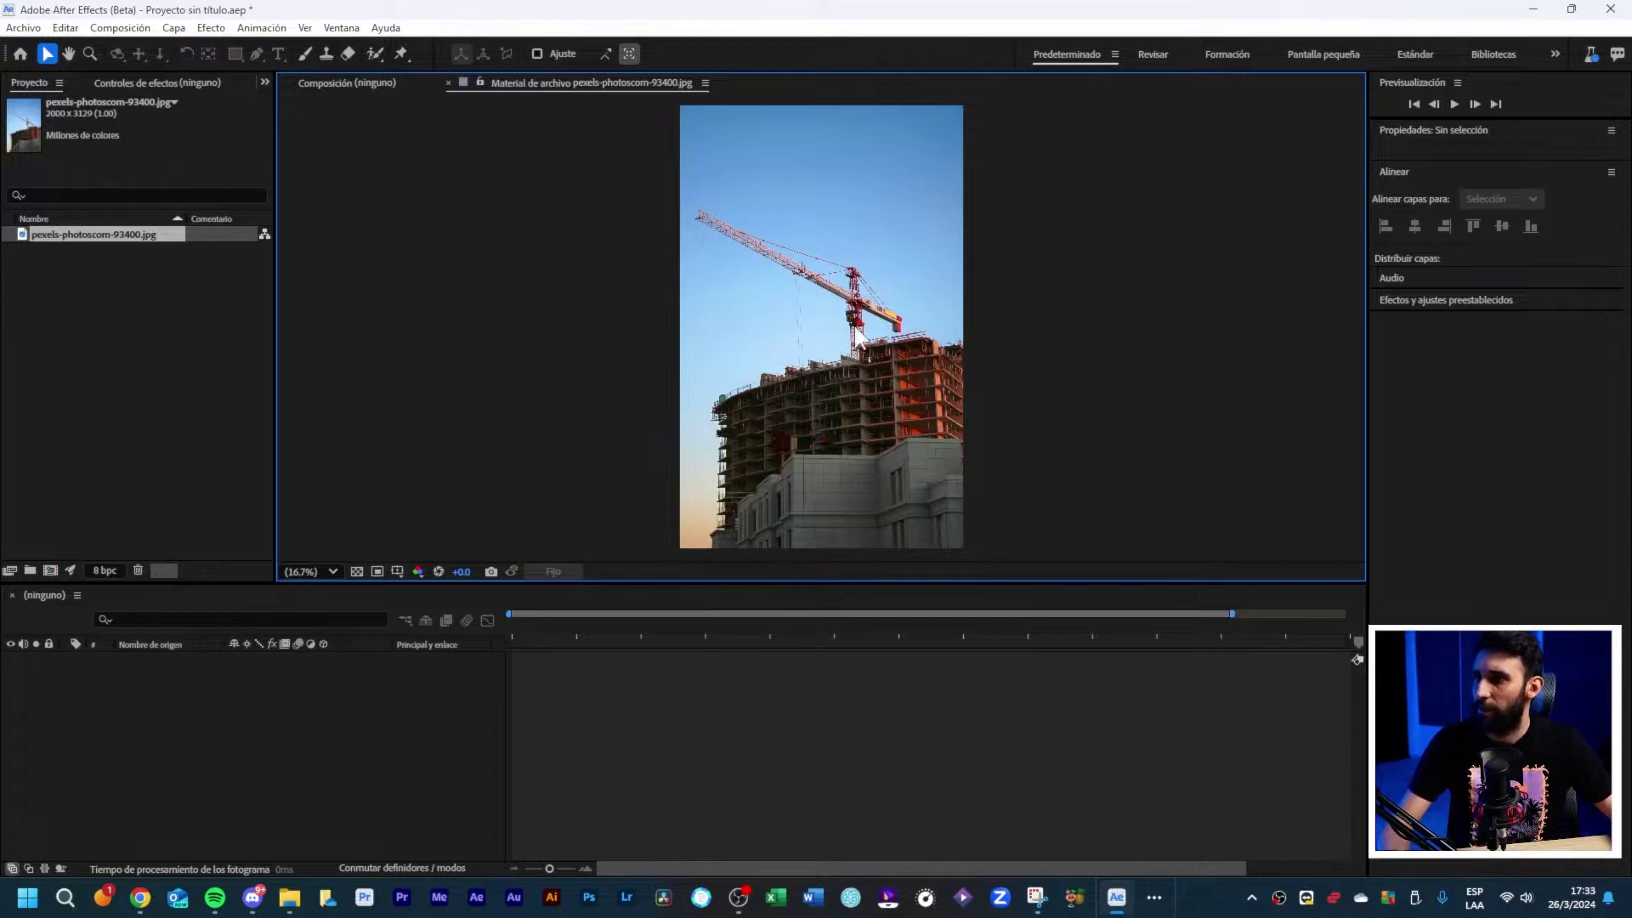
# Step: Create a new composition 1080 wide and dock the Comp 1 timeline in the left column
pyautogui.click(185, 455)
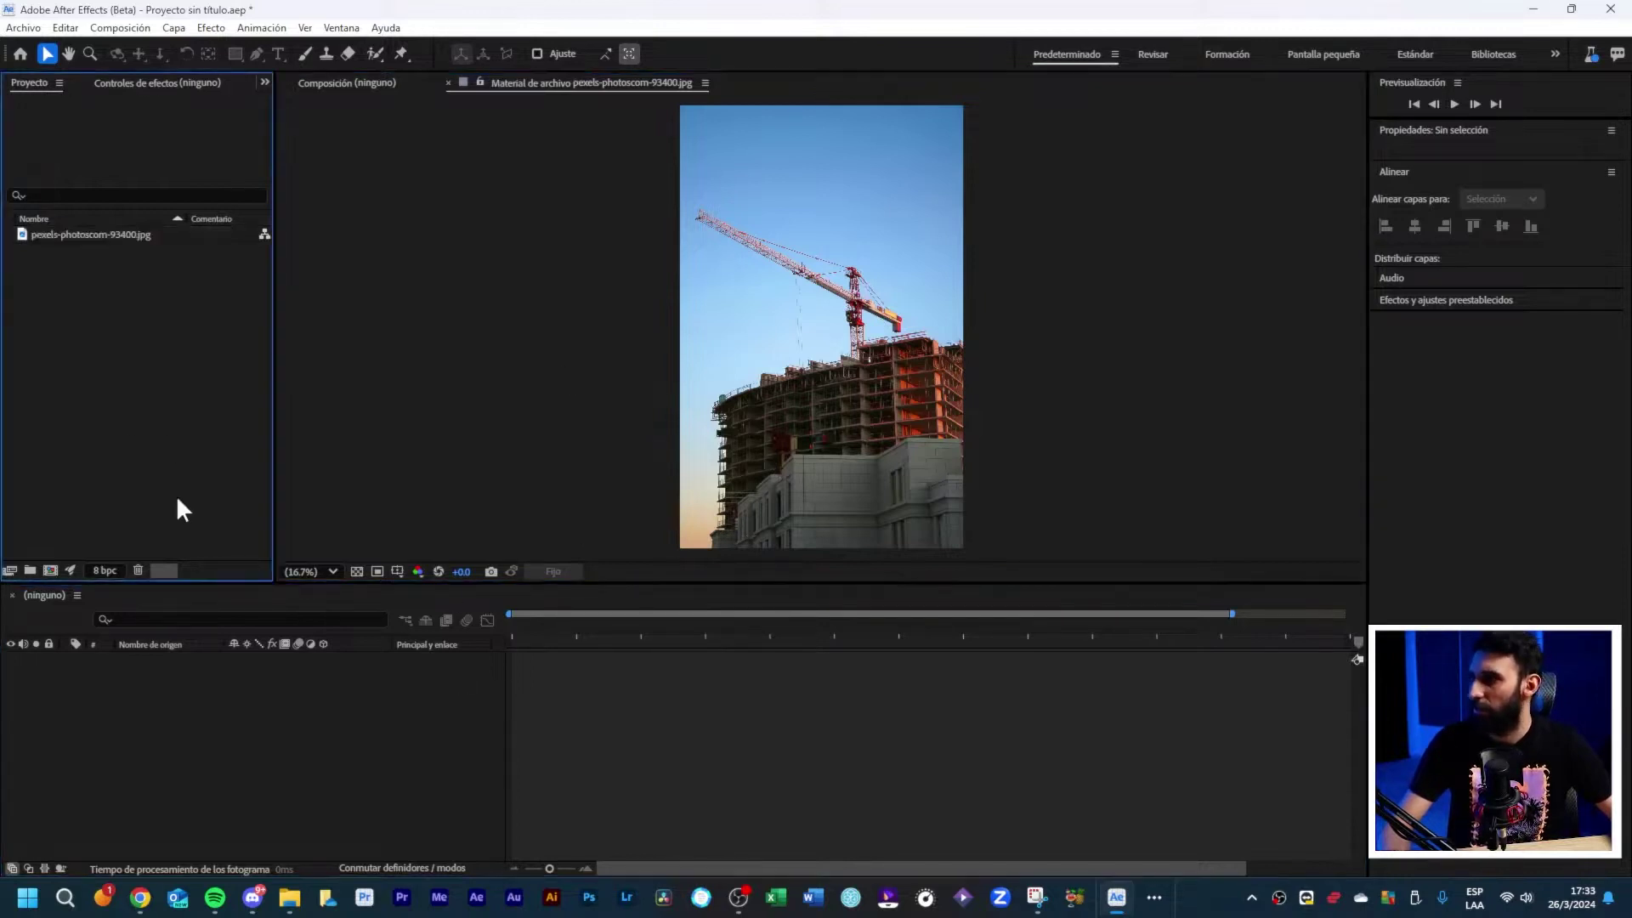
pyautogui.rightClick(68, 235)
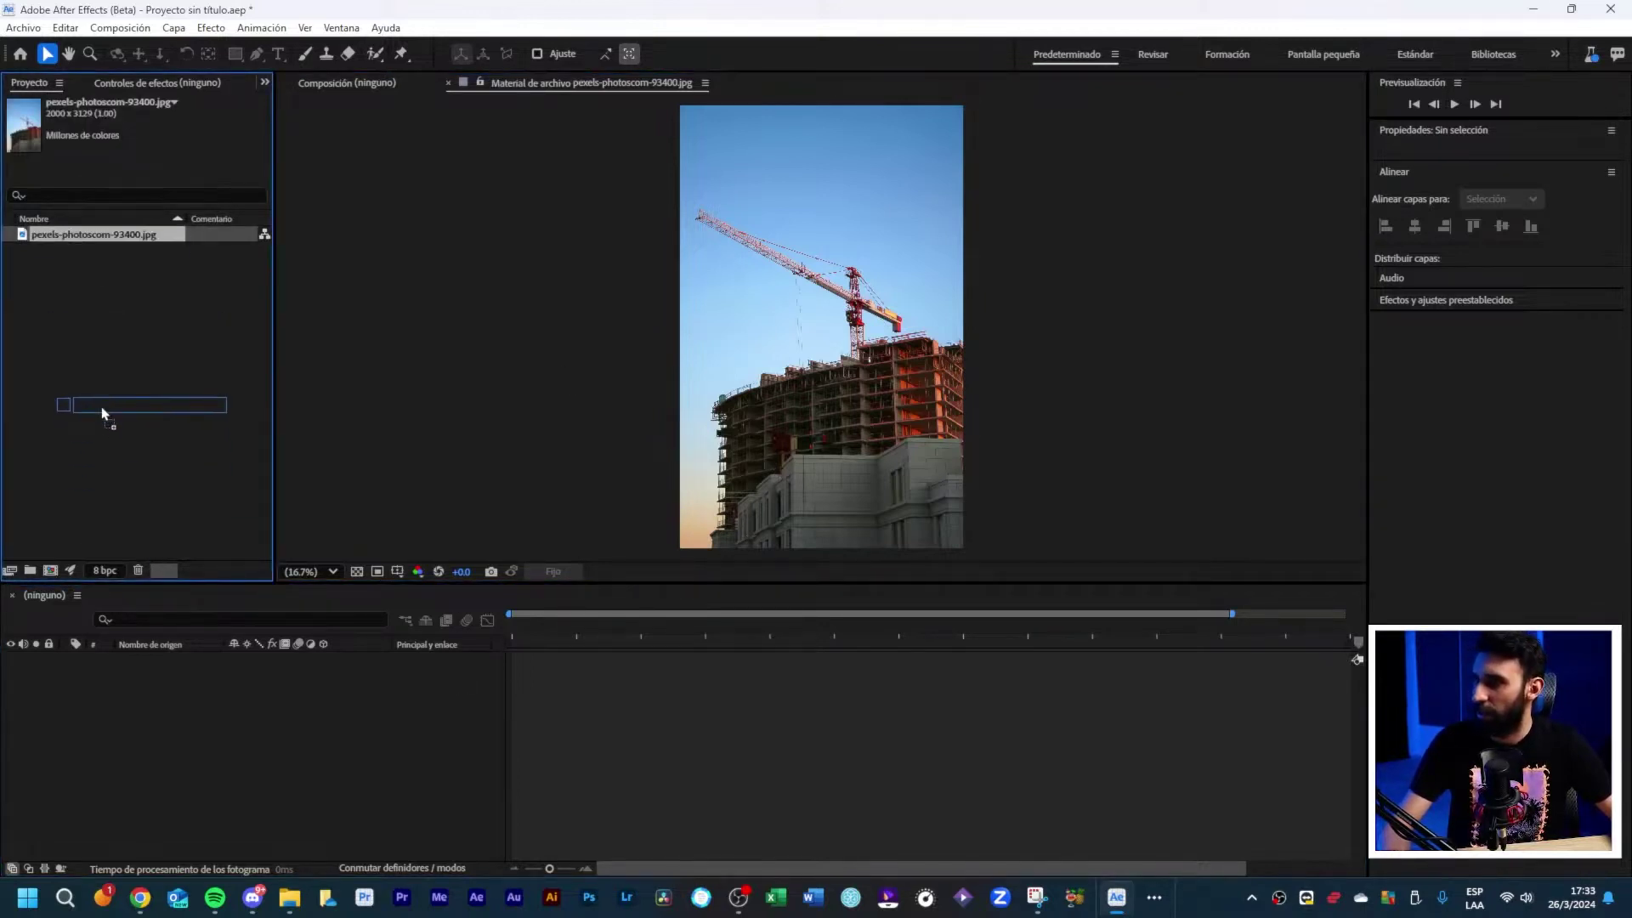
pyautogui.click(101, 407)
pyautogui.write('1080')
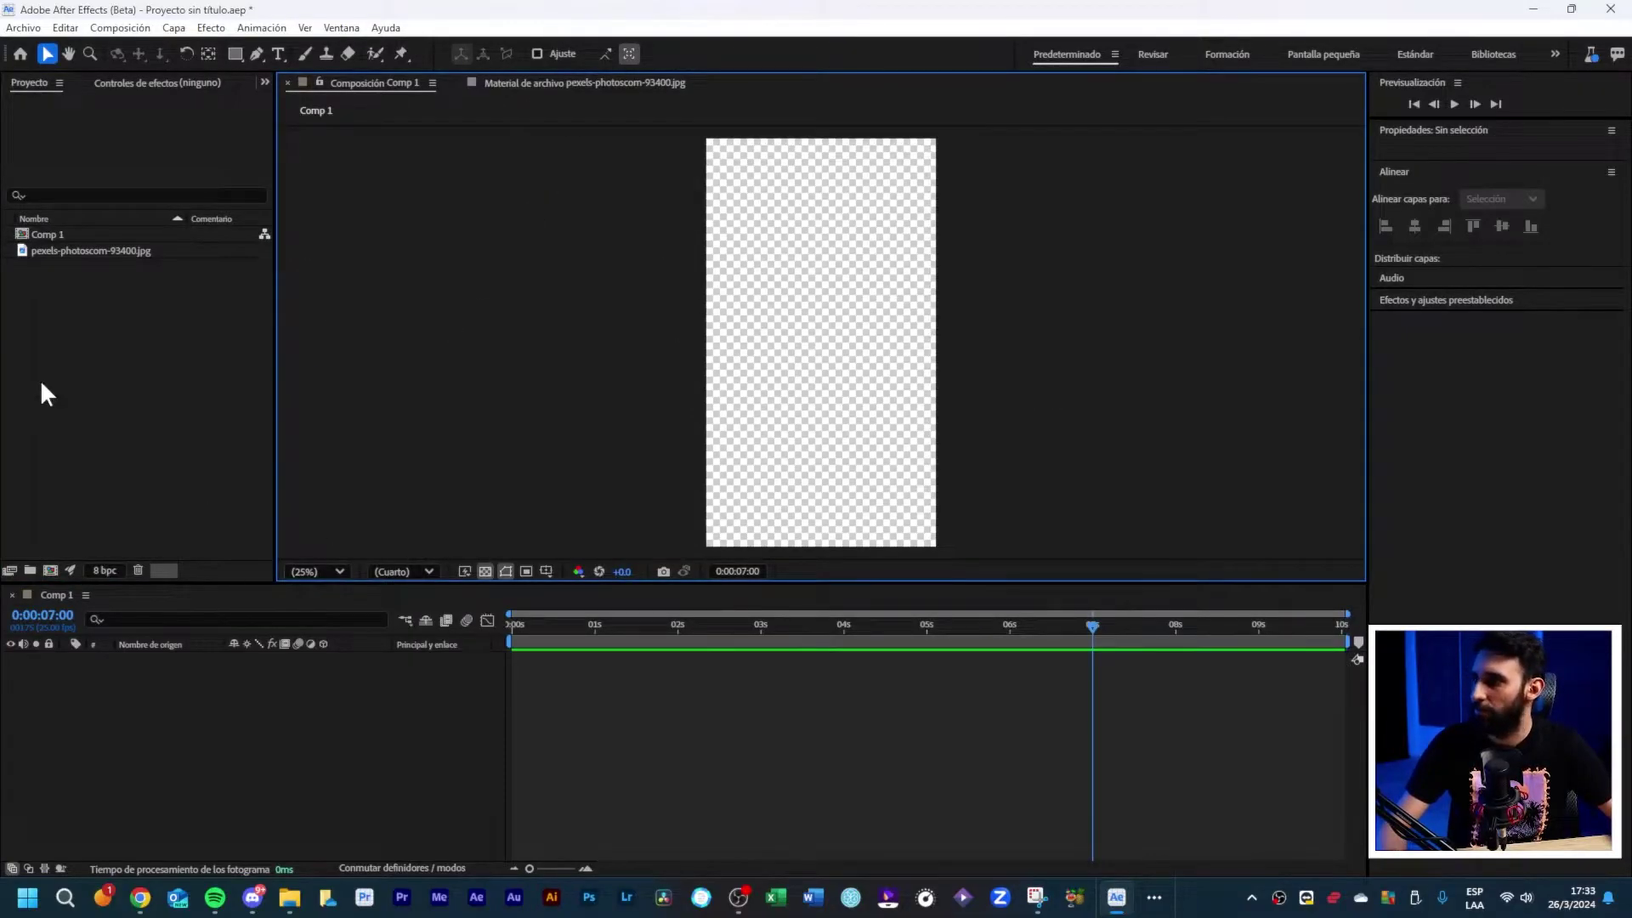
pyautogui.moveTo(68, 602)
pyautogui.mouseDown()
pyautogui.moveTo(135, 383)
pyautogui.moveTo(238, 639)
pyautogui.moveTo(893, 600)
pyautogui.mouseUp()
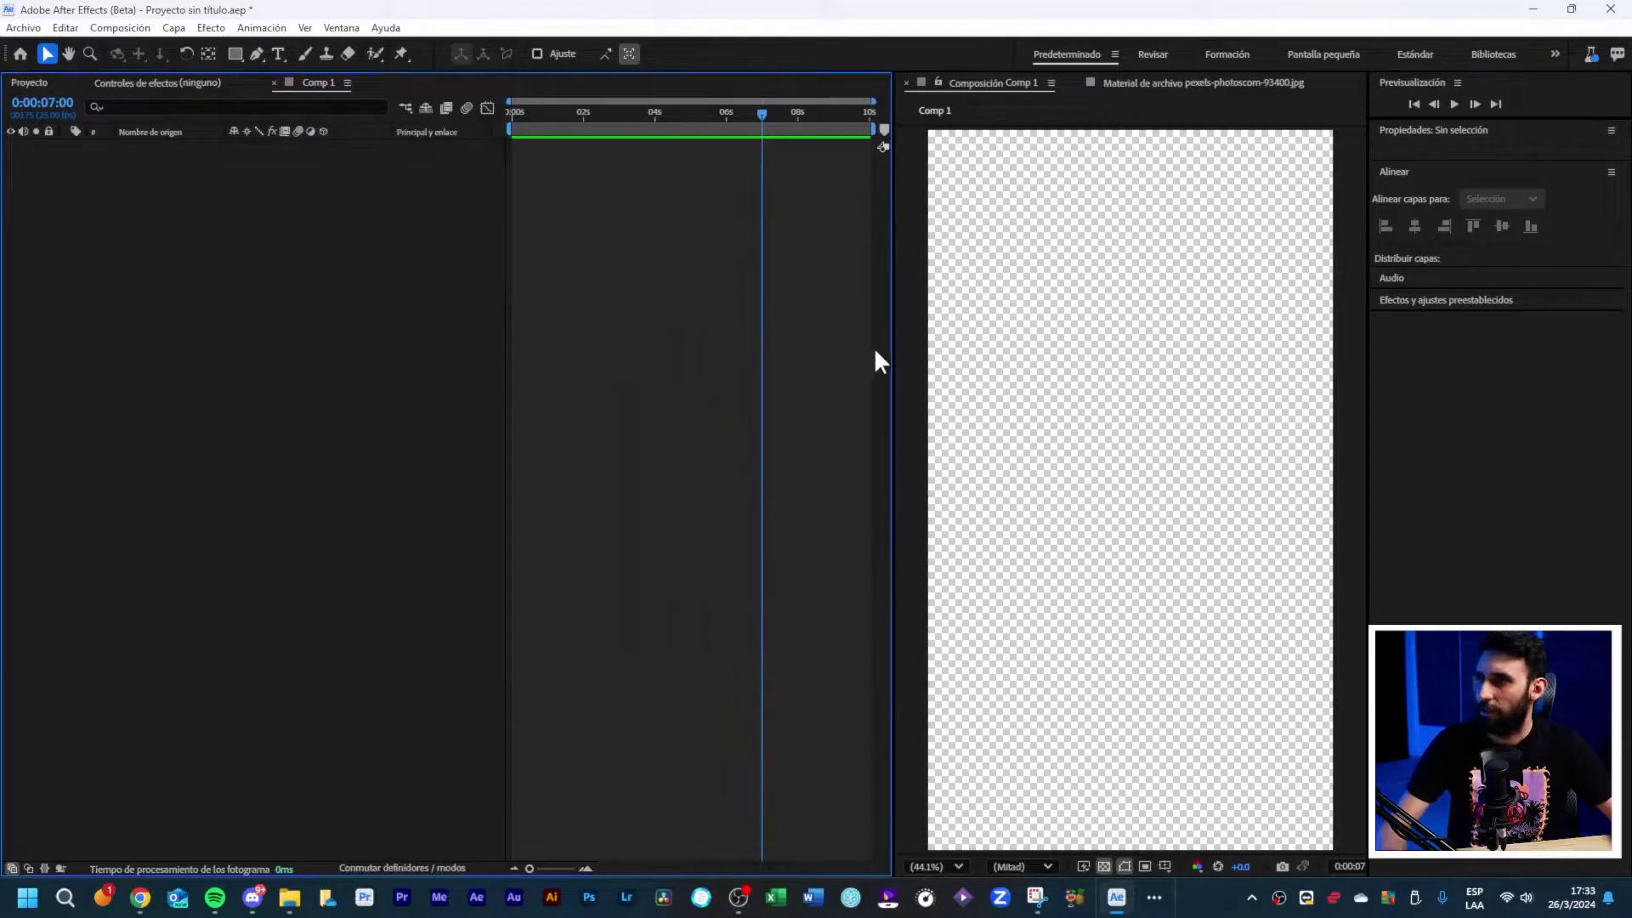
# Step: Add the crane photo to Comp 1, nudge it slightly right, and check its 61.4% scale
pyautogui.hotkey('ctrl', '0')
pyautogui.moveTo(106, 250)
pyautogui.mouseDown()
pyautogui.moveTo(908, 248)
pyautogui.moveTo(1031, 273)
pyautogui.mouseUp()
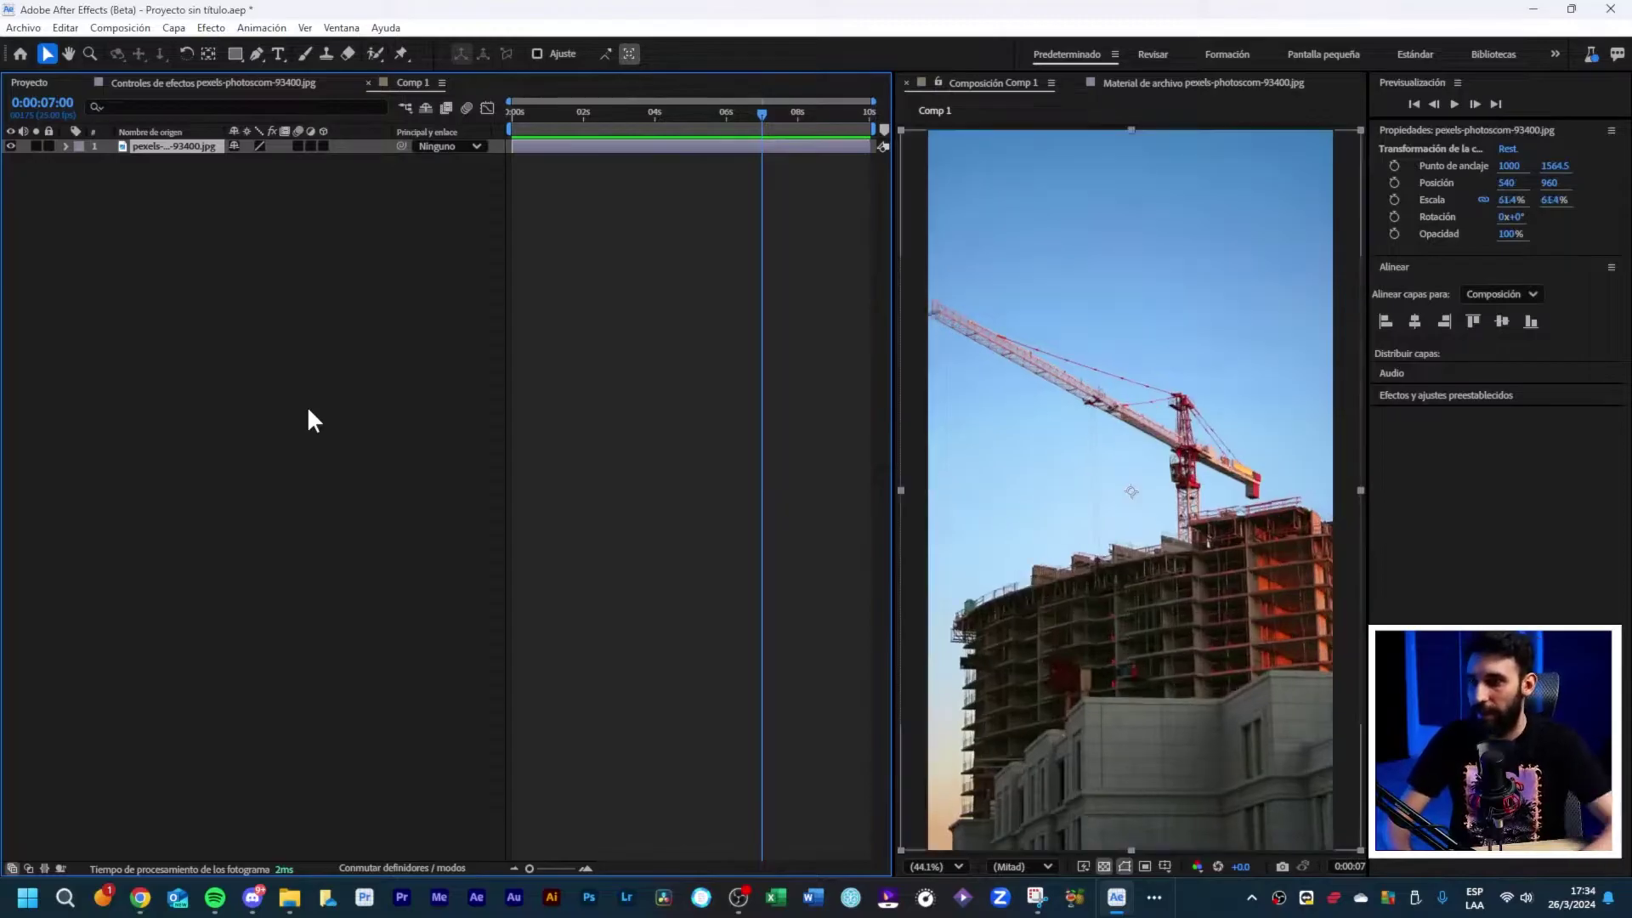
pyautogui.moveTo(1073, 357); pyautogui.dragTo(1089, 355)
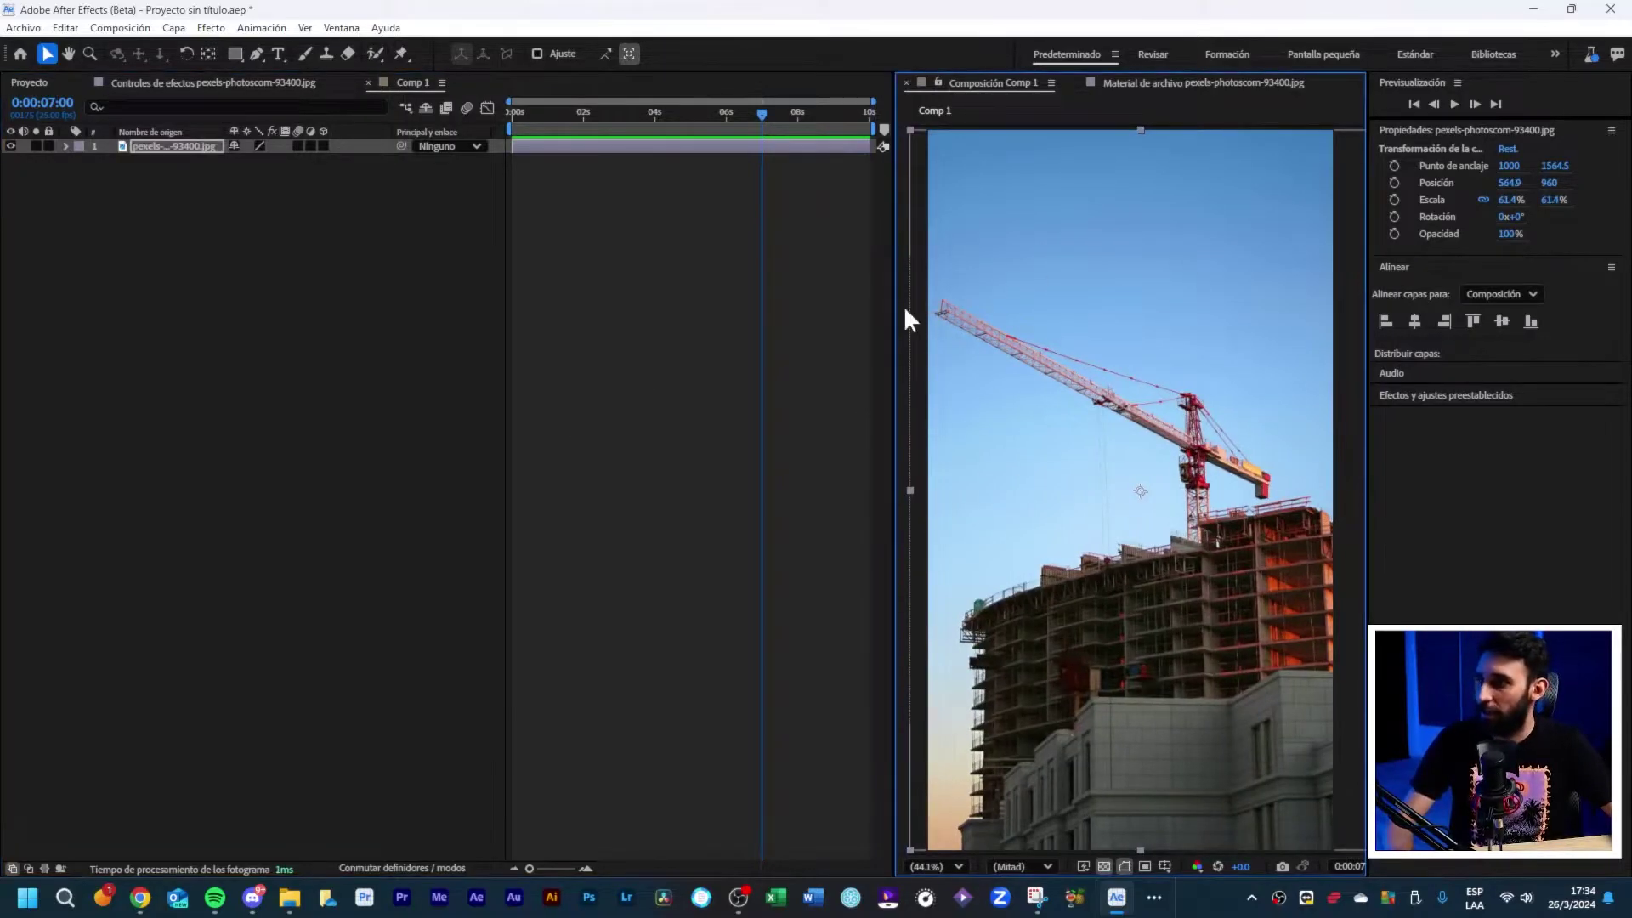
pyautogui.click(144, 145)
pyautogui.press('s')
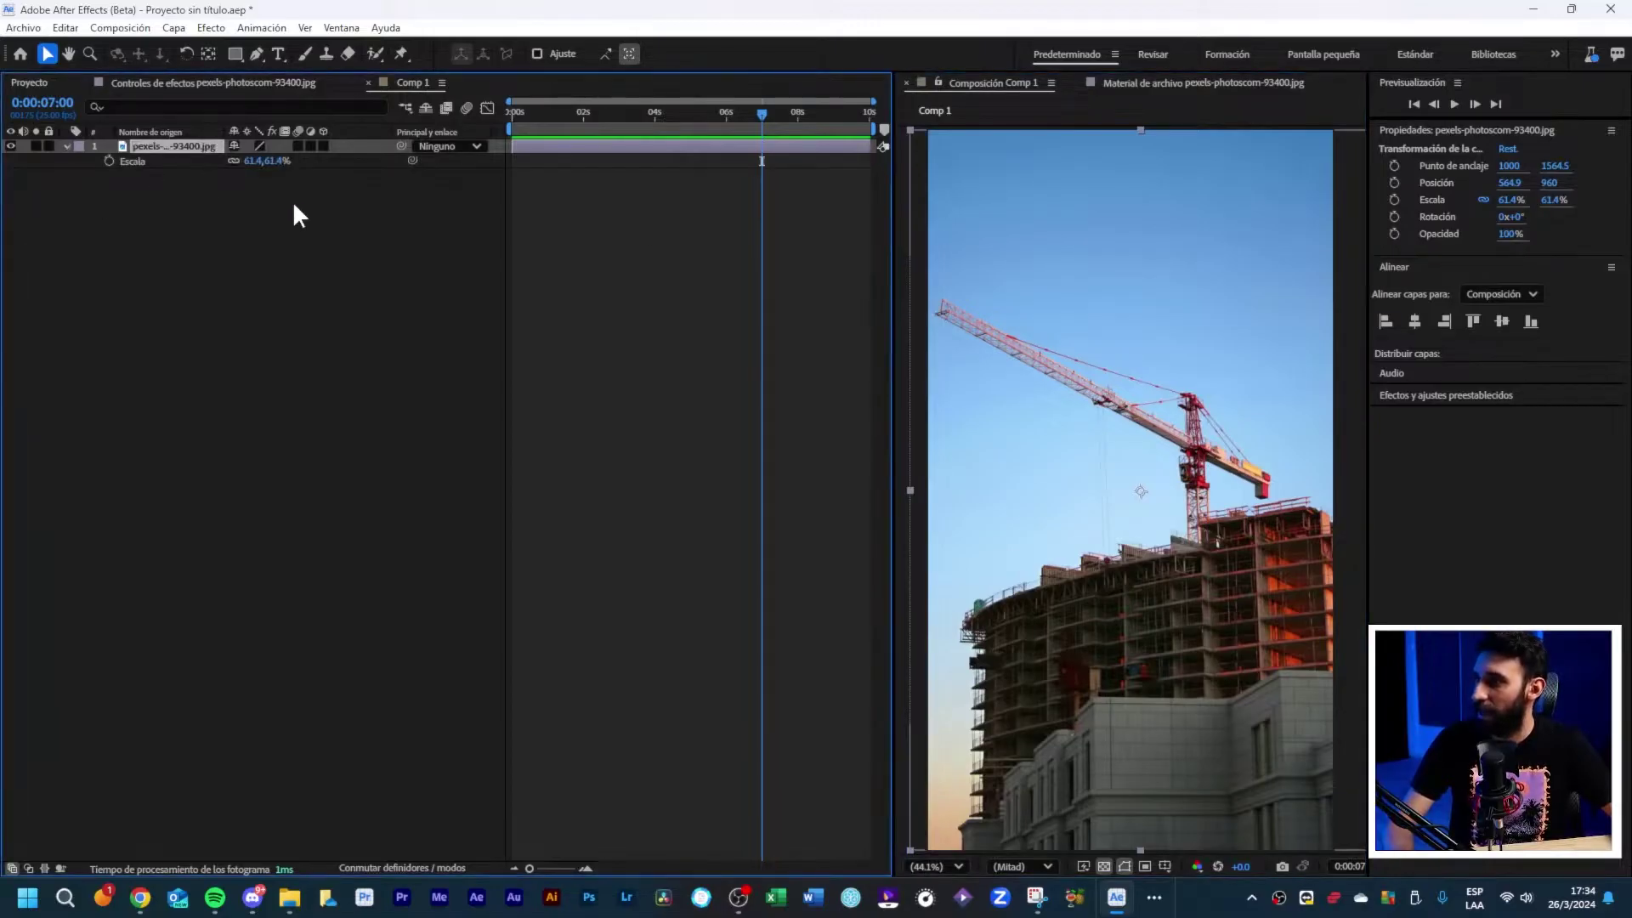
pyautogui.moveTo(294, 208); pyautogui.dragTo(227, 148)
pyautogui.click(173, 412)
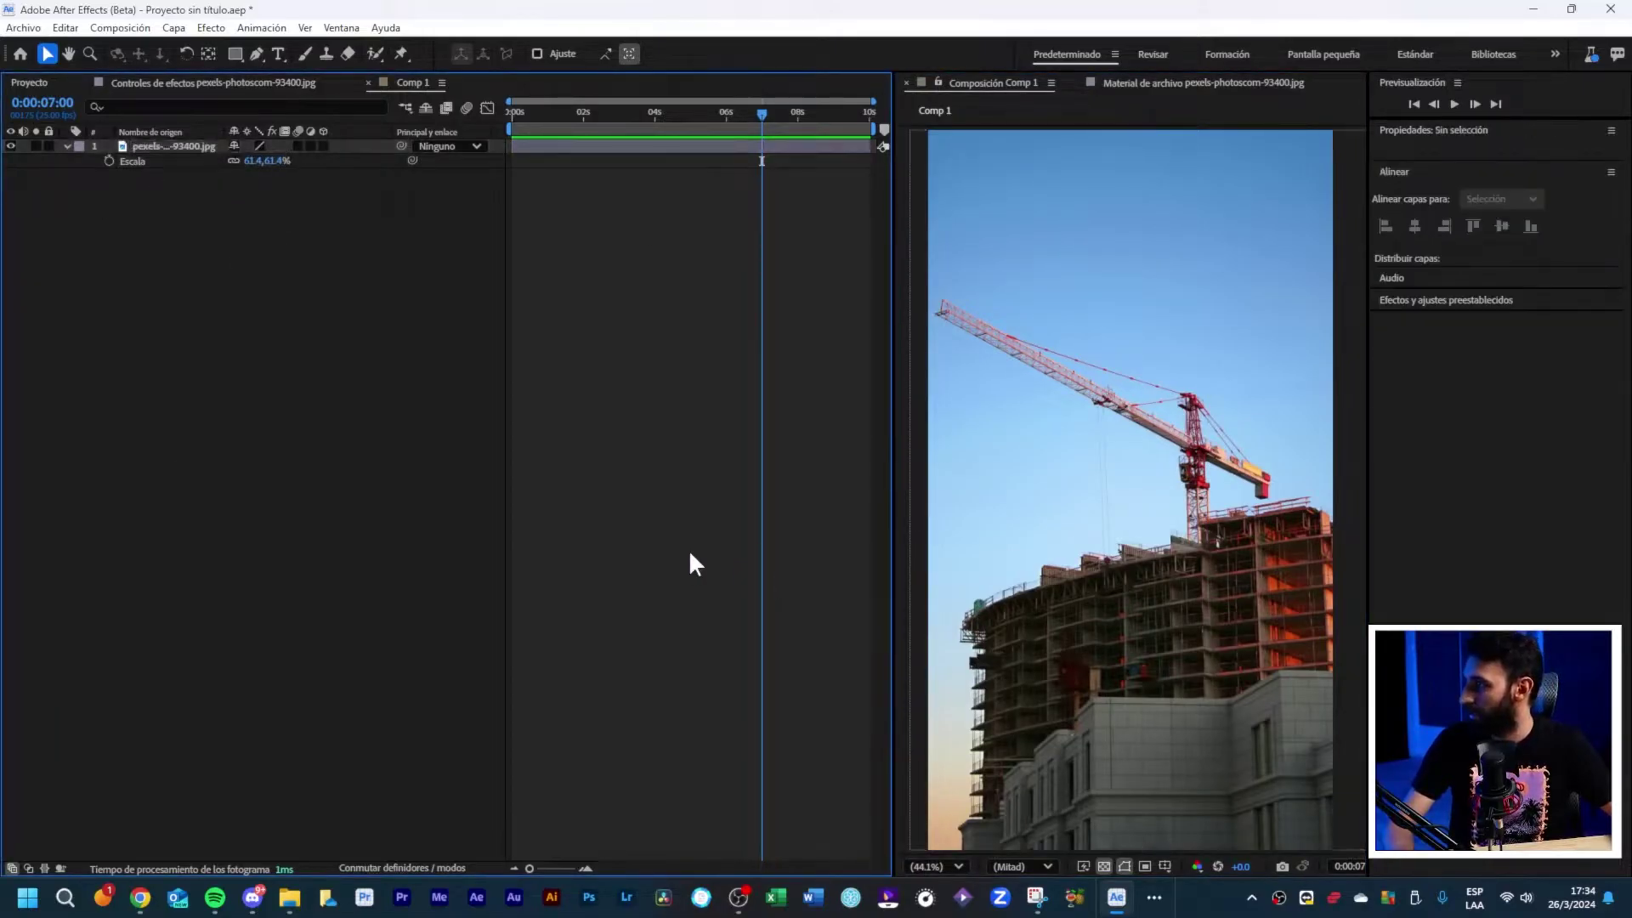
# Step: Revisit the Instagram festival reel, then return and start renaming the crane photo layer
pyautogui.moveTo(144, 902)
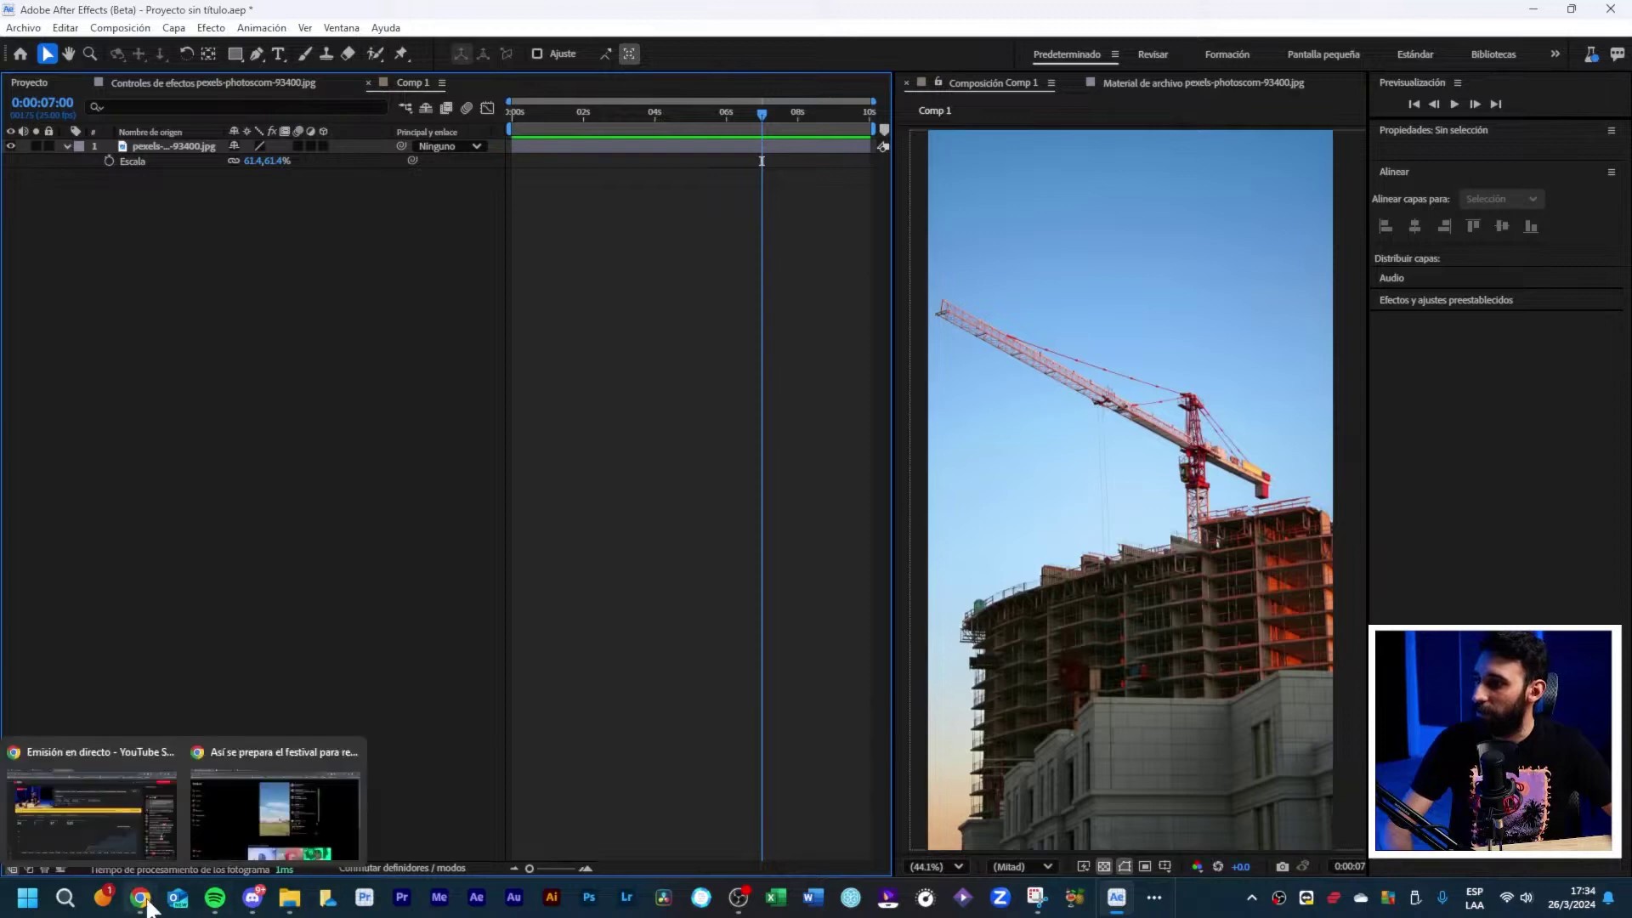
pyautogui.click(226, 827)
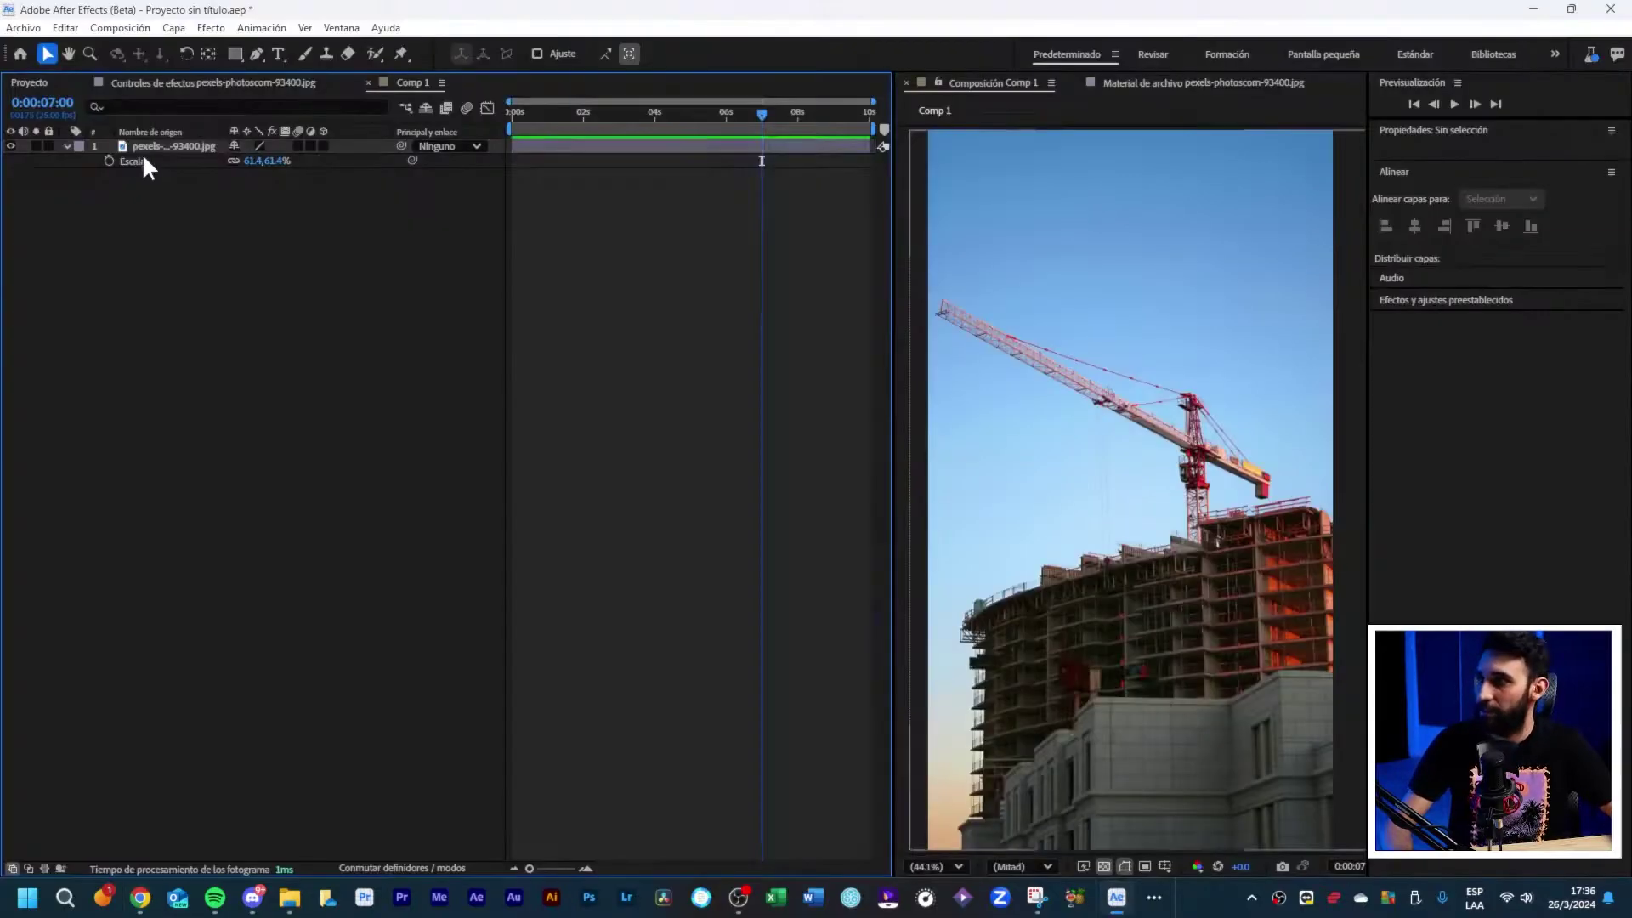
pyautogui.click(148, 146)
pyautogui.click(154, 129)
pyautogui.press('Return')
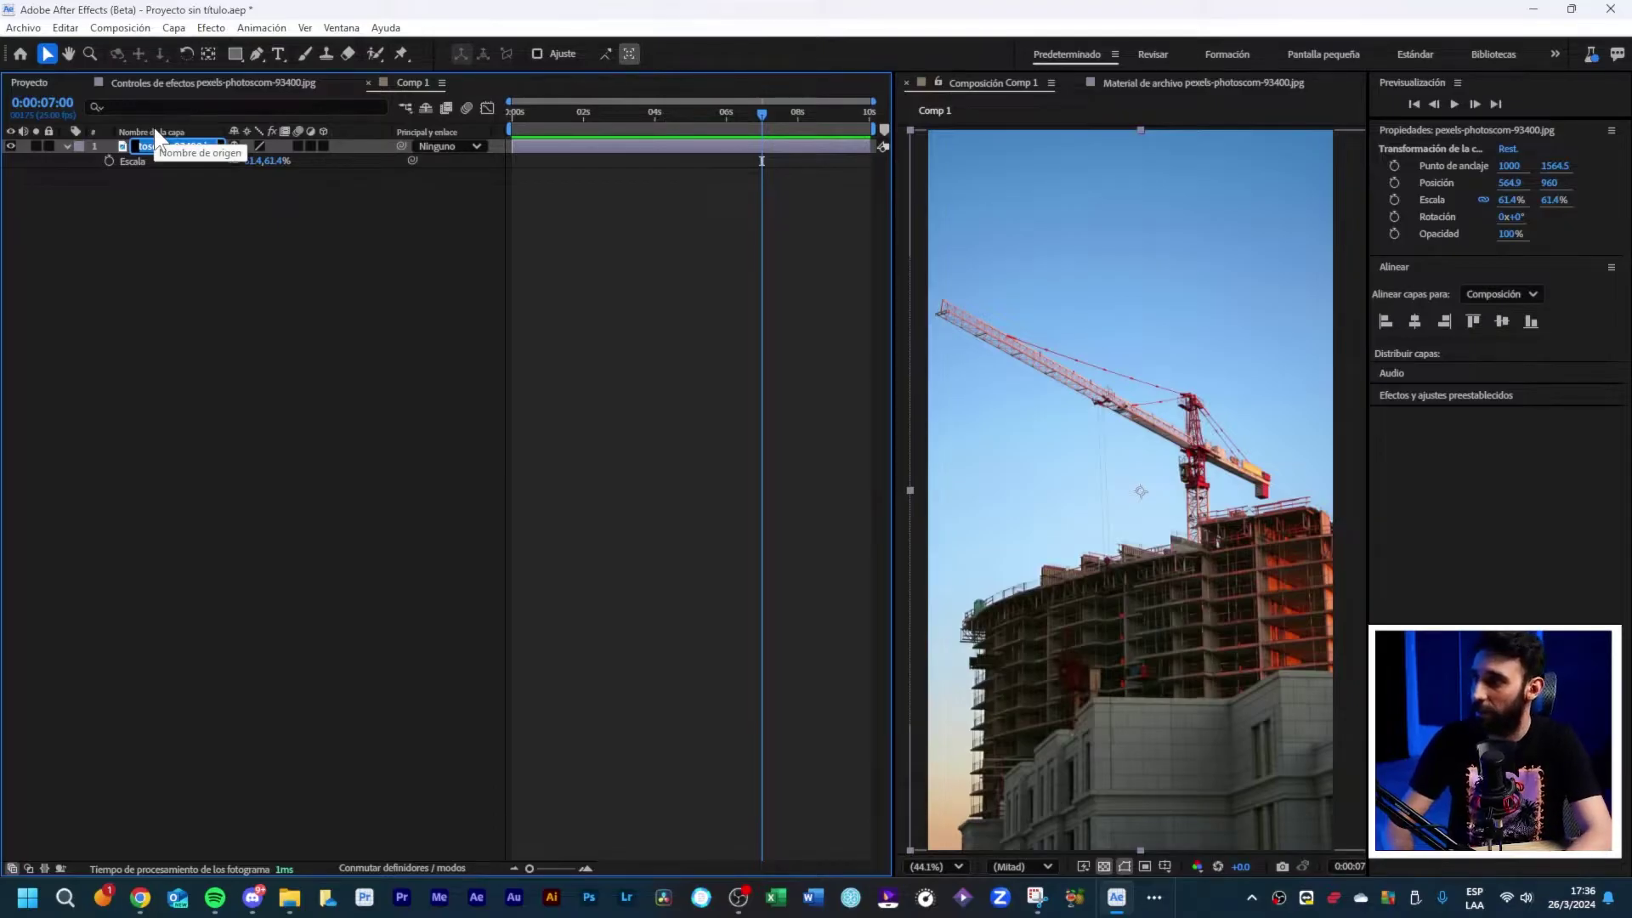
# Step: Rename the photo layer to 'Edificio'
pyautogui.write('Edificio')
pyautogui.press('Return')
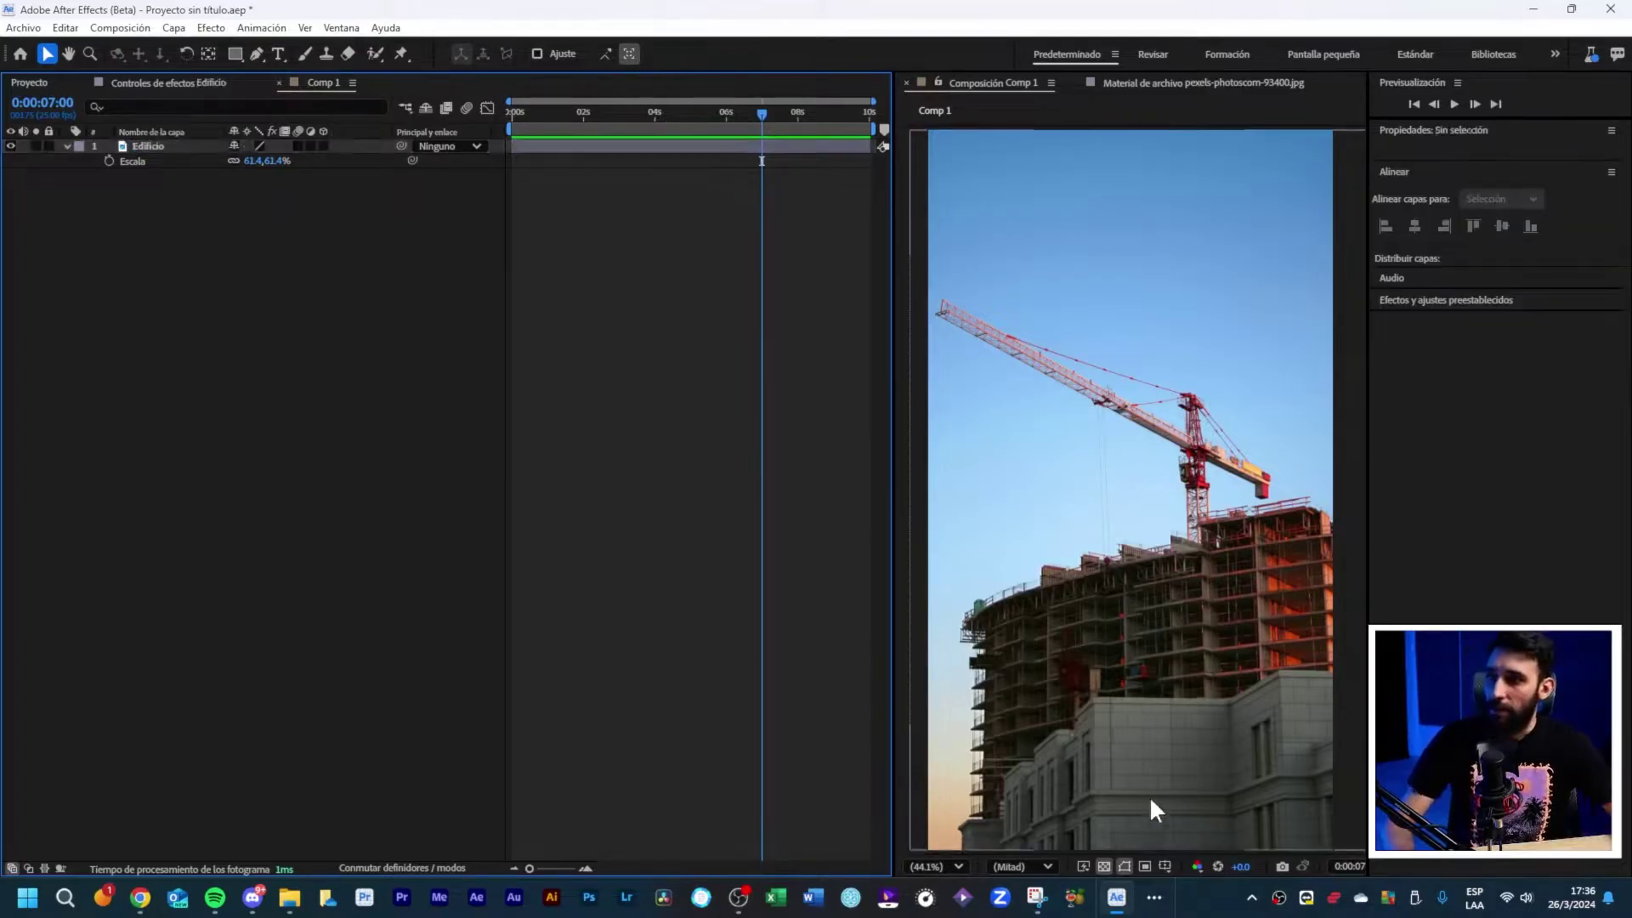
pyautogui.click(157, 146)
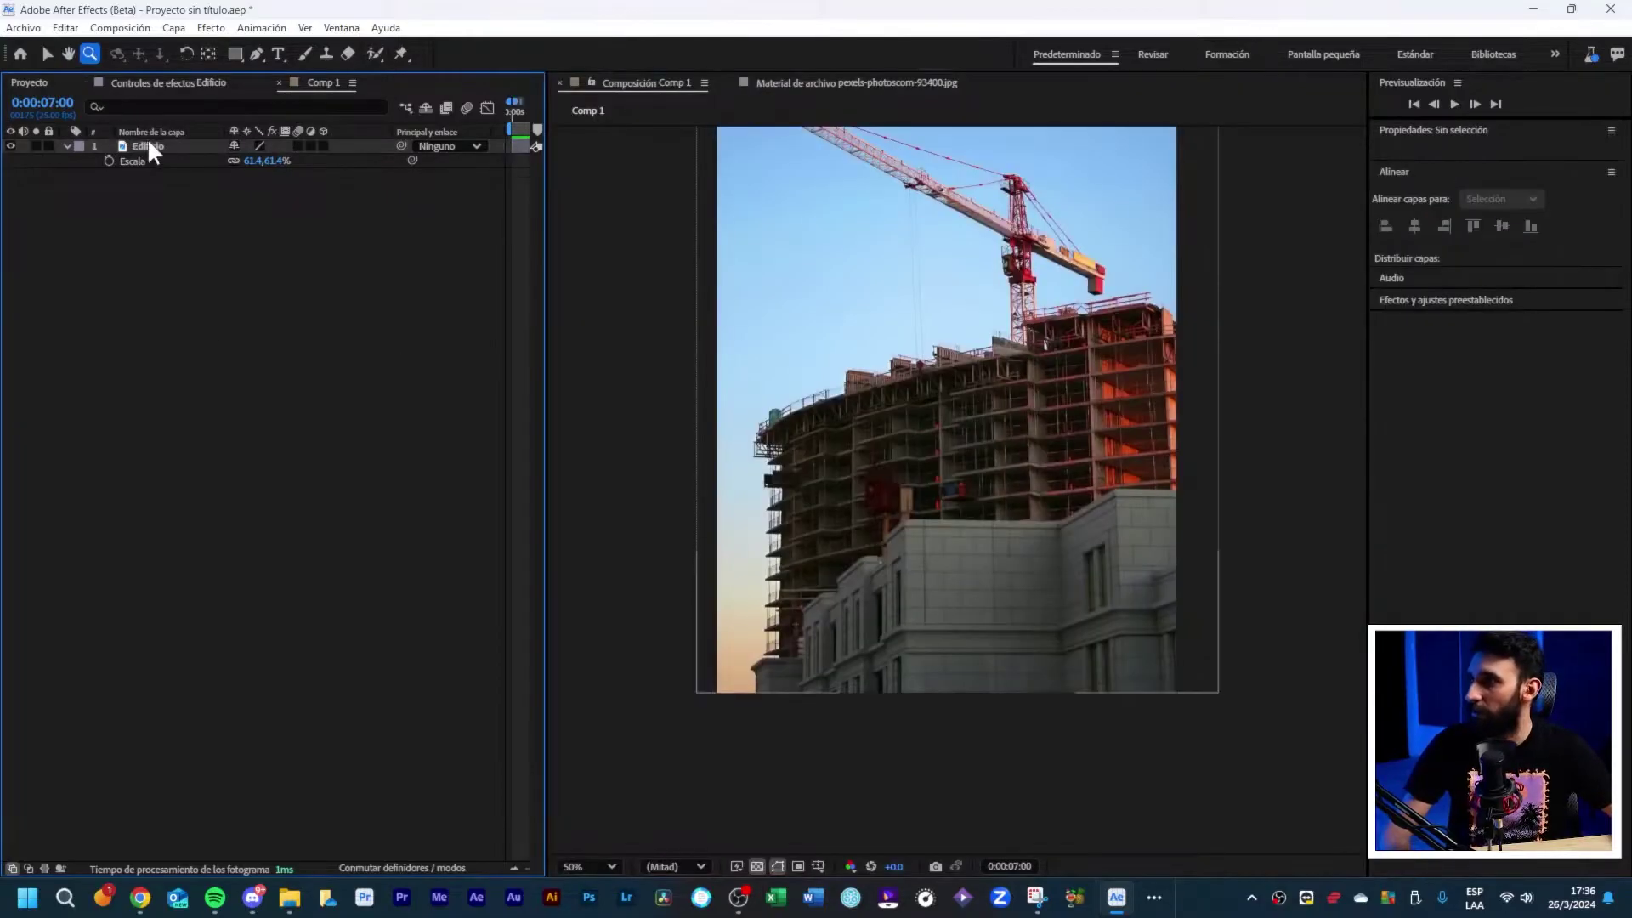
pyautogui.click(152, 142)
# Step: Draw a closed Pen-tool mask tracing the lower stone building's outline and roofline
pyautogui.click(255, 54)
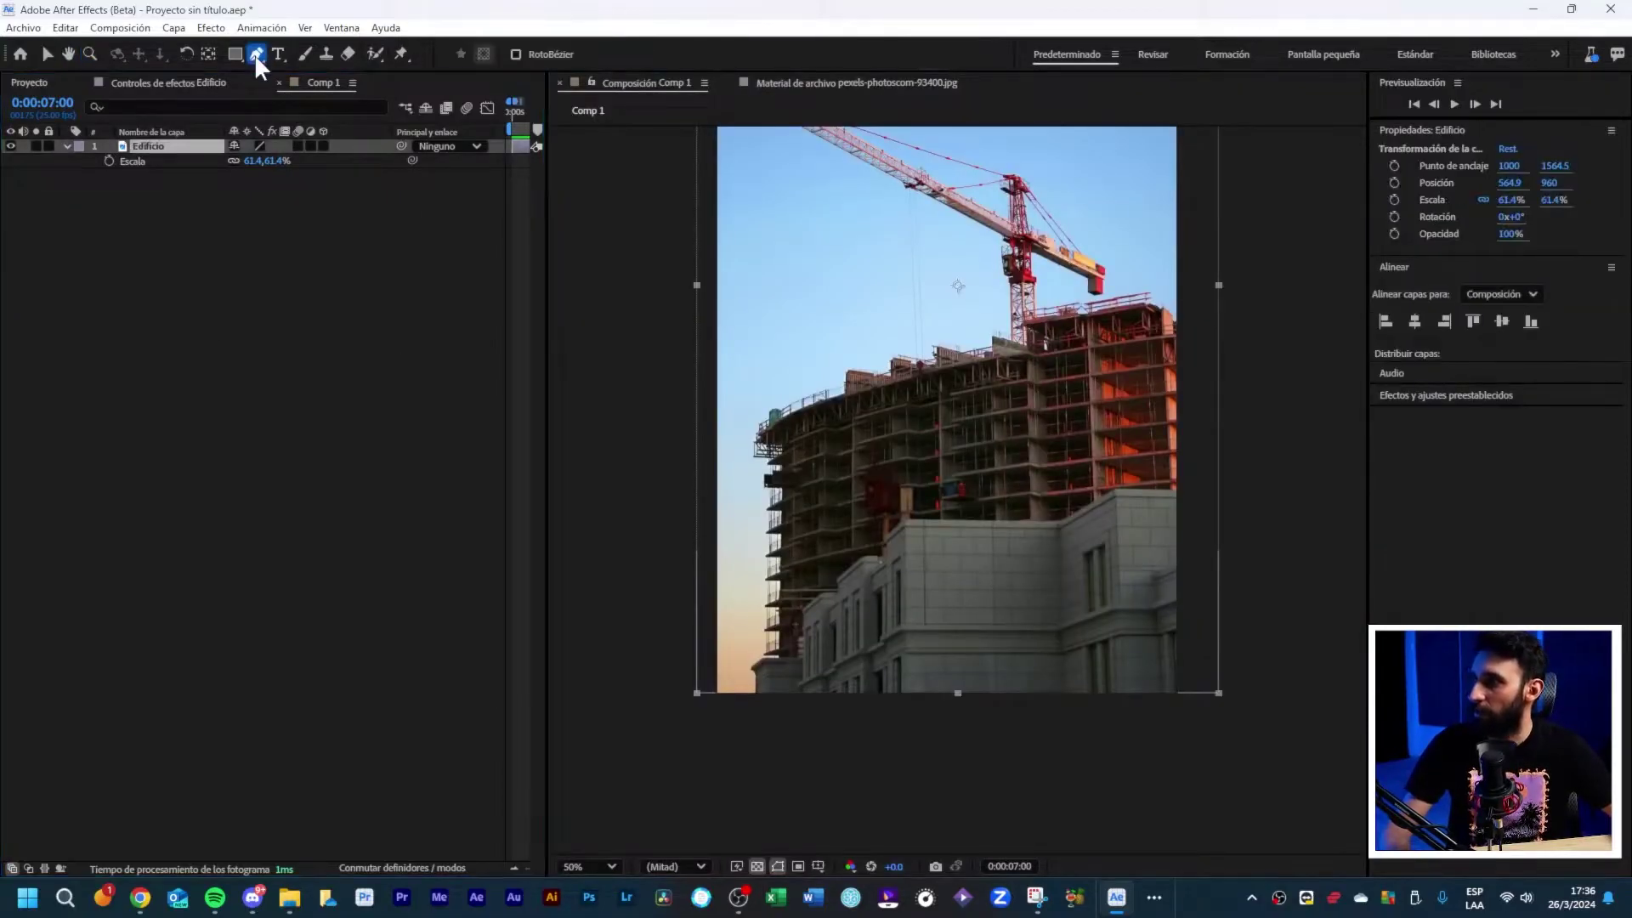
pyautogui.click(764, 698)
pyautogui.click(766, 657)
pyautogui.click(798, 661)
pyautogui.click(801, 612)
pyautogui.click(830, 593)
pyautogui.click(839, 578)
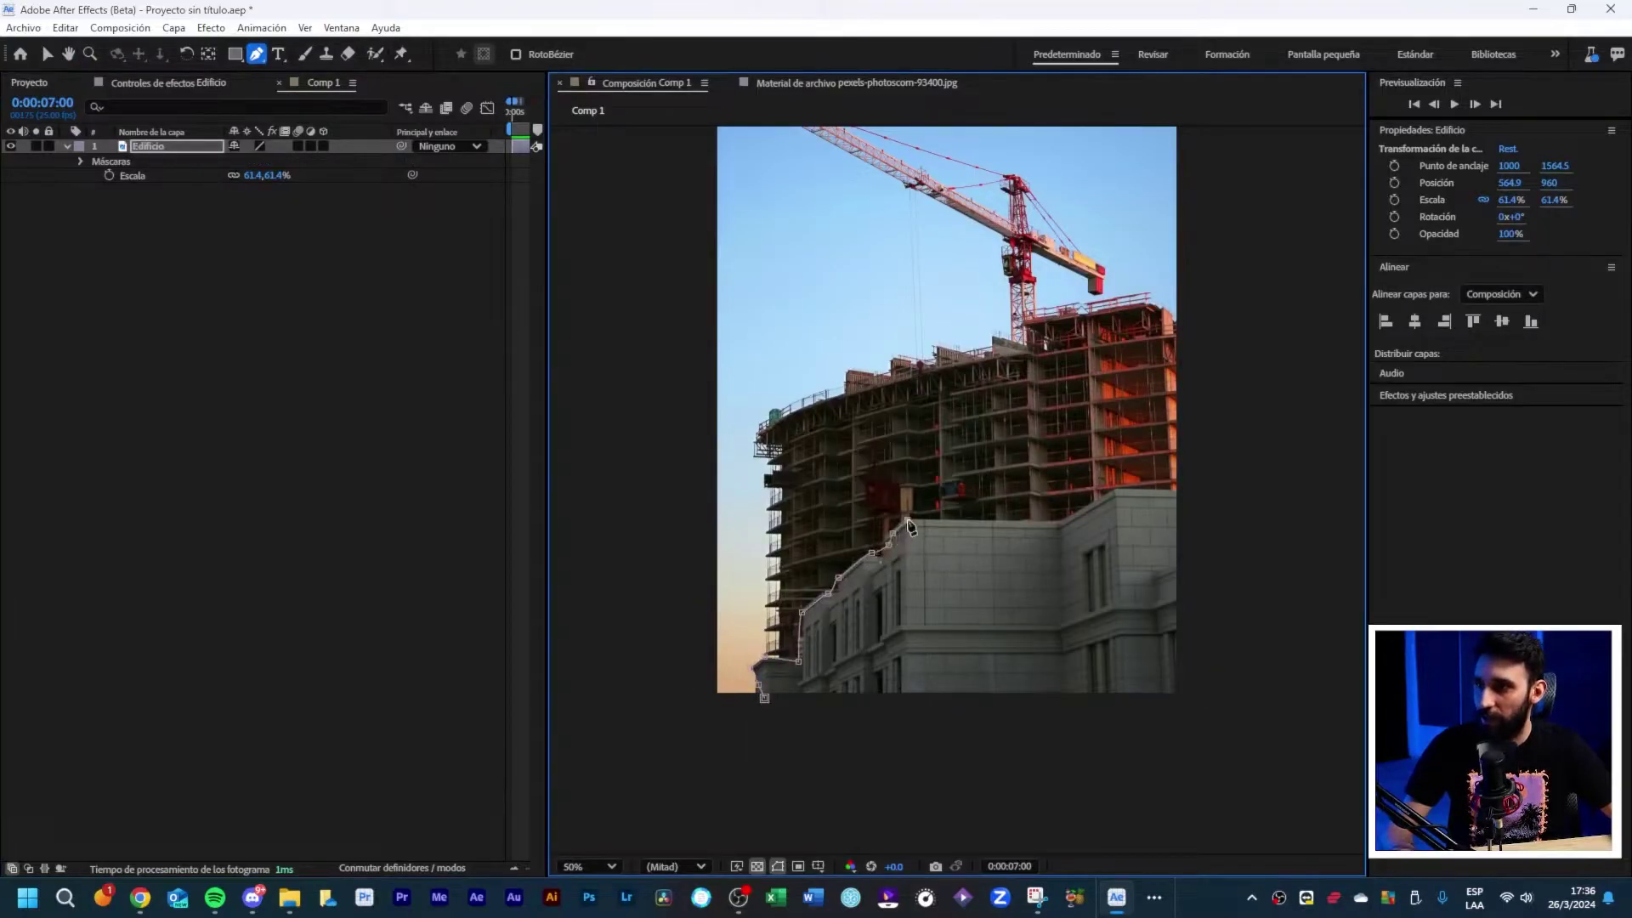
pyautogui.click(1058, 526)
pyautogui.click(1112, 489)
pyautogui.click(1184, 486)
pyautogui.click(1173, 719)
pyautogui.moveTo(1173, 719); pyautogui.dragTo(1191, 717)
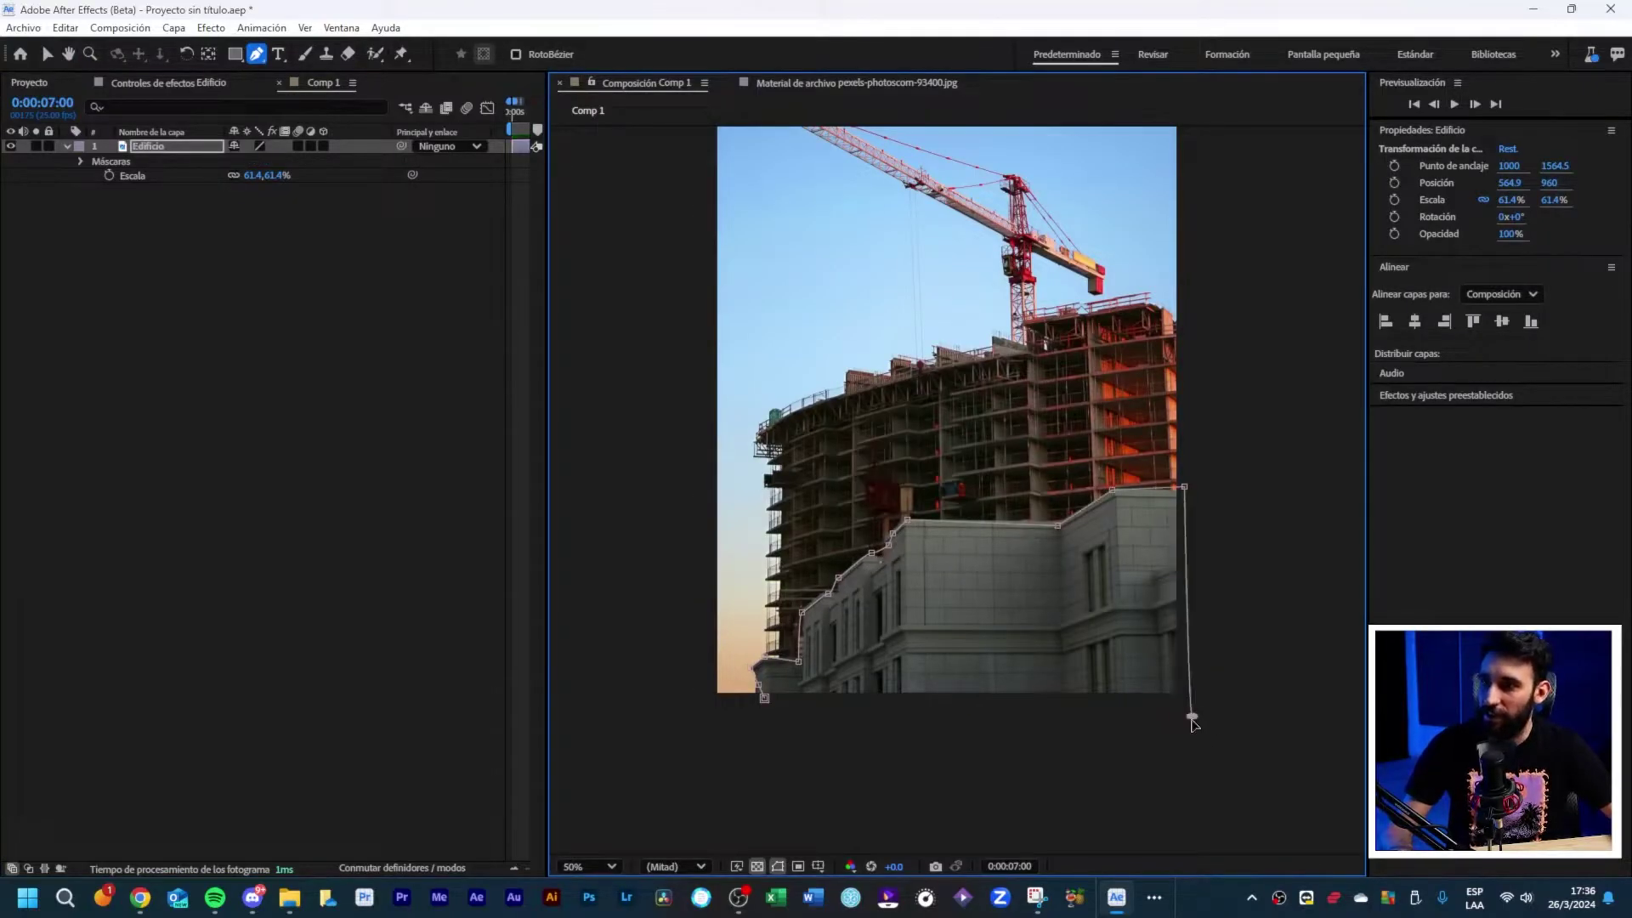
pyautogui.click(765, 698)
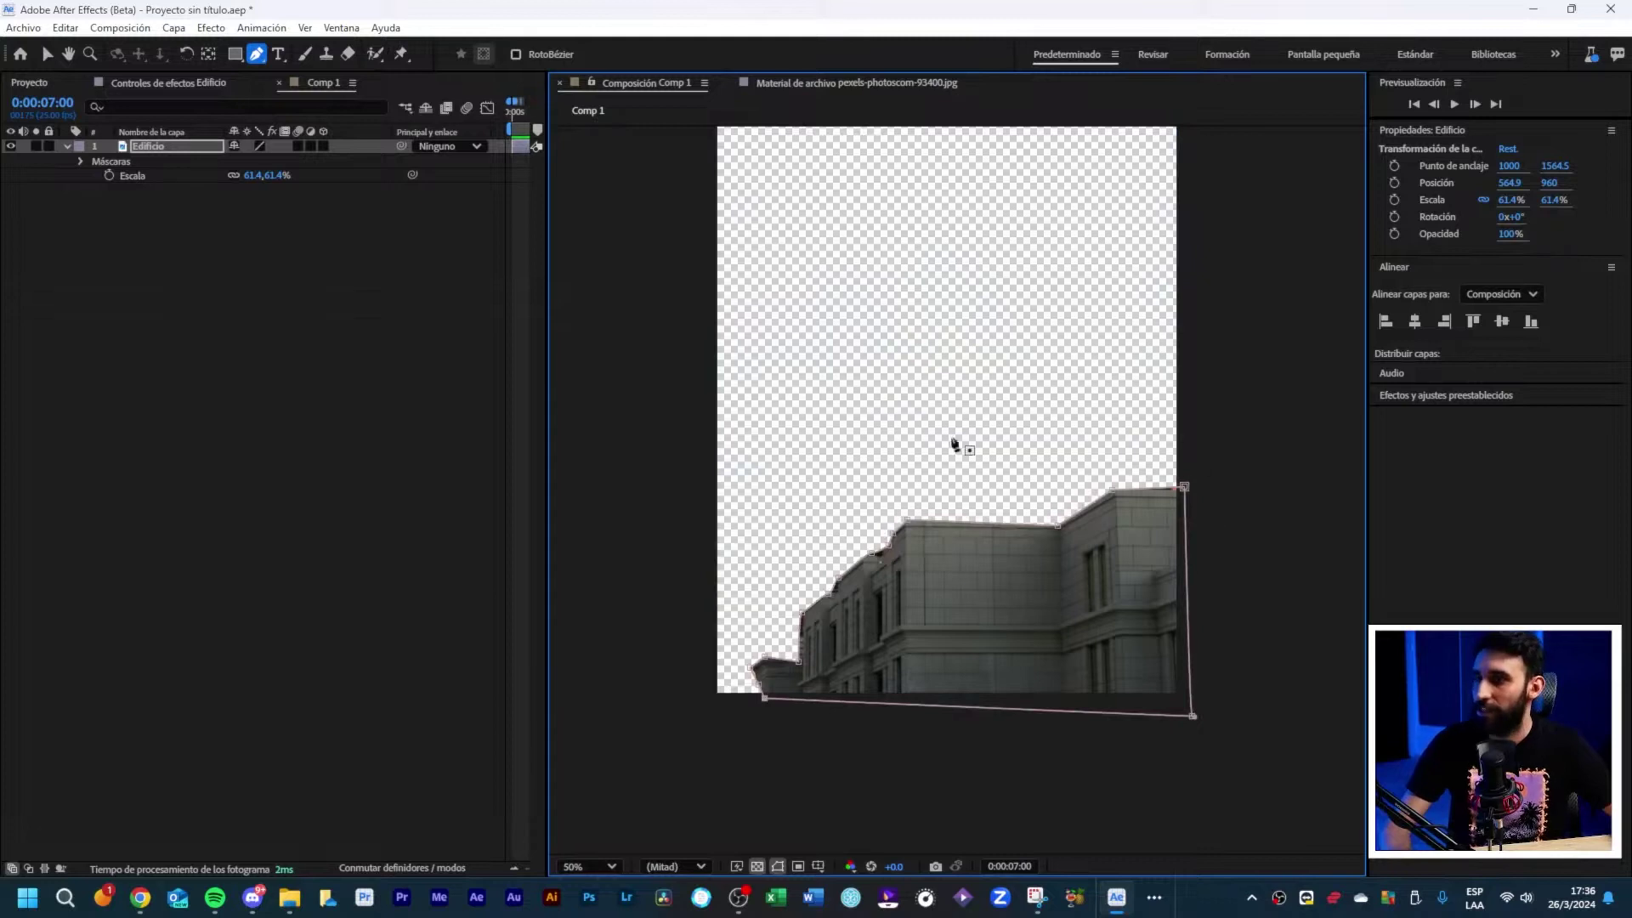
# Step: Rename the layer 'Edificio 01', duplicate it, and place the duplicate beneath it
pyautogui.click(172, 146)
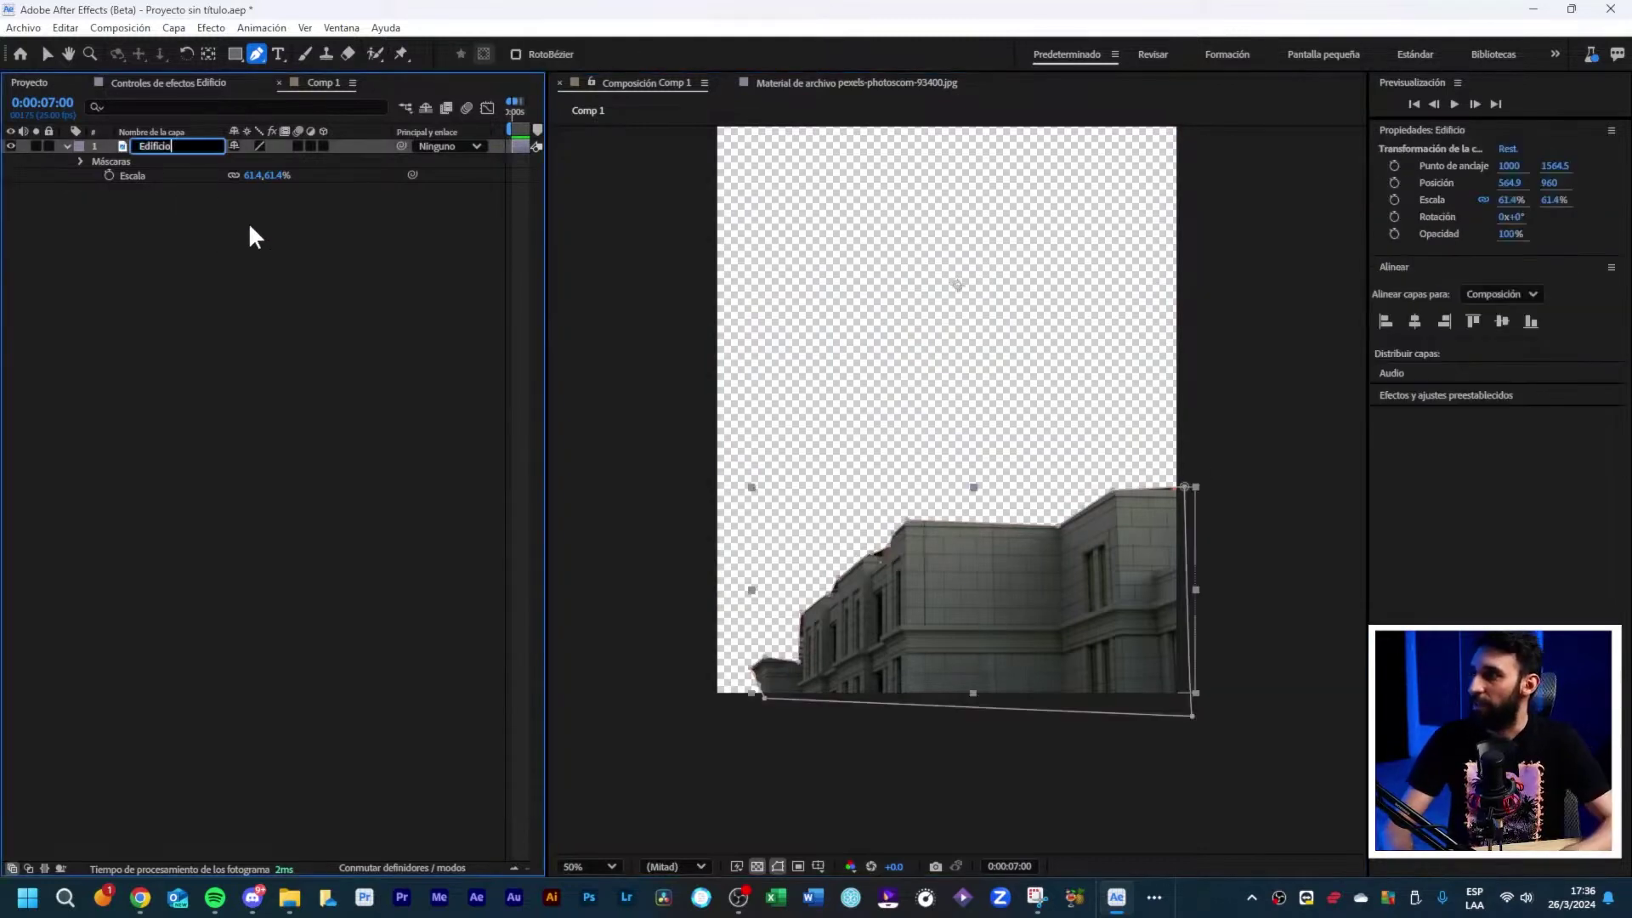
pyautogui.write(' 01')
pyautogui.press('Return')
pyautogui.hotkey('ctrl', 'd')
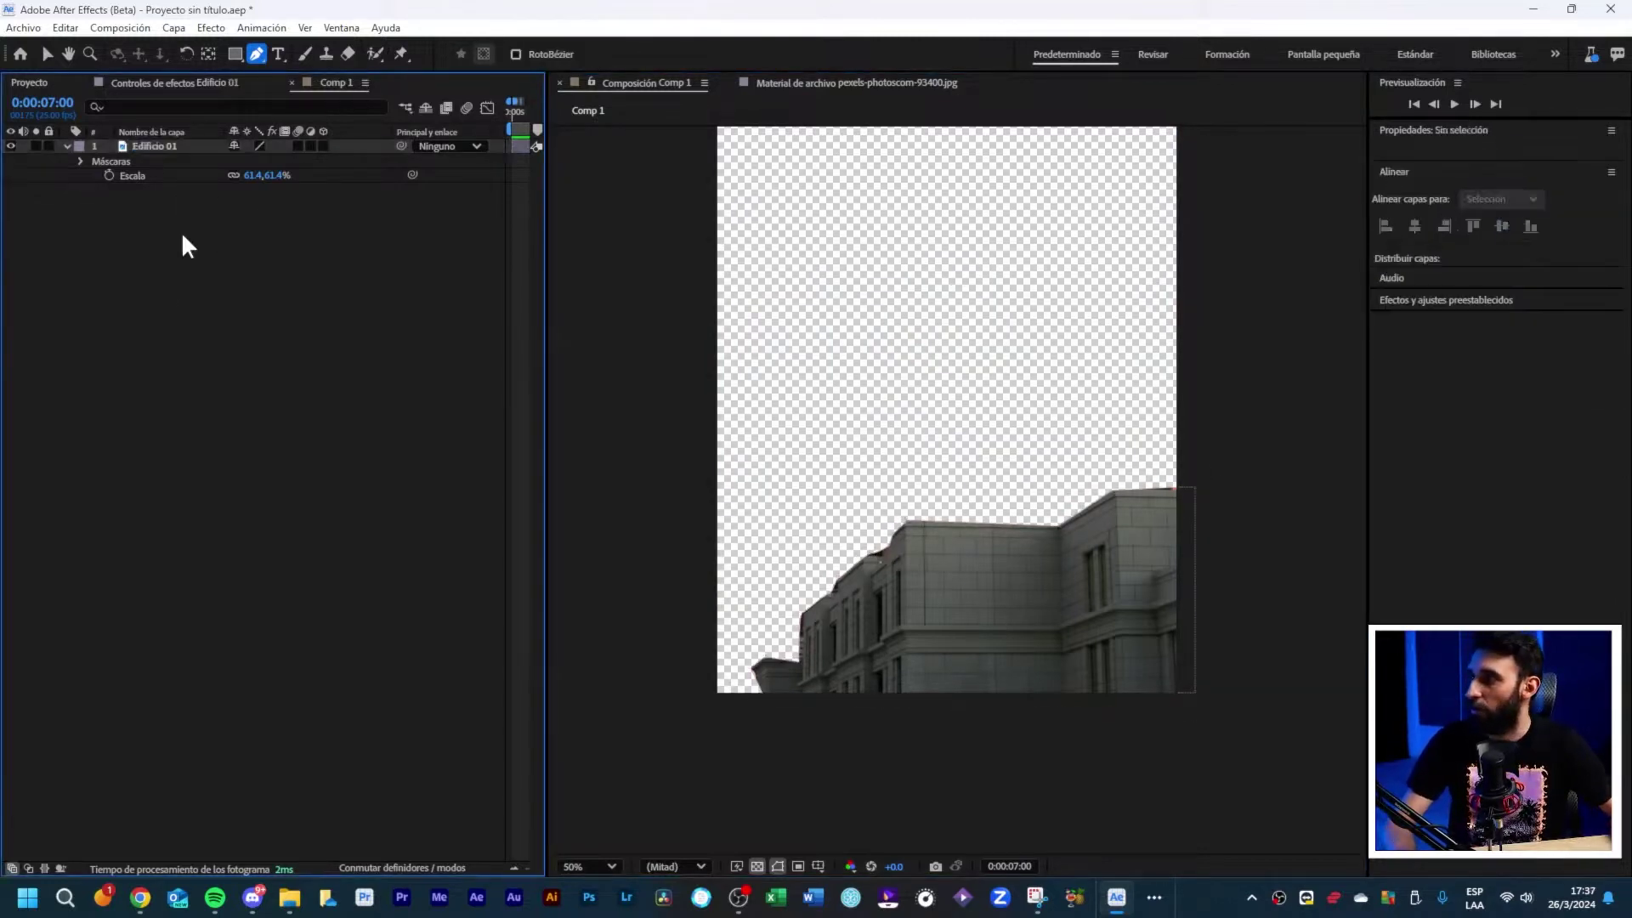
pyautogui.press('v')
pyautogui.hotkey('ctrl', '[')
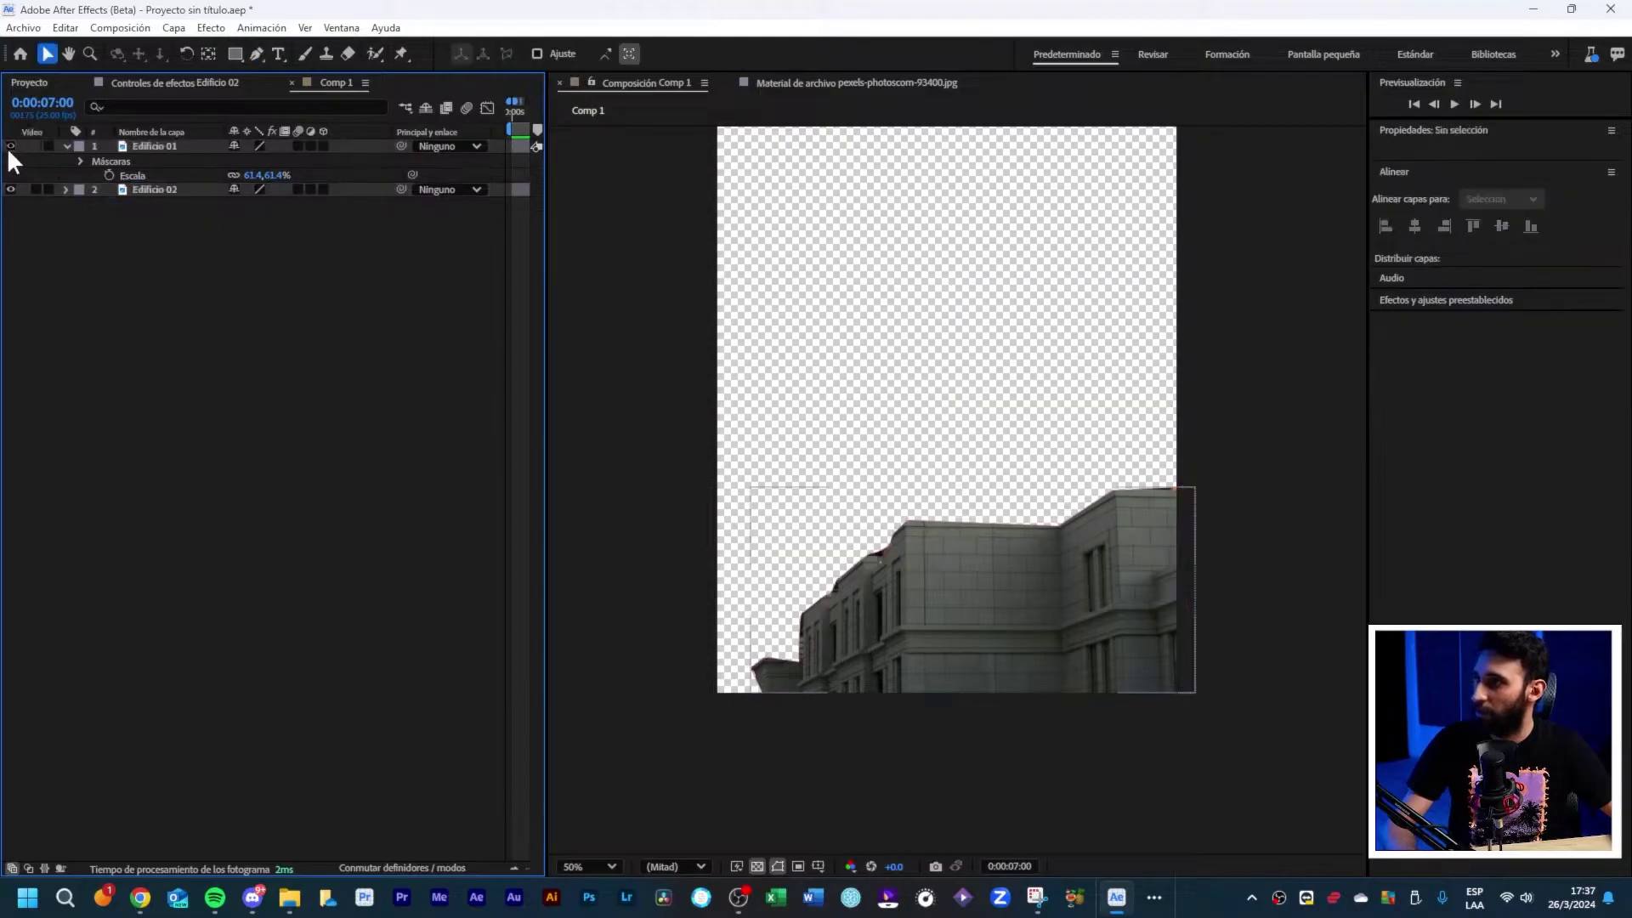
# Step: Hide Edificio 01 and delete the copied mask on Edificio 02
pyautogui.click(11, 146)
pyautogui.click(151, 189)
pyautogui.press('m')
pyautogui.click(126, 214)
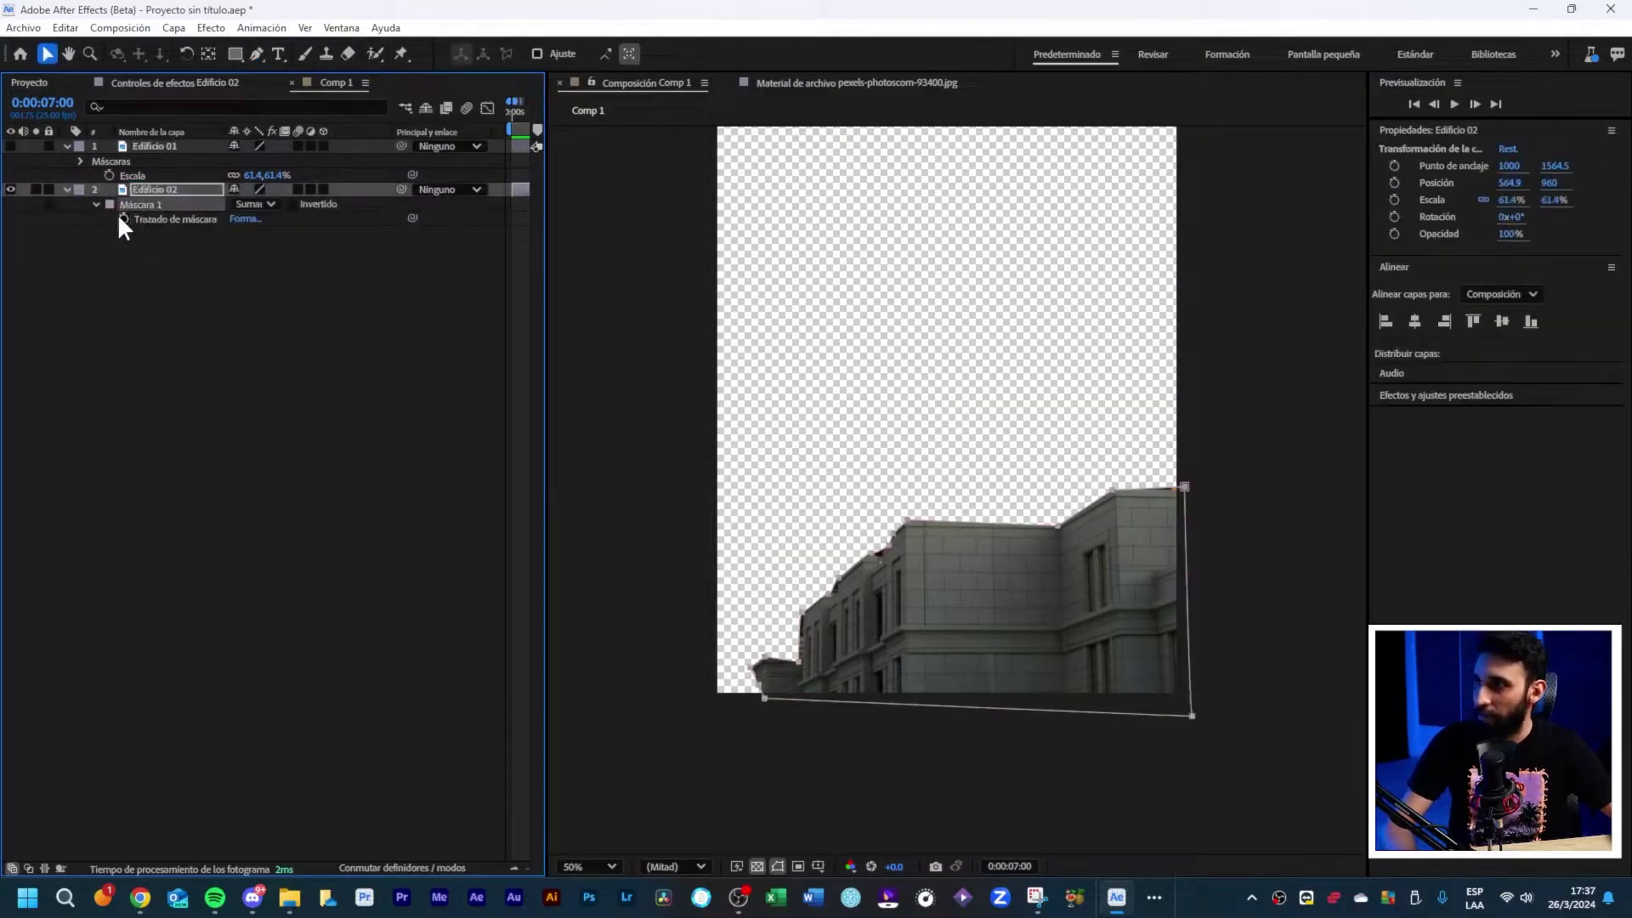
pyautogui.press('Delete')
# Step: Draw a new mask on Edificio 02 around the construction floors, cutting away the sky
pyautogui.click(256, 55)
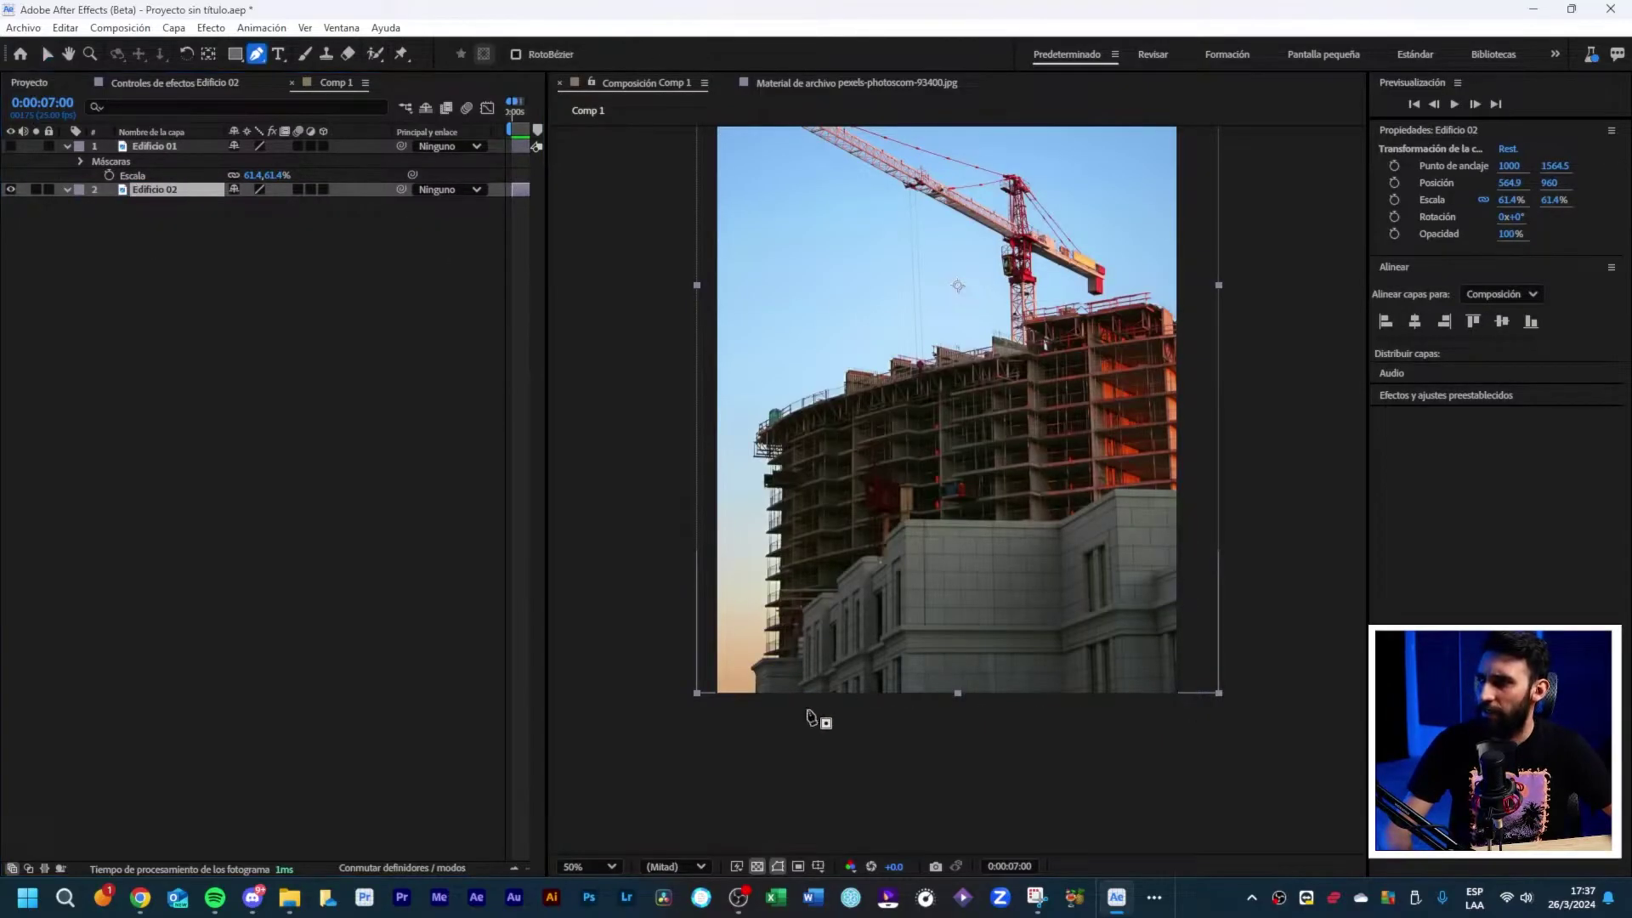
pyautogui.click(757, 696)
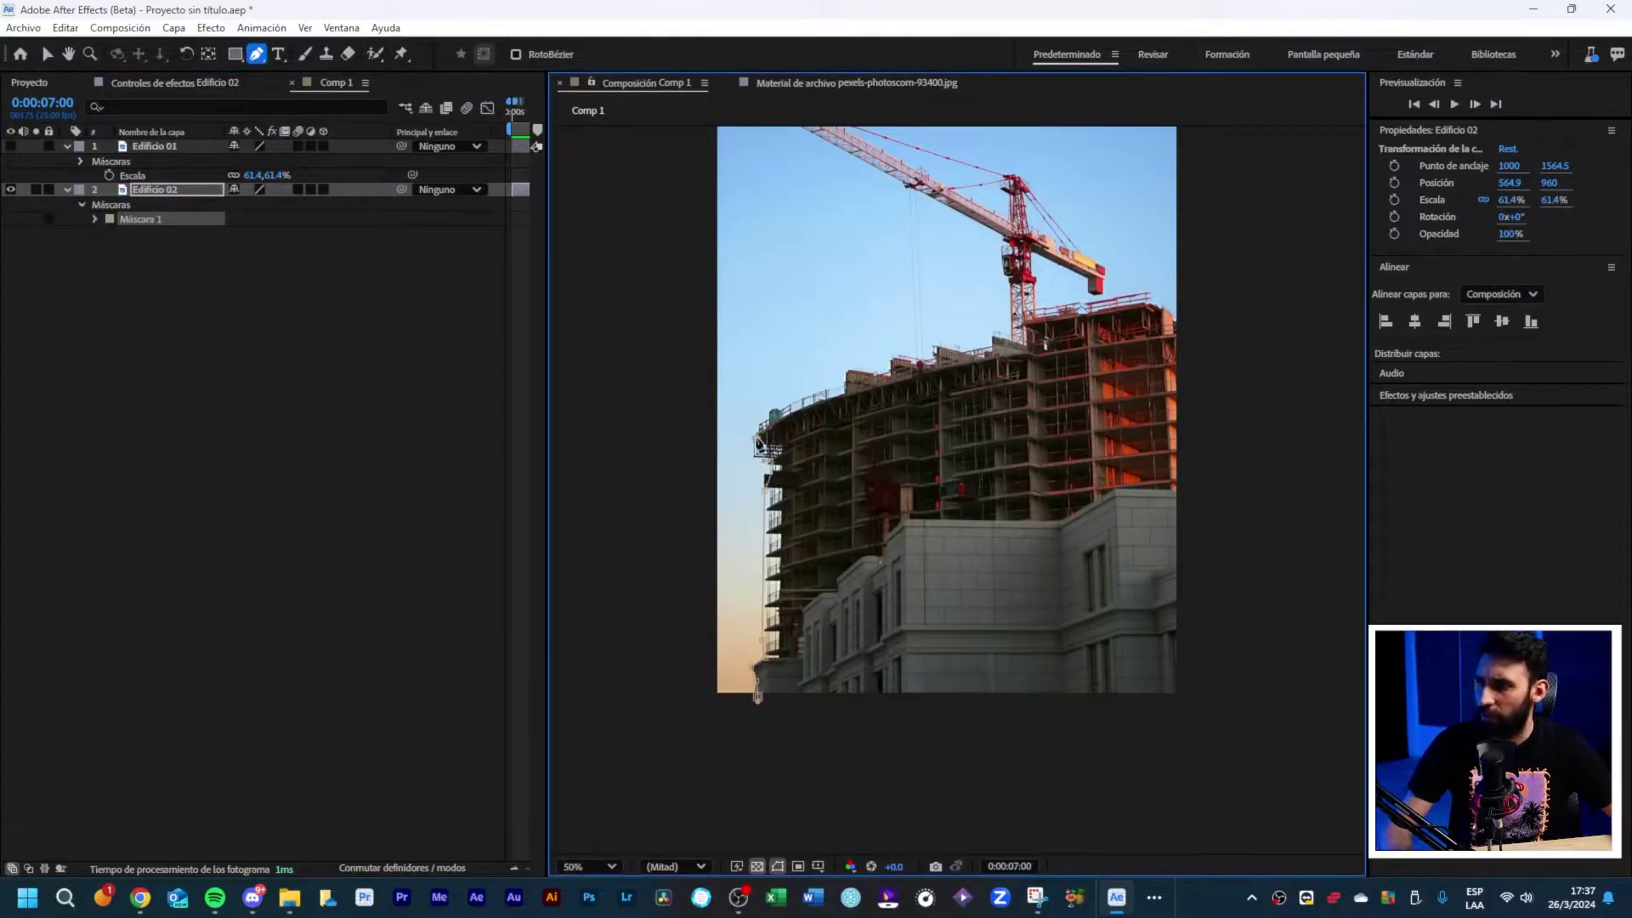
pyautogui.click(1193, 320)
pyautogui.click(1208, 719)
pyautogui.click(758, 696)
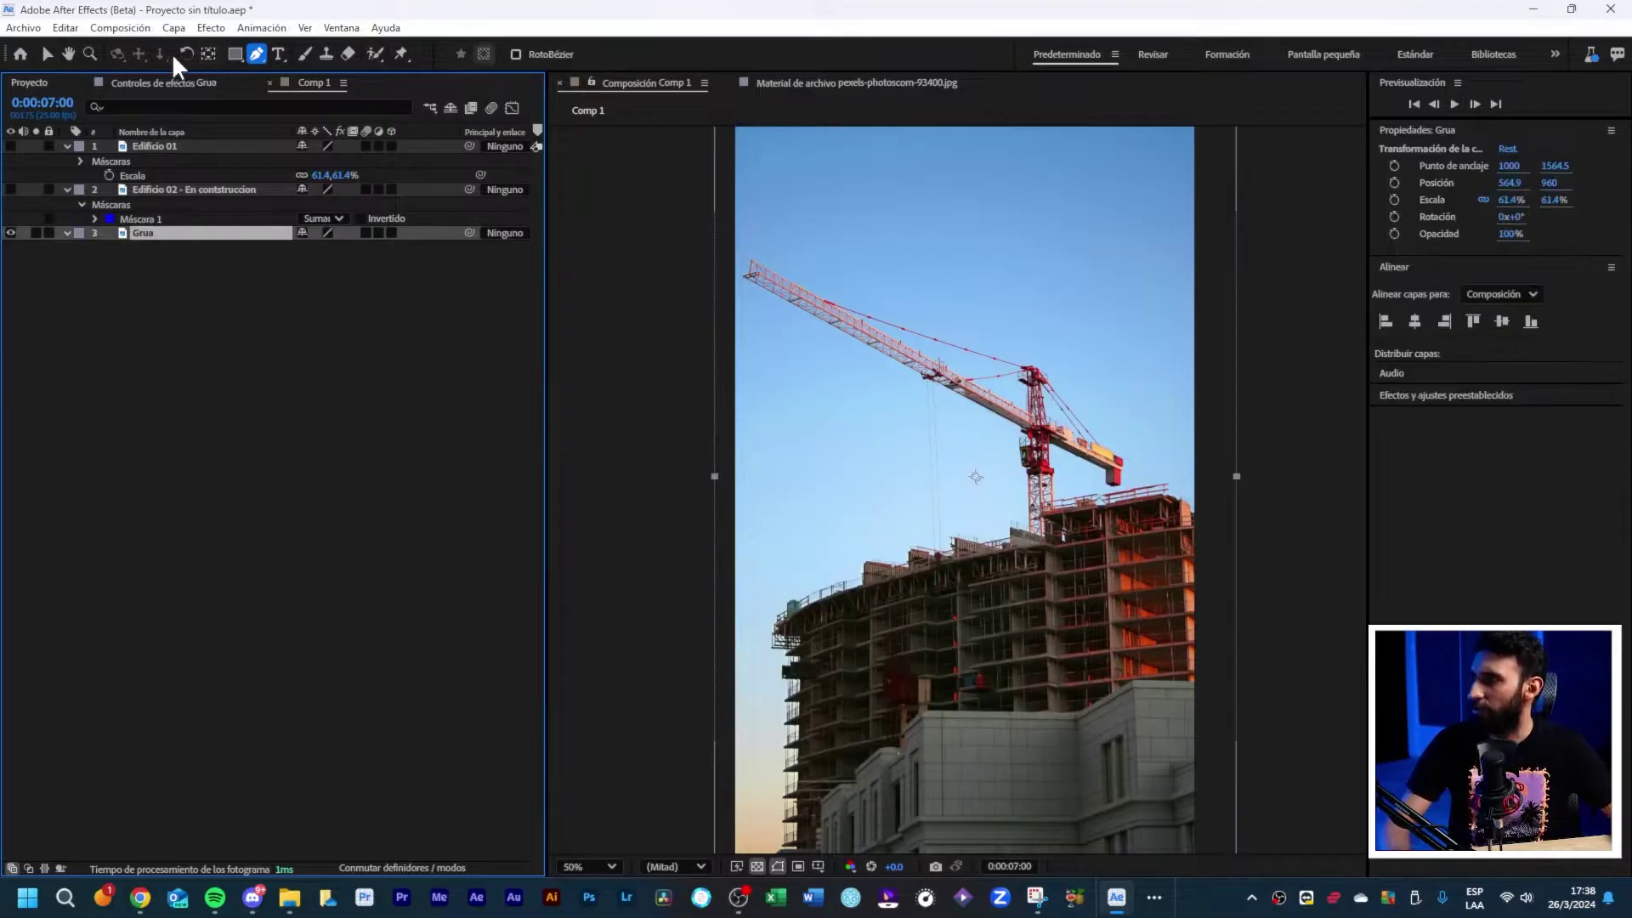
pyautogui.moveTo(1043, 524); pyautogui.dragTo(1063, 525)
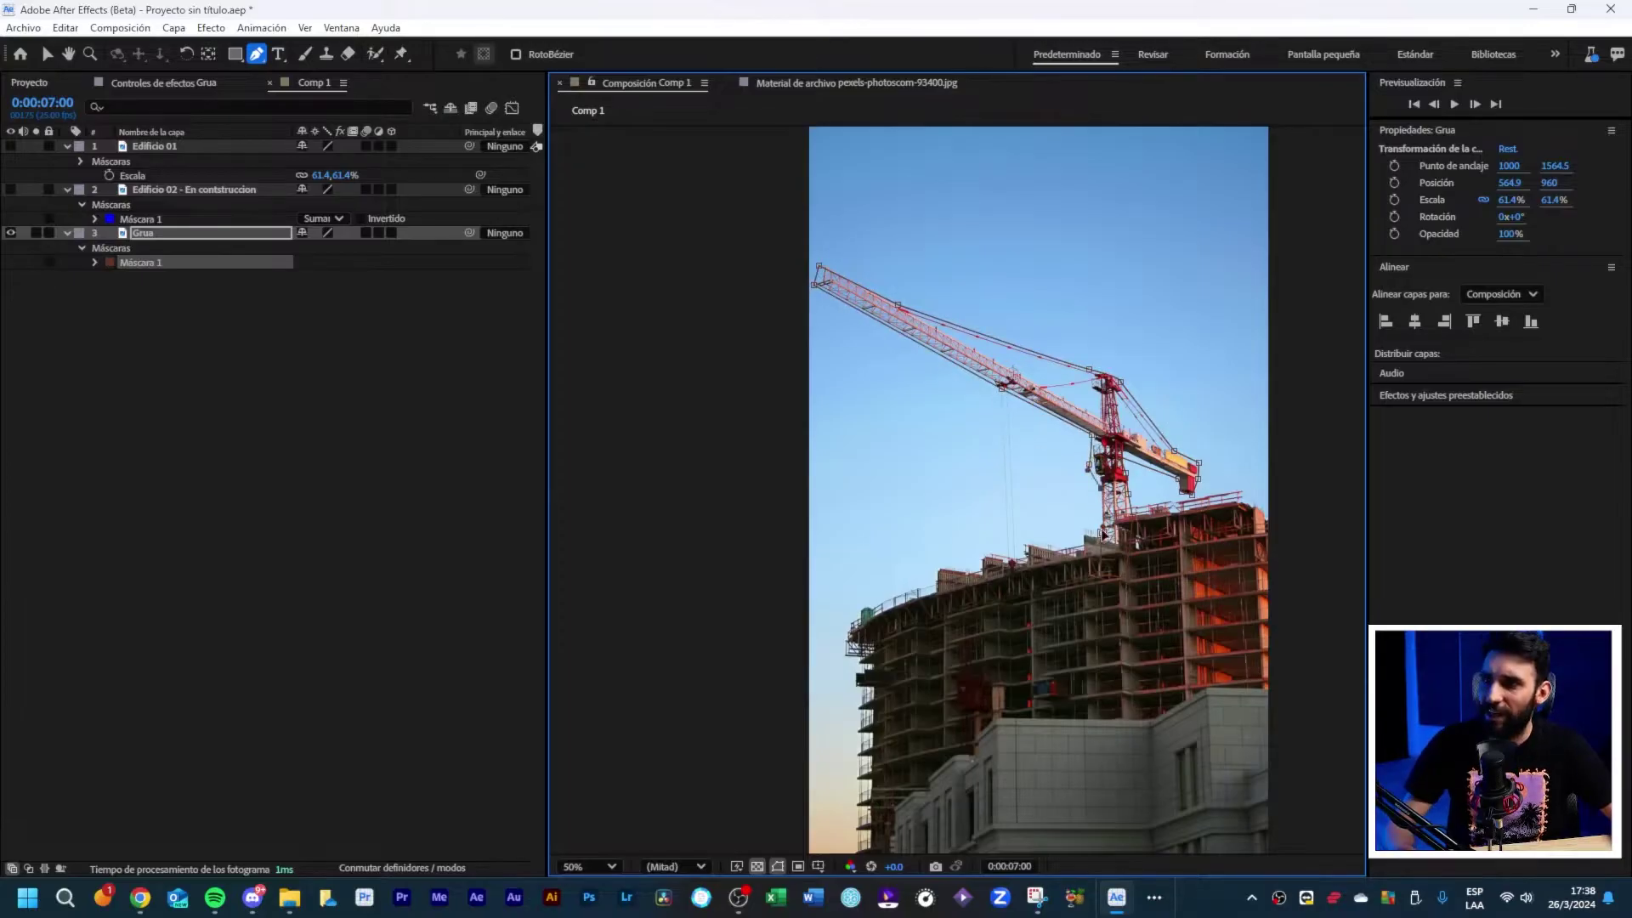
# Step: Close the mask around the crane on the Grua layer and show both Edificio layers again
pyautogui.click(1103, 535)
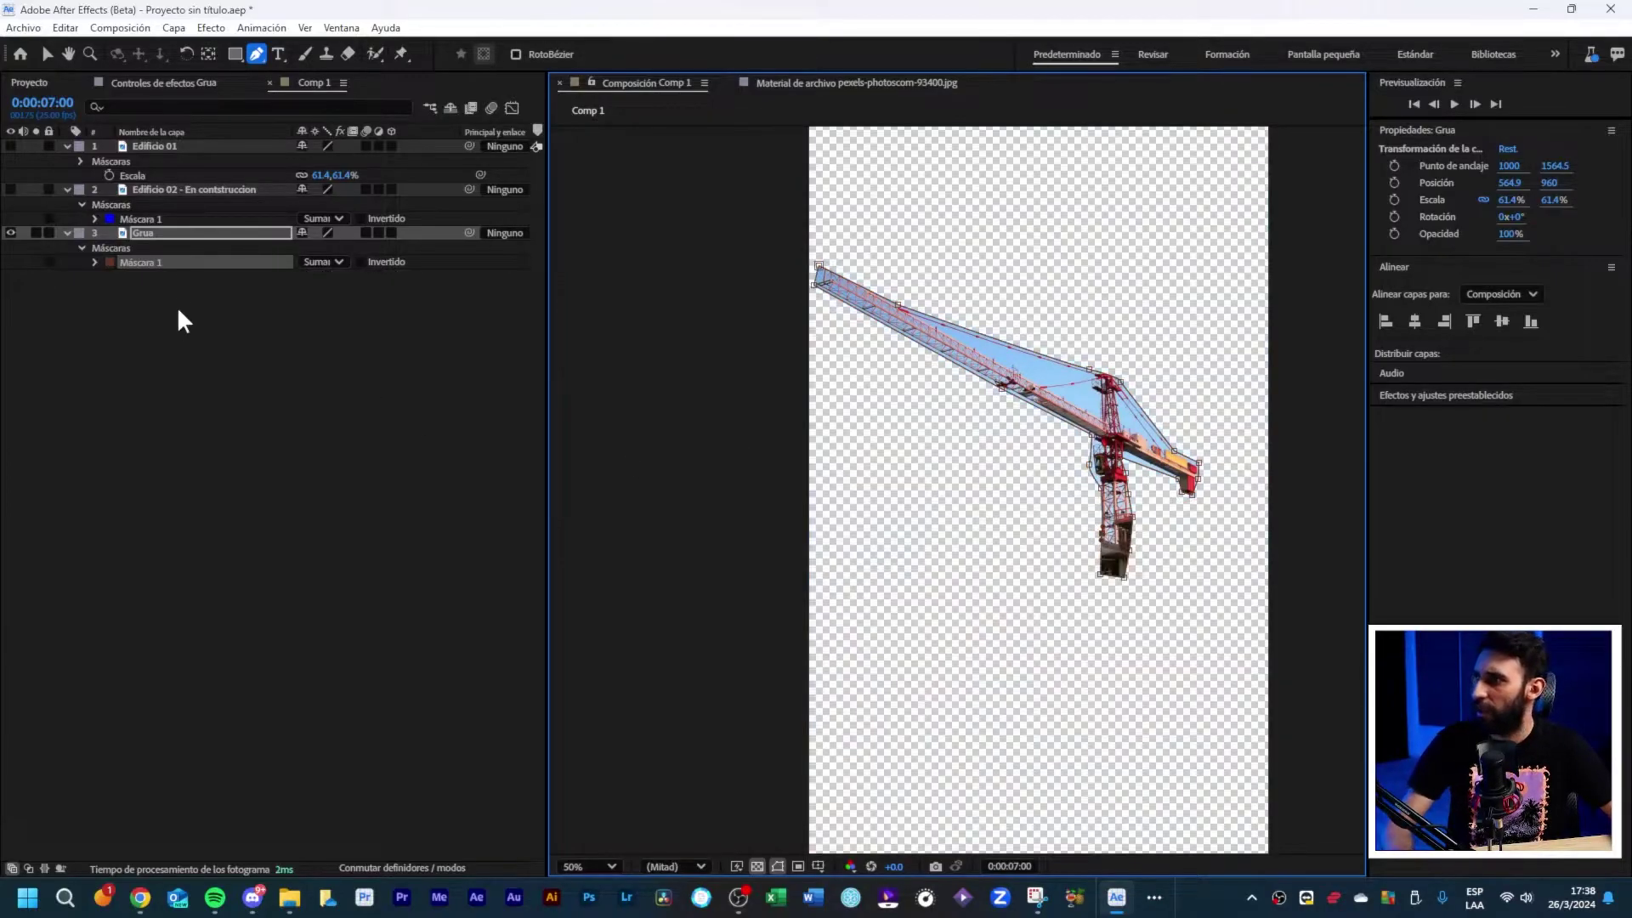
pyautogui.moveTo(11, 189); pyautogui.dragTo(10, 146)
pyautogui.press('v')
pyautogui.click(157, 148)
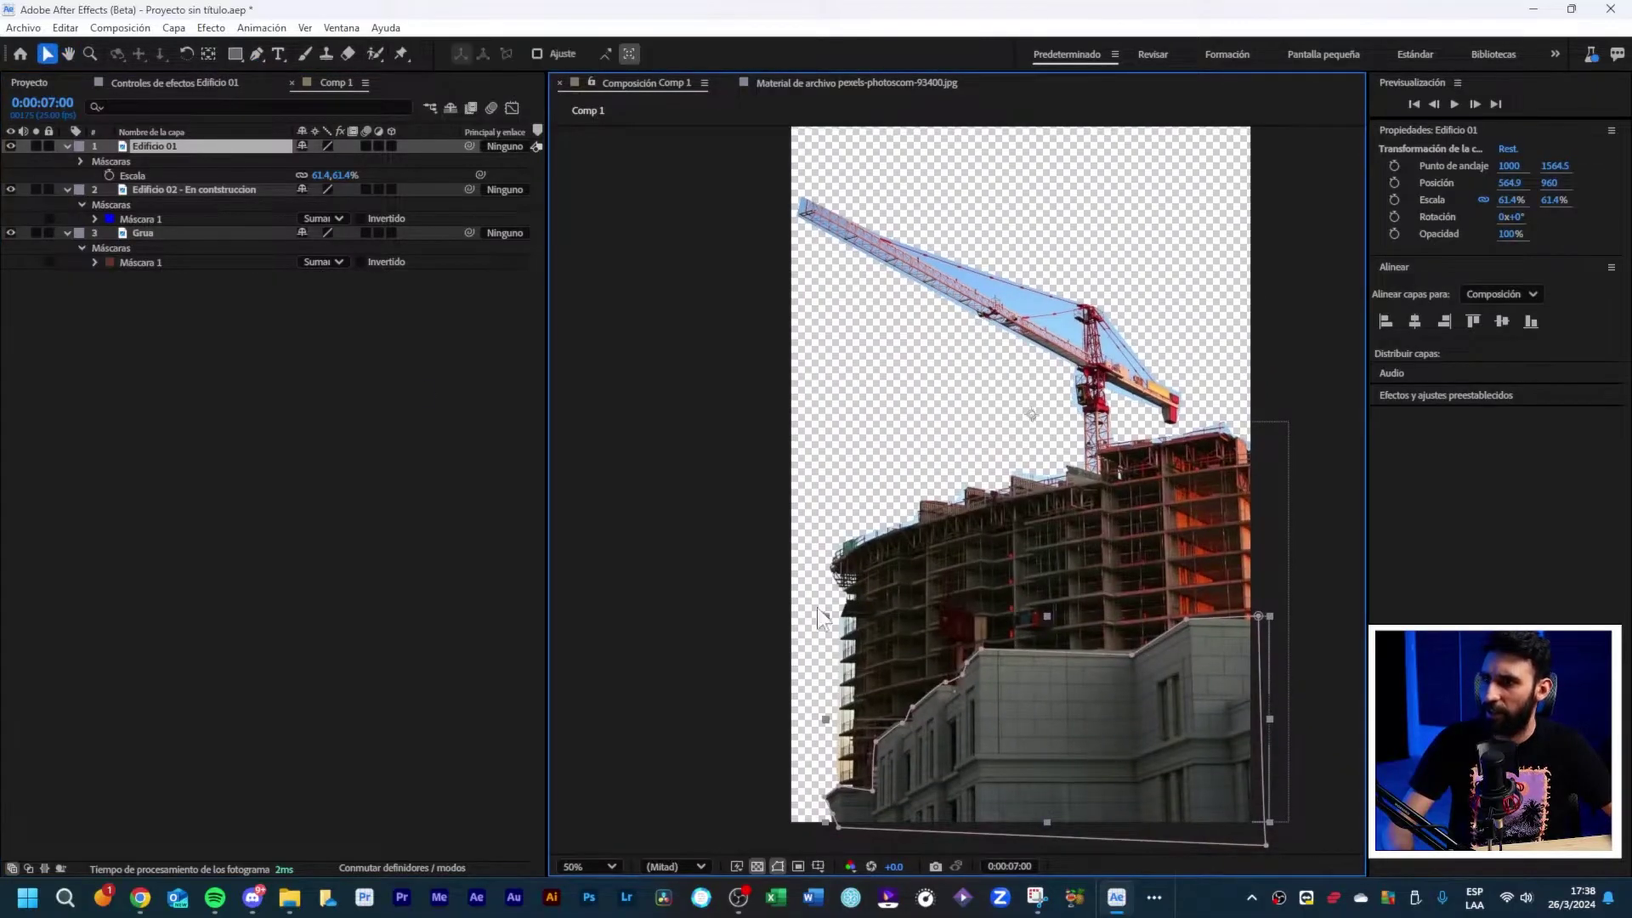
# Step: Pan the composition view, lowering the Grua crane layer then undoing that move
pyautogui.click(179, 189)
pyautogui.press('h')
pyautogui.moveTo(1012, 558); pyautogui.dragTo(992, 589)
pyautogui.click(183, 233)
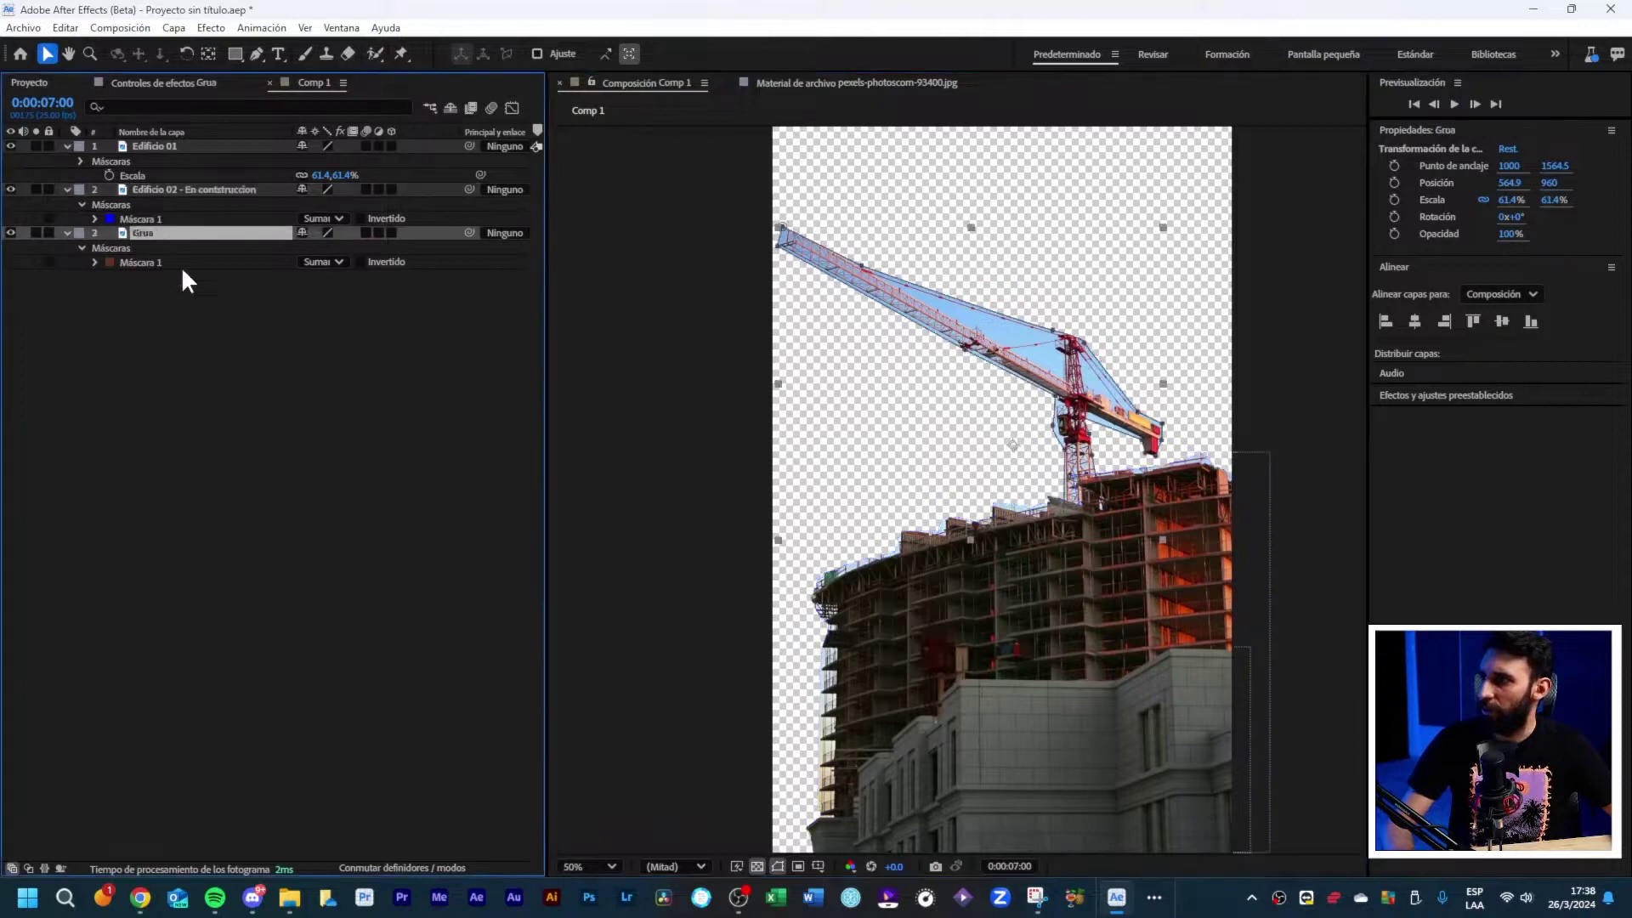
pyautogui.moveTo(1059, 374); pyautogui.dragTo(1085, 420)
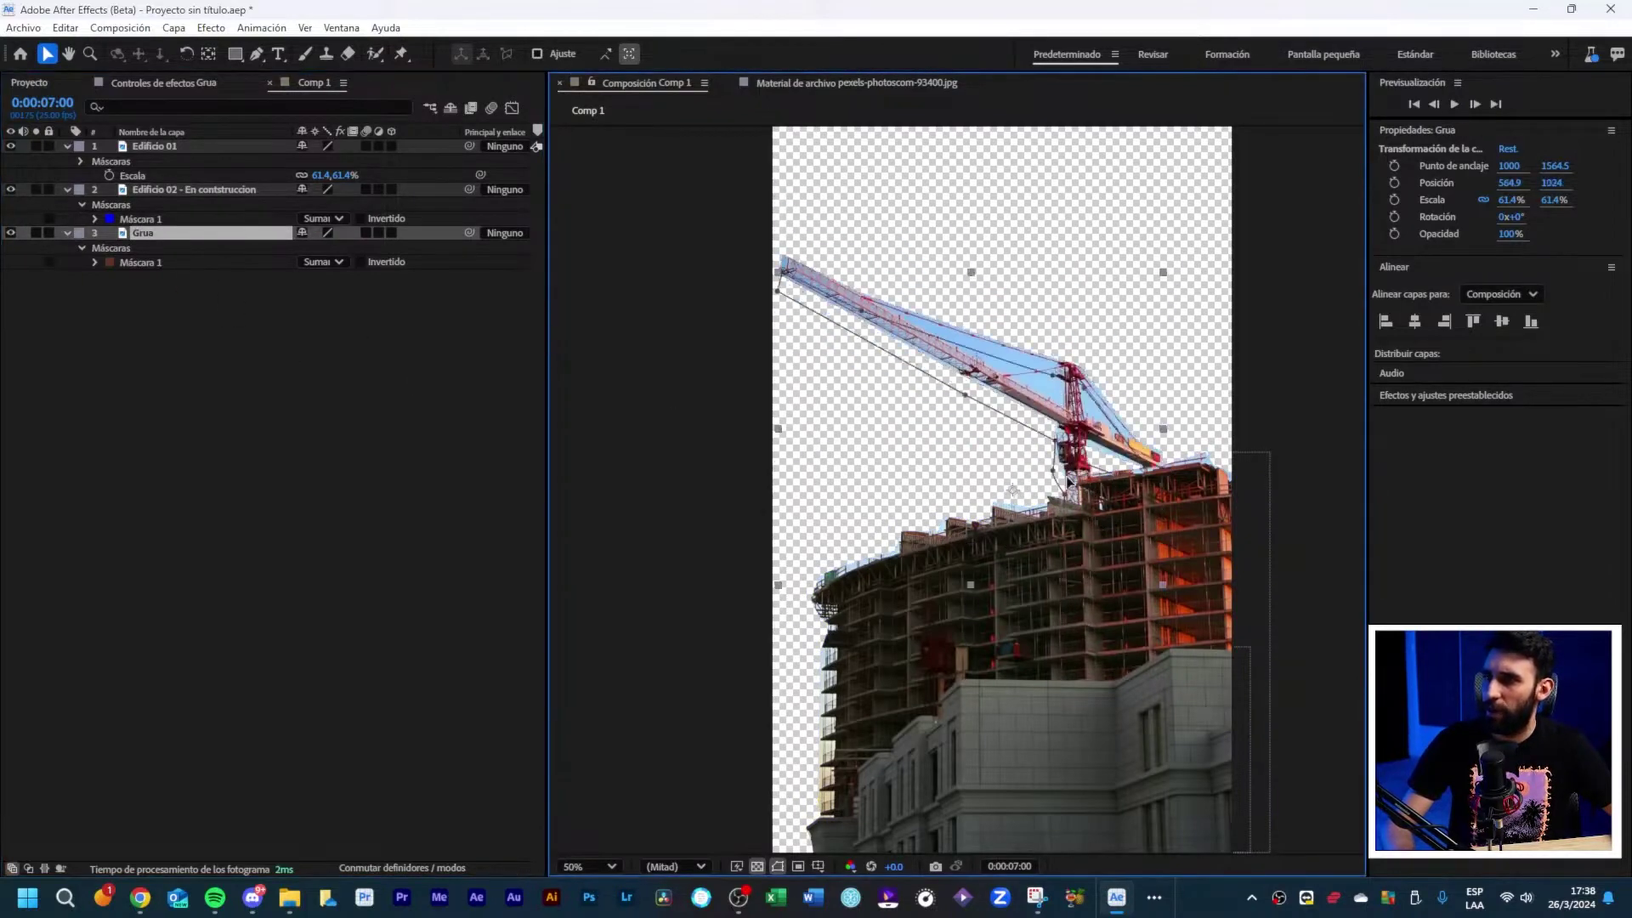
pyautogui.hotkey('ctrl', 'z')
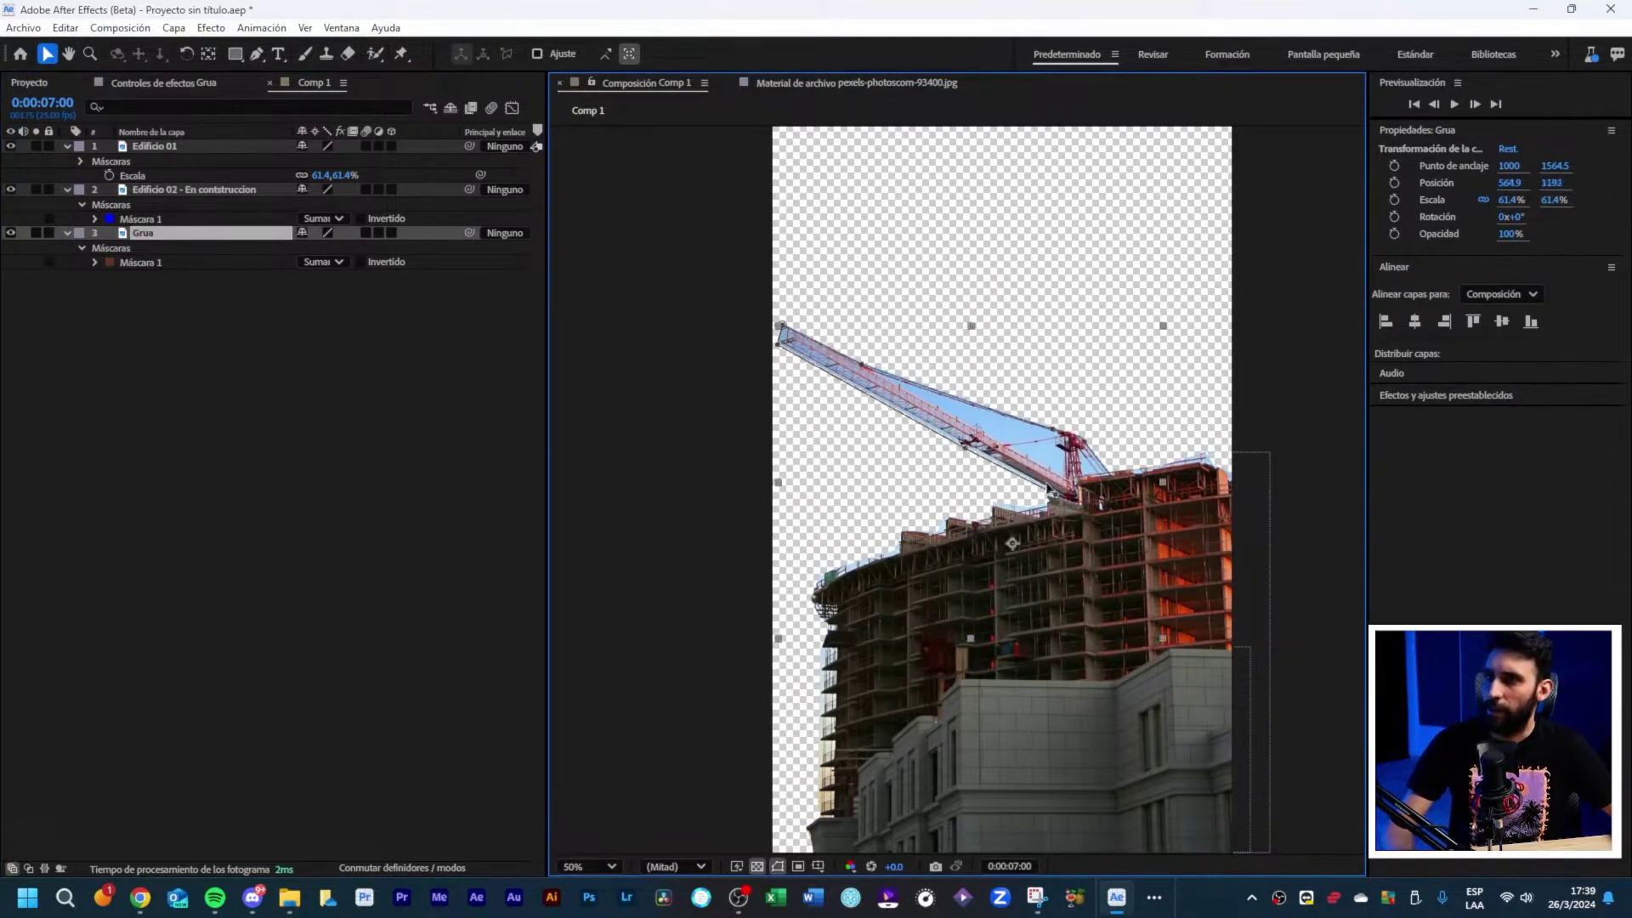
pyautogui.click(1086, 520)
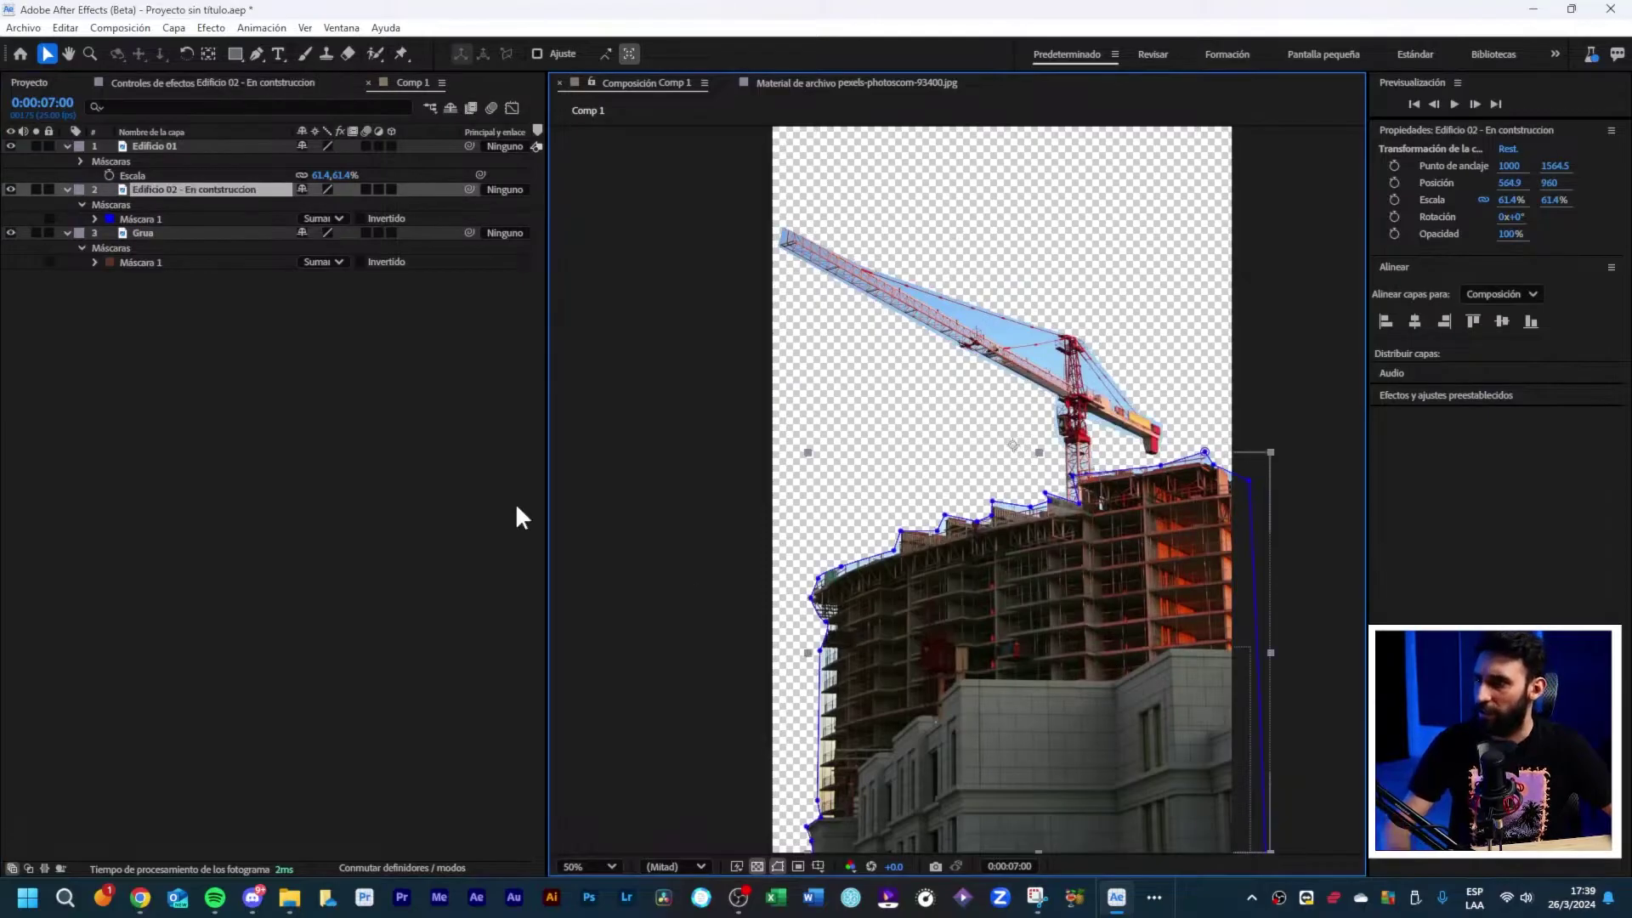
pyautogui.press('h')
pyautogui.moveTo(876, 516); pyautogui.dragTo(893, 448)
# Step: Widen the timeline, collapse the layer rows, and show only Position for all three layers
pyautogui.moveTo(548, 452); pyautogui.dragTo(868, 451)
pyautogui.moveTo(639, 112); pyautogui.dragTo(646, 112)
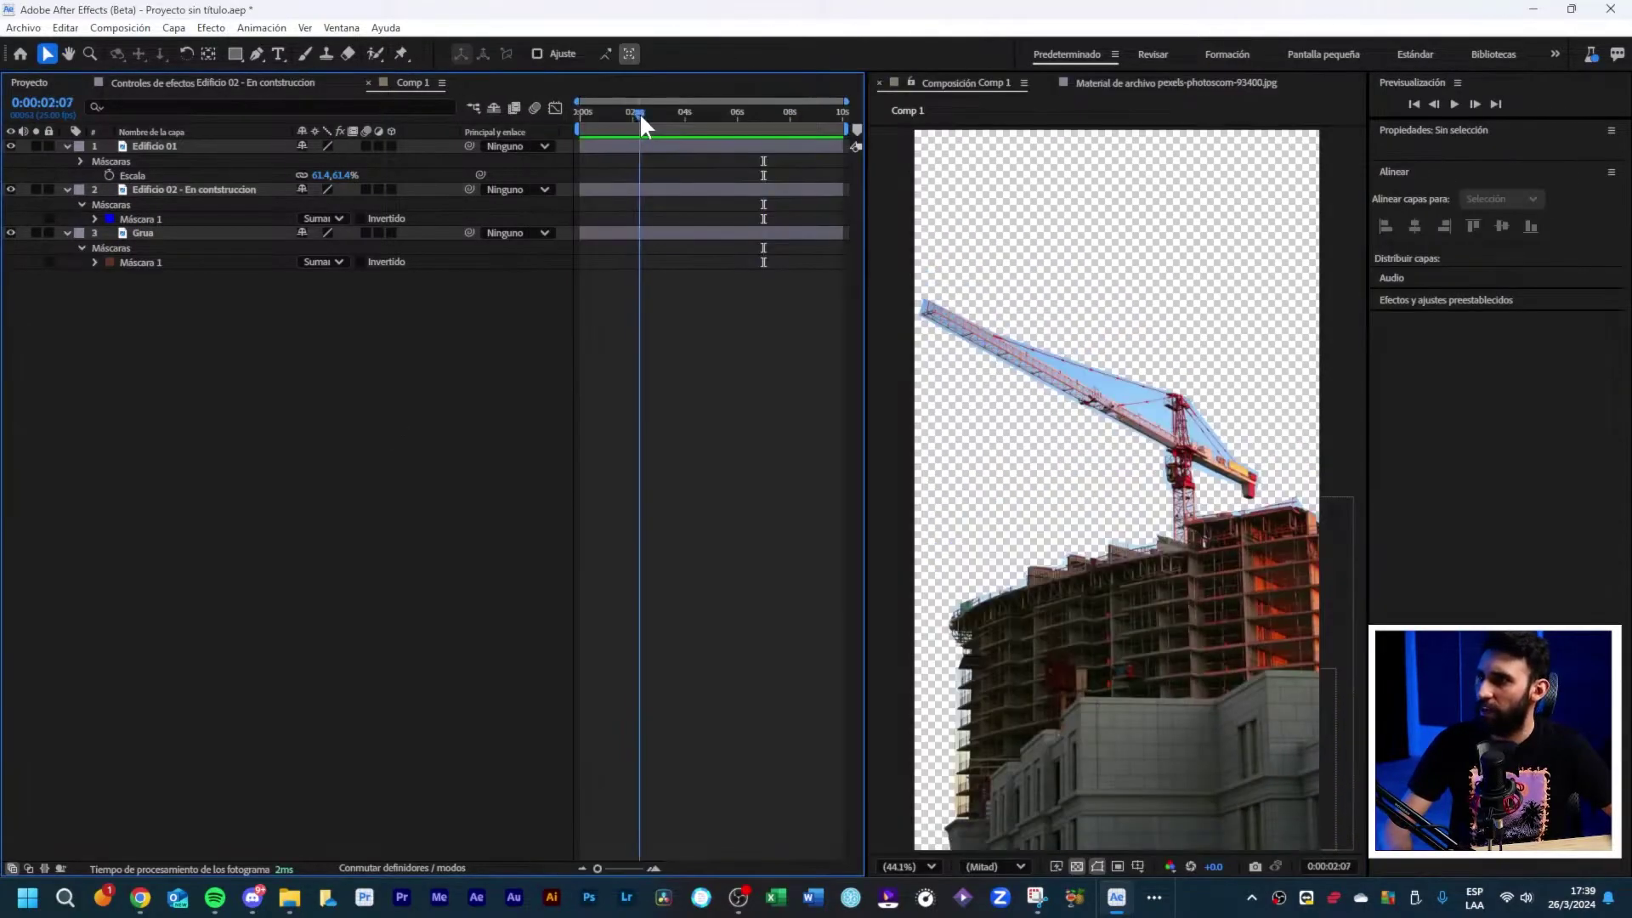
pyautogui.hotkey('ctrl', 'a')
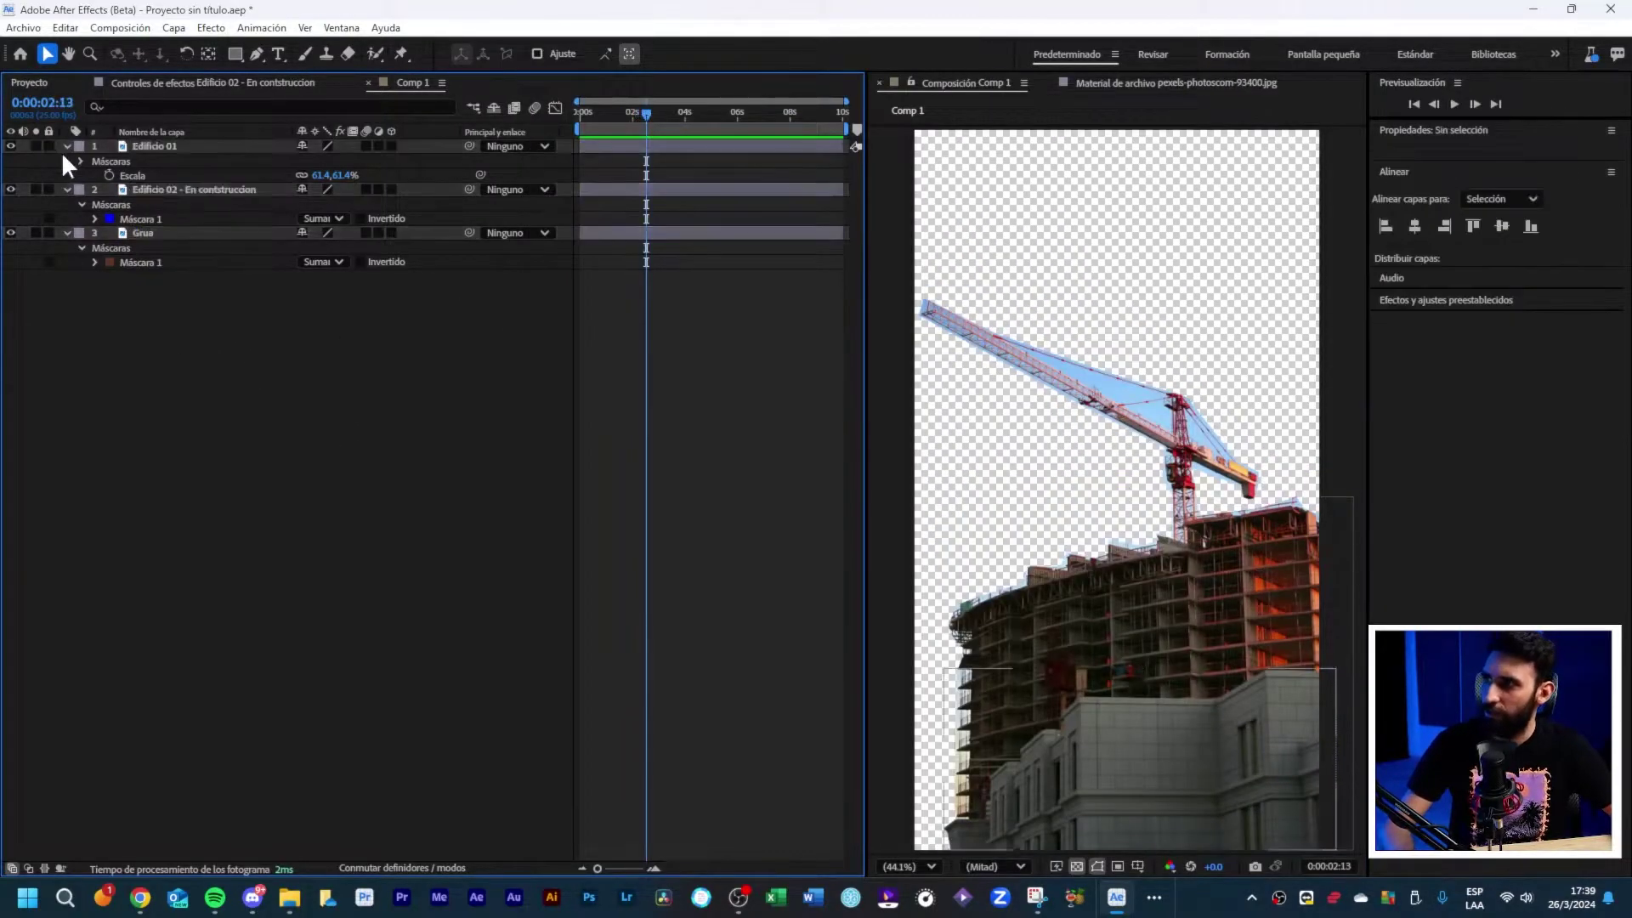
pyautogui.click(63, 148)
pyautogui.click(136, 265)
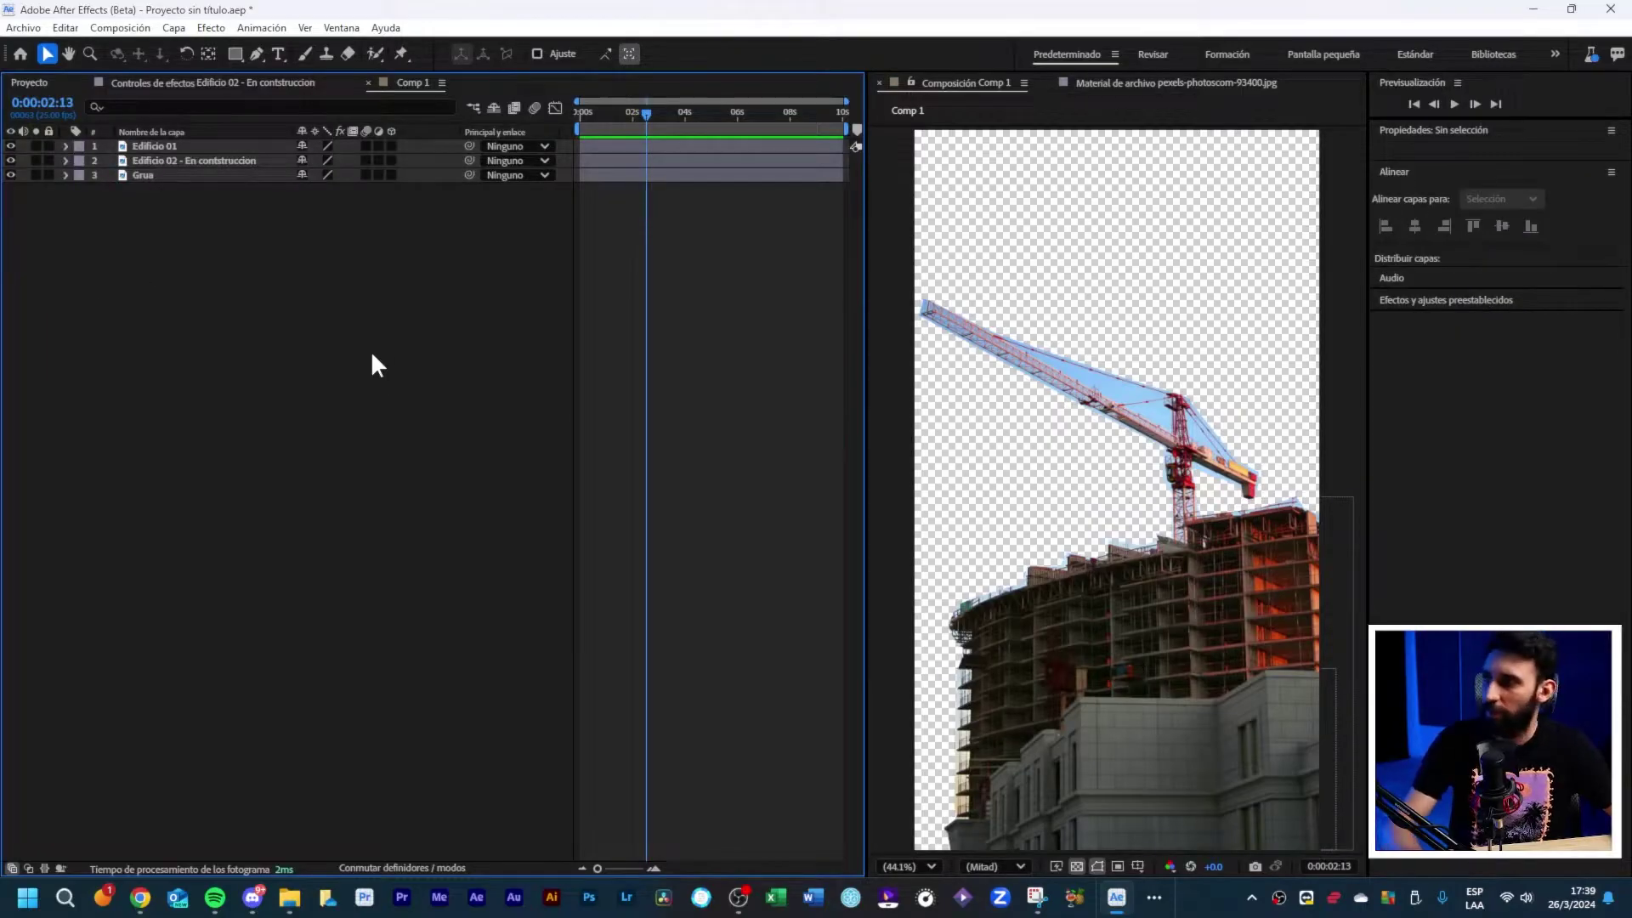
pyautogui.press('p')
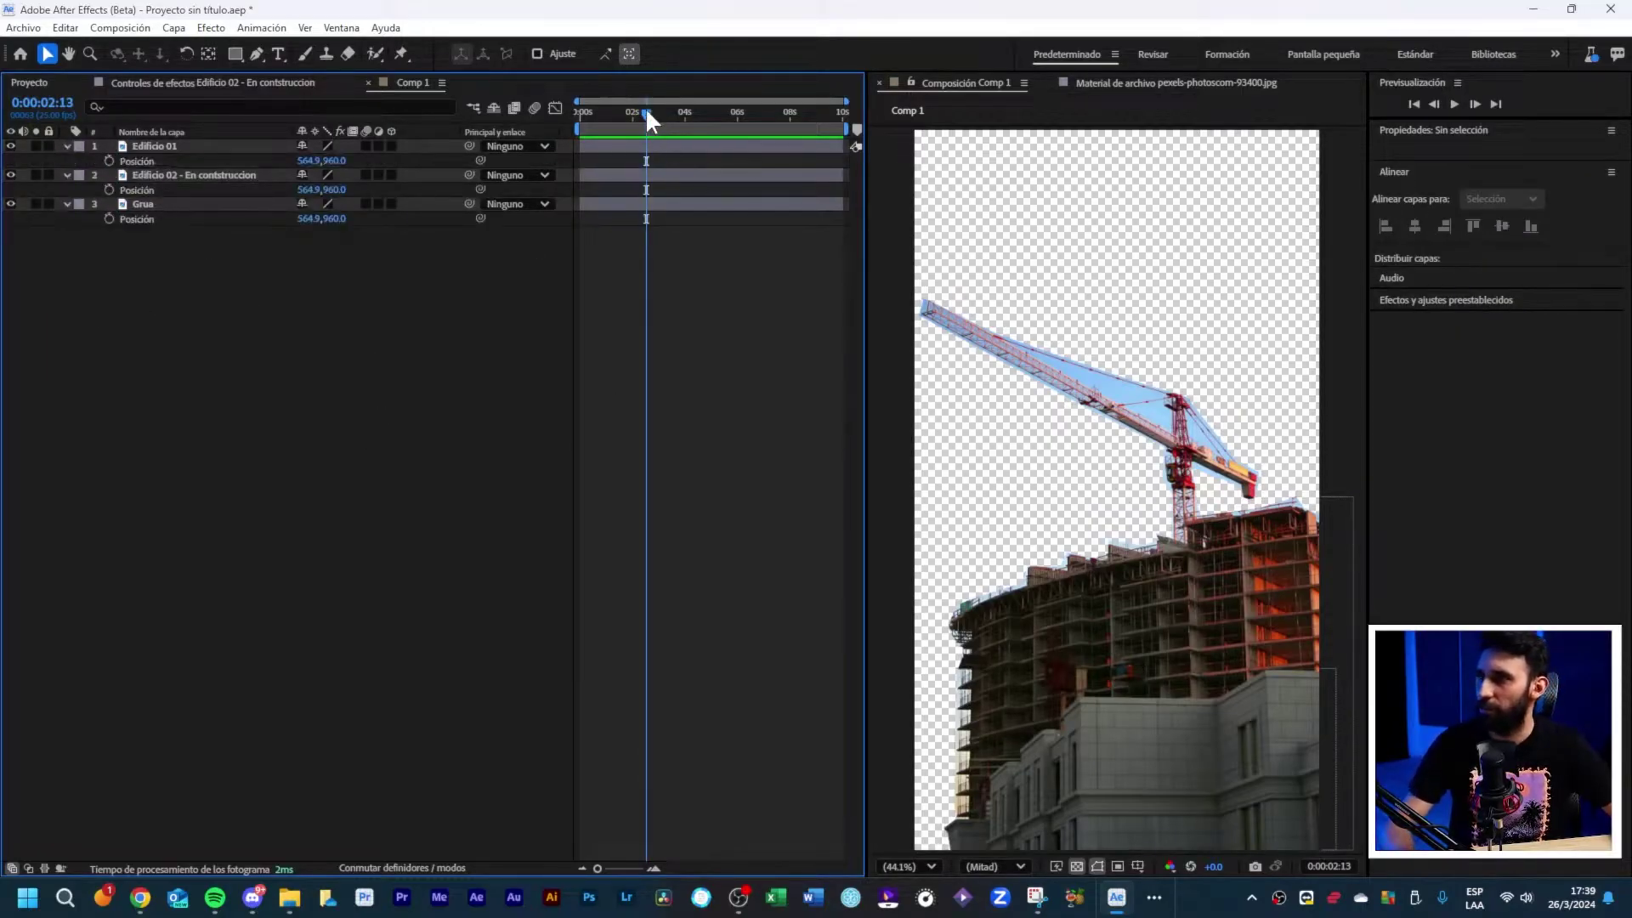
# Step: Keyframe all layers' Position at 0:00:02:01, then push them below the frame (Y 2523) at 0:00:01:00
pyautogui.moveTo(645, 109); pyautogui.dragTo(632, 105)
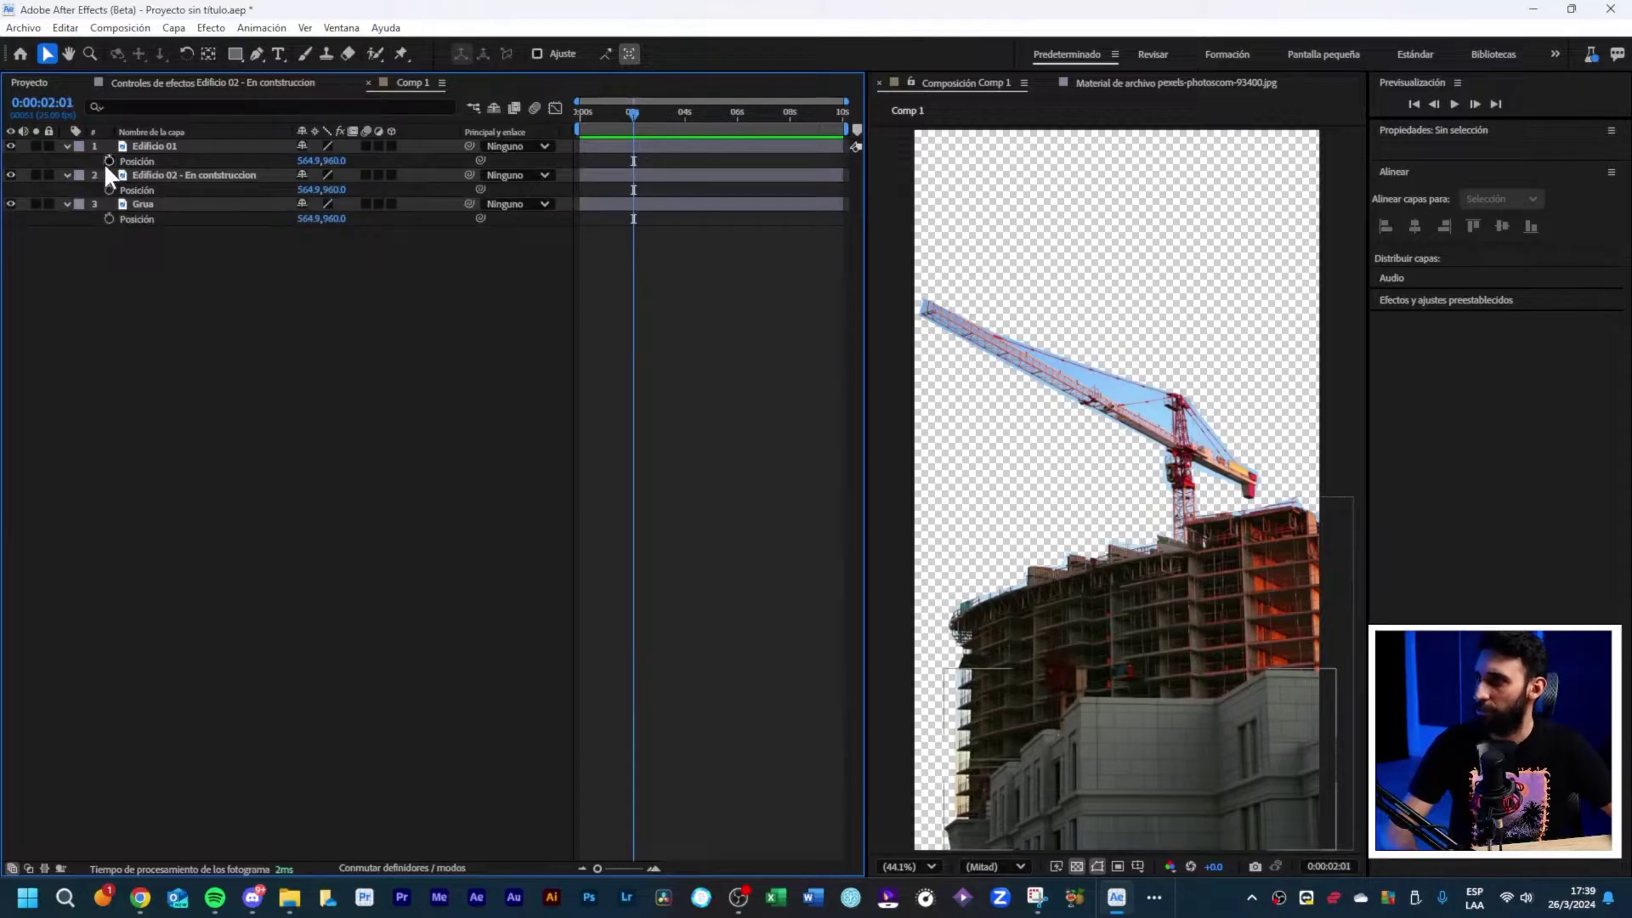
pyautogui.moveTo(104, 161); pyautogui.dragTo(102, 248)
pyautogui.hotkey('alt', 'shift', 'p')
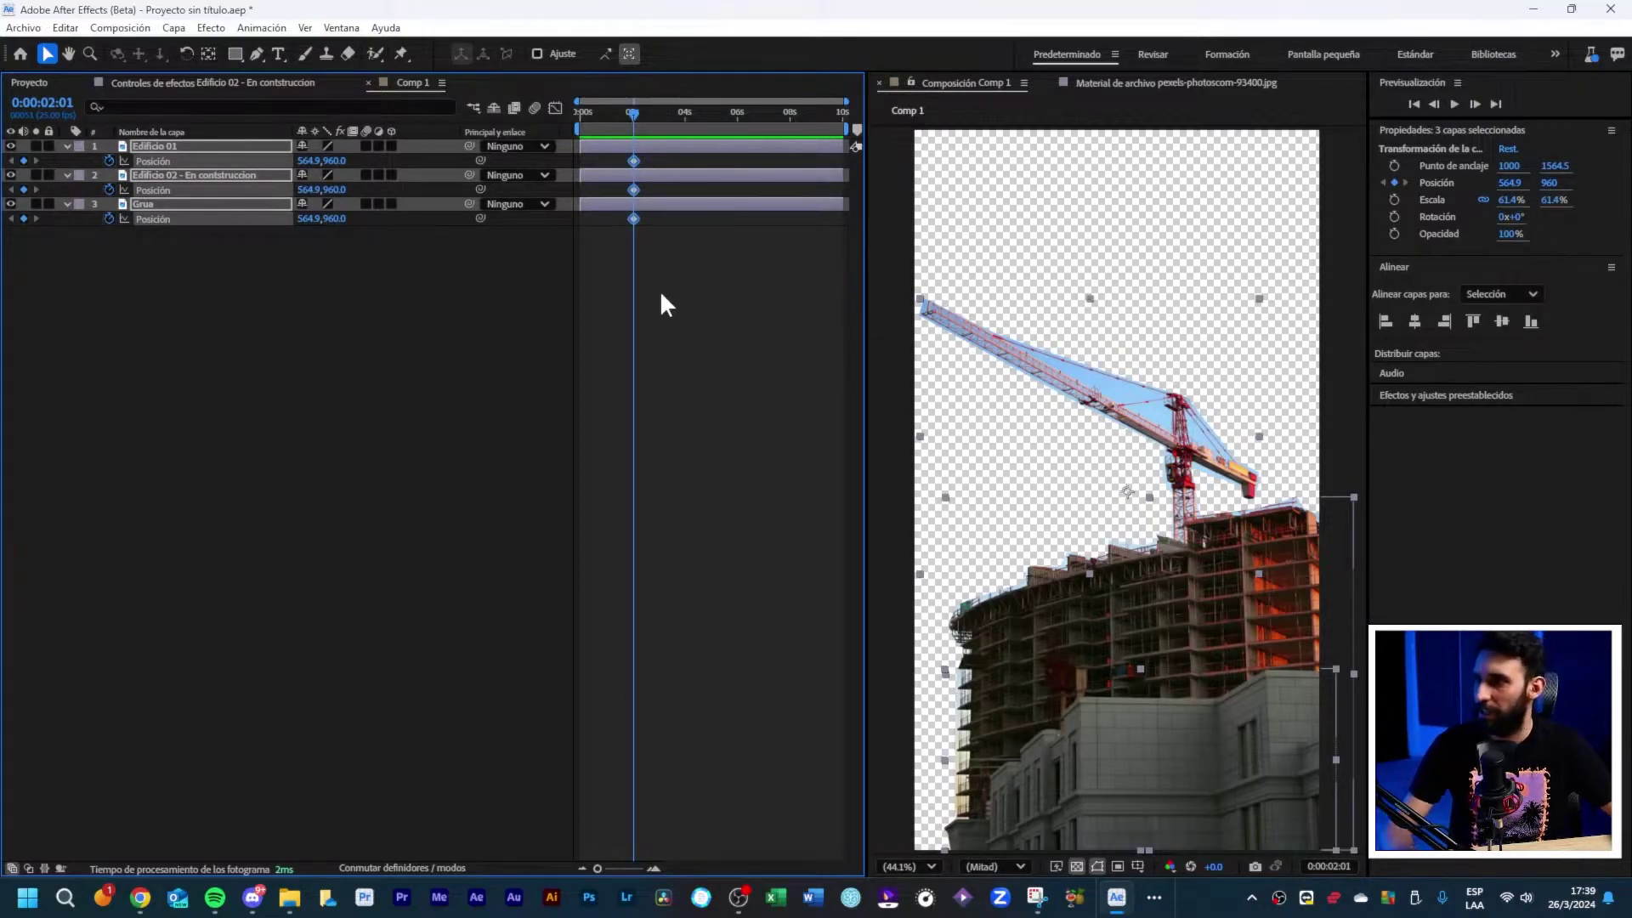
pyautogui.moveTo(609, 119); pyautogui.dragTo(606, 119)
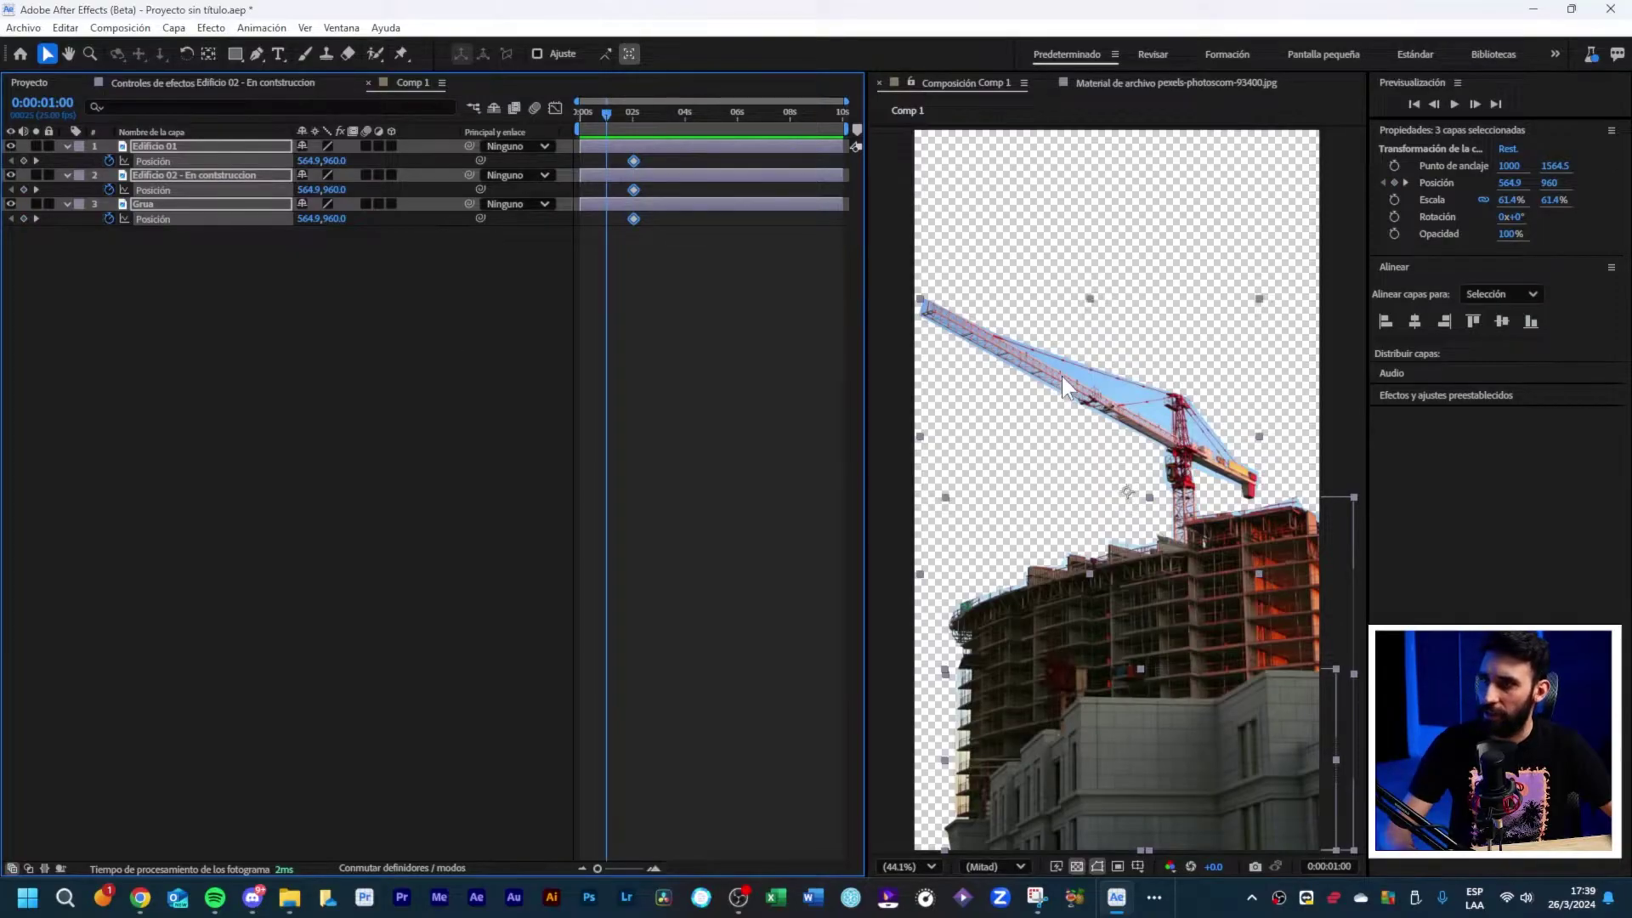
pyautogui.moveTo(336, 190); pyautogui.dragTo(980, 515)
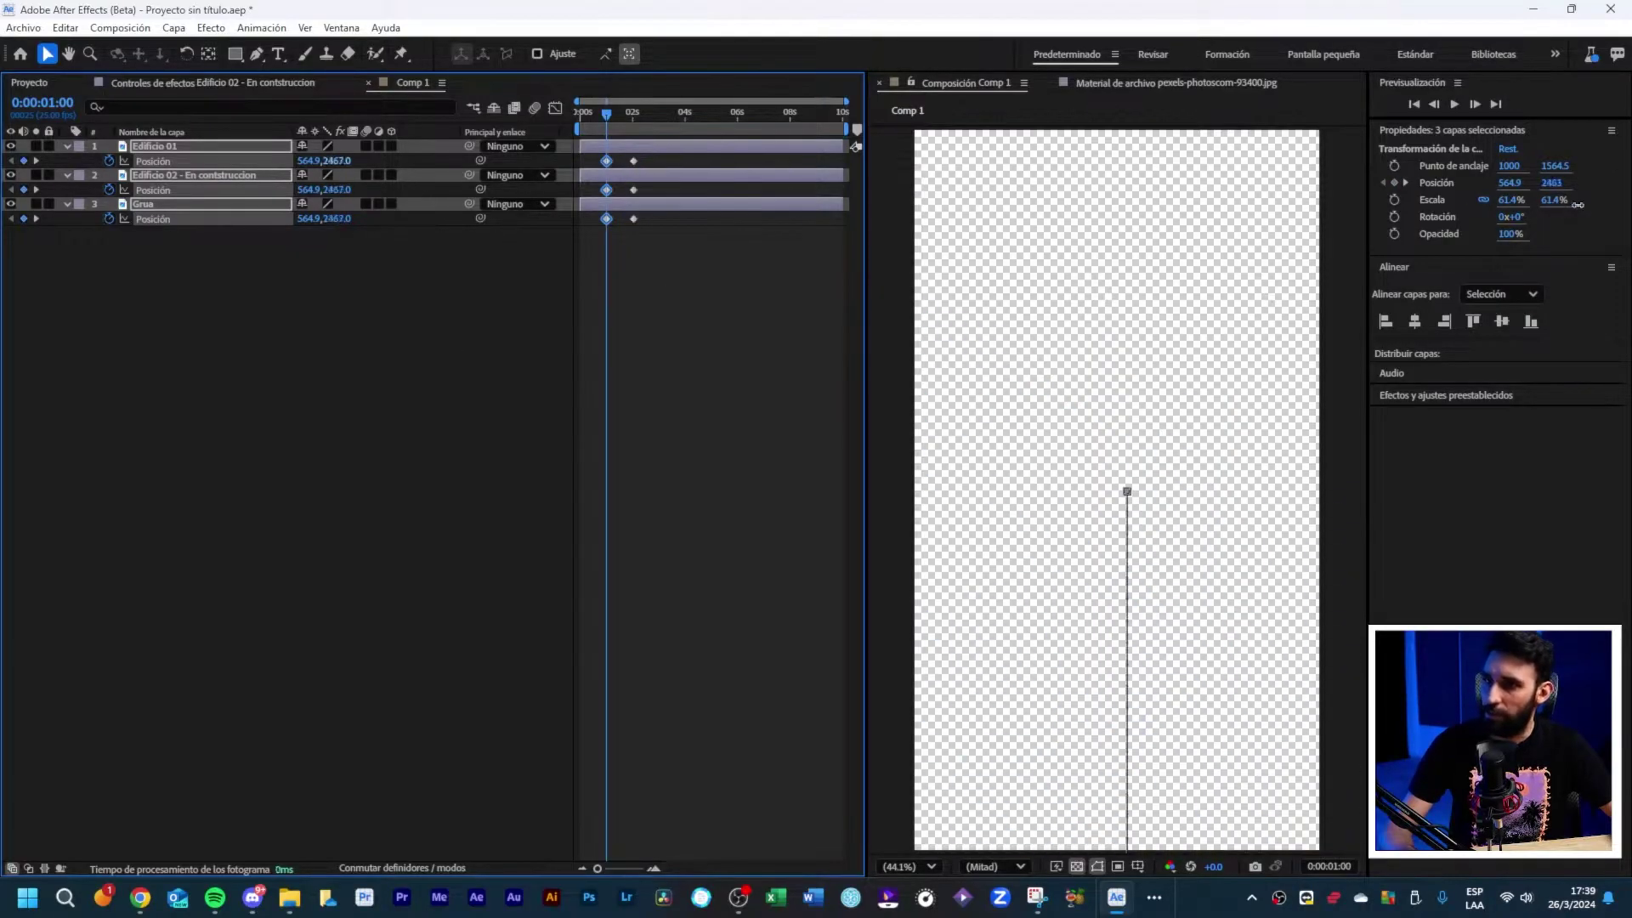
# Step: Preview the rise animation from the start and toggle between source and layer names
pyautogui.click(643, 295)
pyautogui.press('Home')
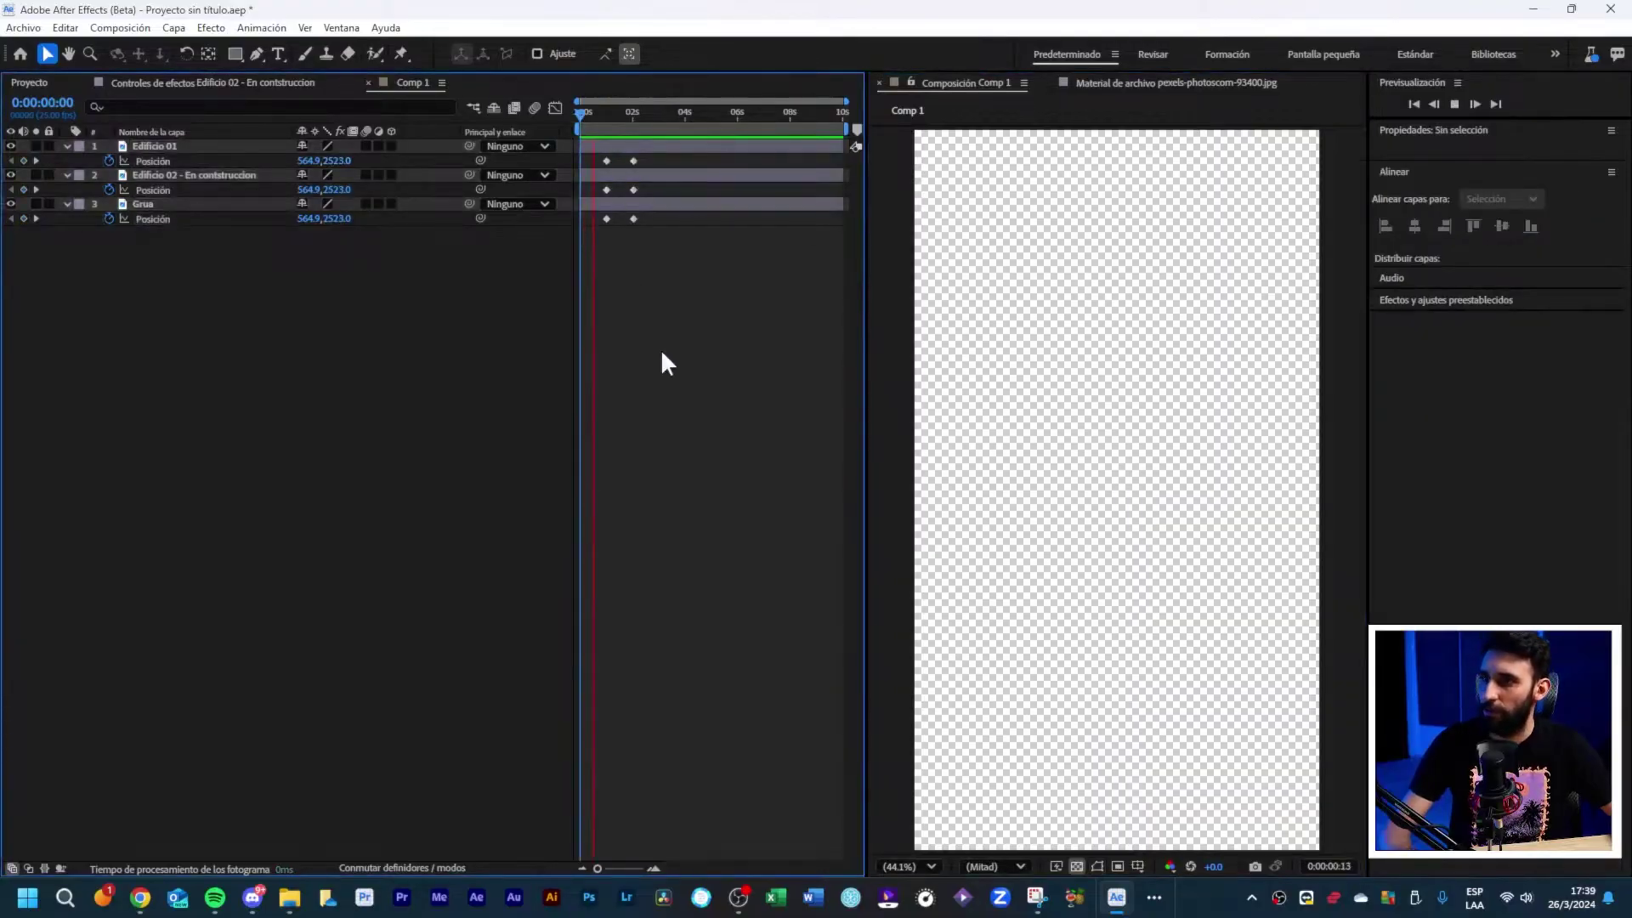
pyautogui.press('space')
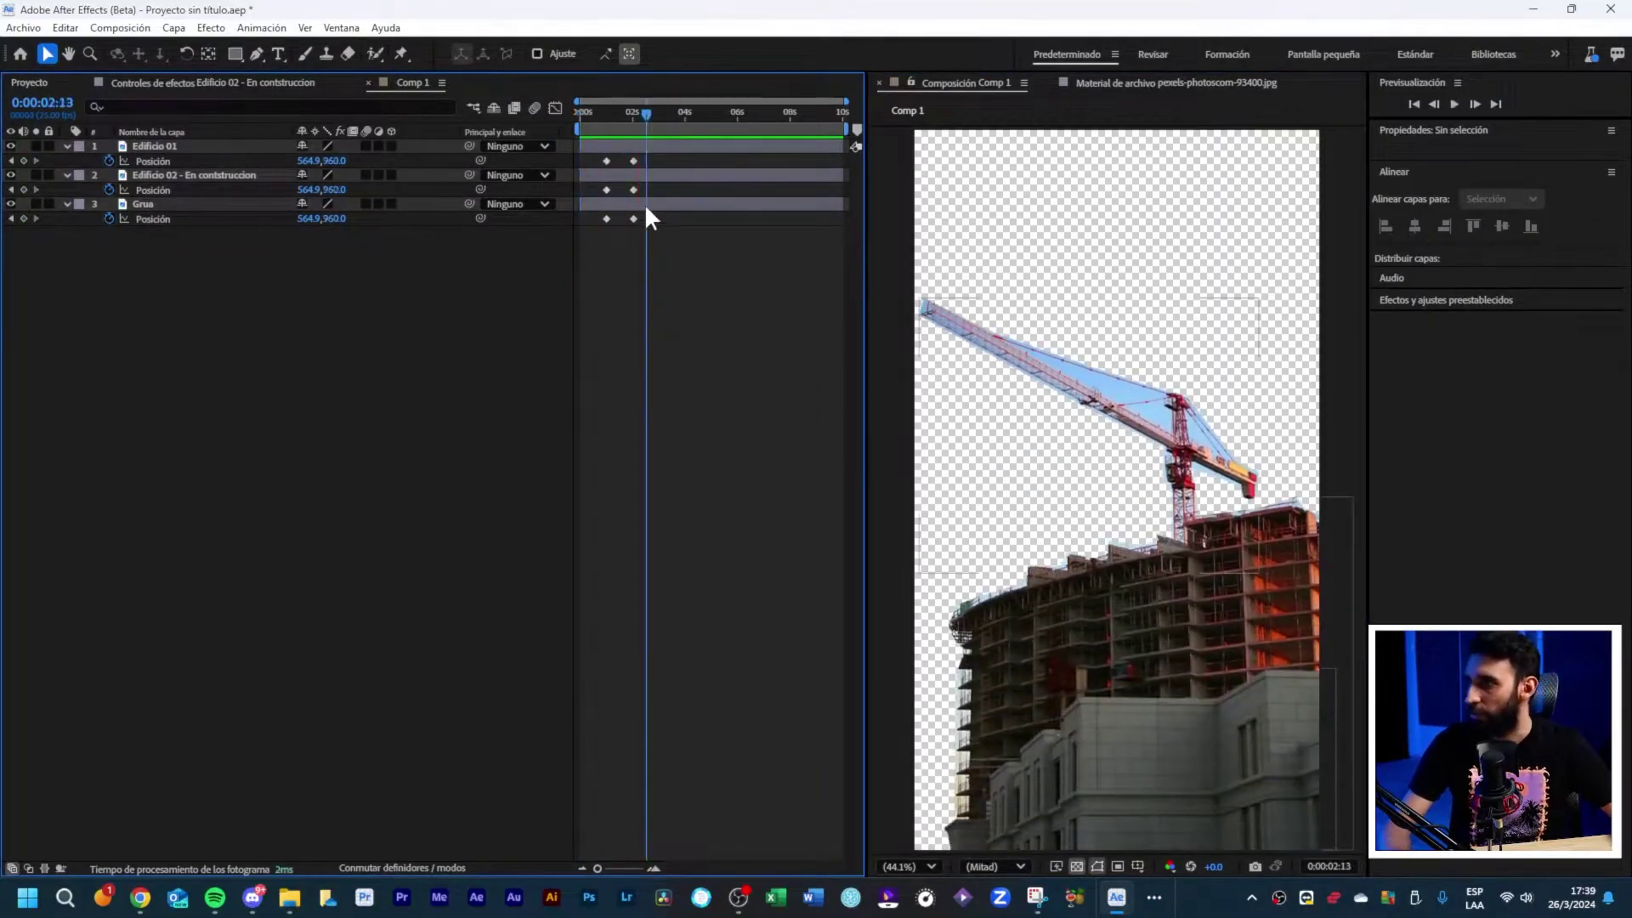
pyautogui.moveTo(646, 114); pyautogui.dragTo(644, 114)
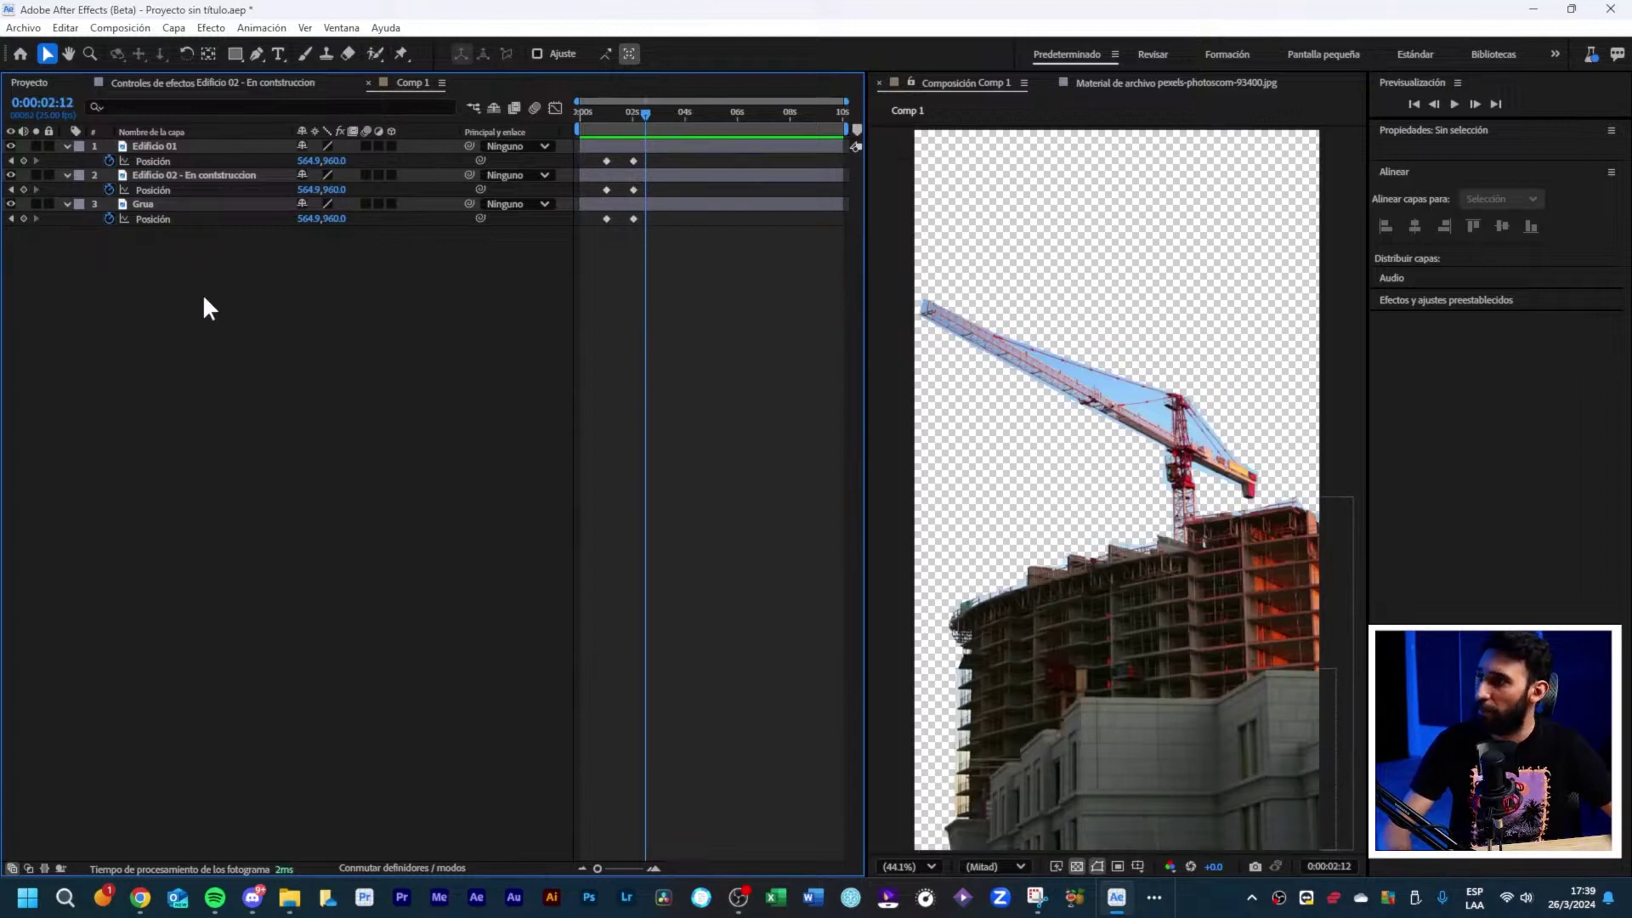
pyautogui.click(192, 132)
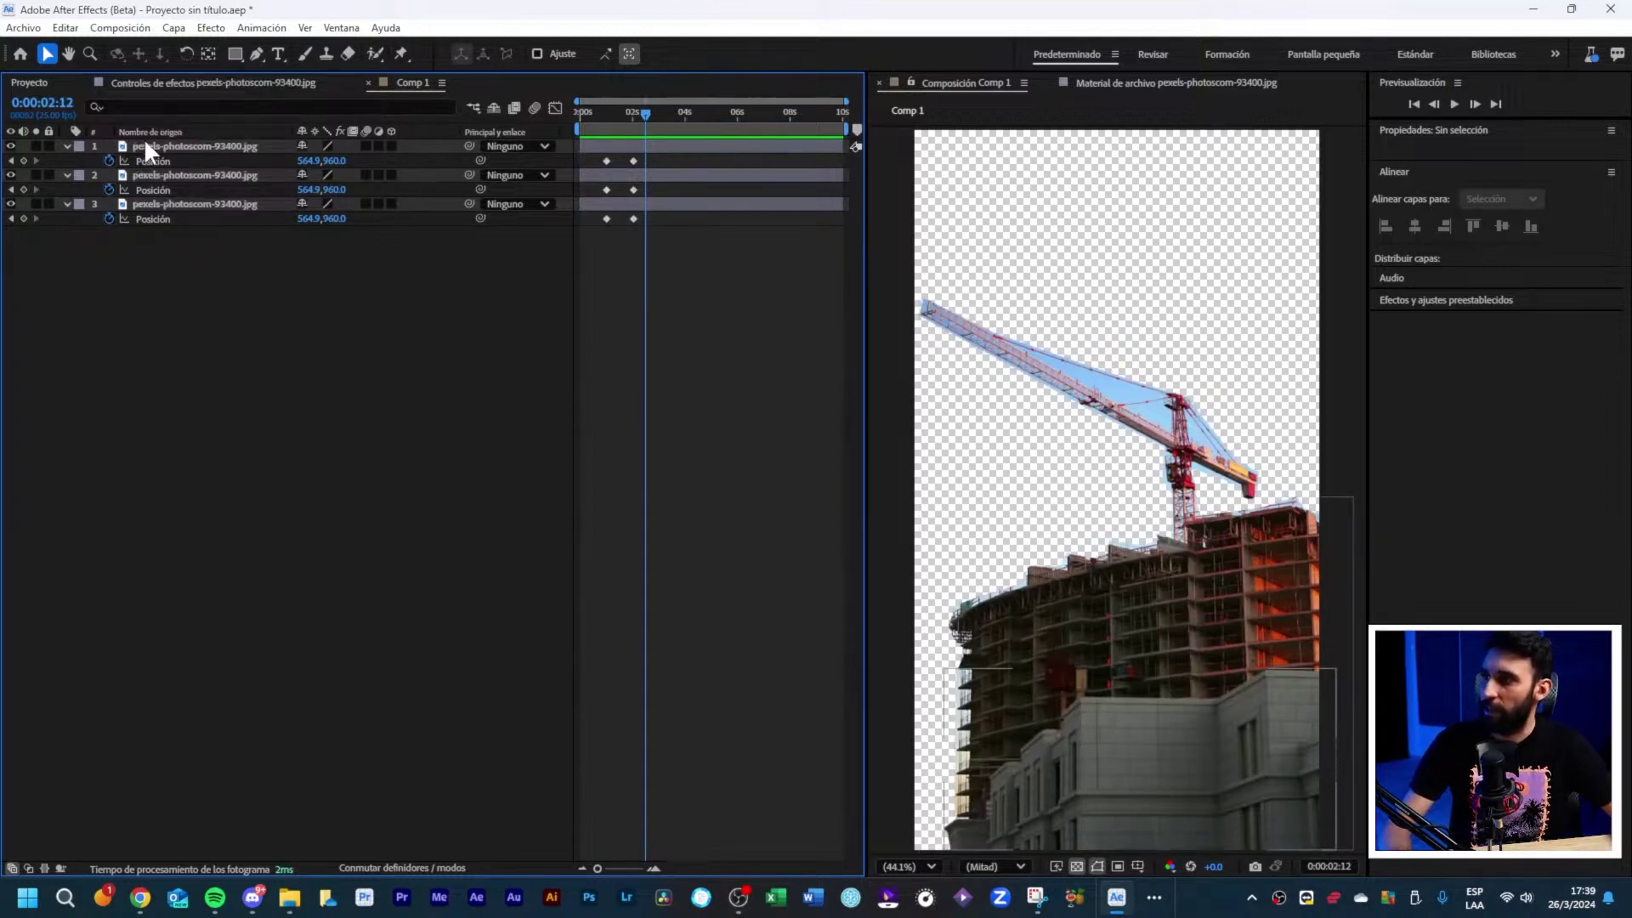
pyautogui.click(152, 133)
pyautogui.click(171, 146)
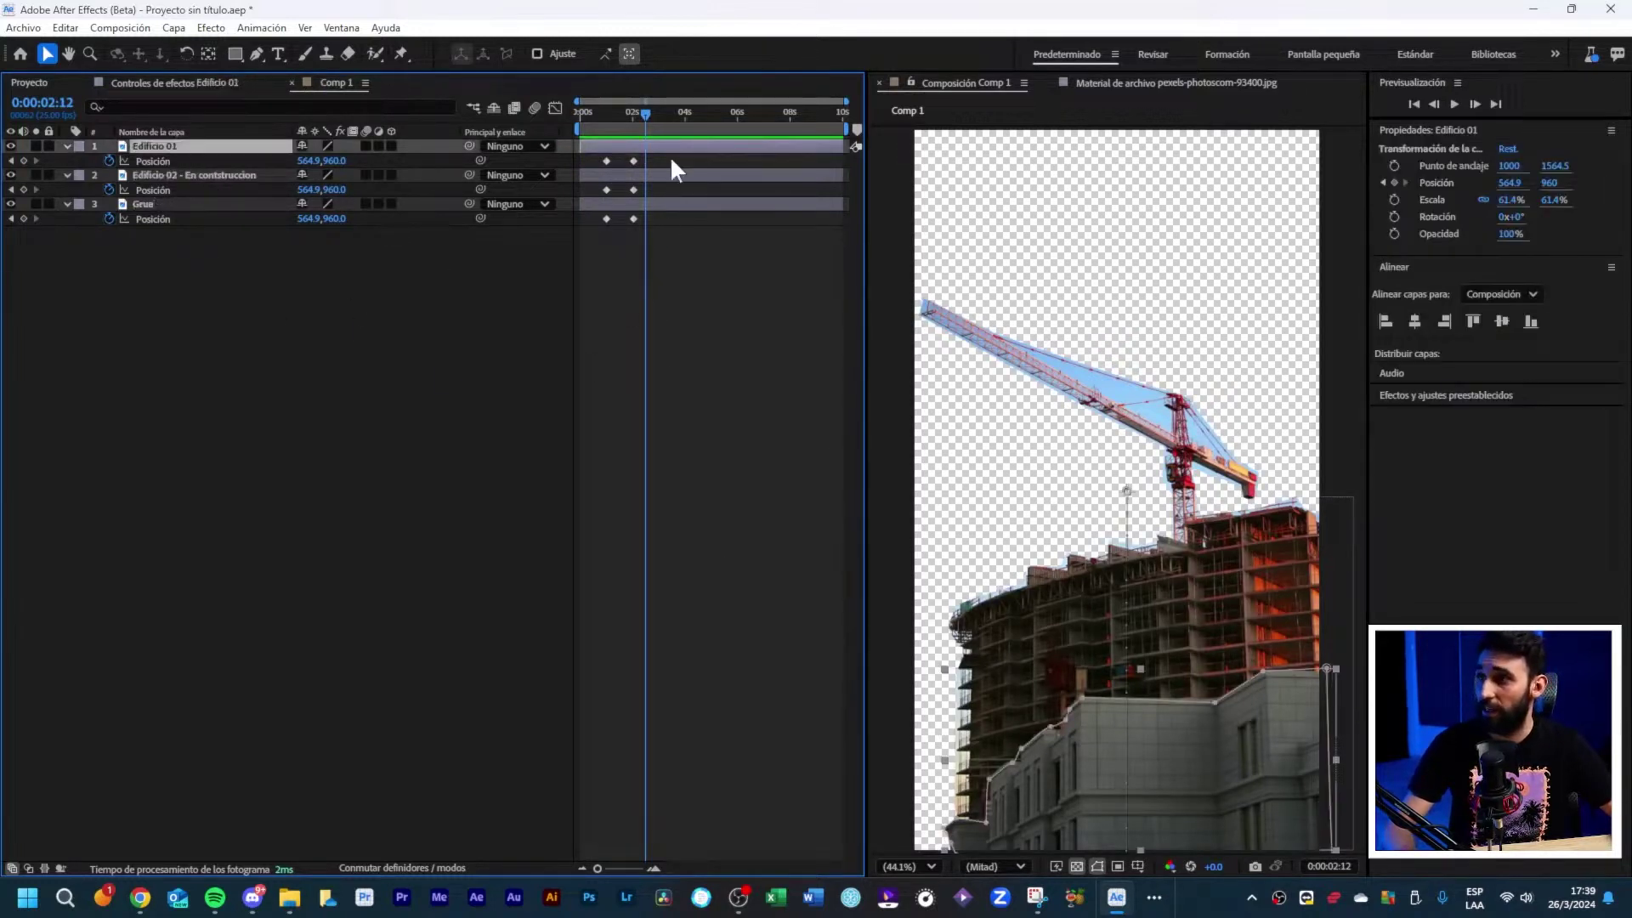
# Step: Try shifting the building layers' keyframes earlier, preview, then undo the offset
pyautogui.moveTo(653, 146)
pyautogui.mouseDown()
pyautogui.moveTo(625, 176)
pyautogui.moveTo(659, 205)
pyautogui.mouseUp()
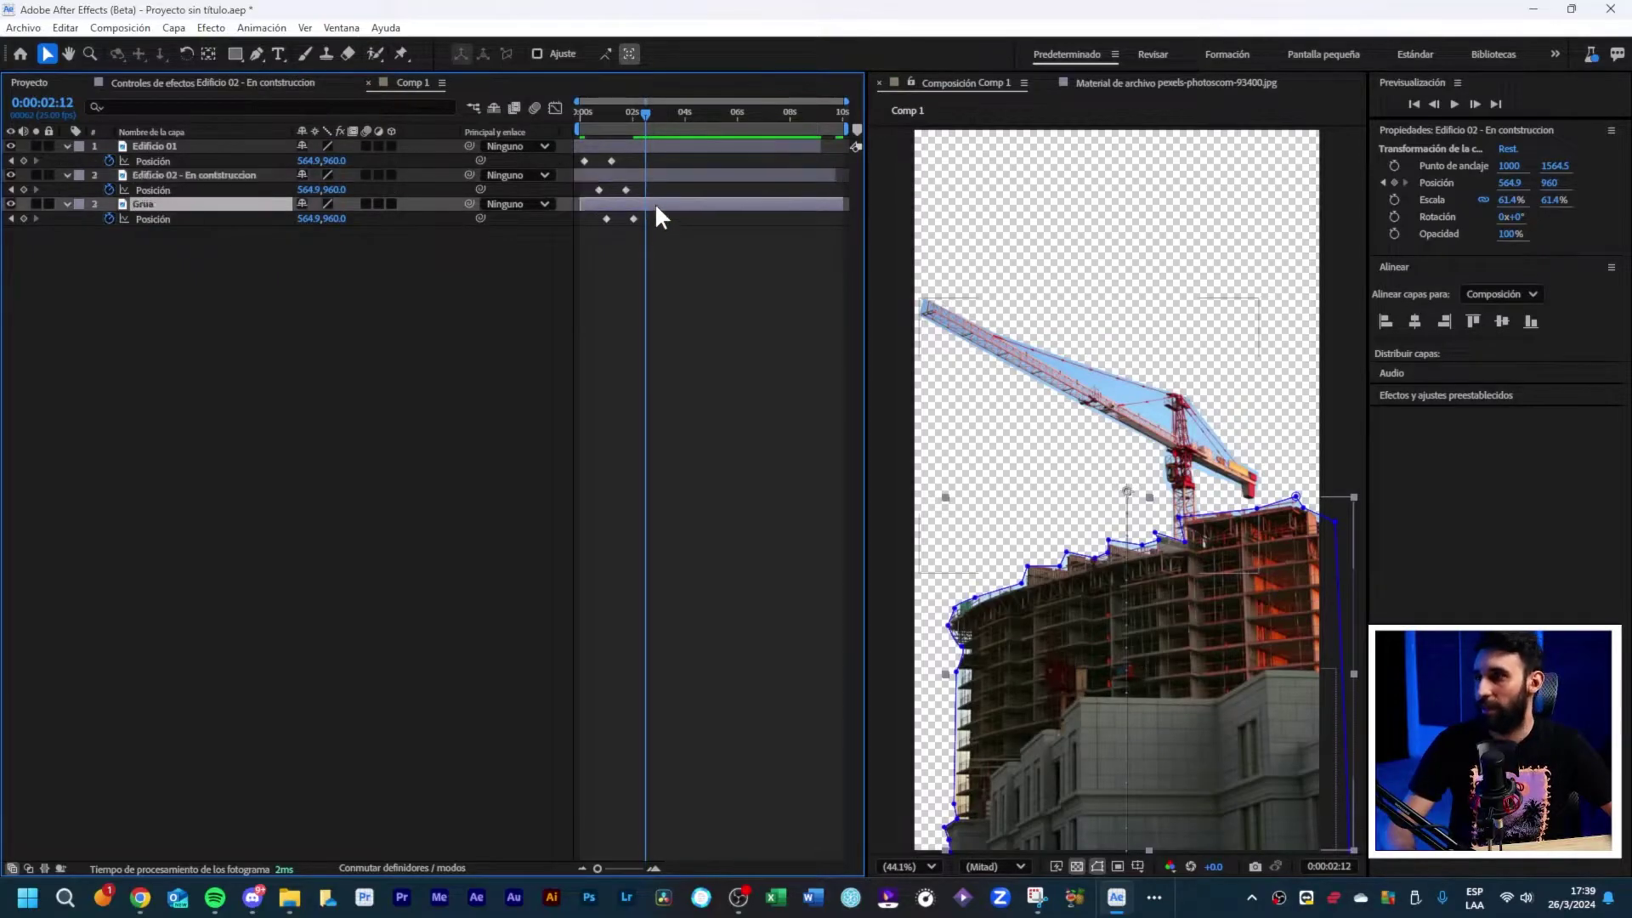
pyautogui.click(587, 111)
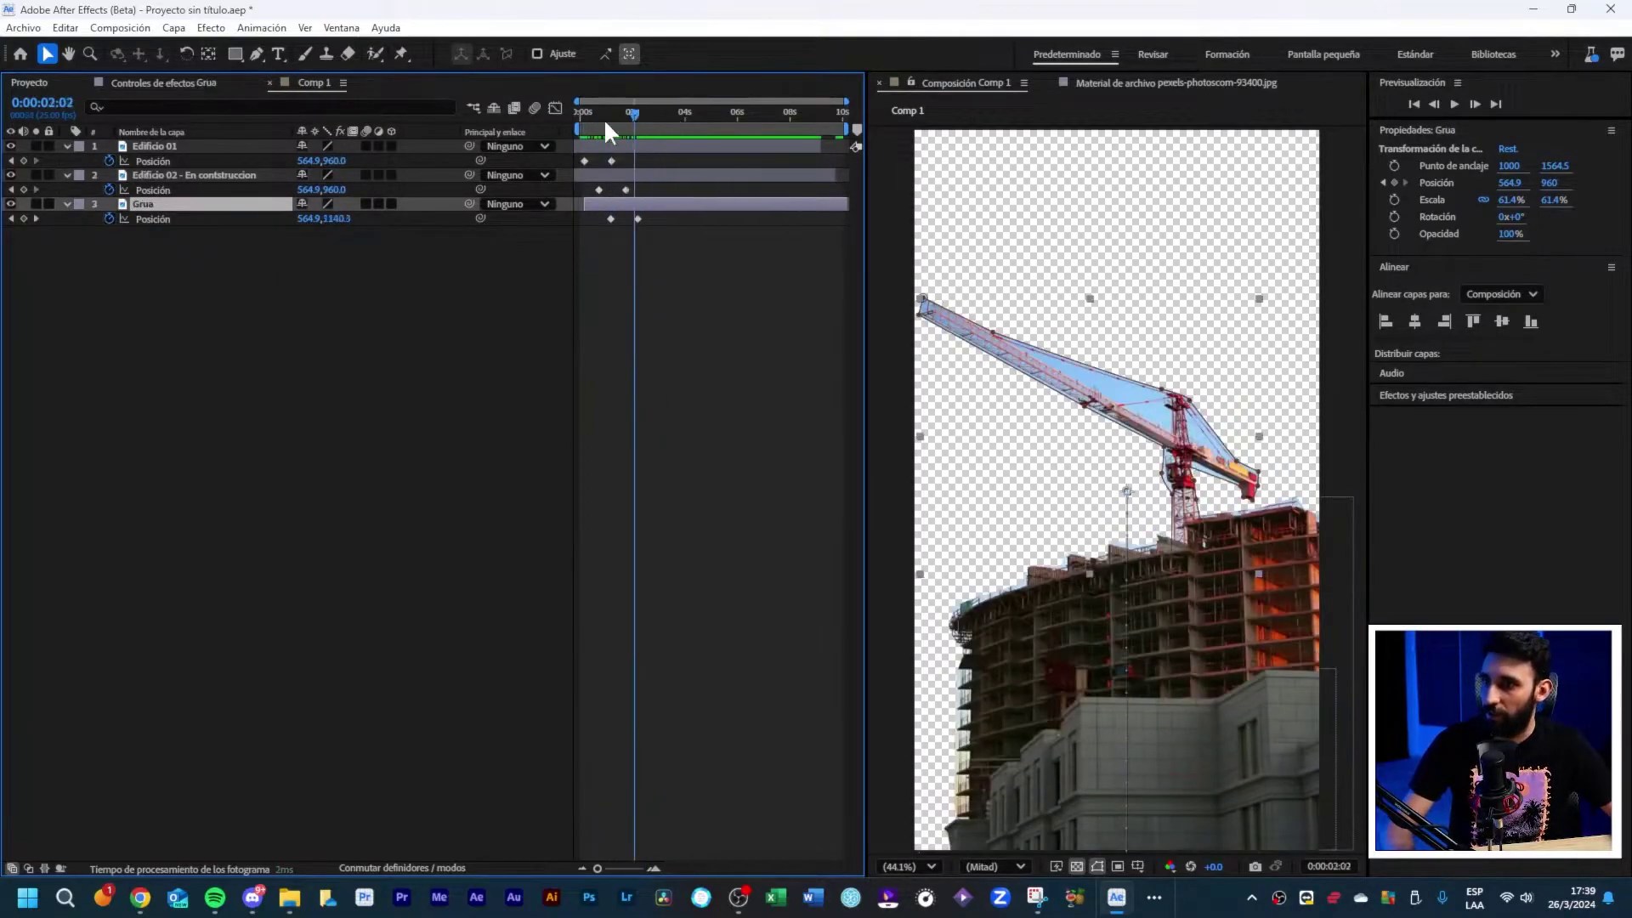
pyautogui.press('space')
pyautogui.press('space')
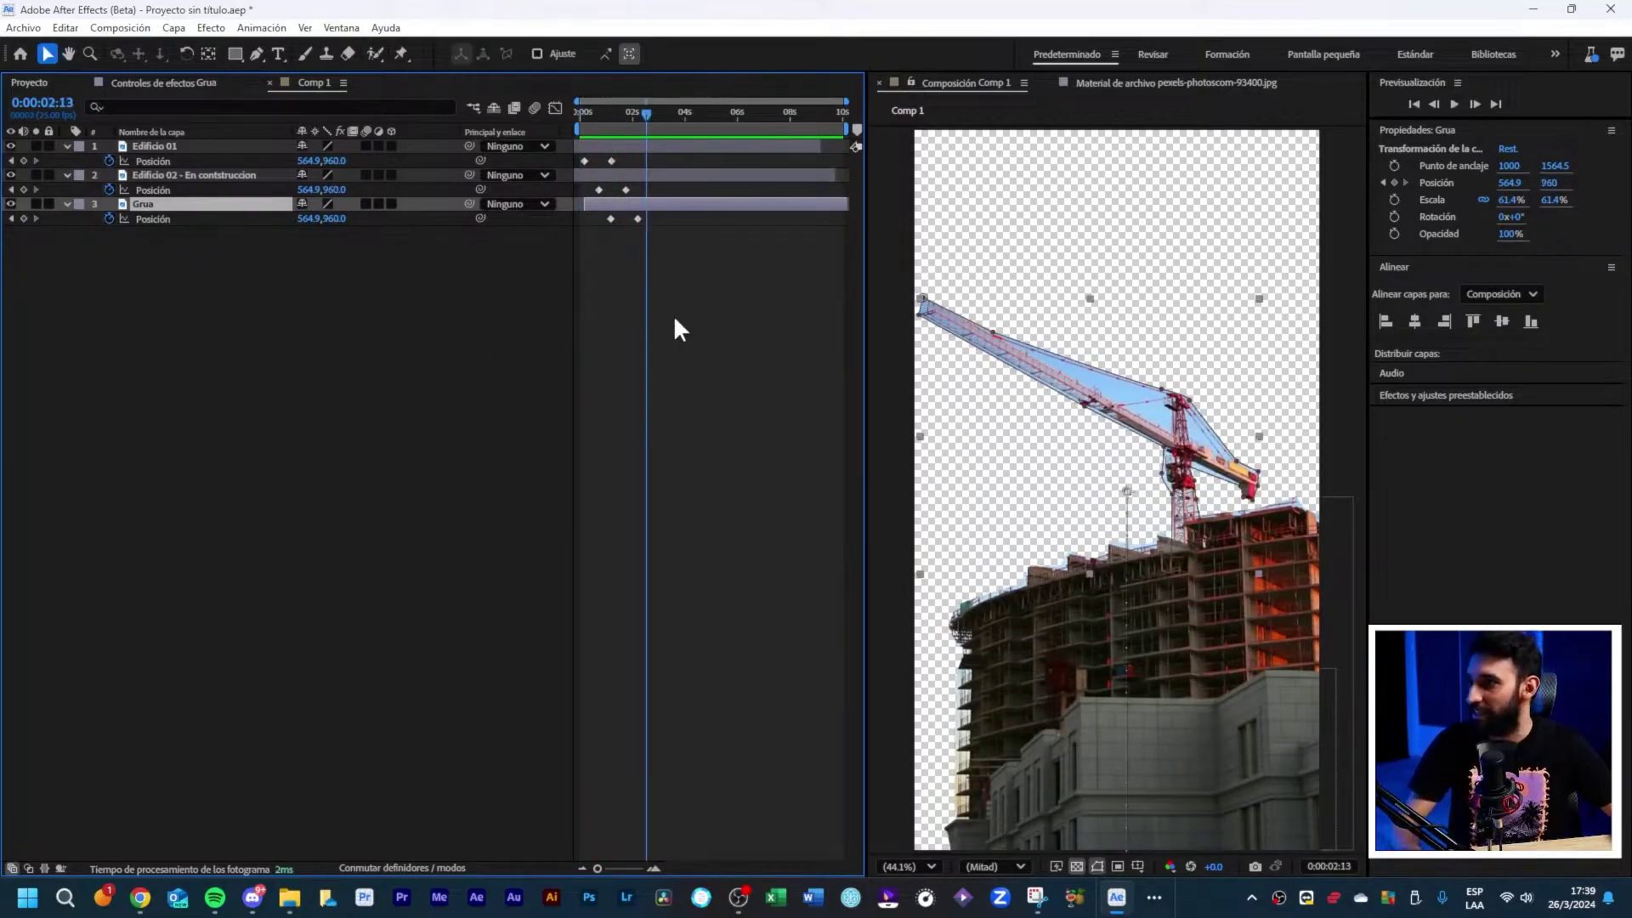
pyautogui.hotkey('ctrl', 'z')
pyautogui.hotkey('ctrl', 'z')
pyautogui.hotkey('ctrl', 'z')
# Step: Apply Easy Ease to all Position keyframes and inspect the speed curve in the Graph Editor
pyautogui.moveTo(673, 315); pyautogui.dragTo(597, 143)
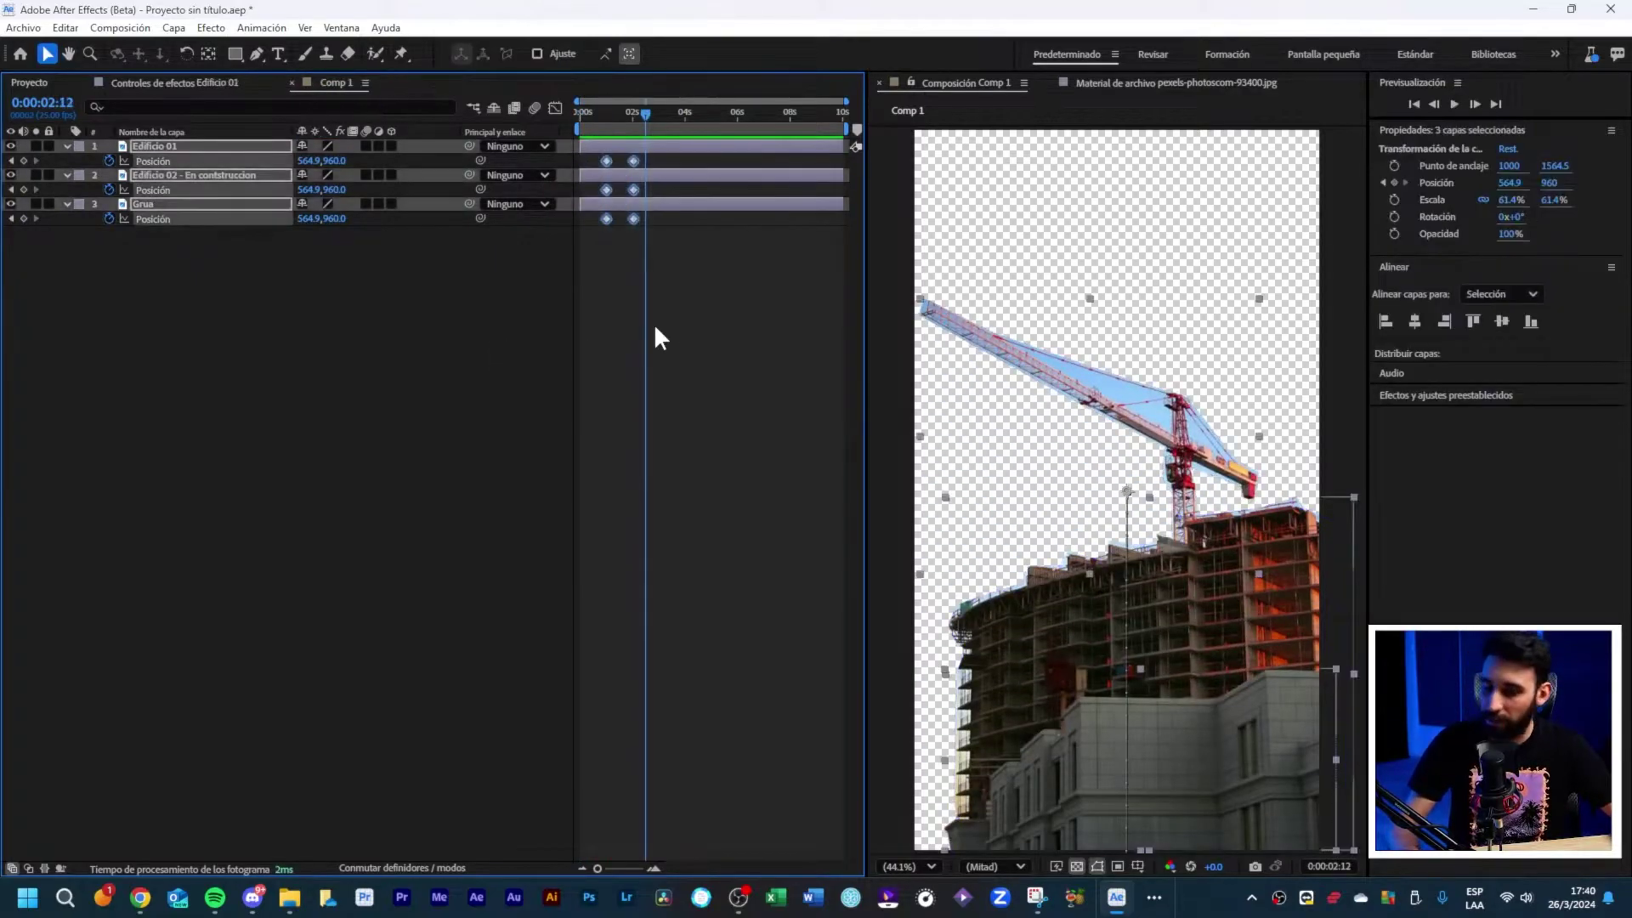
pyautogui.rightClick(634, 218)
pyautogui.click(681, 287)
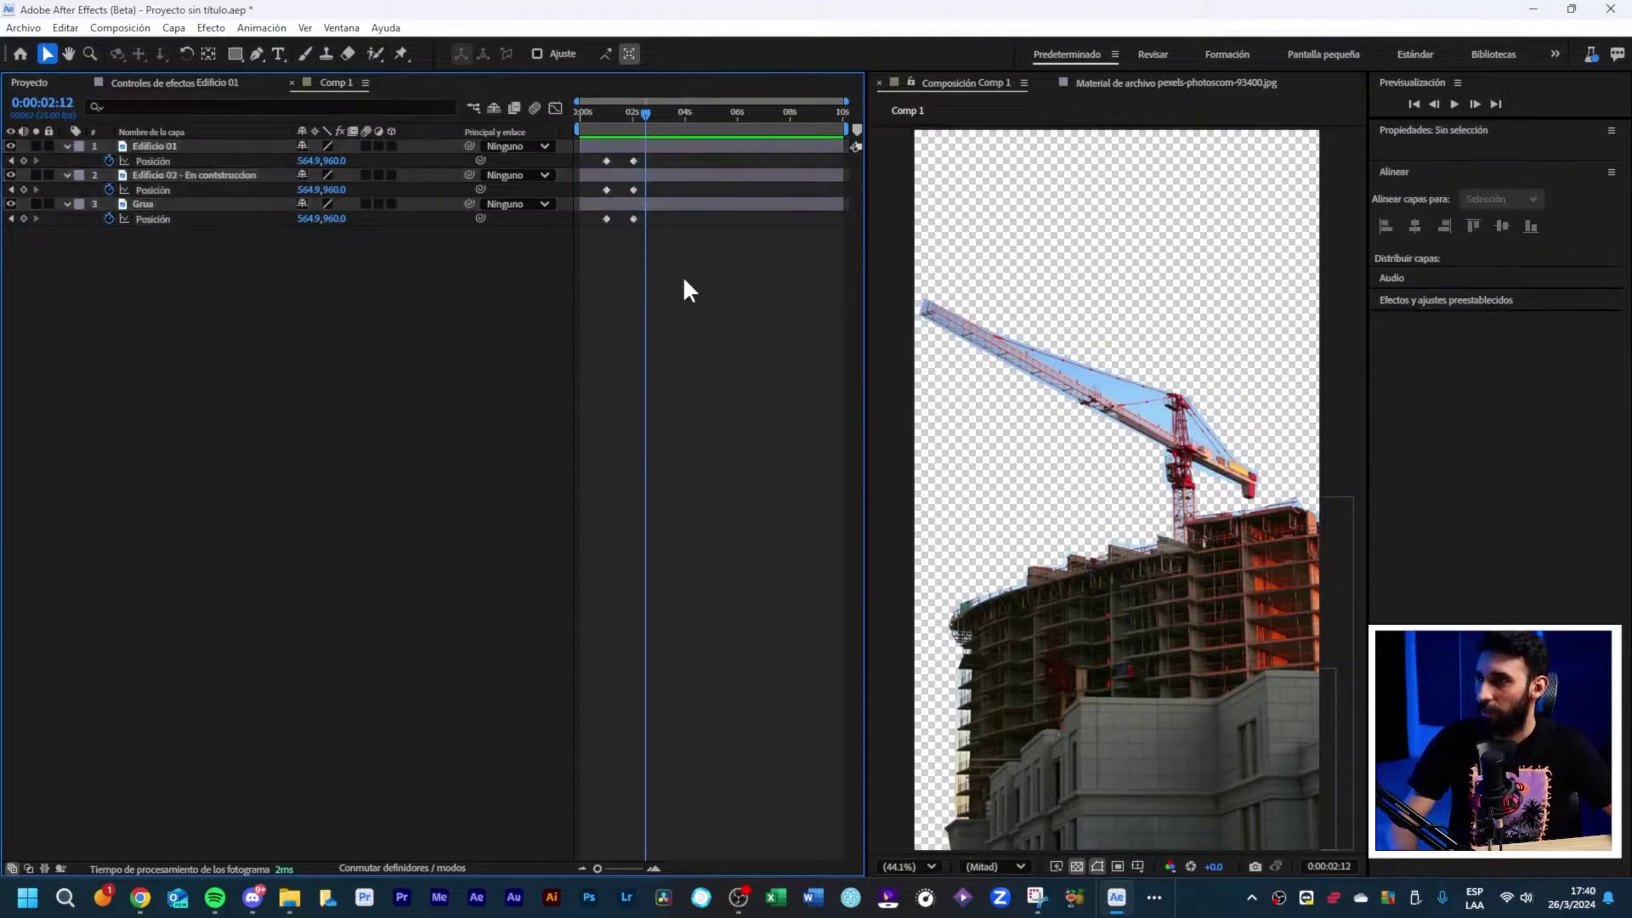
pyautogui.scroll(2, 571, 157)
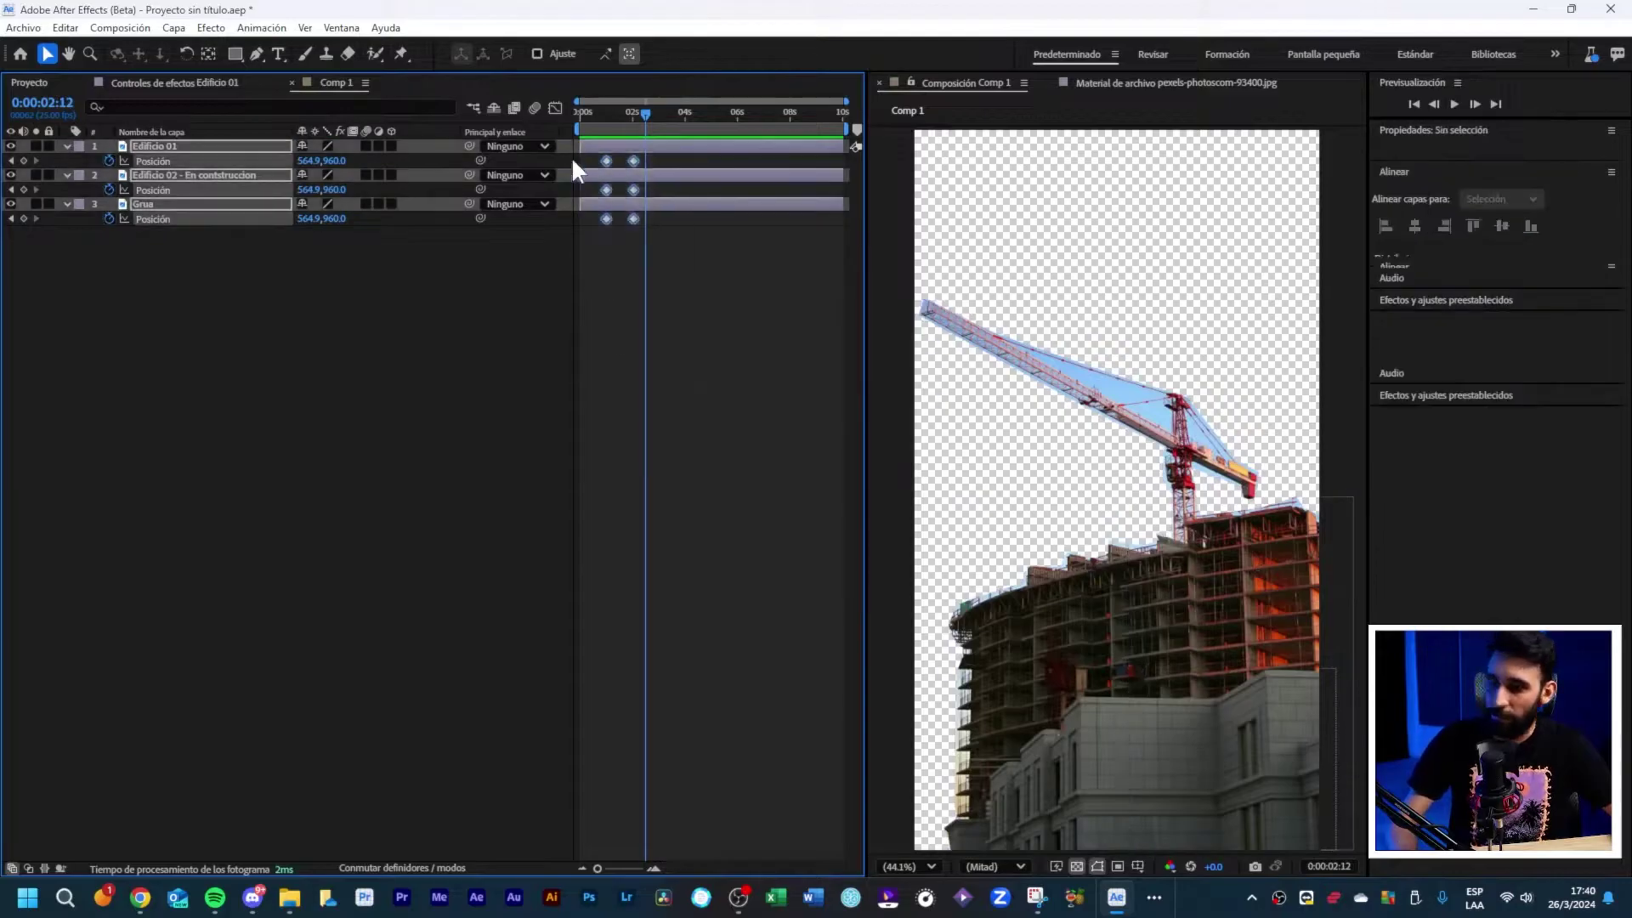
pyautogui.click(557, 108)
pyautogui.click(654, 867)
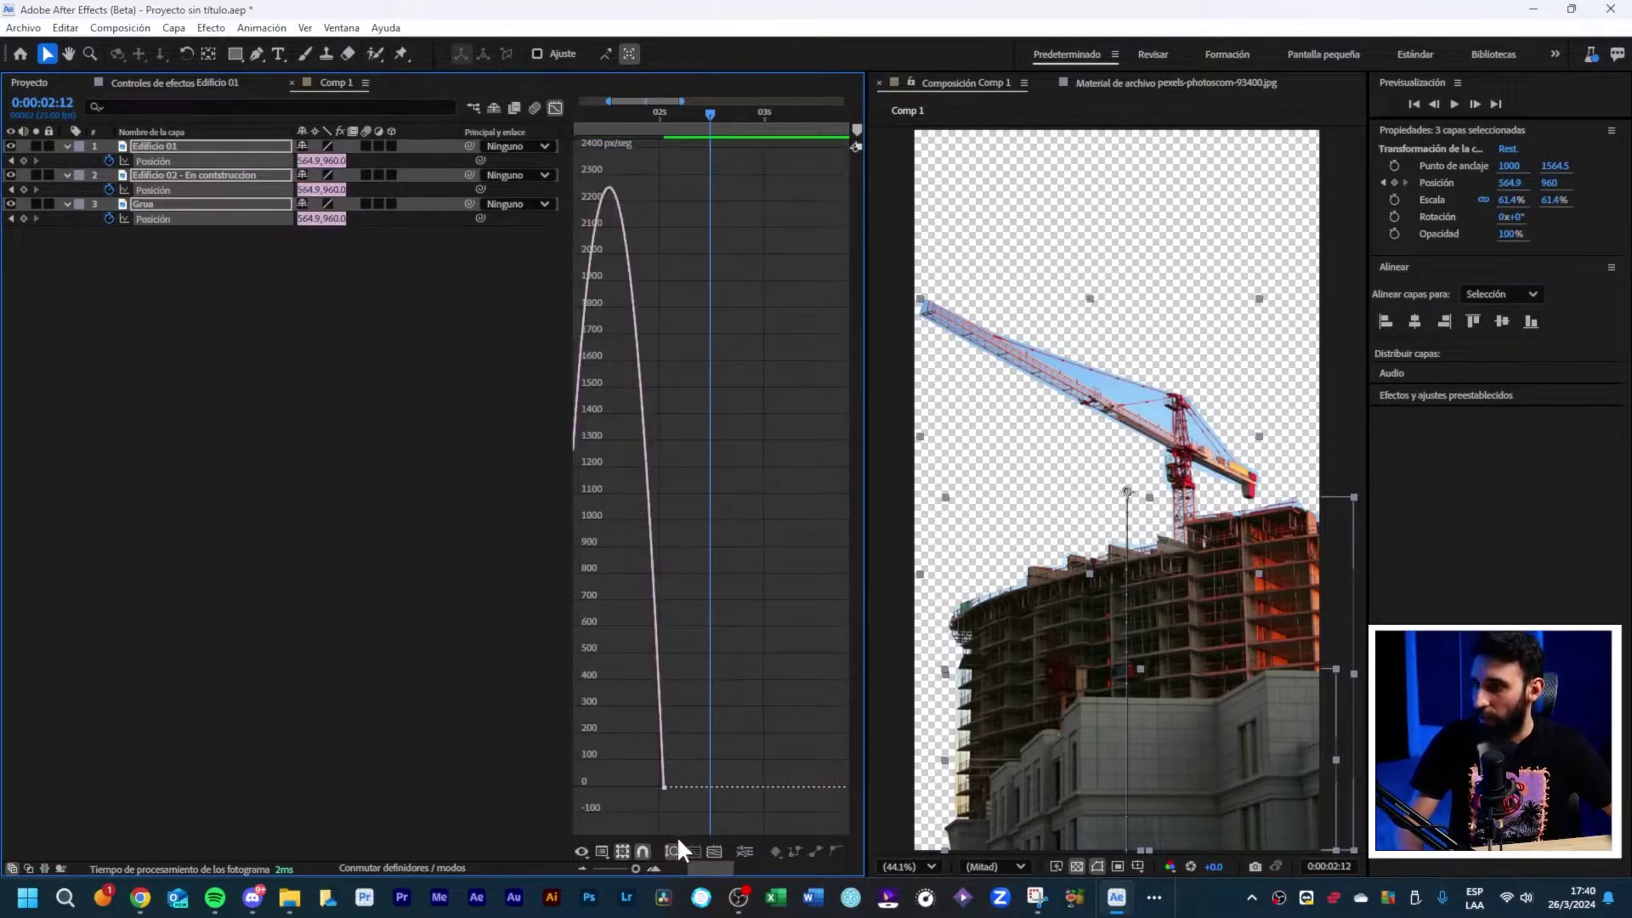
pyautogui.hscroll(-3, 667, 846)
pyautogui.moveTo(818, 814); pyautogui.dragTo(726, 786)
pyautogui.hotkey('shift', 'F3')
# Step: Show the whole 0–6 s timeline and preview the eased animation from the start
pyautogui.click(588, 476)
pyautogui.click(582, 868)
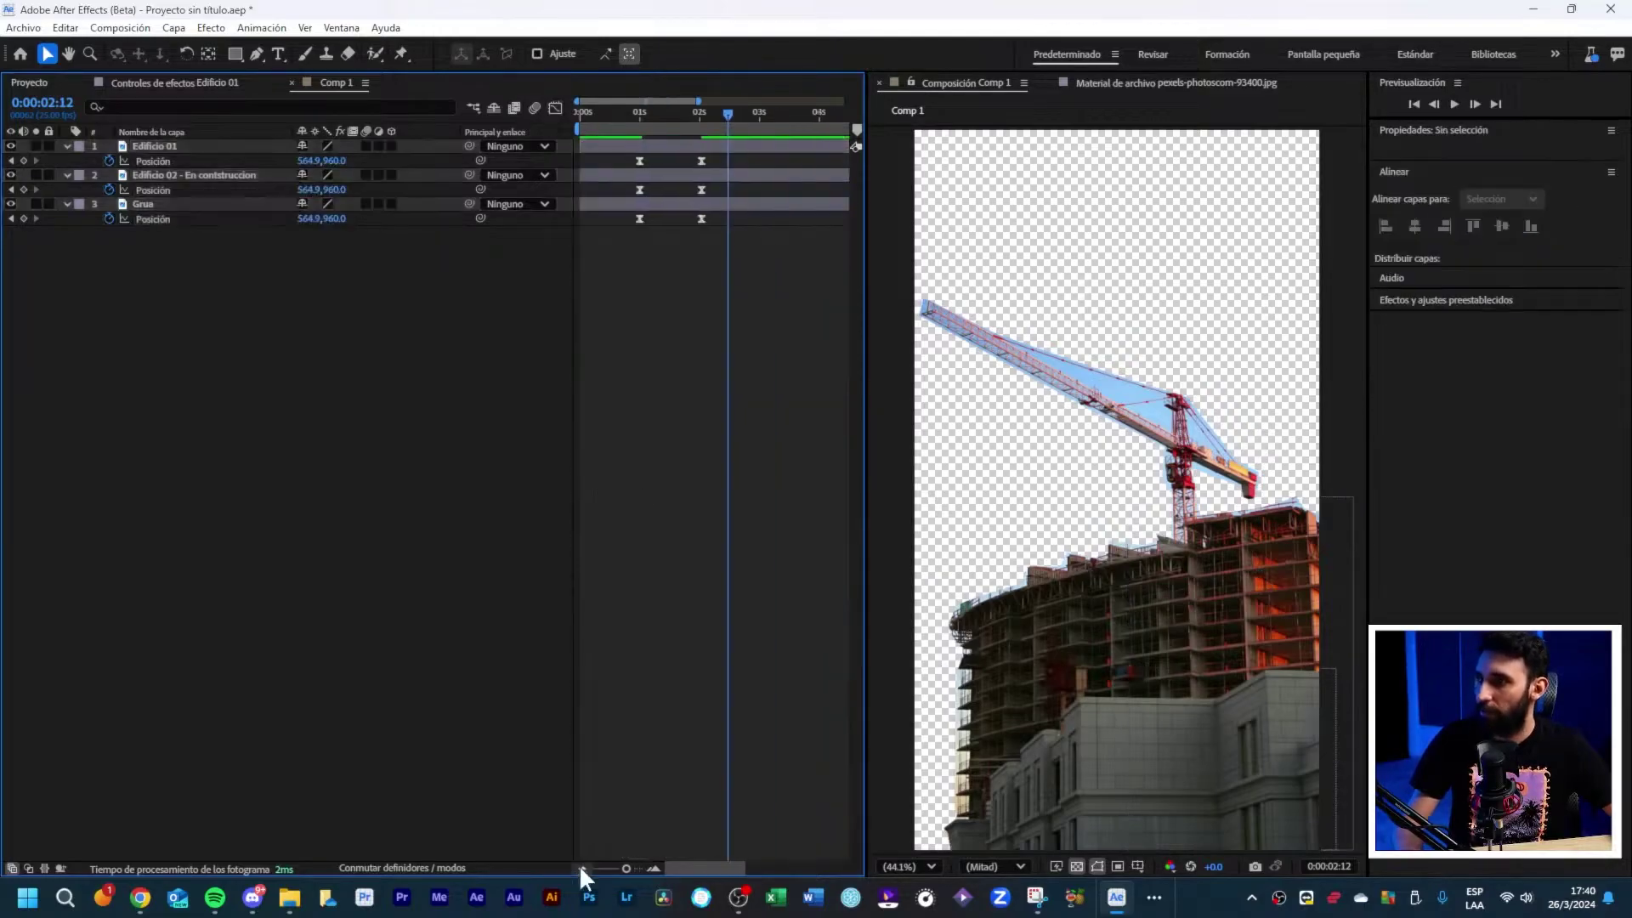
pyautogui.press('Home')
pyautogui.press('space')
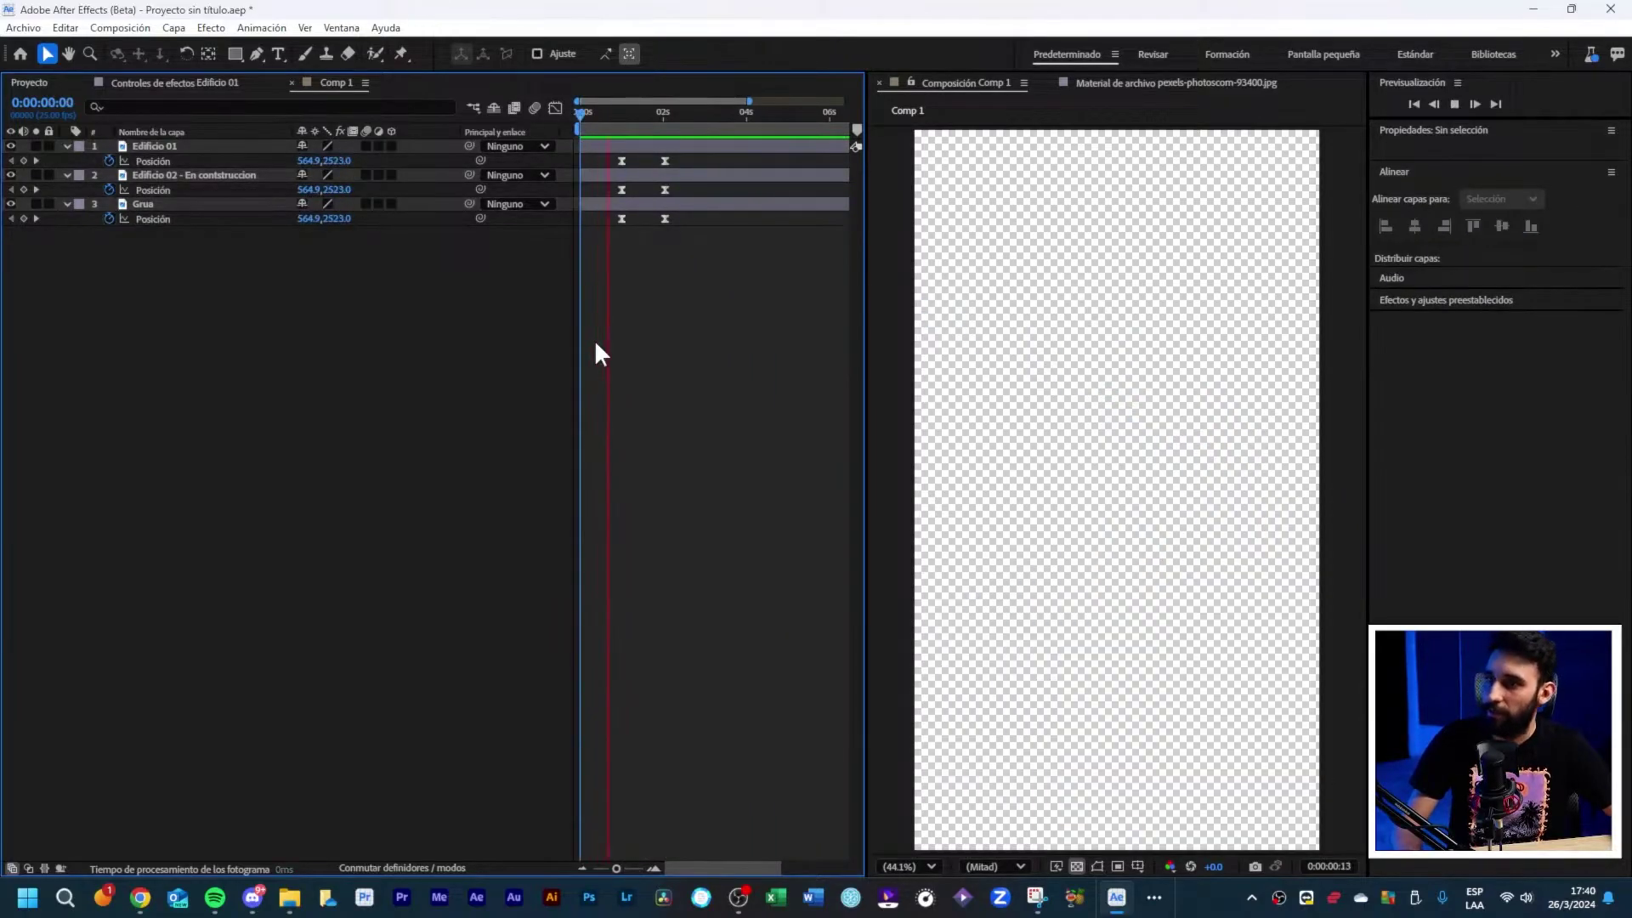
pyautogui.press('space')
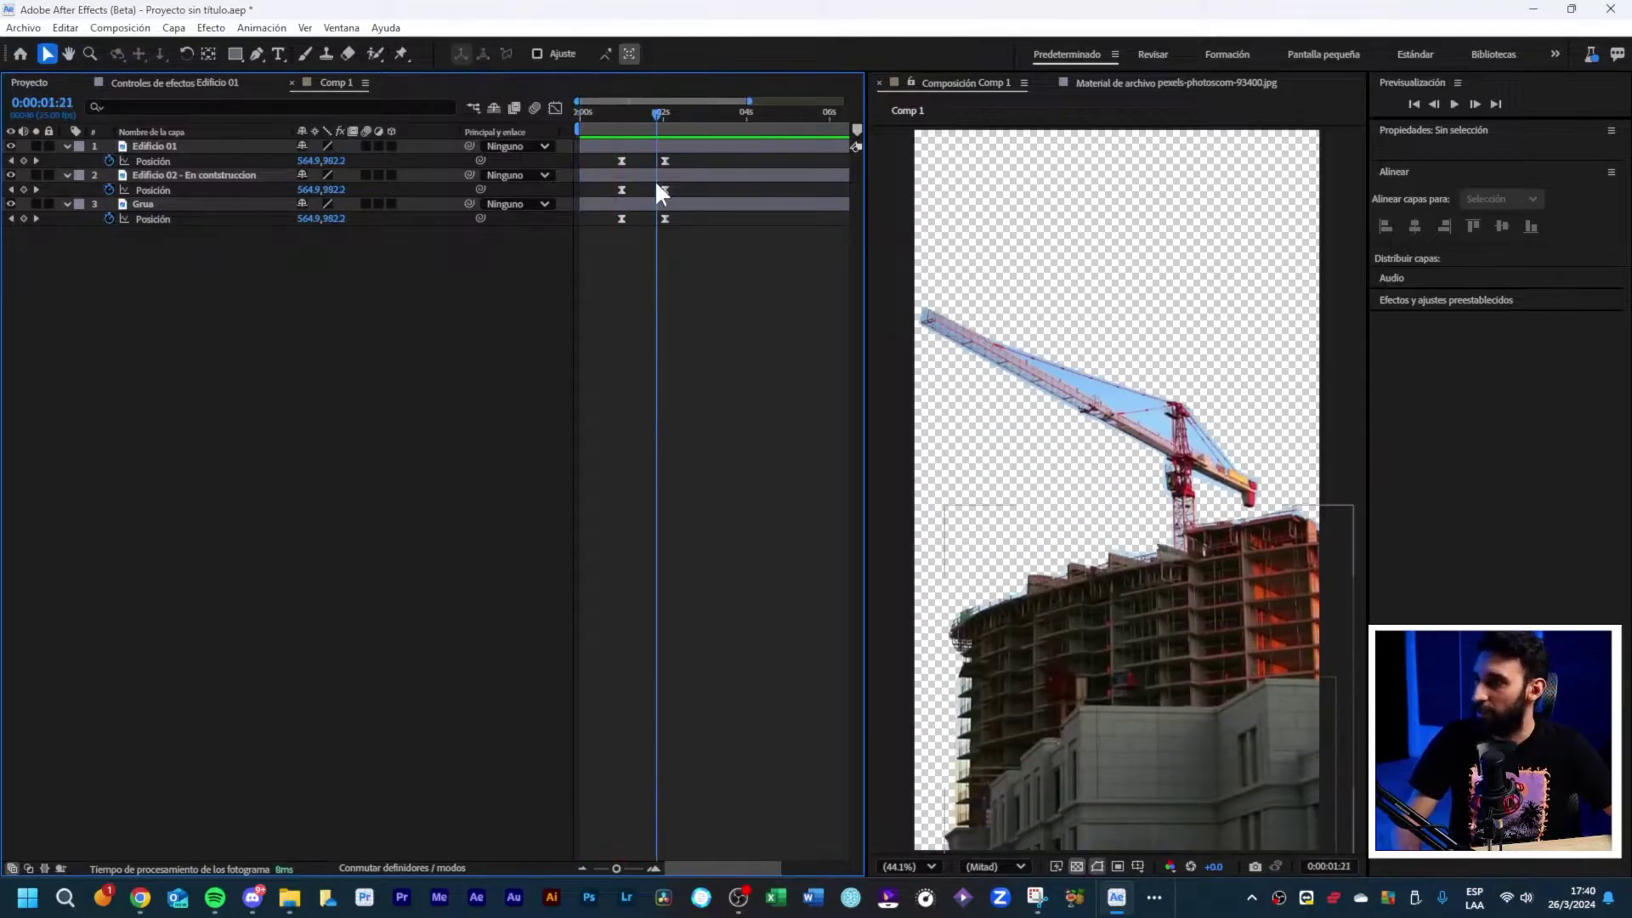
# Step: Stagger the keyframes so Edificio 01 rises first, then Edificio 02, then Grua
pyautogui.moveTo(643, 177)
pyautogui.mouseDown()
pyautogui.moveTo(611, 146)
pyautogui.moveTo(665, 111)
pyautogui.mouseUp()
pyautogui.moveTo(671, 175); pyautogui.dragTo(685, 204)
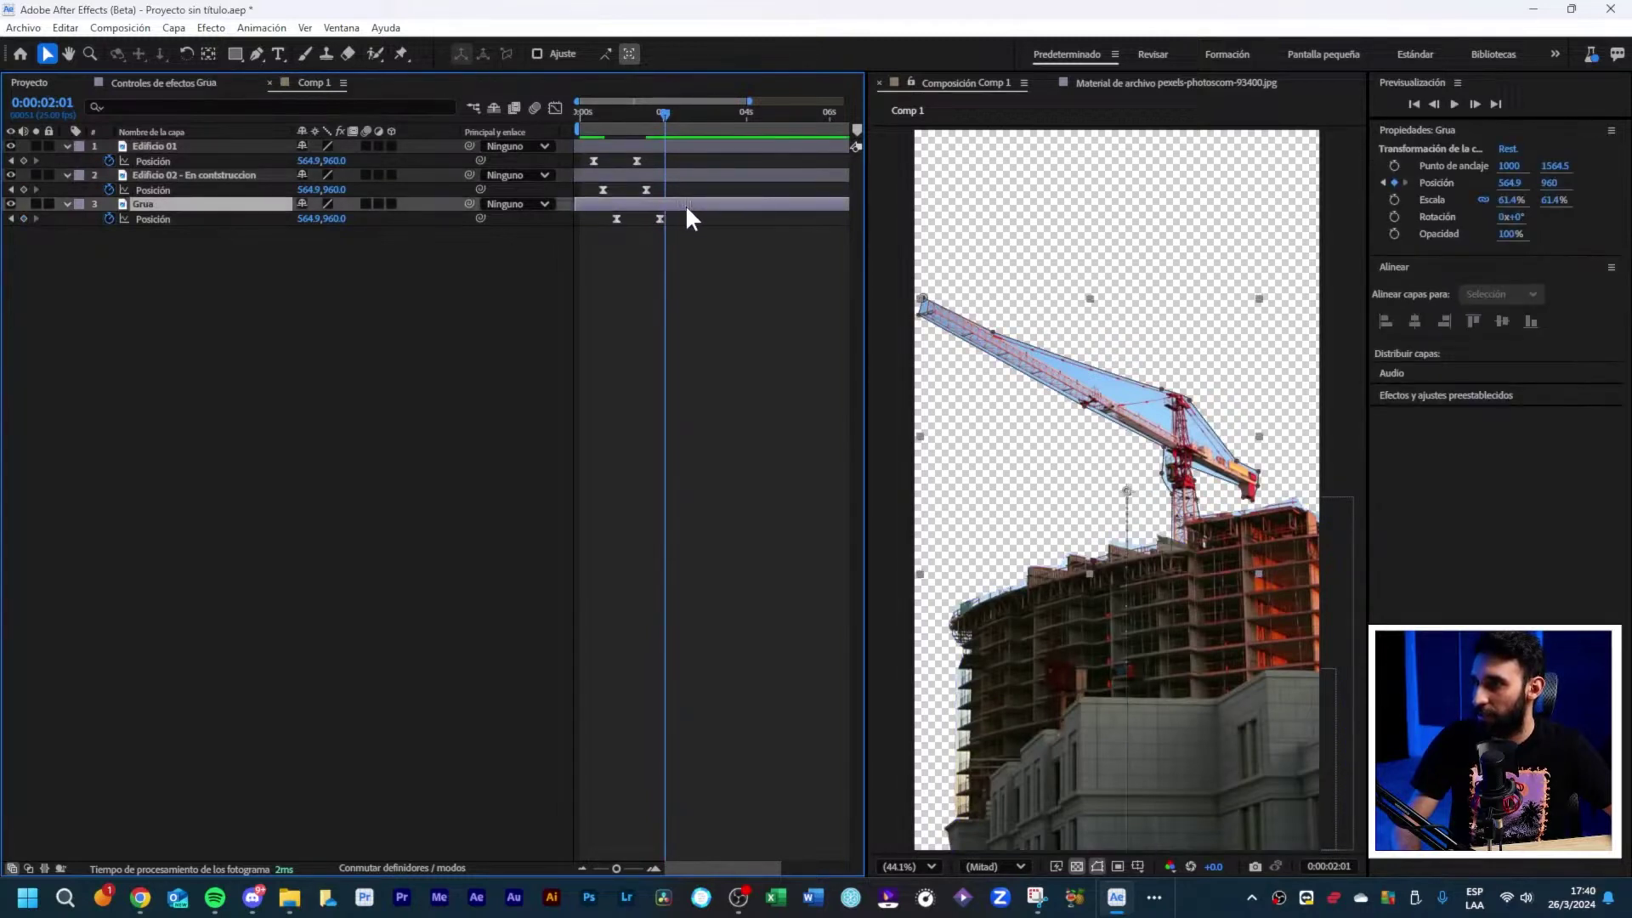
pyautogui.click(619, 112)
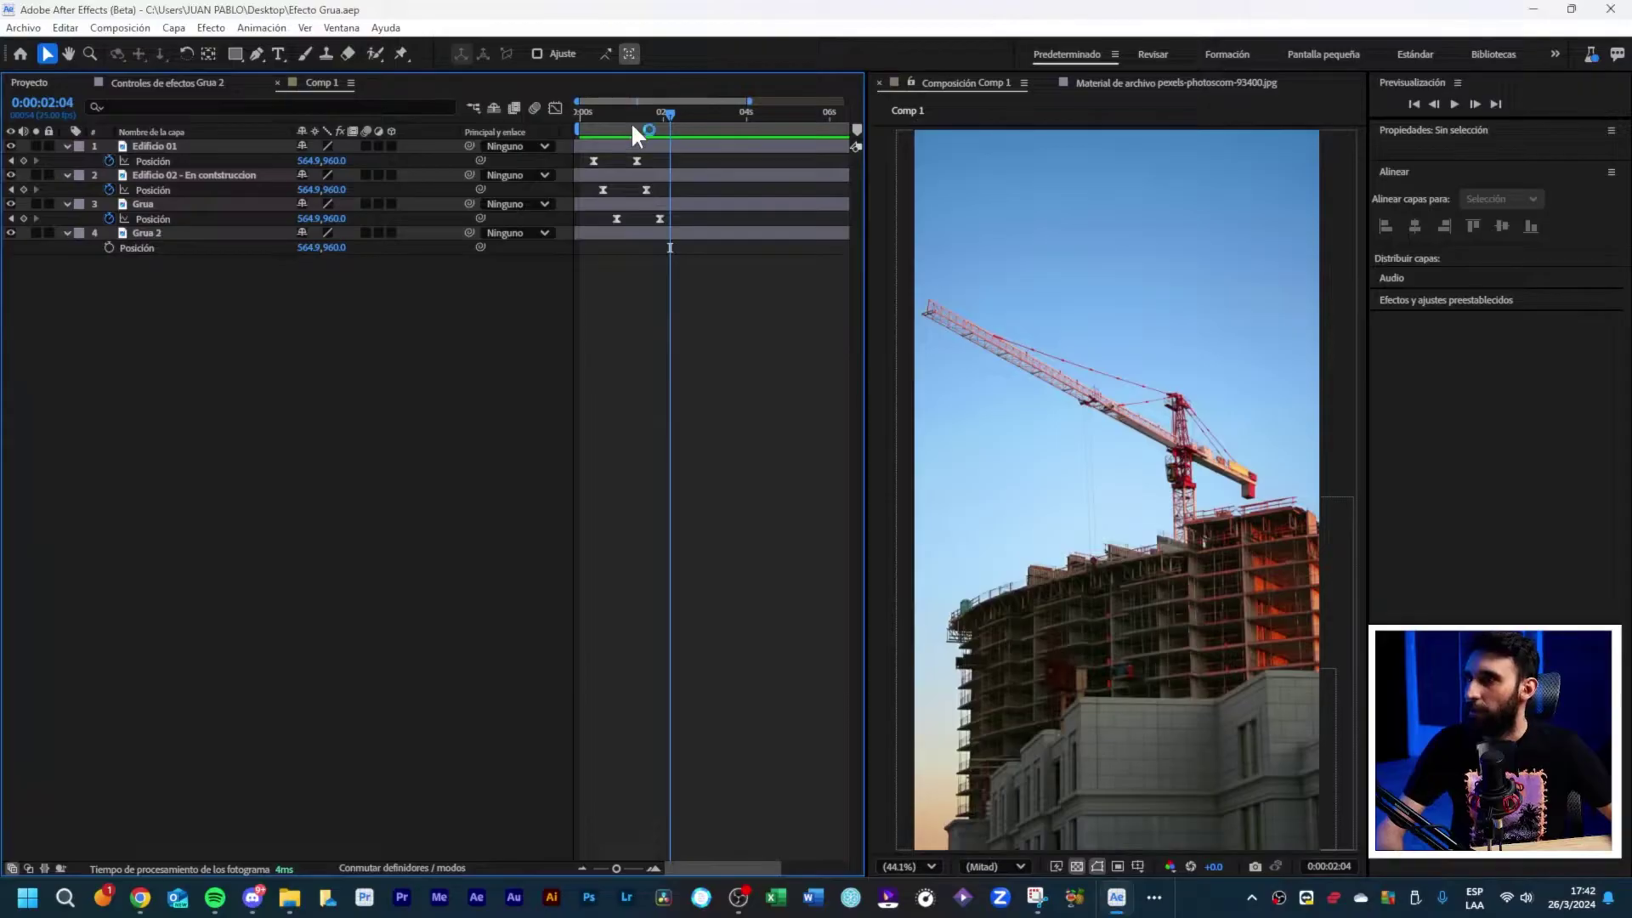
pyautogui.click(589, 111)
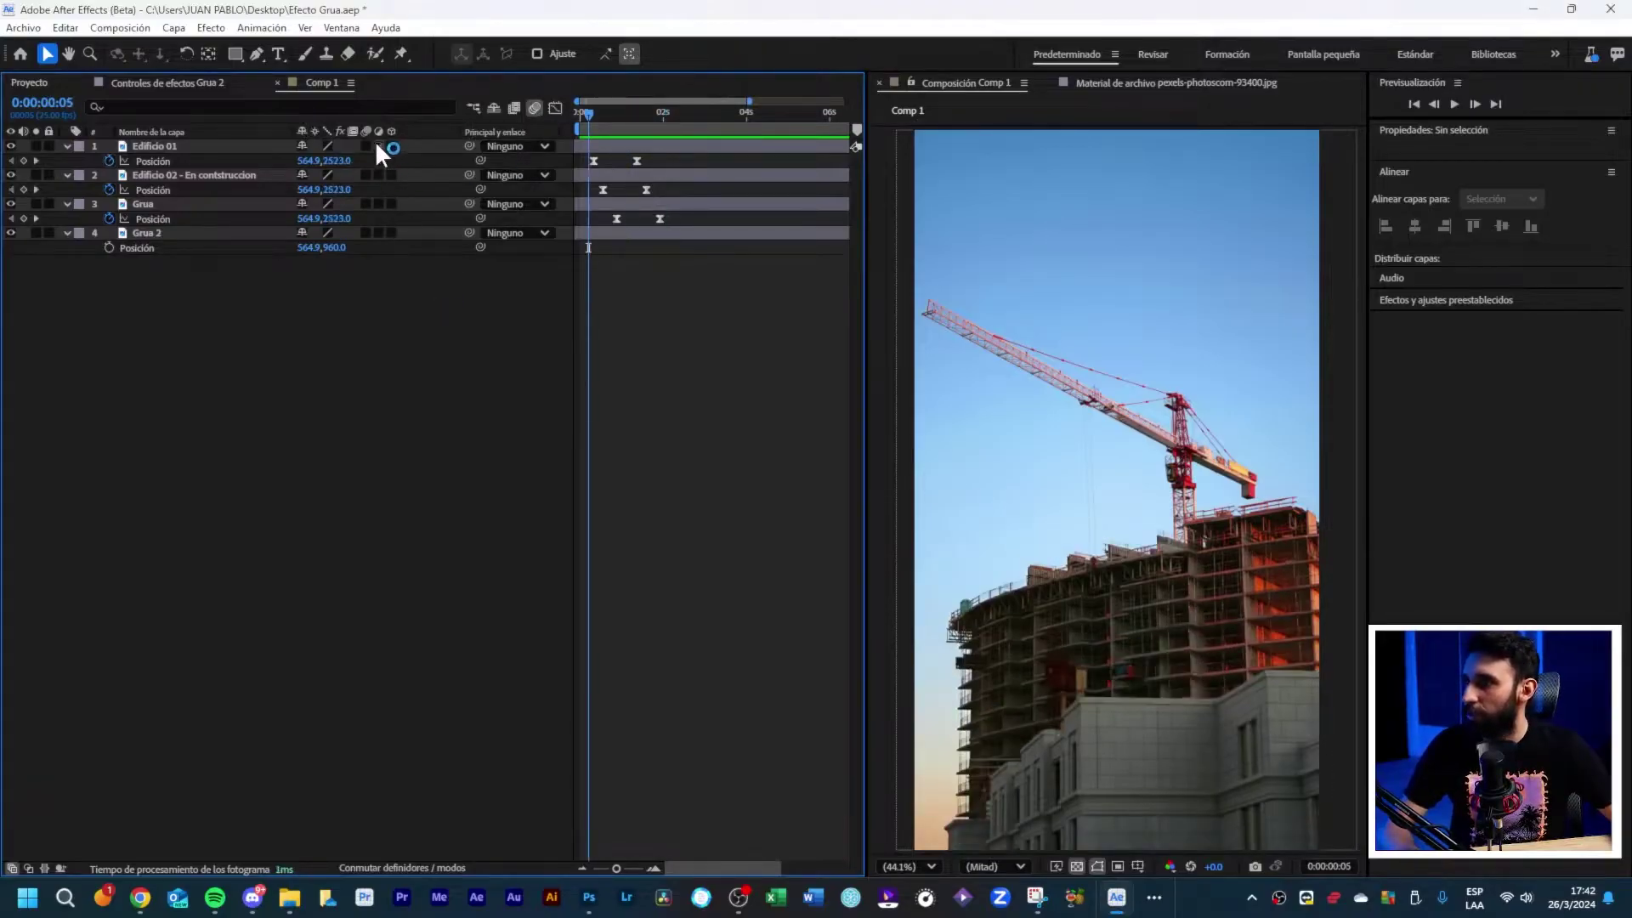
# Step: Preview the staggered animation from the start, stopping at 0:00:01:19
pyautogui.press('Home')
pyautogui.press('space')
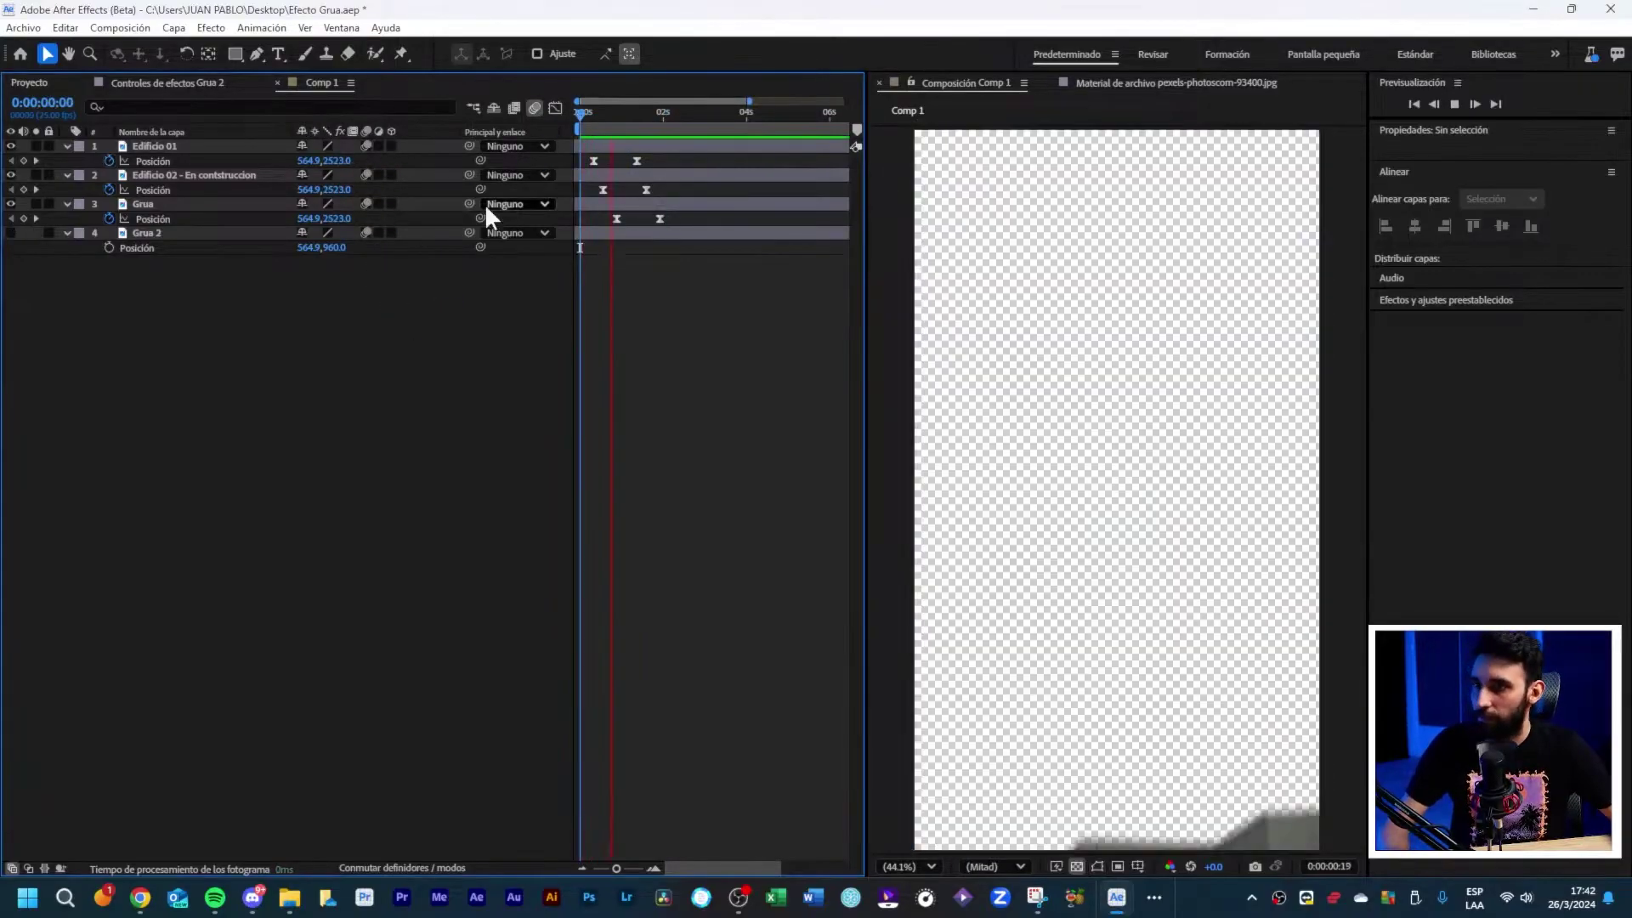
pyautogui.moveTo(635, 113); pyautogui.dragTo(653, 113)
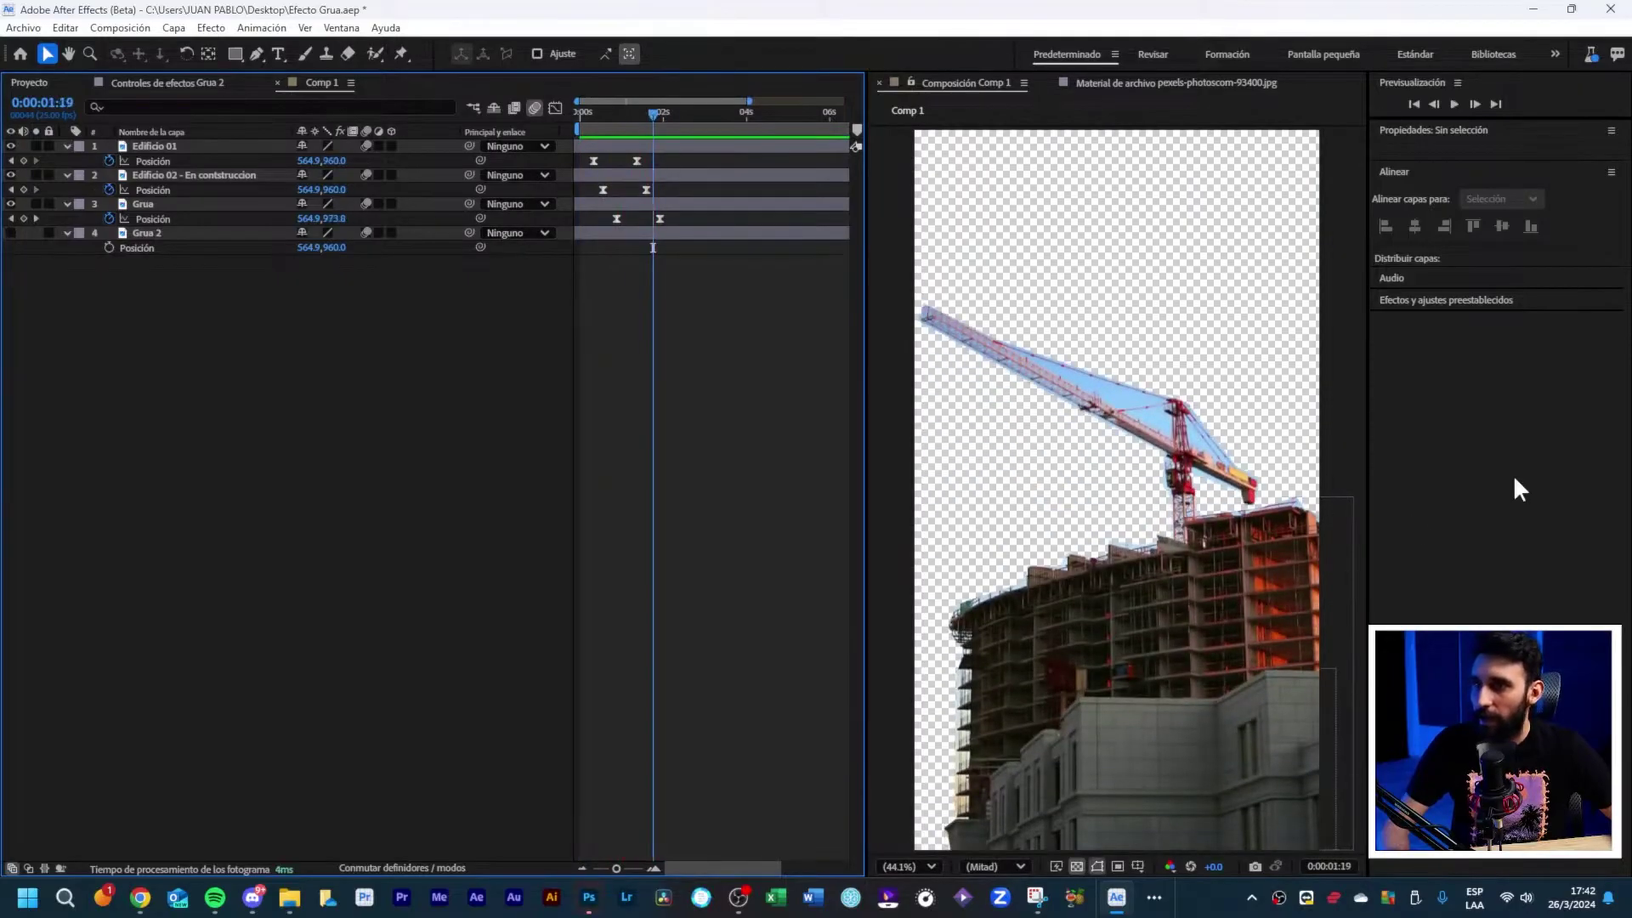
# Step: Zoom the composition view to 100% on the building's cut-out top edge and select the Edificio layers
pyautogui.click(1047, 606)
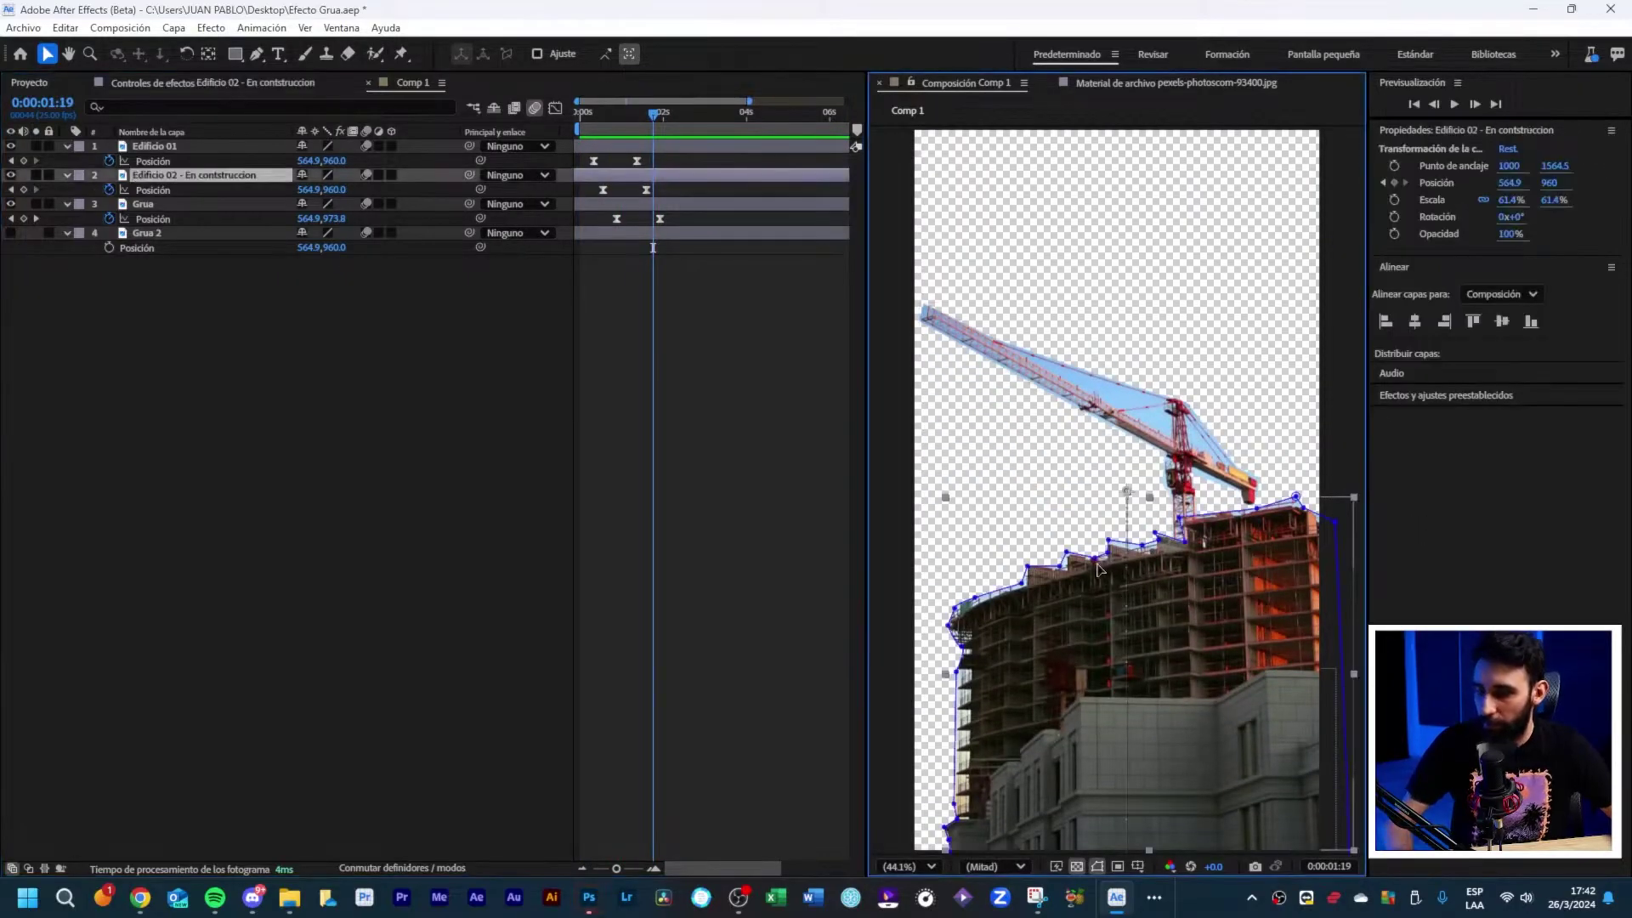
pyautogui.scroll(1, 1099, 568)
pyautogui.scroll(1, 1068, 510)
pyautogui.press('z')
pyautogui.press('F2')
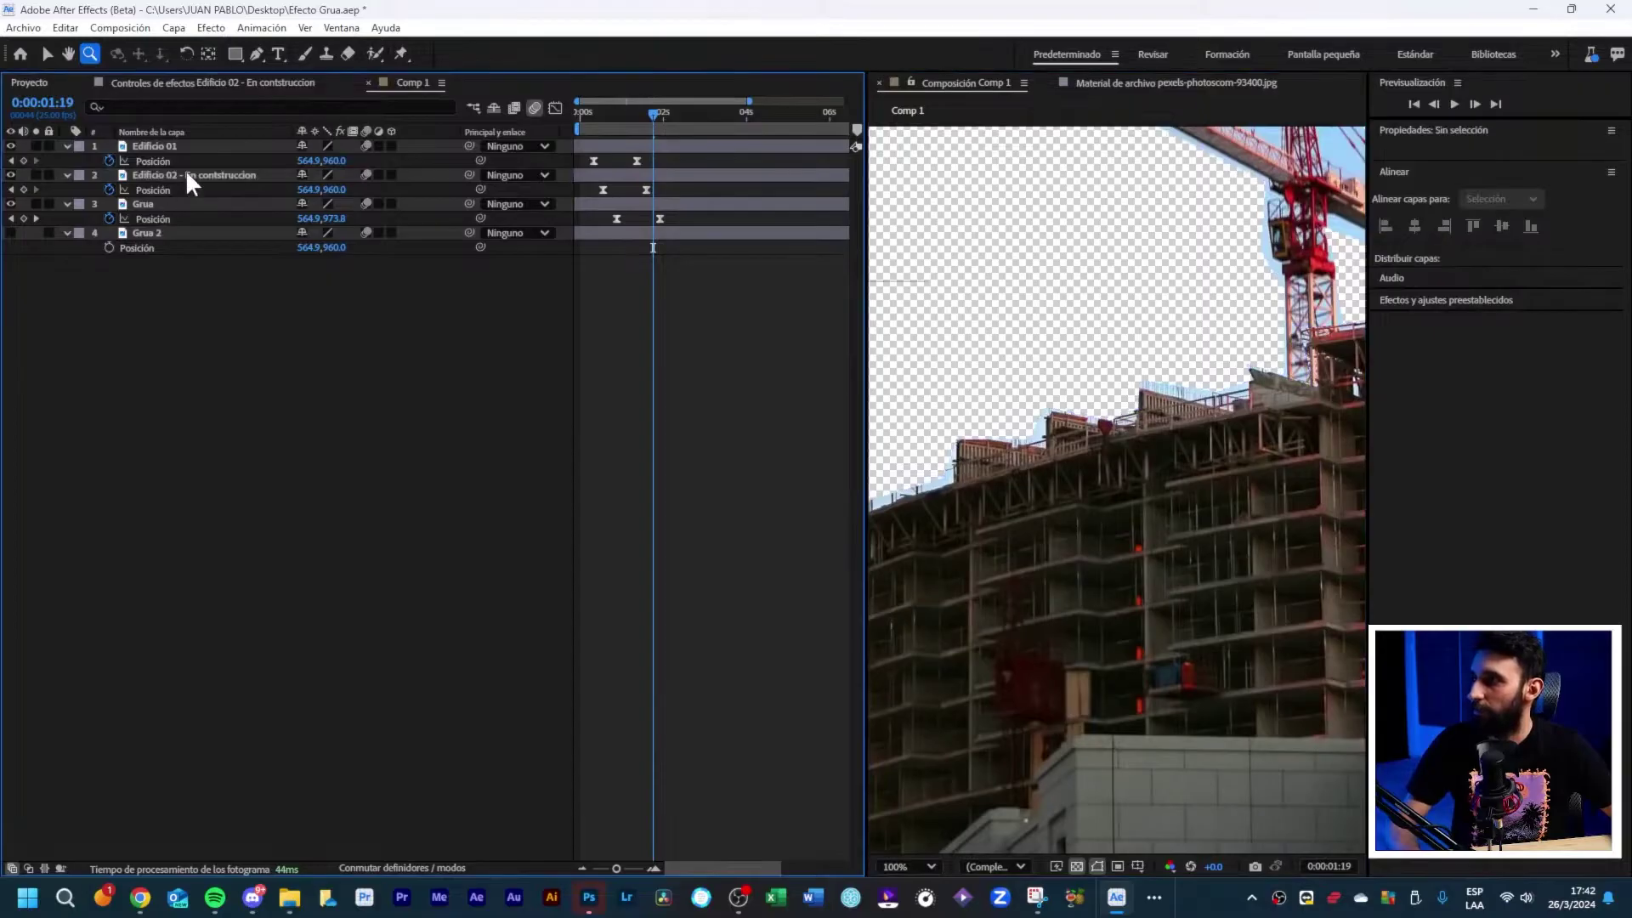
pyautogui.click(185, 173)
pyautogui.click(197, 161)
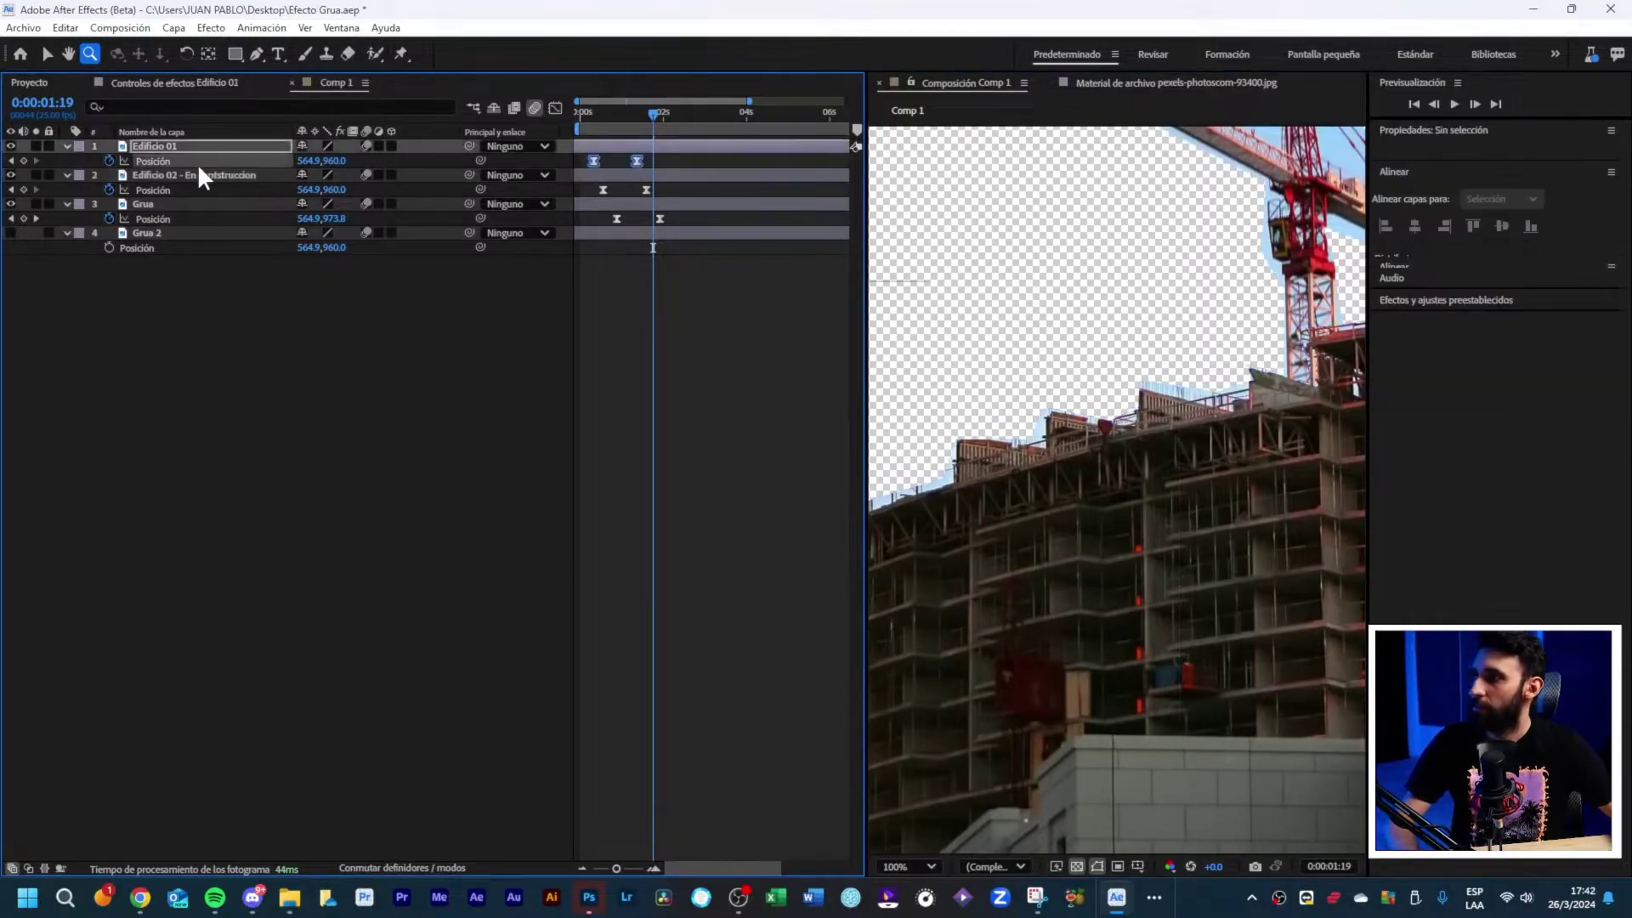
pyautogui.click(186, 173)
# Step: Apply the Perfeccionar mate suave matte effect to the Edificio 02 layer
pyautogui.rightClick(185, 173)
pyautogui.moveTo(309, 437)
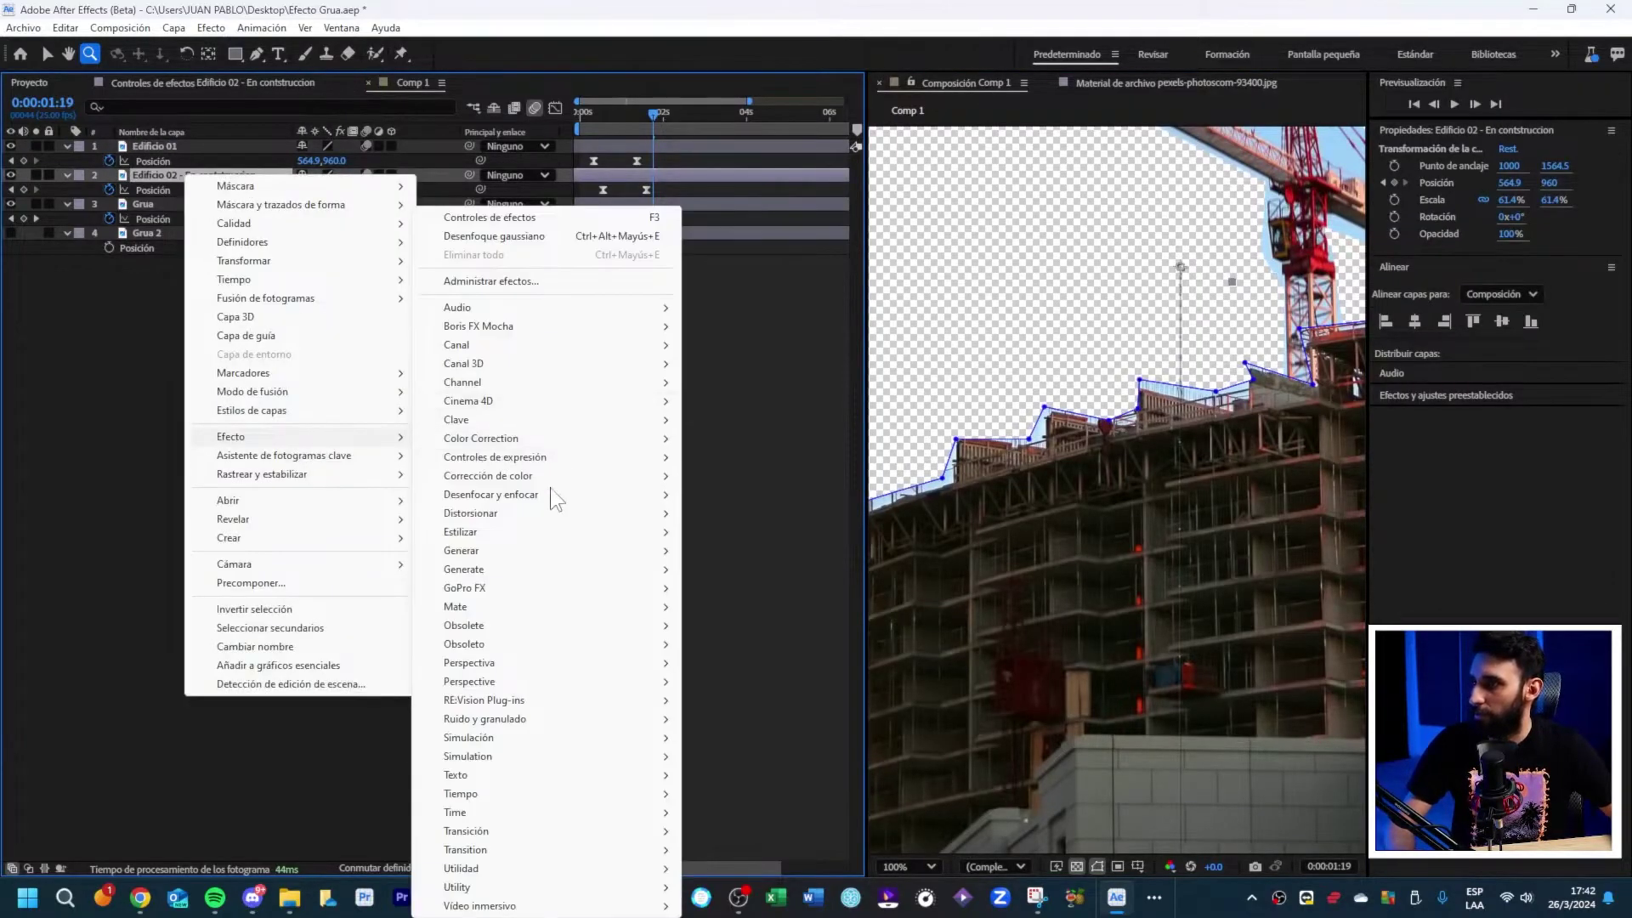
pyautogui.moveTo(559, 607)
pyautogui.click(789, 626)
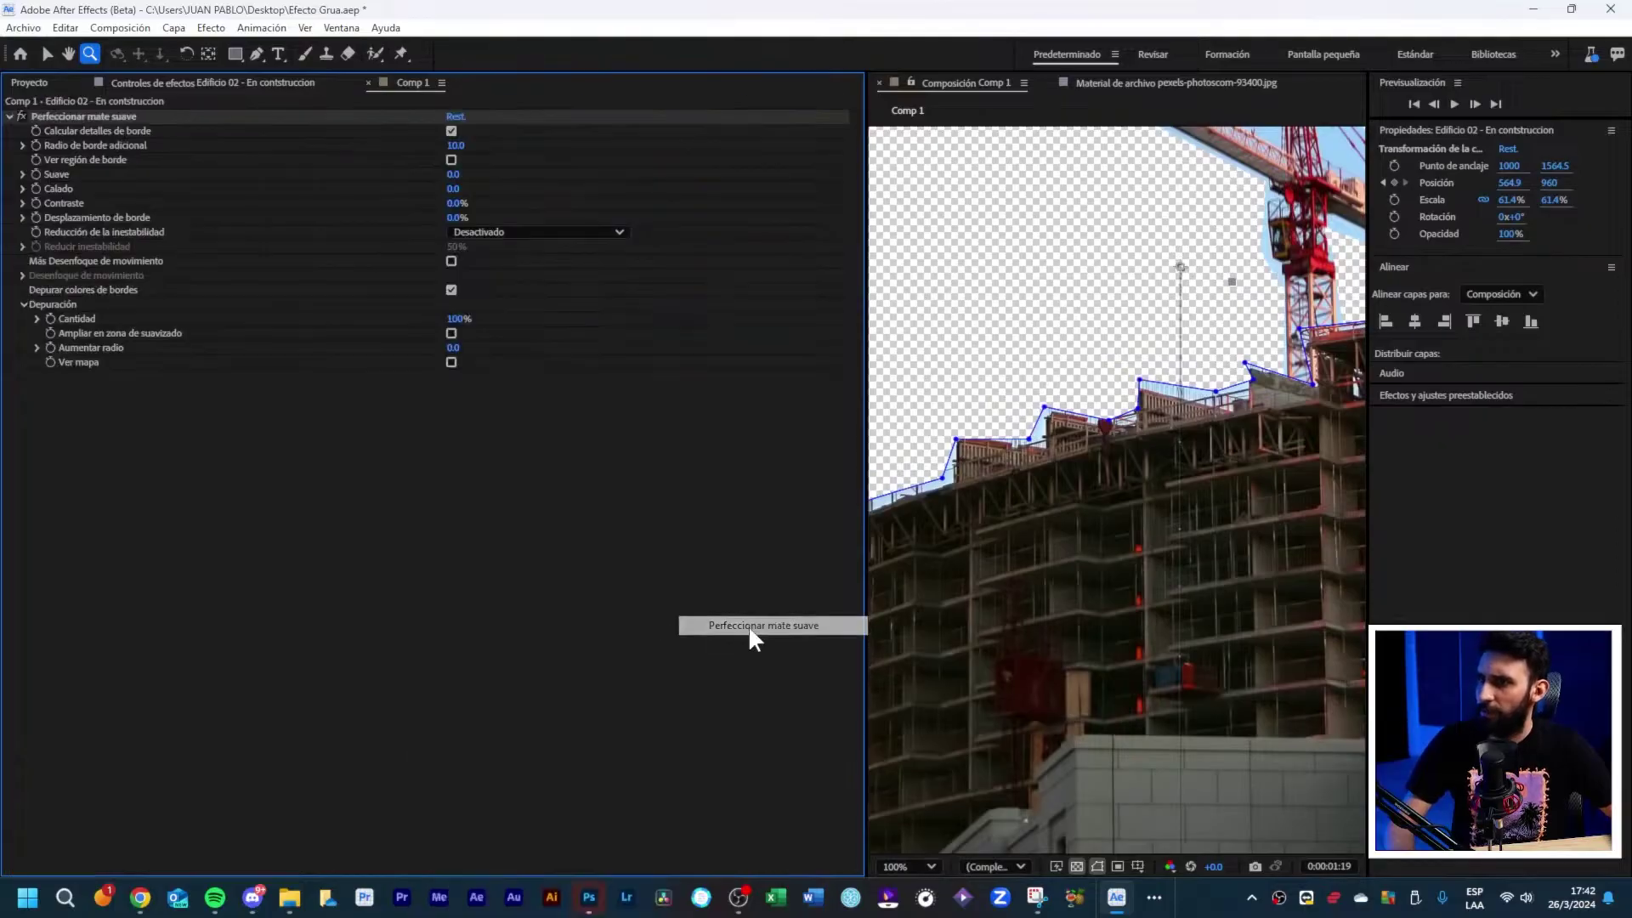
pyautogui.click(1084, 435)
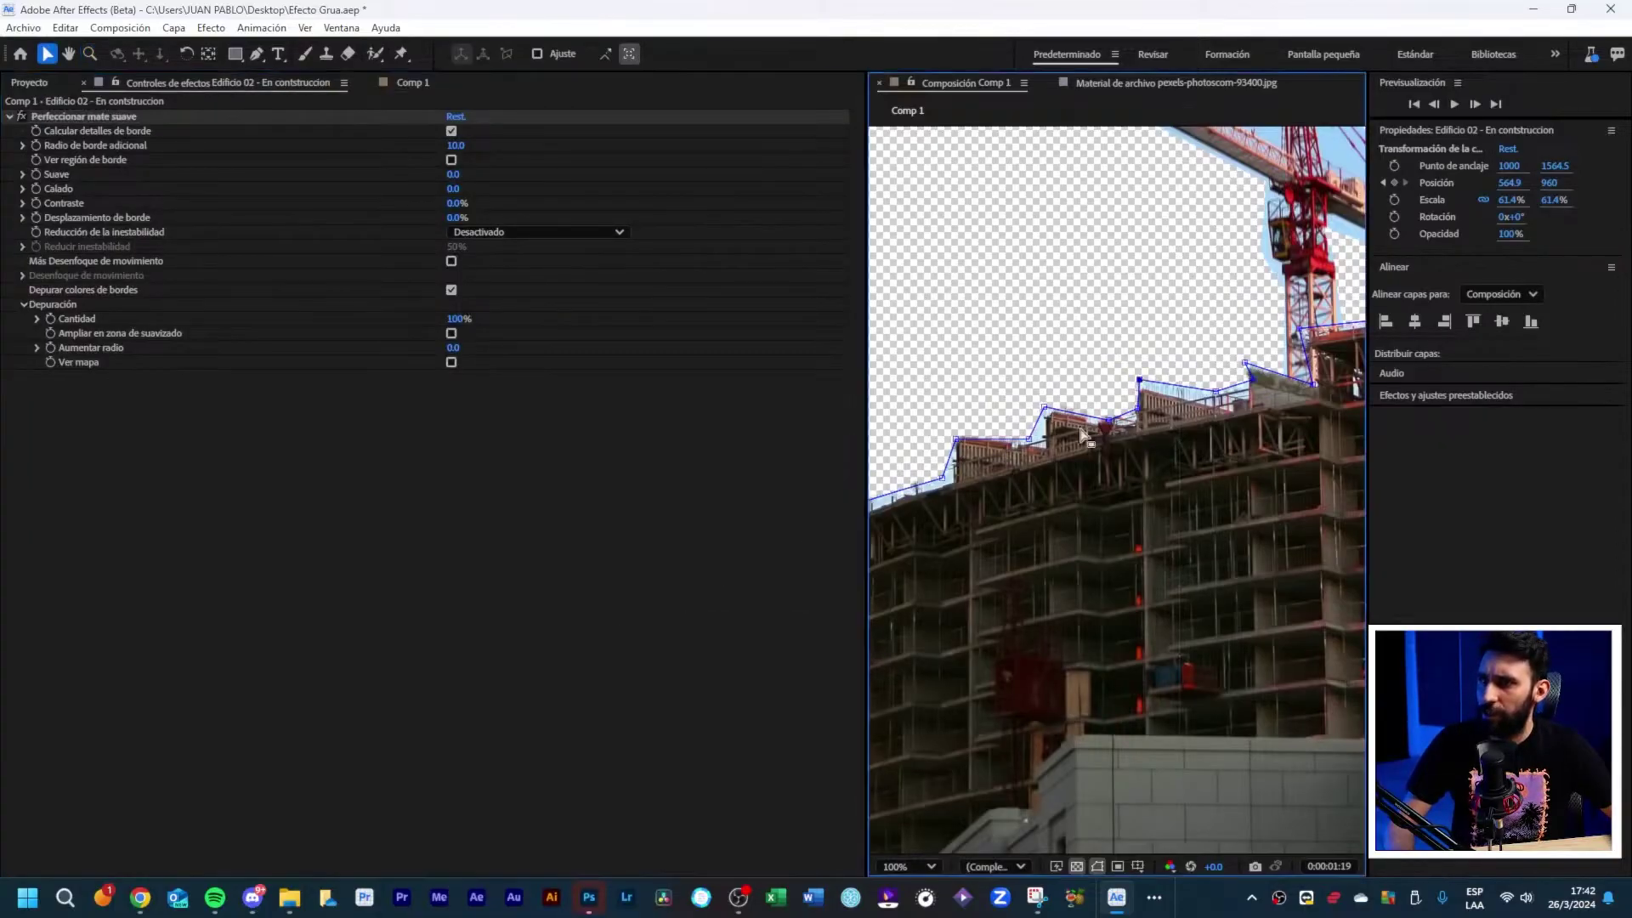
pyautogui.click(816, 481)
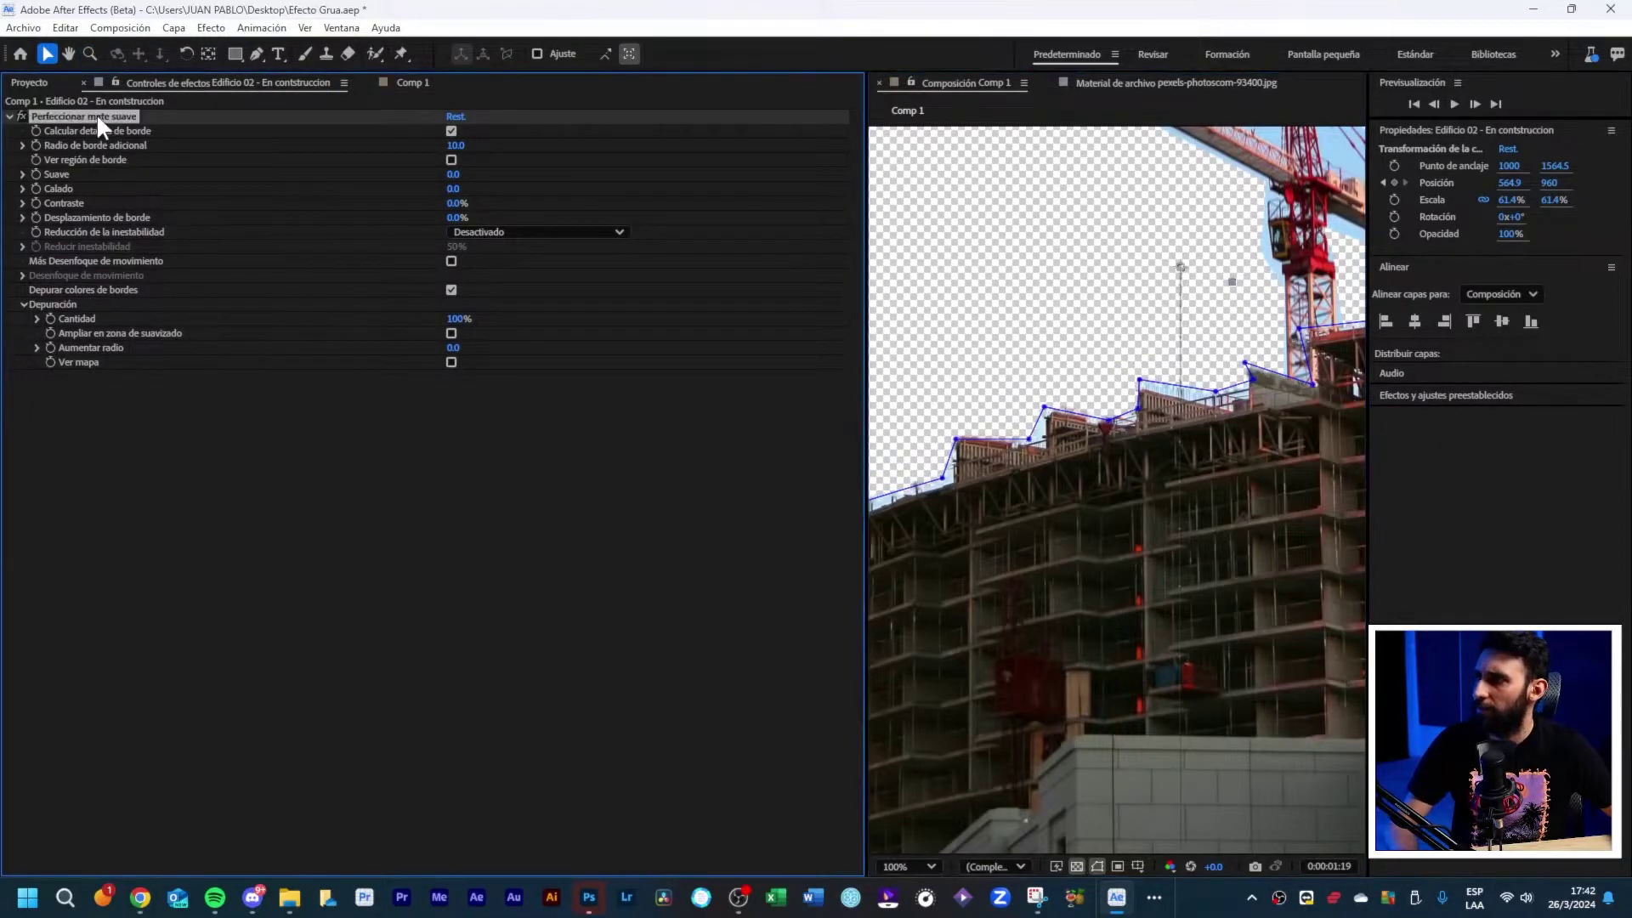
# Step: Copy the effect onto Edificio 01 and Grua, then set the viewer zoom to Ajustar
pyautogui.press('u')
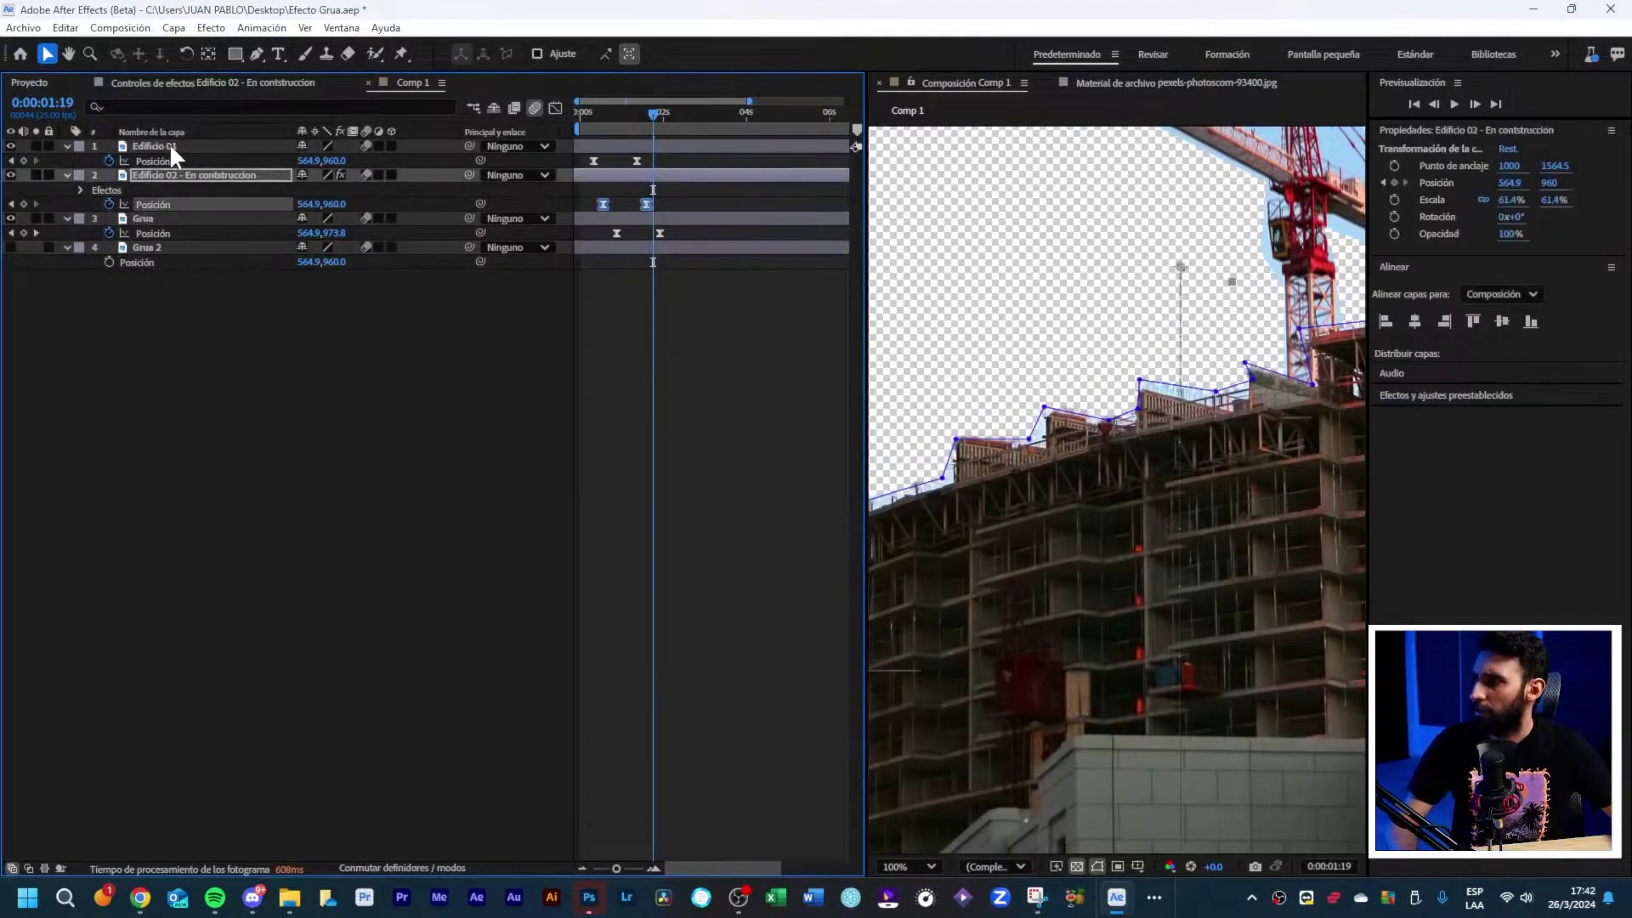
pyautogui.click(170, 146)
pyautogui.keyDown('shift'); pyautogui.click(159, 218); pyautogui.keyUp('shift')
pyautogui.press('u')
pyautogui.click(200, 380)
pyautogui.click(907, 866)
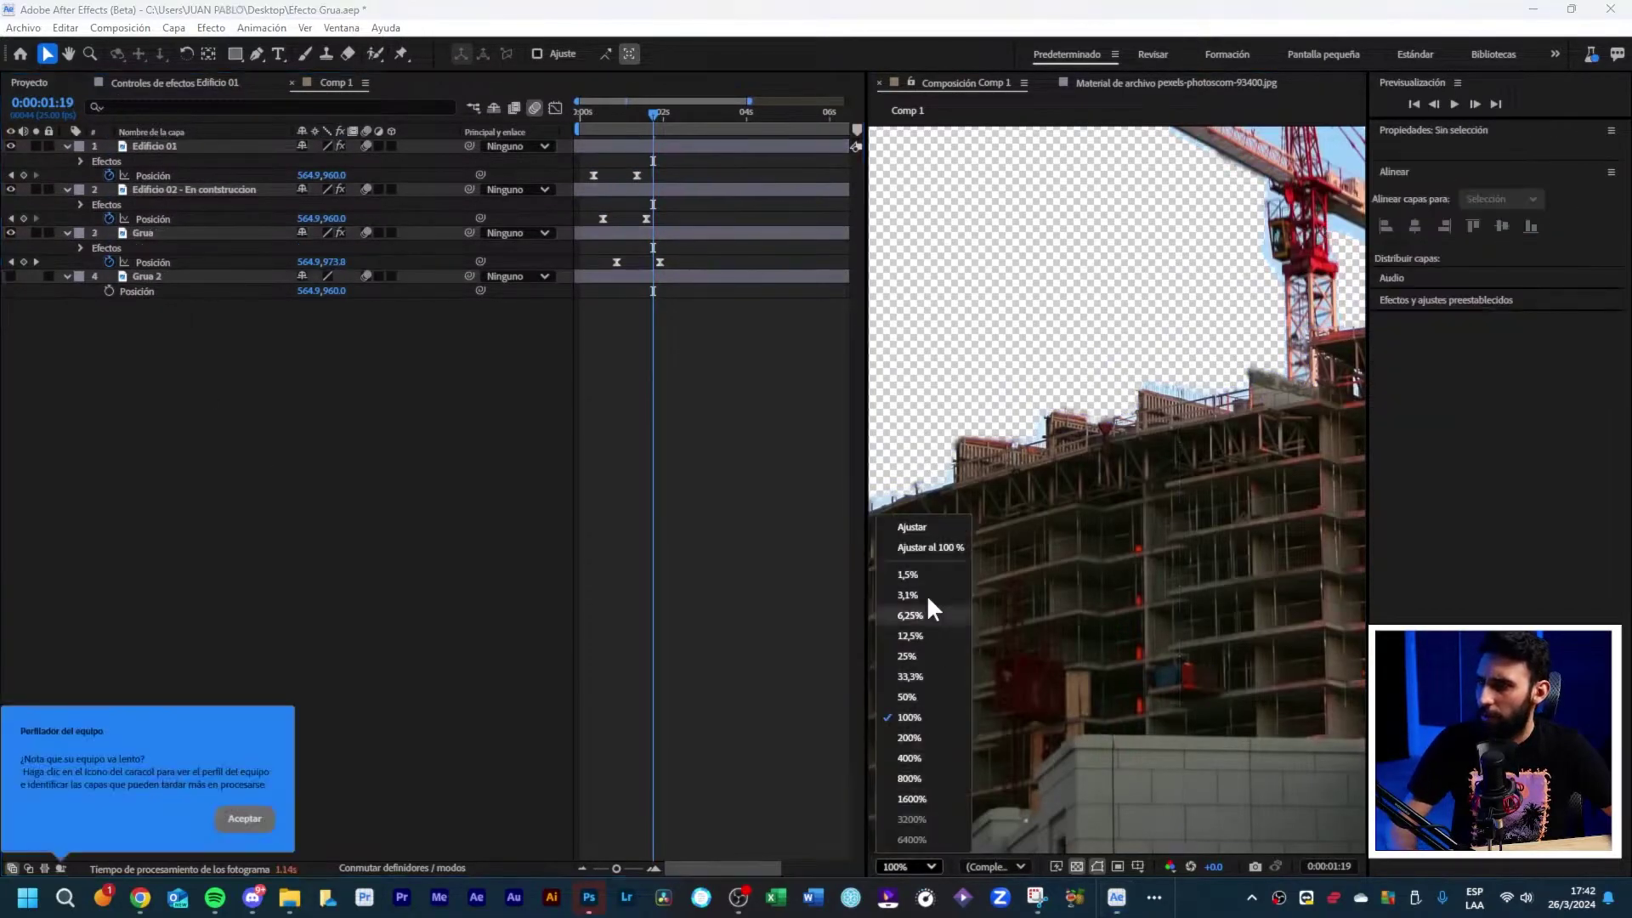
pyautogui.click(940, 547)
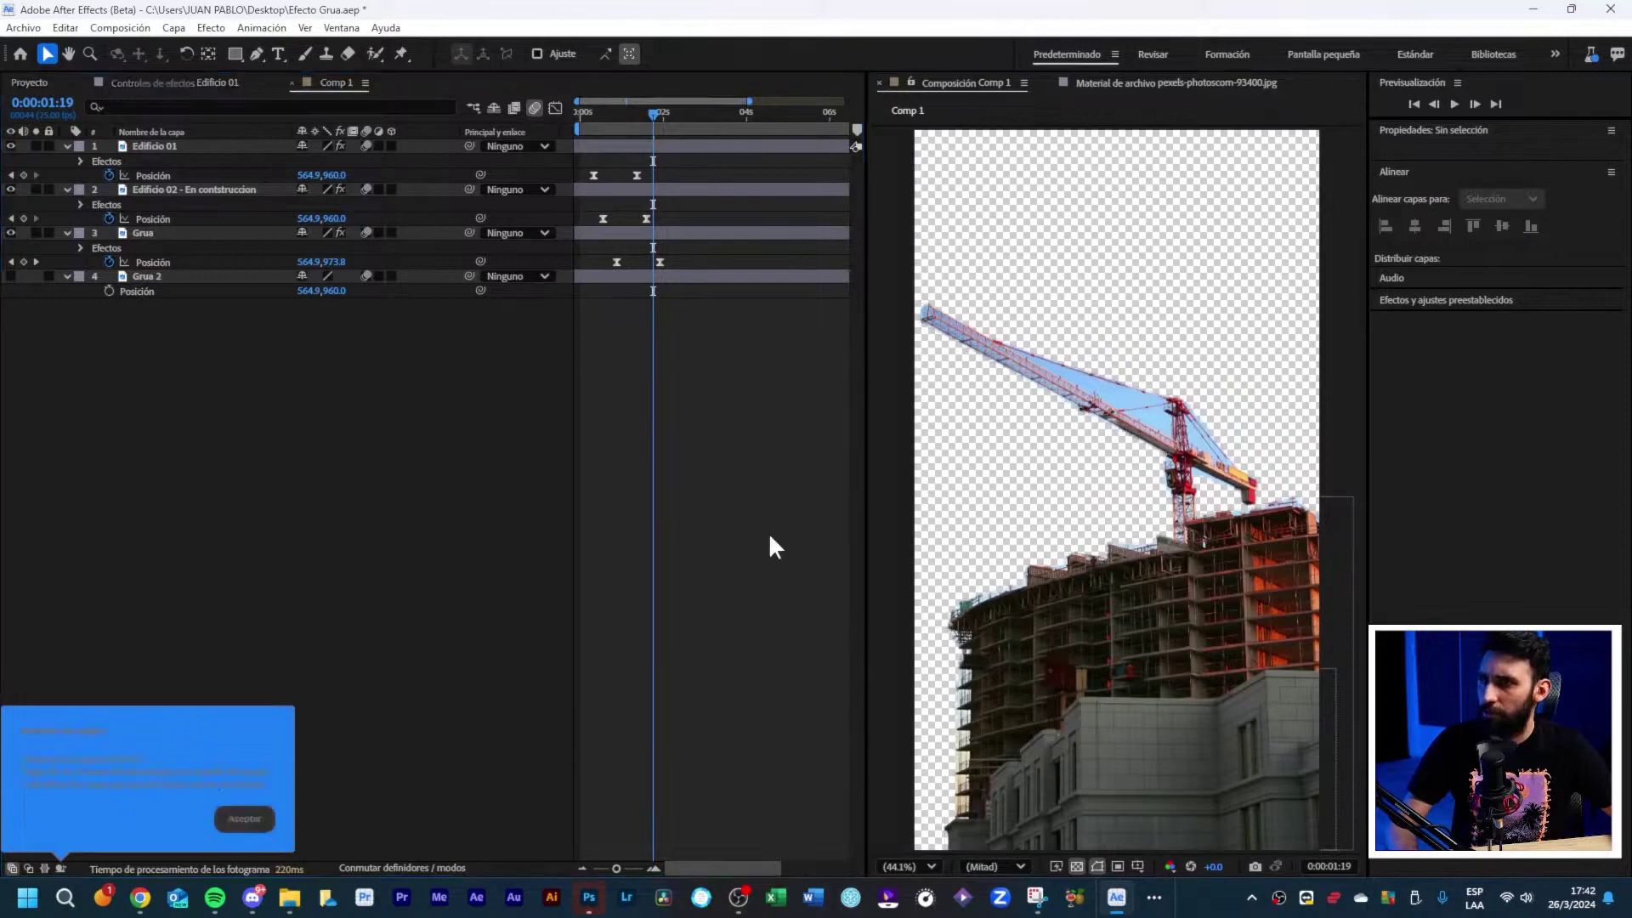
# Step: In Photoshop, remove the crane and building with Relleno generativo, leaving only sky
pyautogui.click(248, 820)
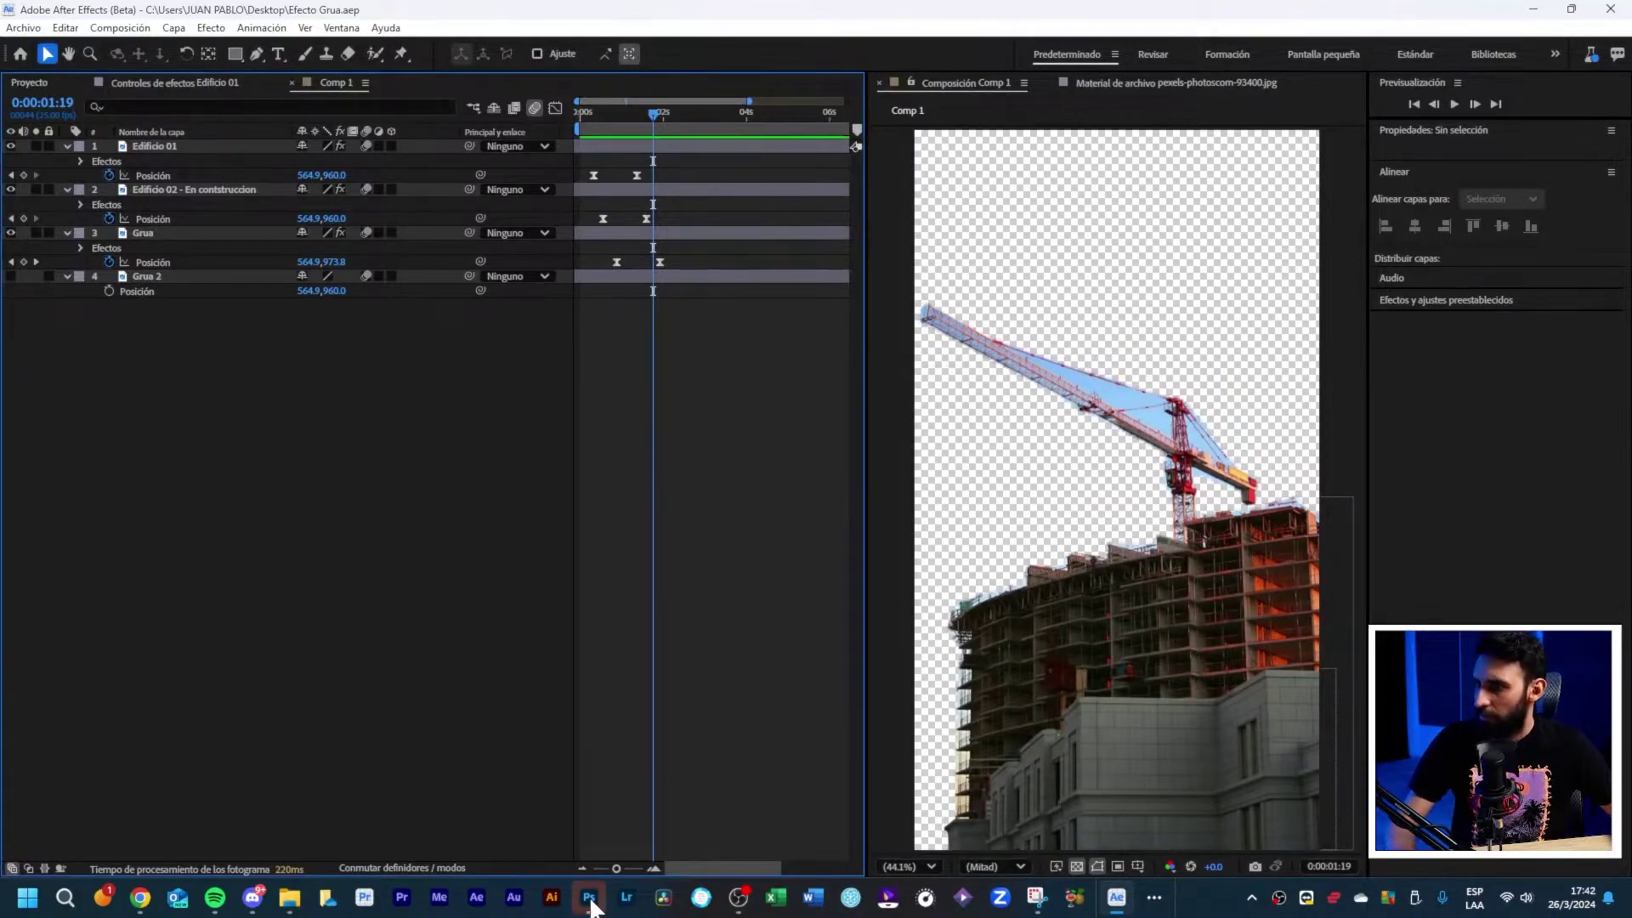
pyautogui.click(588, 896)
pyautogui.moveTo(493, 208); pyautogui.dragTo(886, 798)
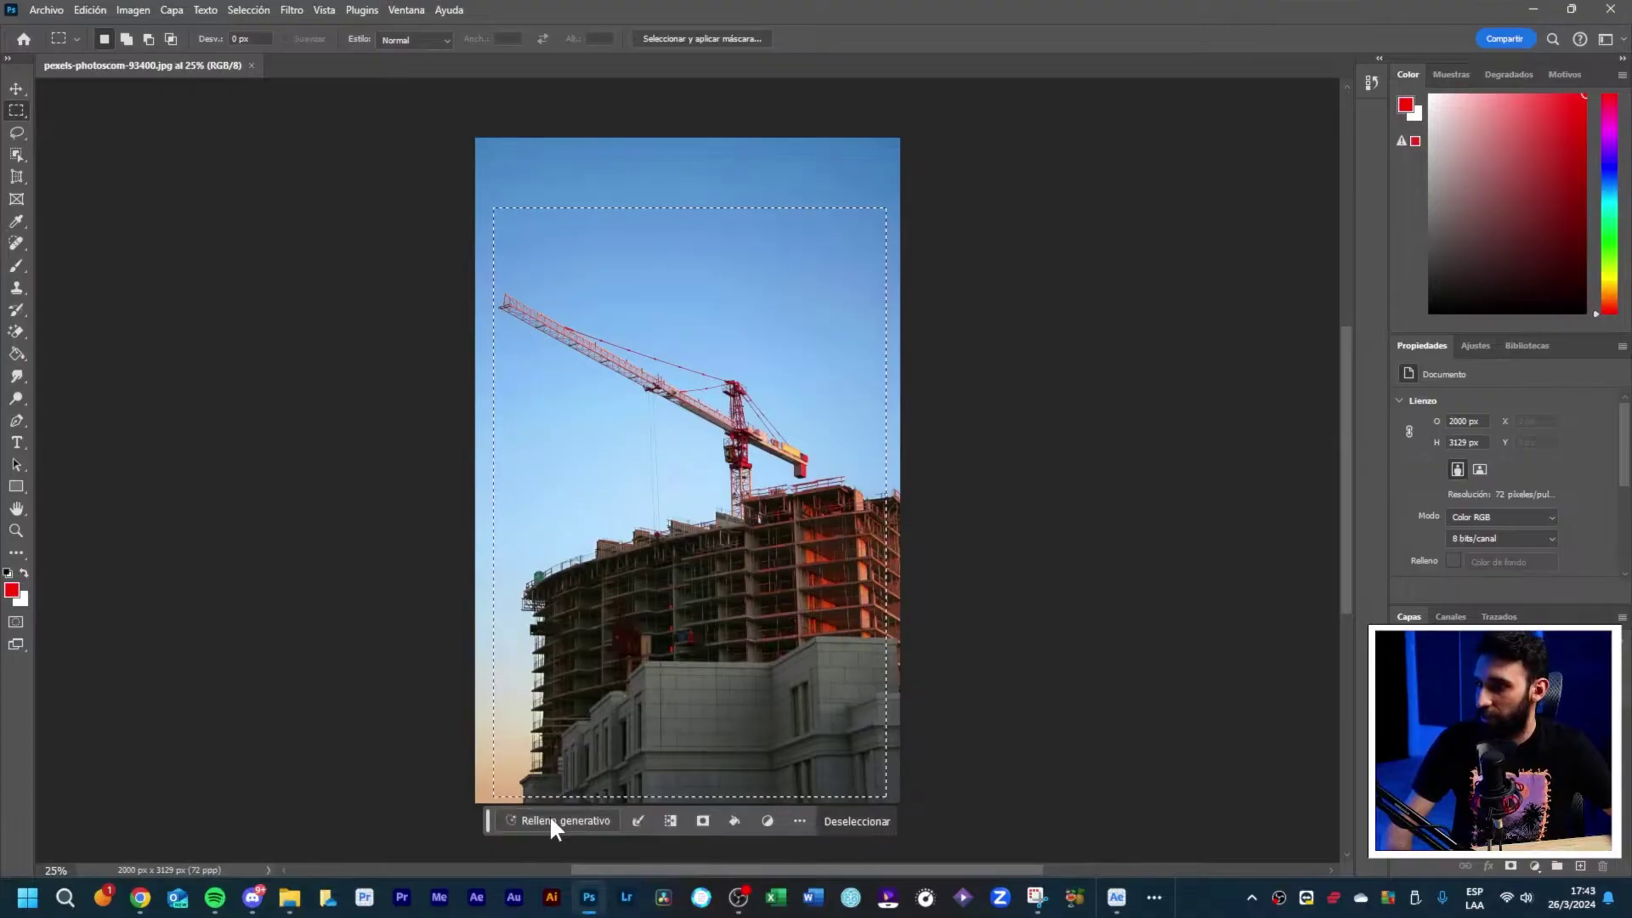
pyautogui.click(551, 820)
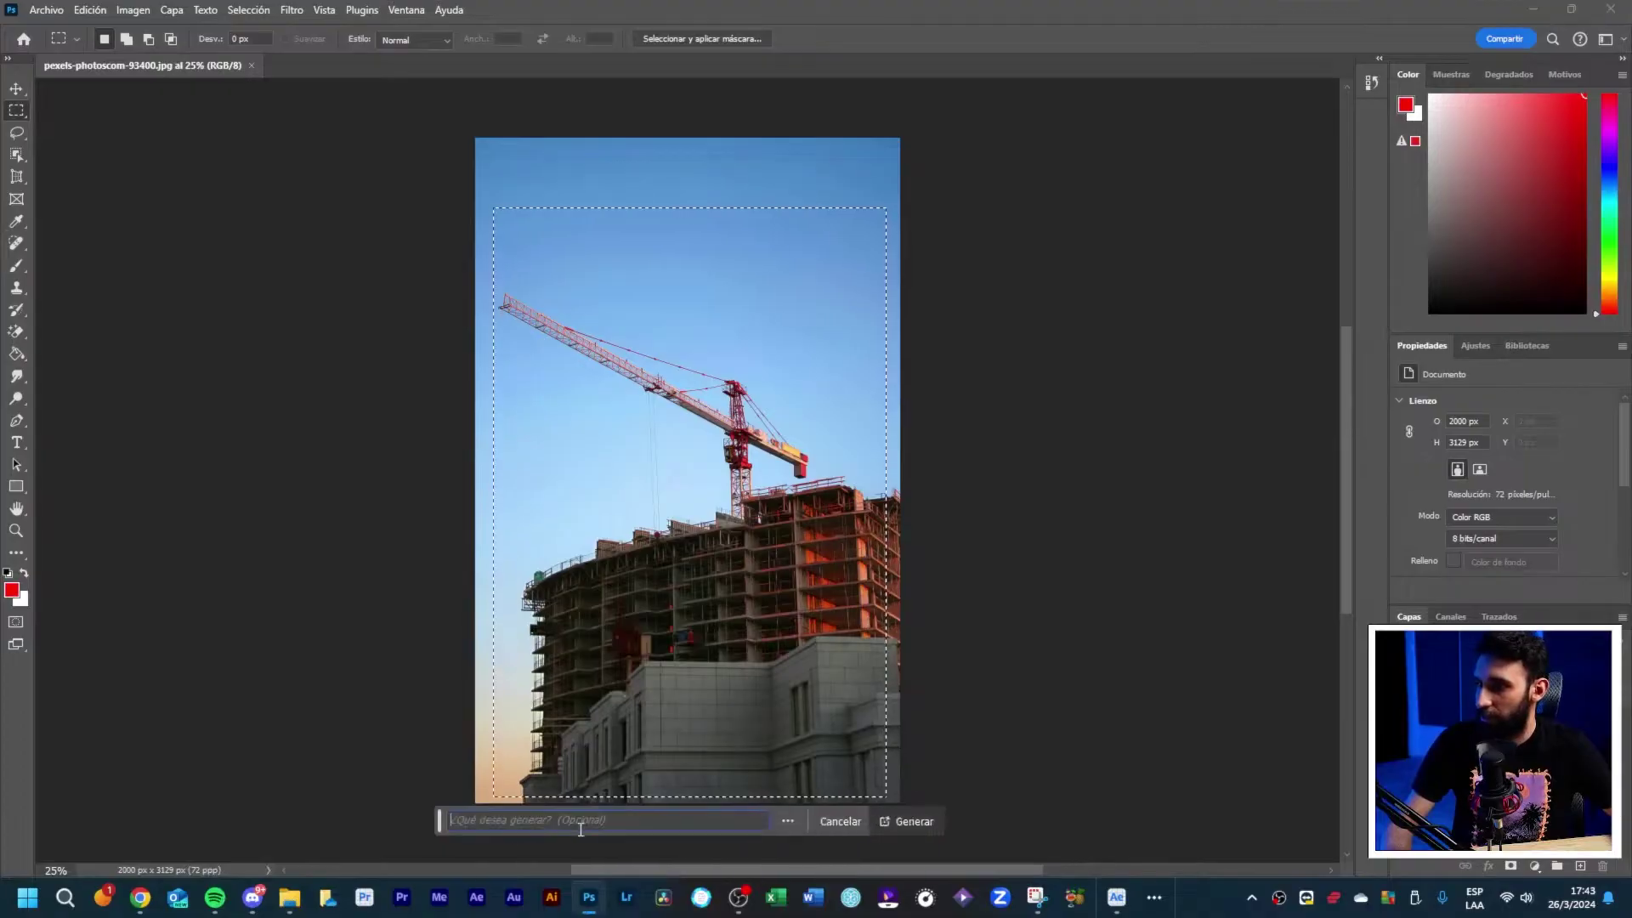
pyautogui.click(1430, 552)
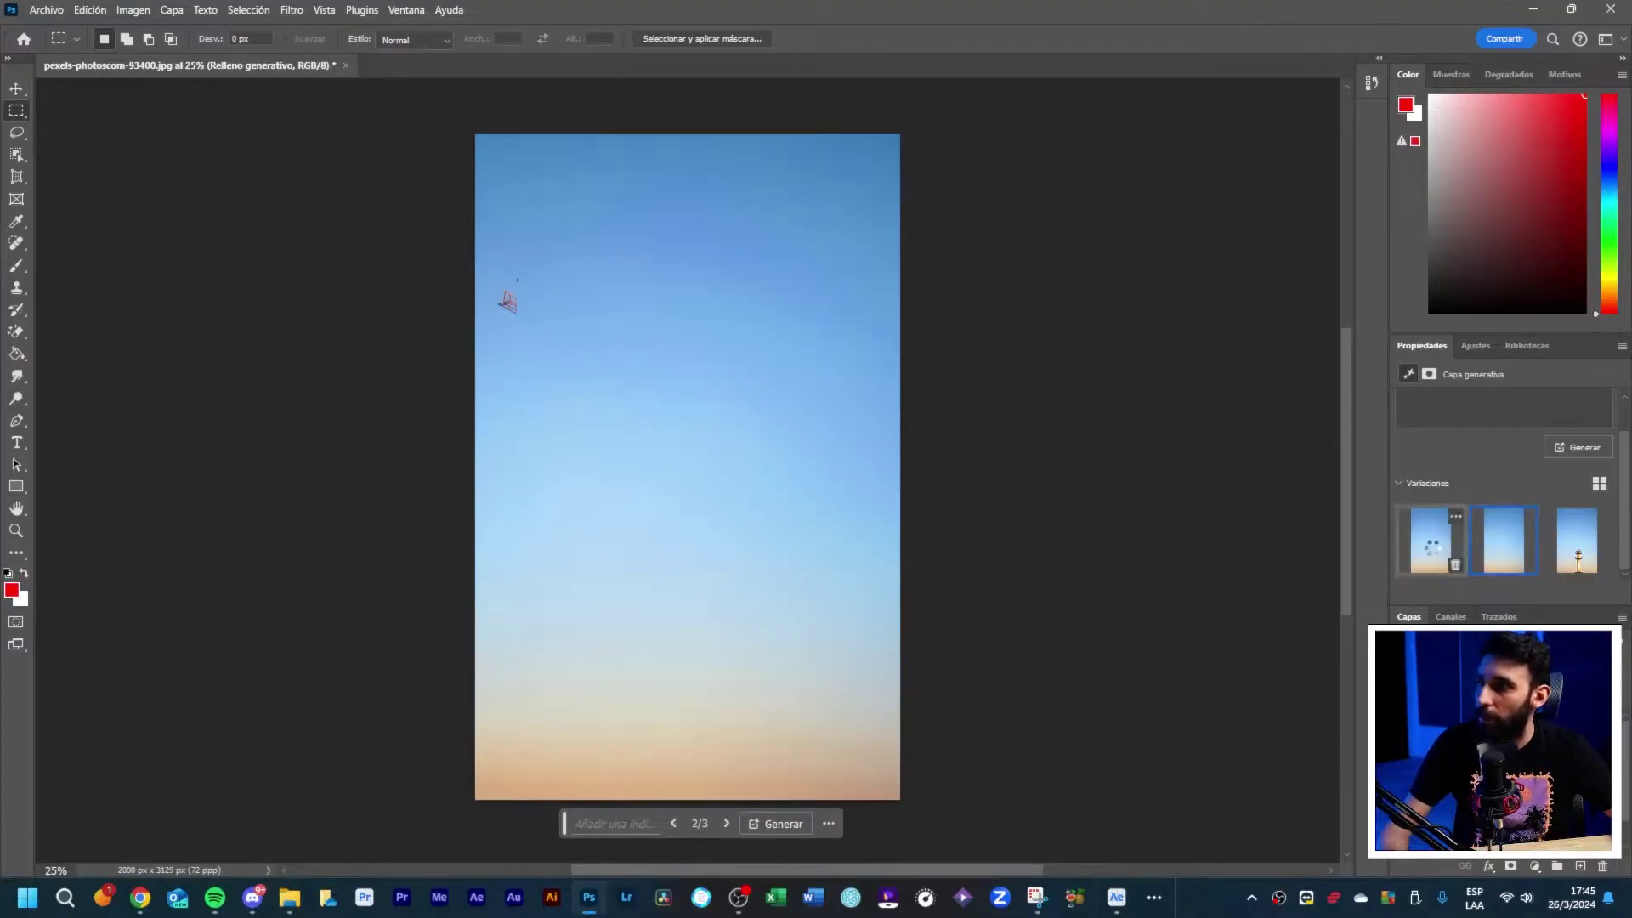
pyautogui.click(1527, 565)
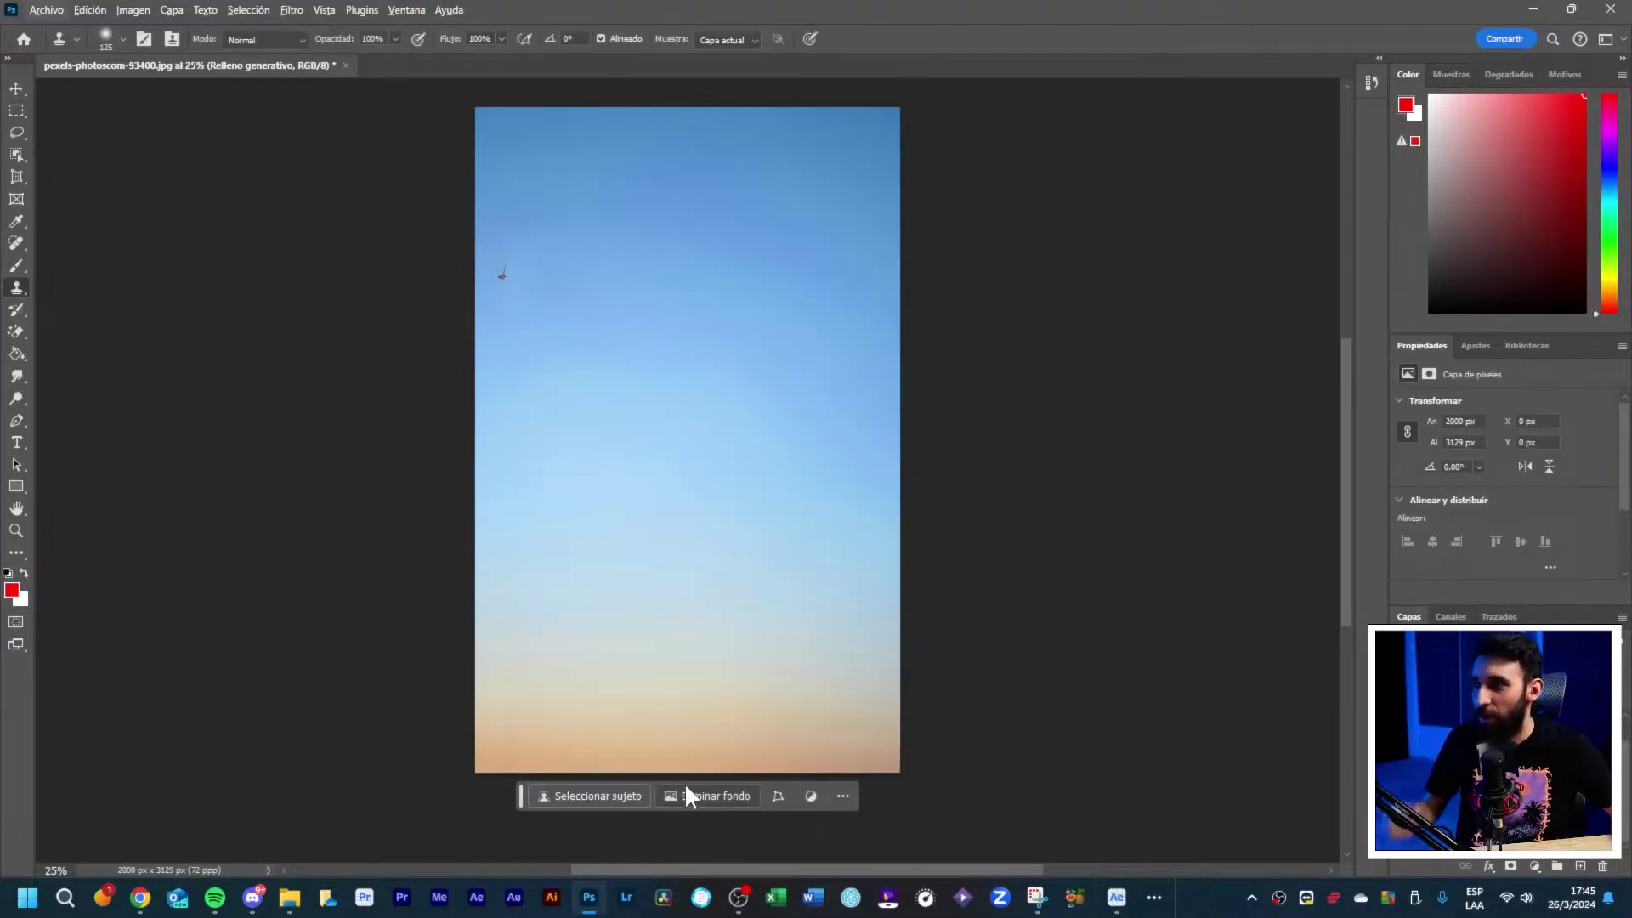
# Step: Save the sky image for web as fondo.jpg and drop it into the After Effects timeline
pyautogui.hotkey('ctrl', 'alt', 'shift', 's')
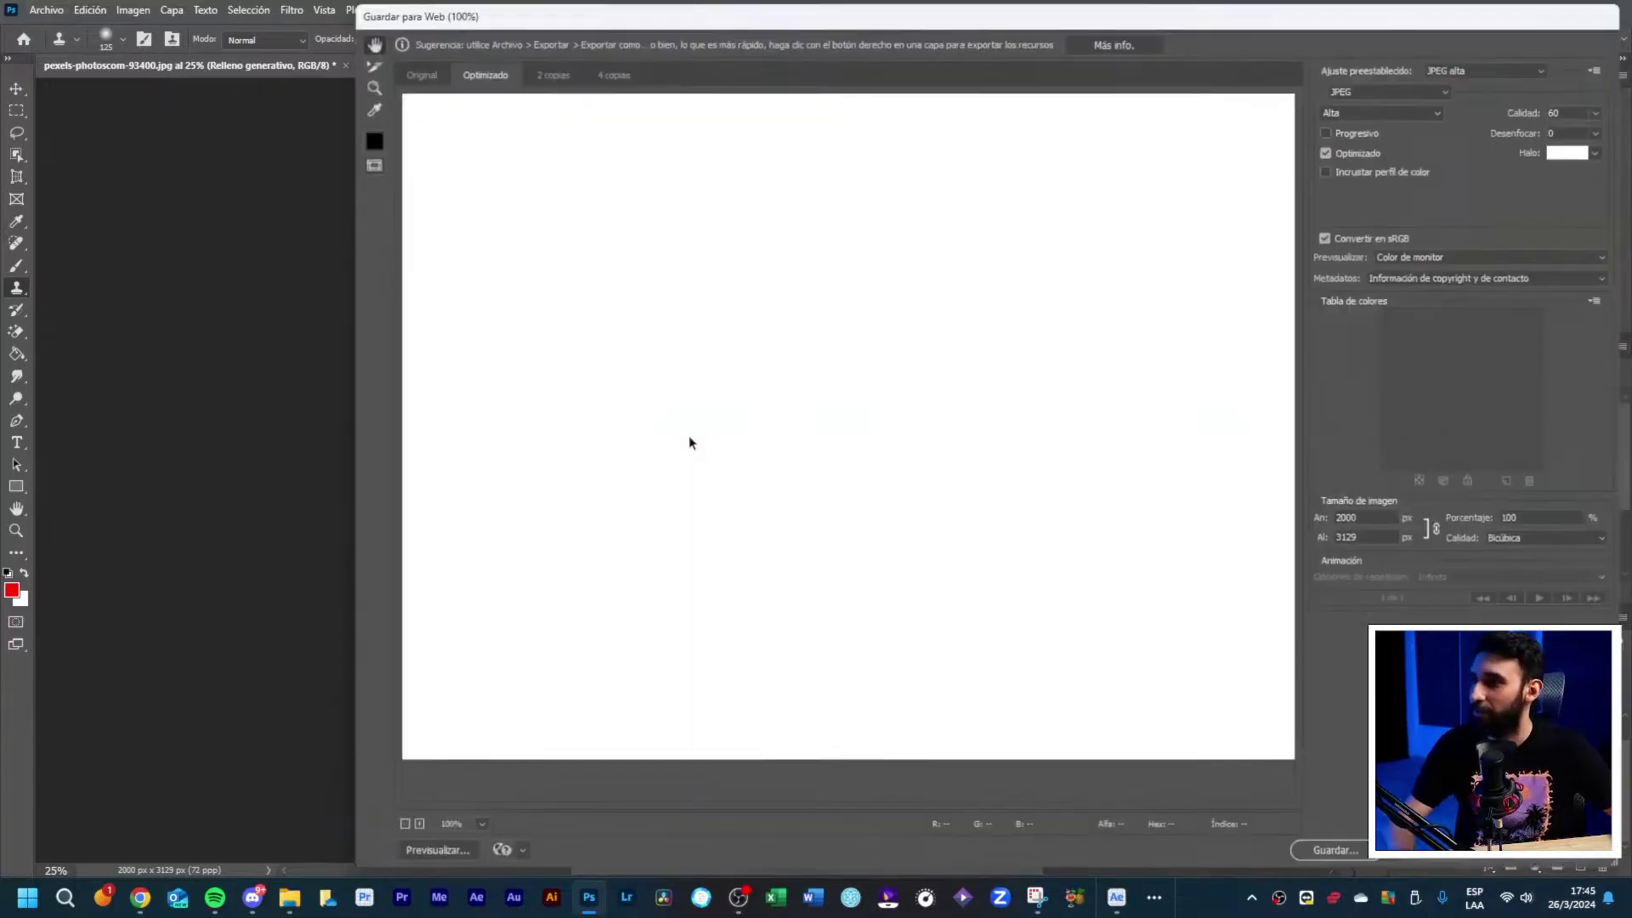
pyautogui.moveTo(191, 624)
pyautogui.mouseDown()
pyautogui.moveTo(518, 676)
pyautogui.moveTo(192, 308)
pyautogui.mouseUp()
pyautogui.hotkey('alt', 'Tab')
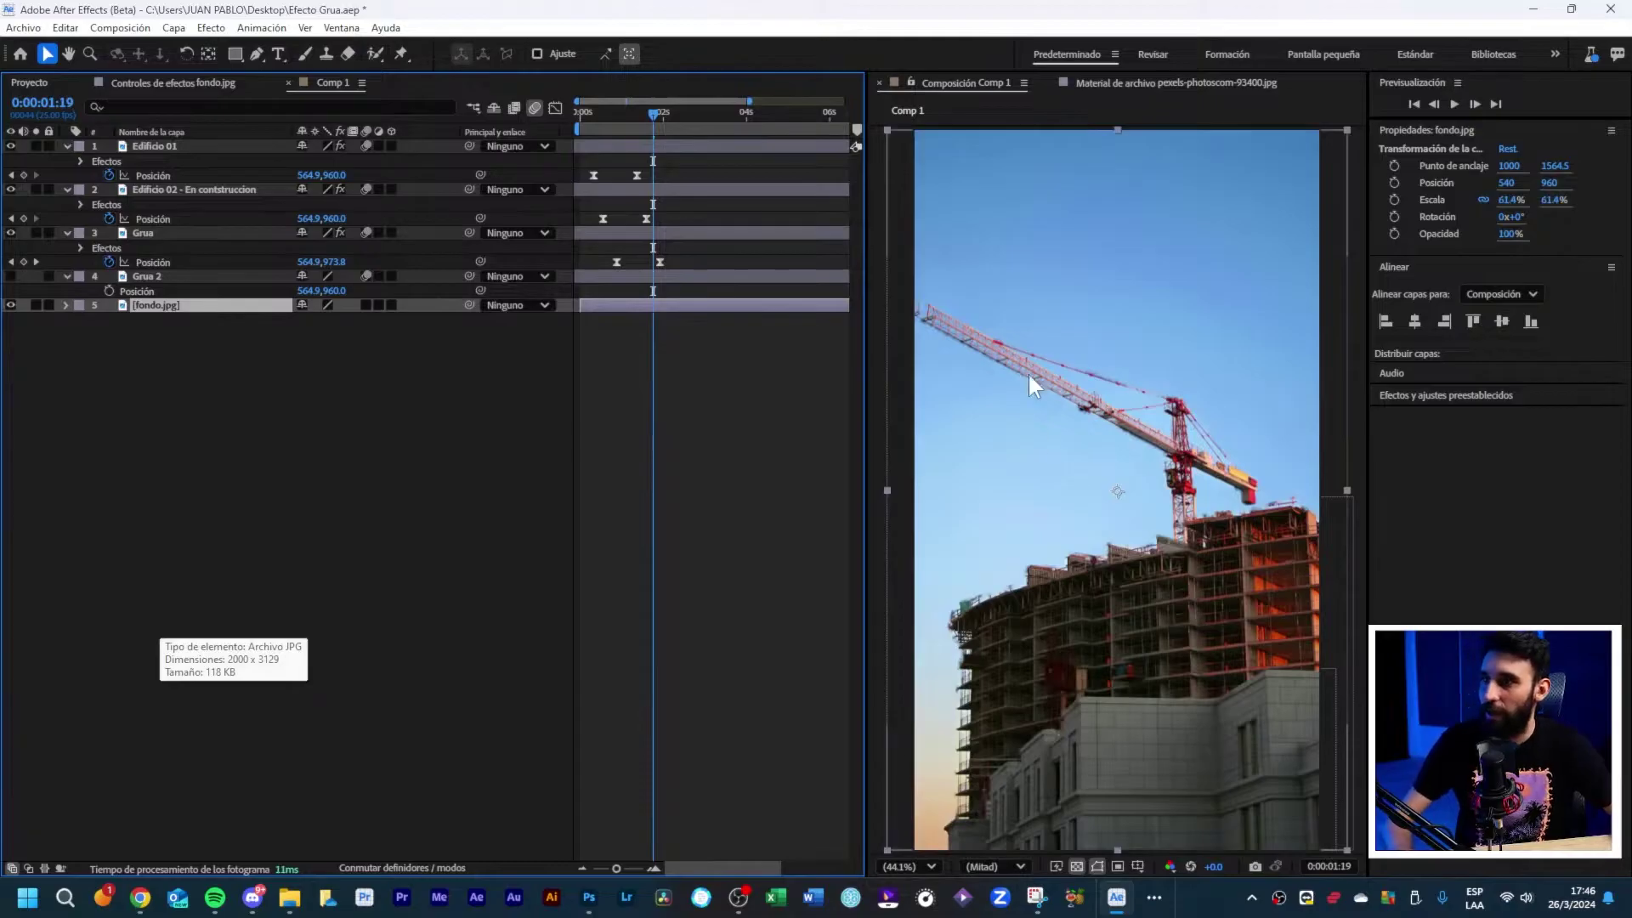
pyautogui.click(571, 119)
pyautogui.press('space')
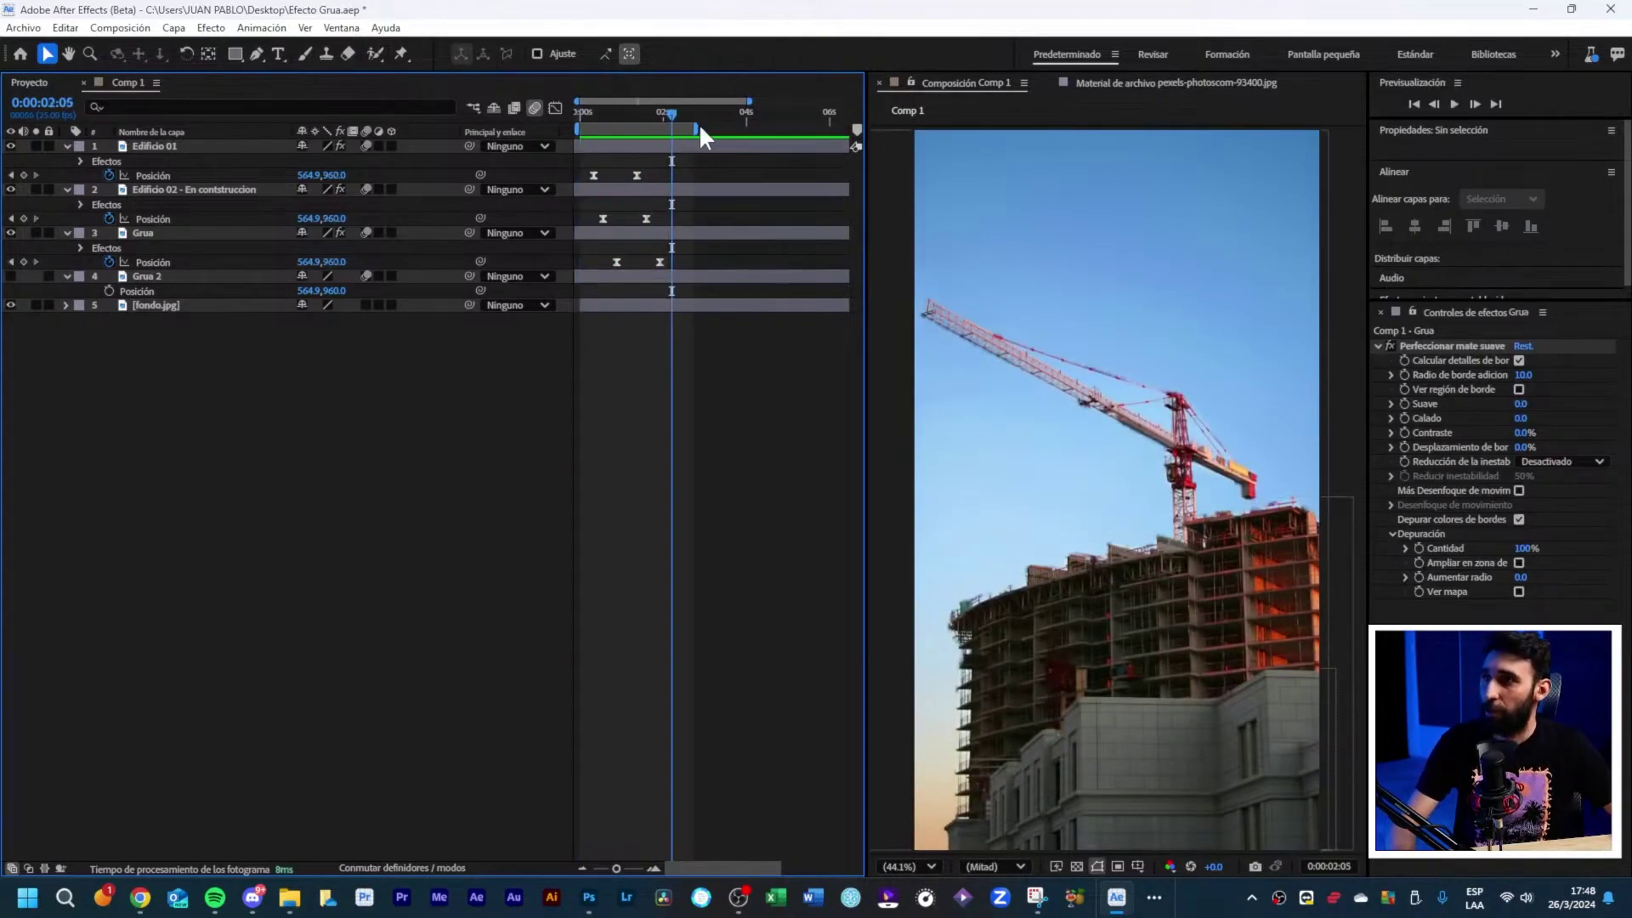
pyautogui.moveTo(687, 354); pyautogui.dragTo(577, 143)
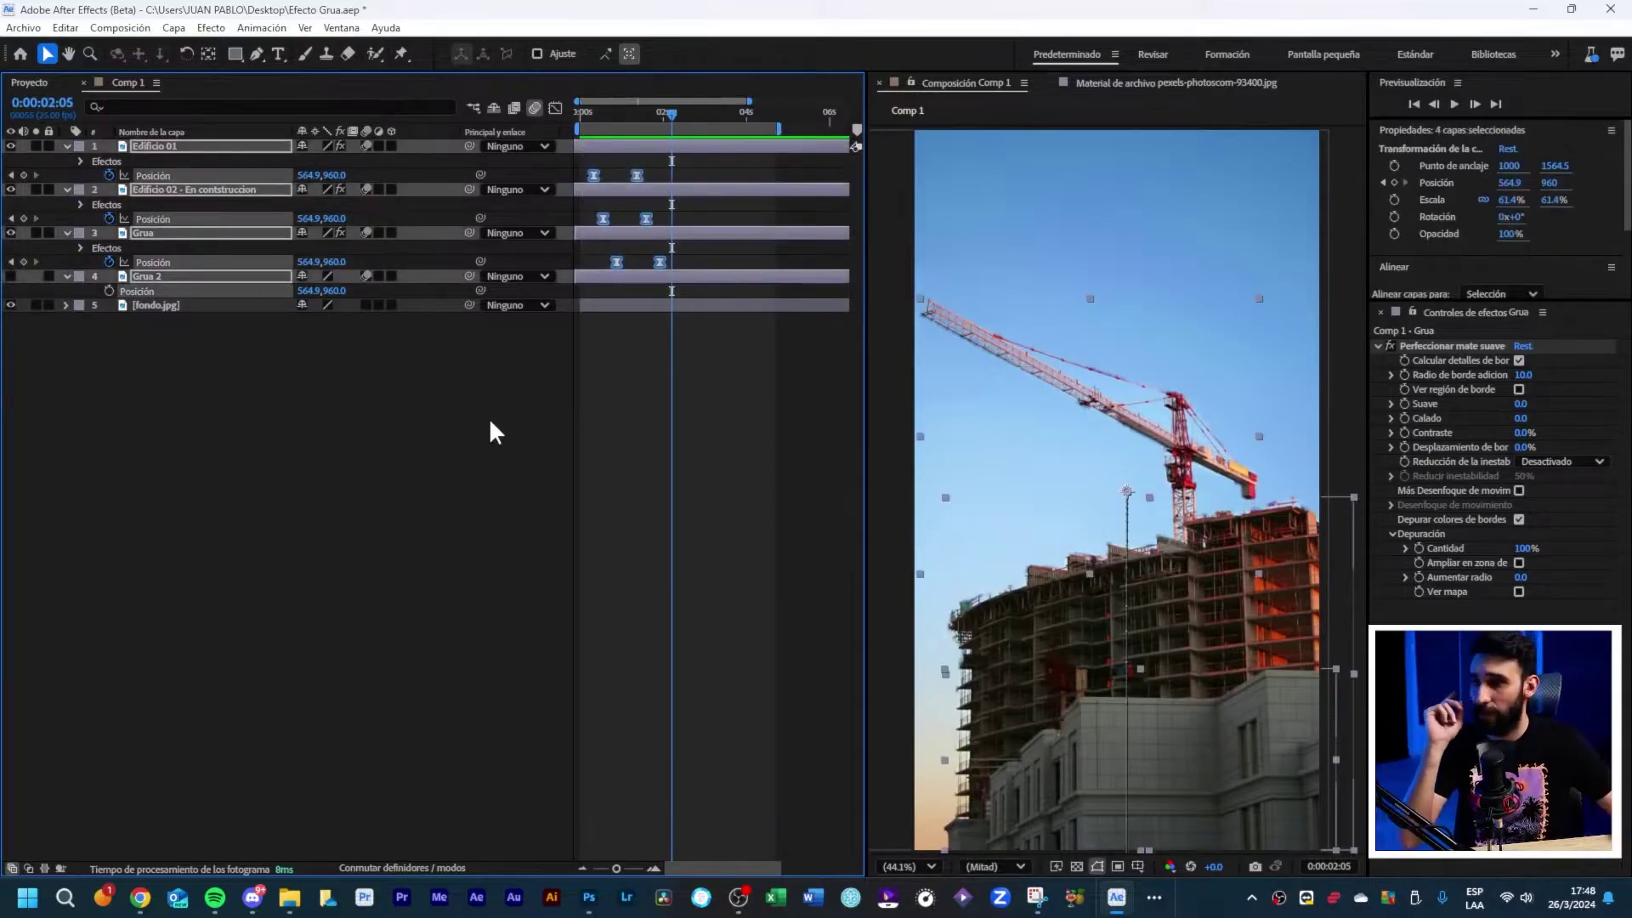
pyautogui.click(482, 542)
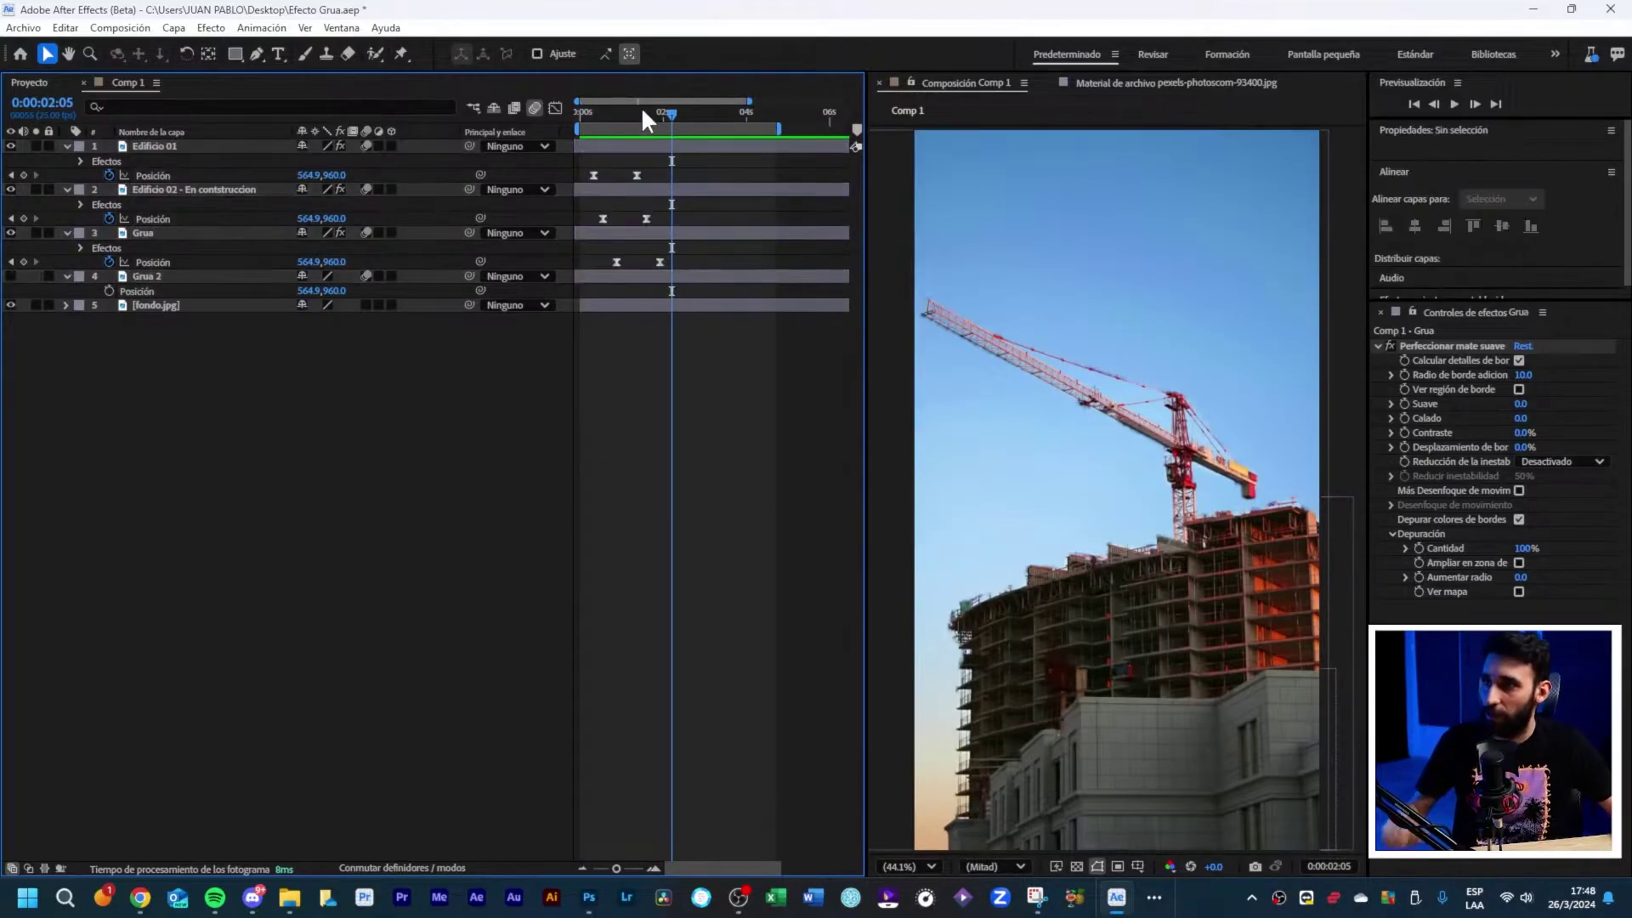
pyautogui.press('Home')
pyautogui.press('space')
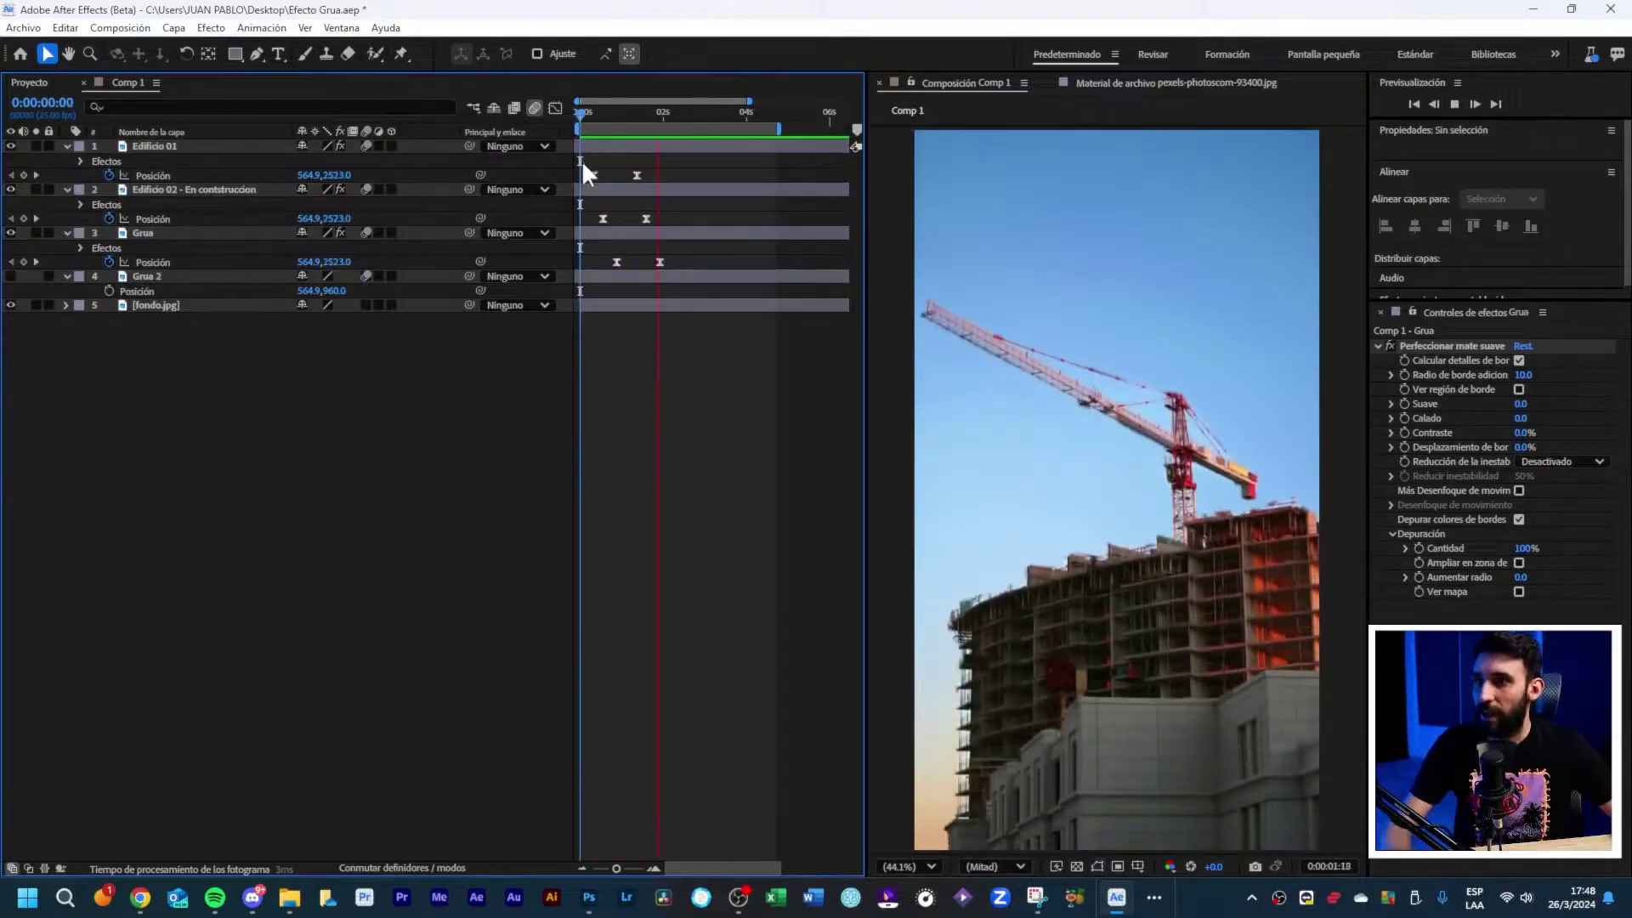
pyautogui.press('space')
pyautogui.press('pageup')
pyautogui.press('pageup')
pyautogui.press('pageup')
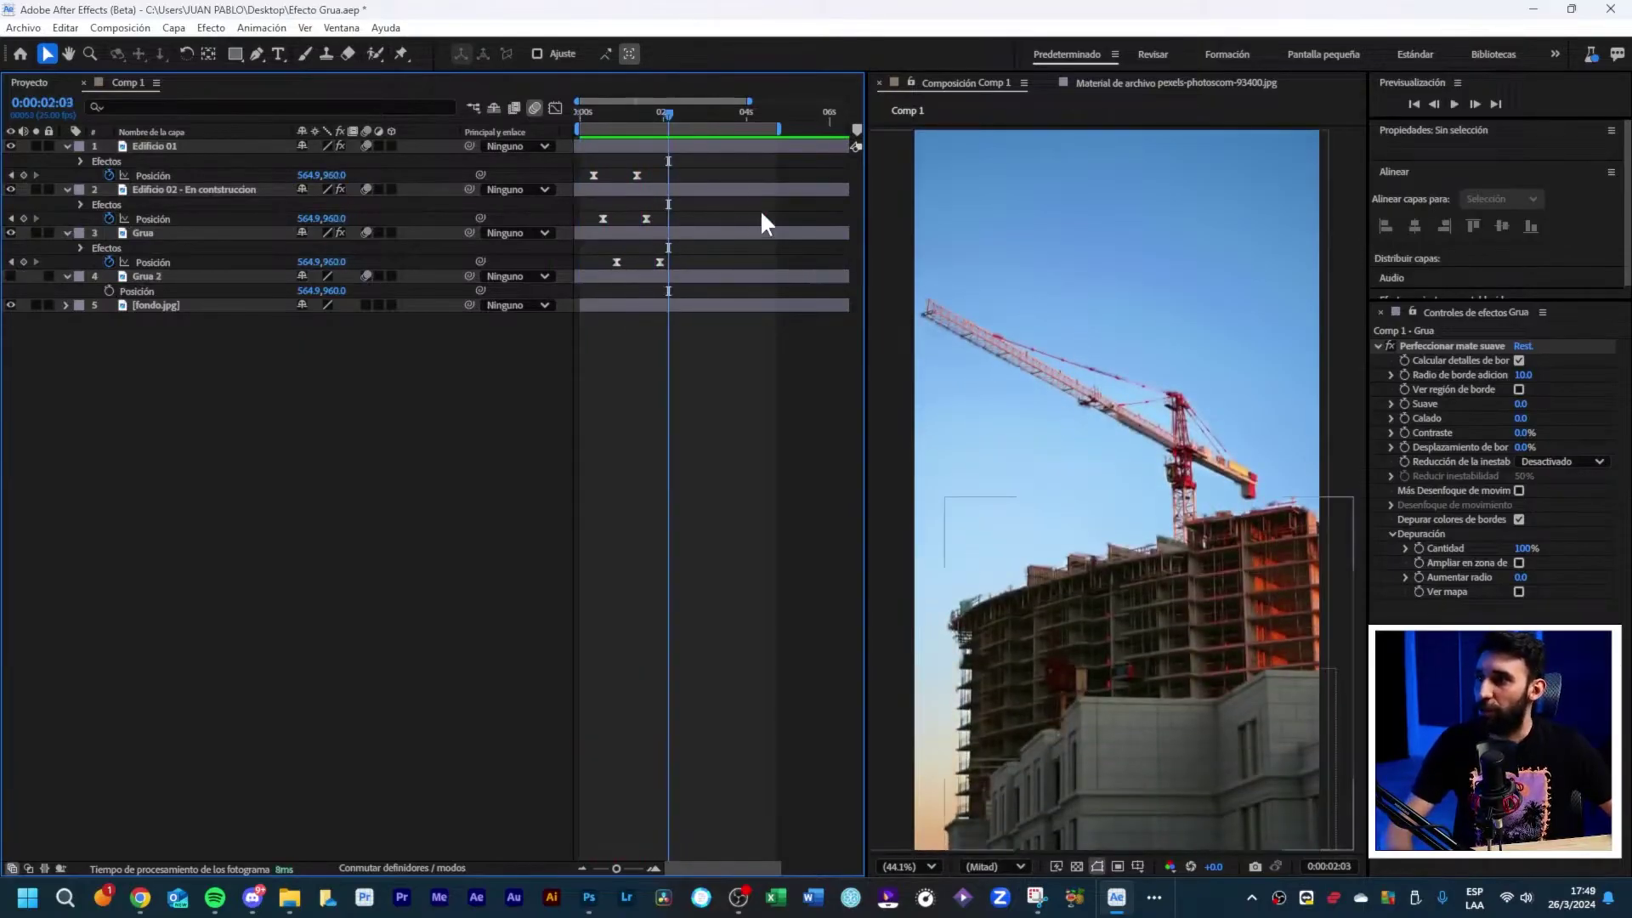
pyautogui.moveTo(693, 158); pyautogui.dragTo(587, 270)
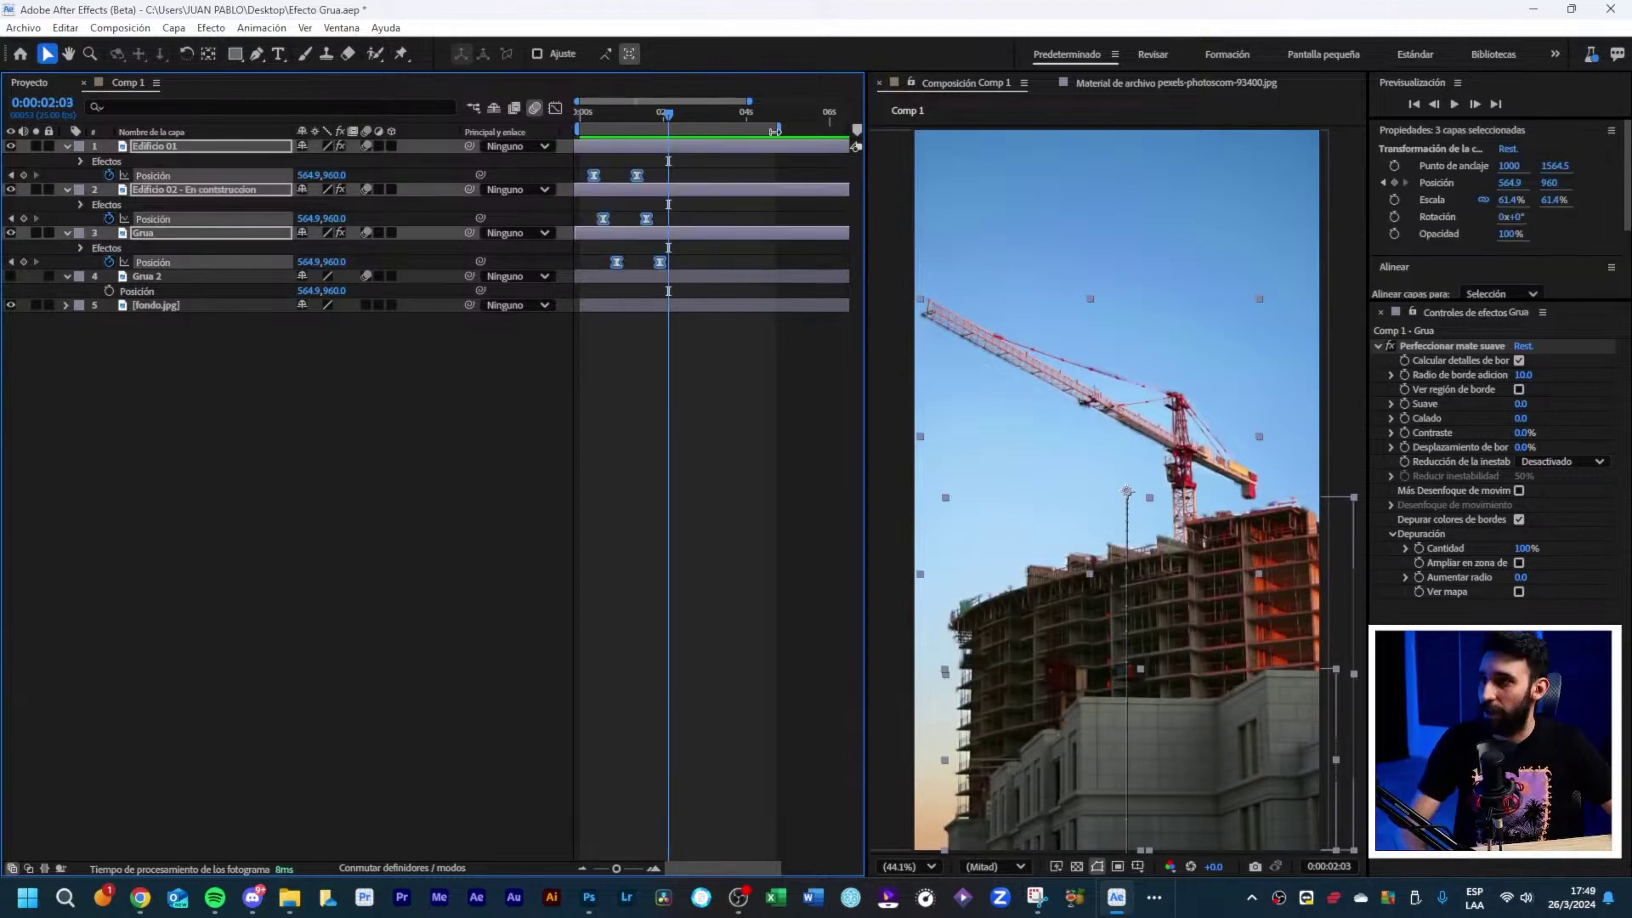
pyautogui.hotkey('ctrl', 'c')
pyautogui.hotkey('ctrl', 'v')
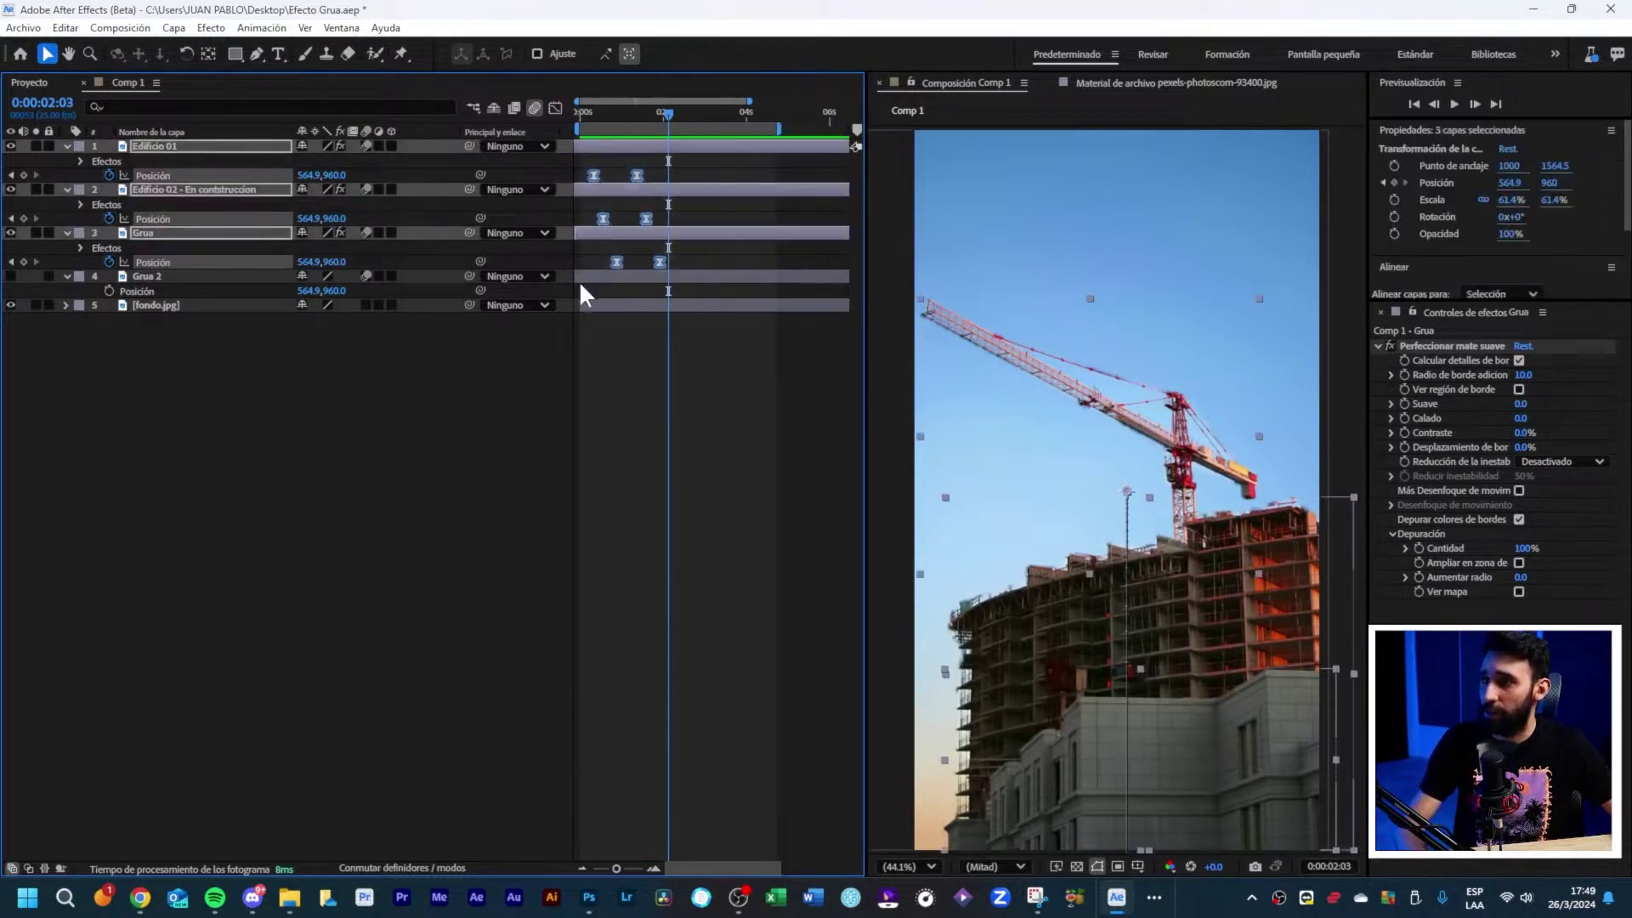
pyautogui.hotkey('ctrl', 'z')
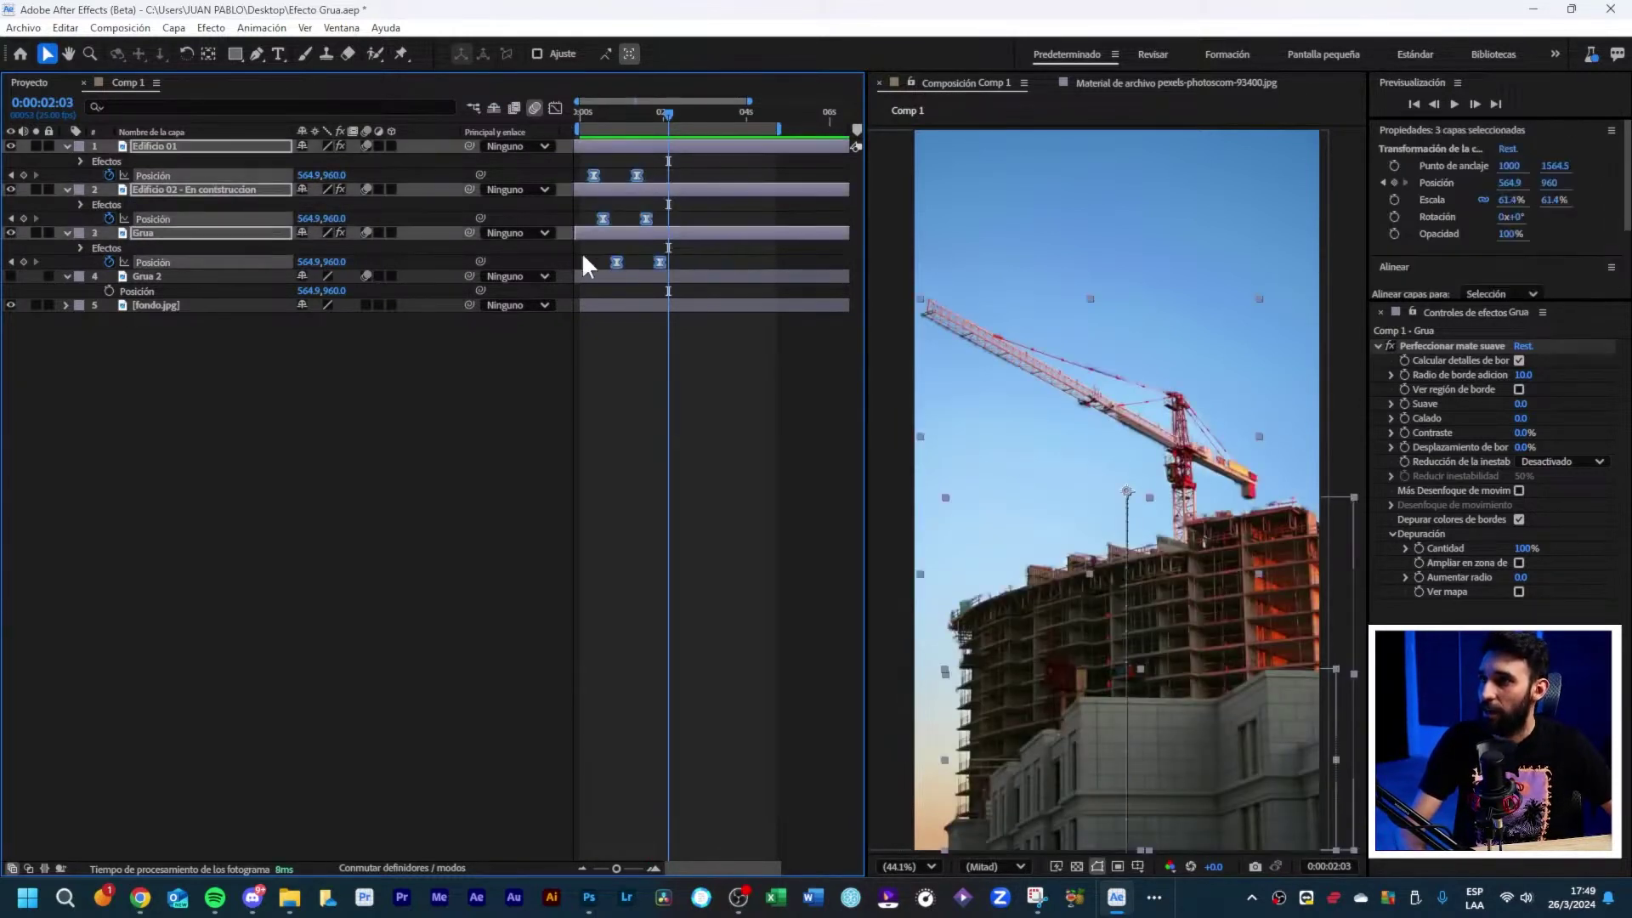
pyautogui.moveTo(694, 113); pyautogui.dragTo(723, 113)
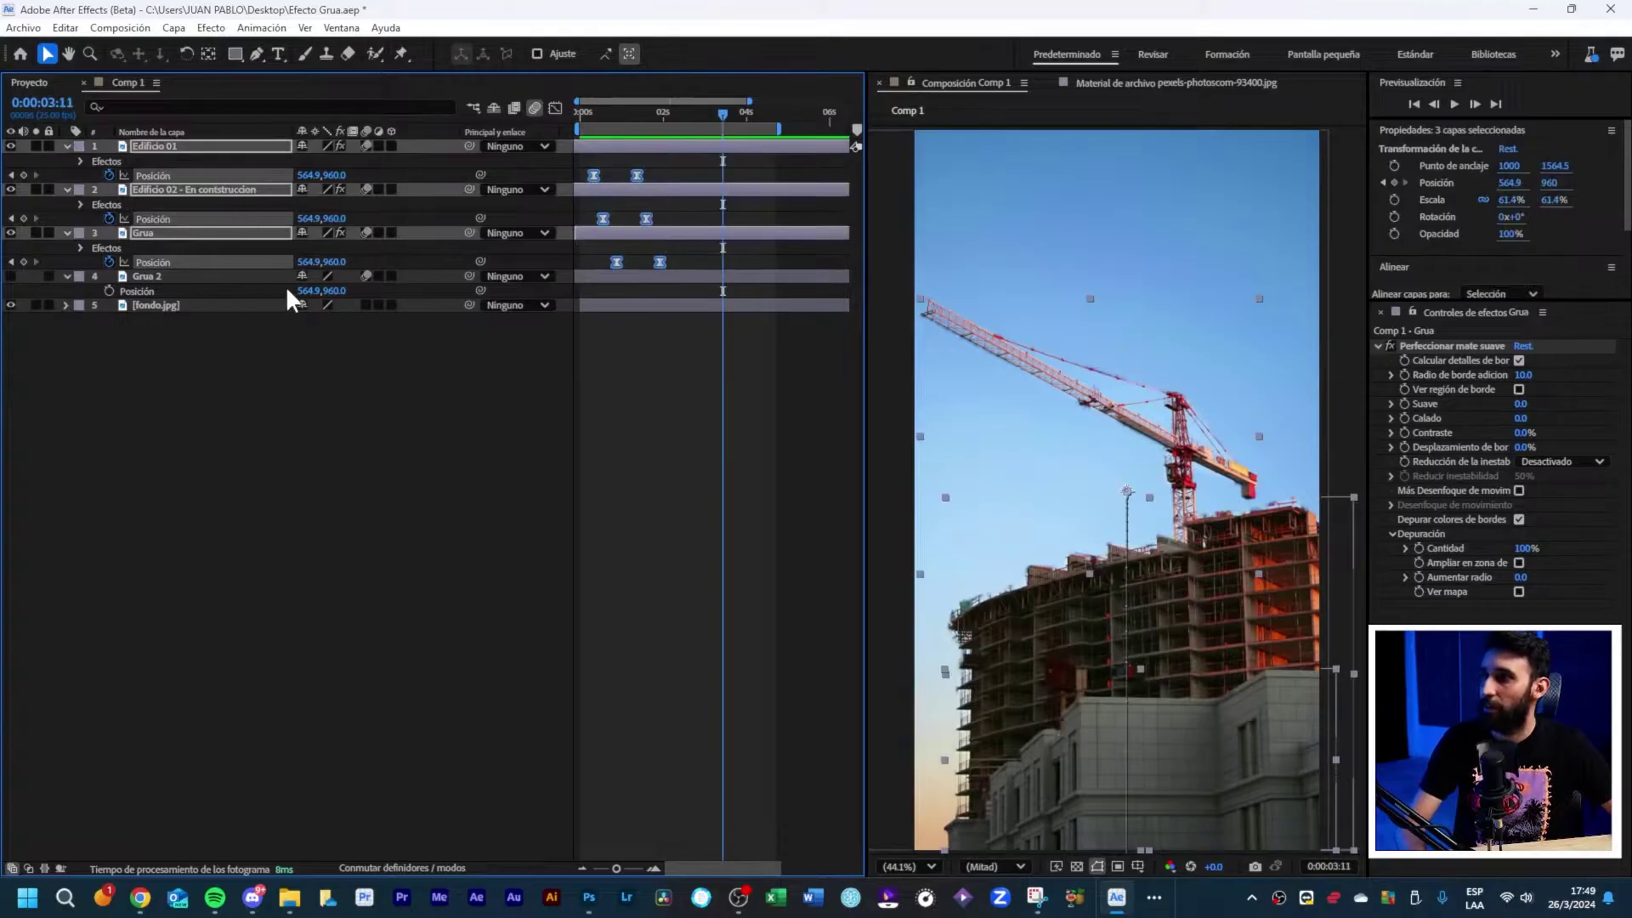
pyautogui.hotkey('ctrl', 'v')
pyautogui.moveTo(721, 170); pyautogui.dragTo(778, 245)
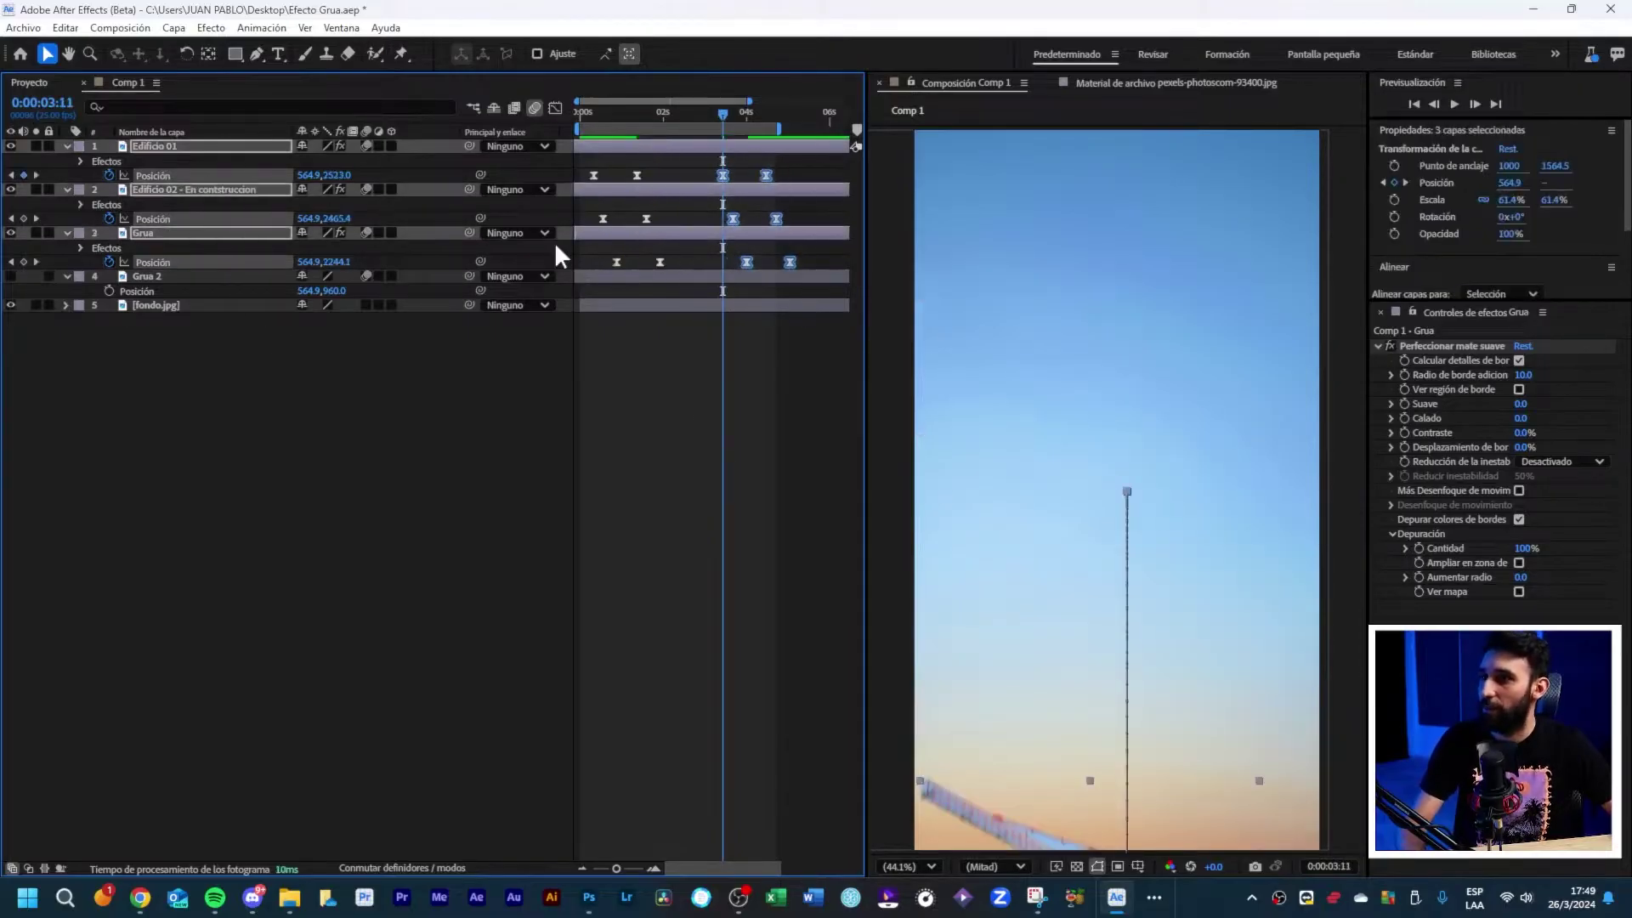
pyautogui.hotkey('ctrl', 'z')
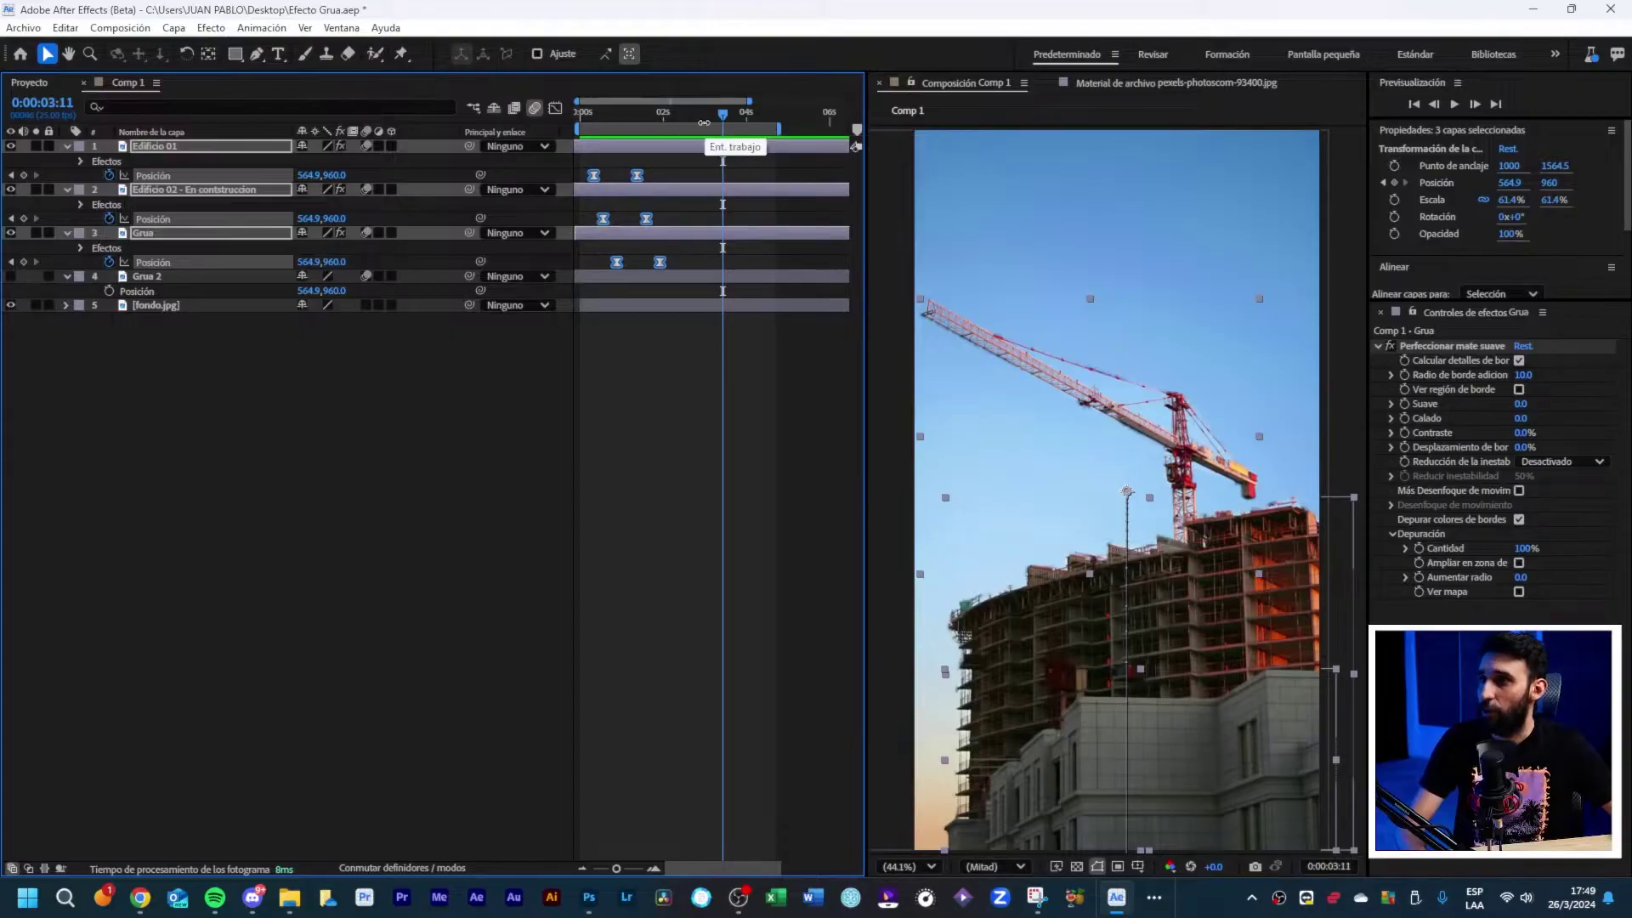
pyautogui.hotkey('ctrl', 'v')
pyautogui.moveTo(696, 157); pyautogui.dragTo(813, 274)
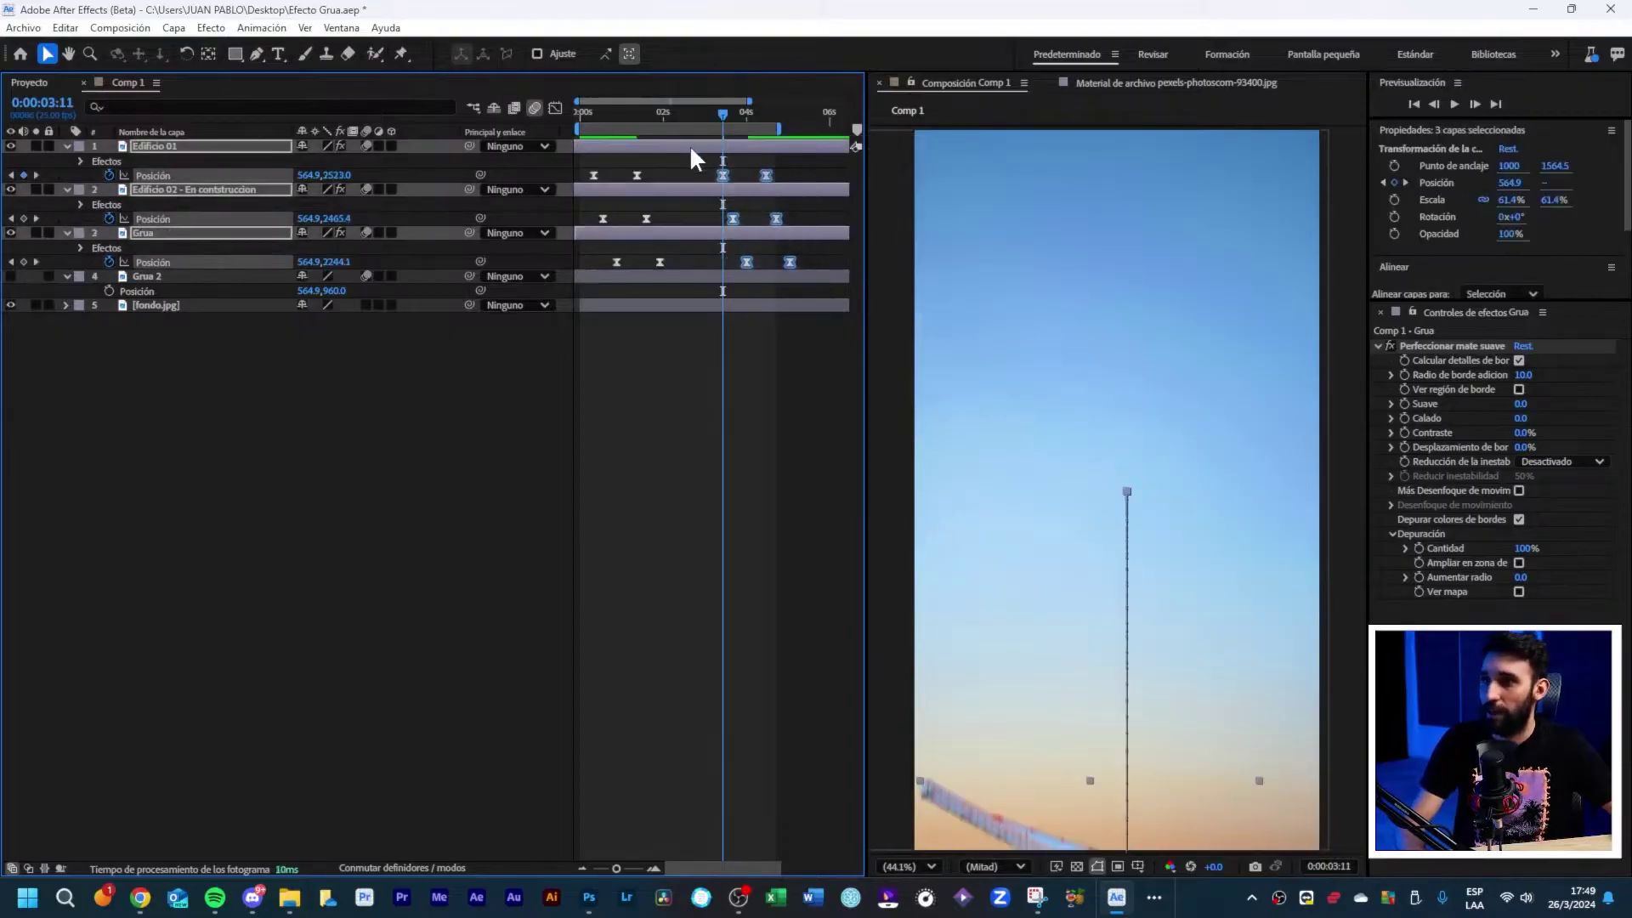
pyautogui.moveTo(712, 112)
pyautogui.mouseDown()
pyautogui.moveTo(618, 111)
pyautogui.moveTo(804, 128)
pyautogui.mouseUp()
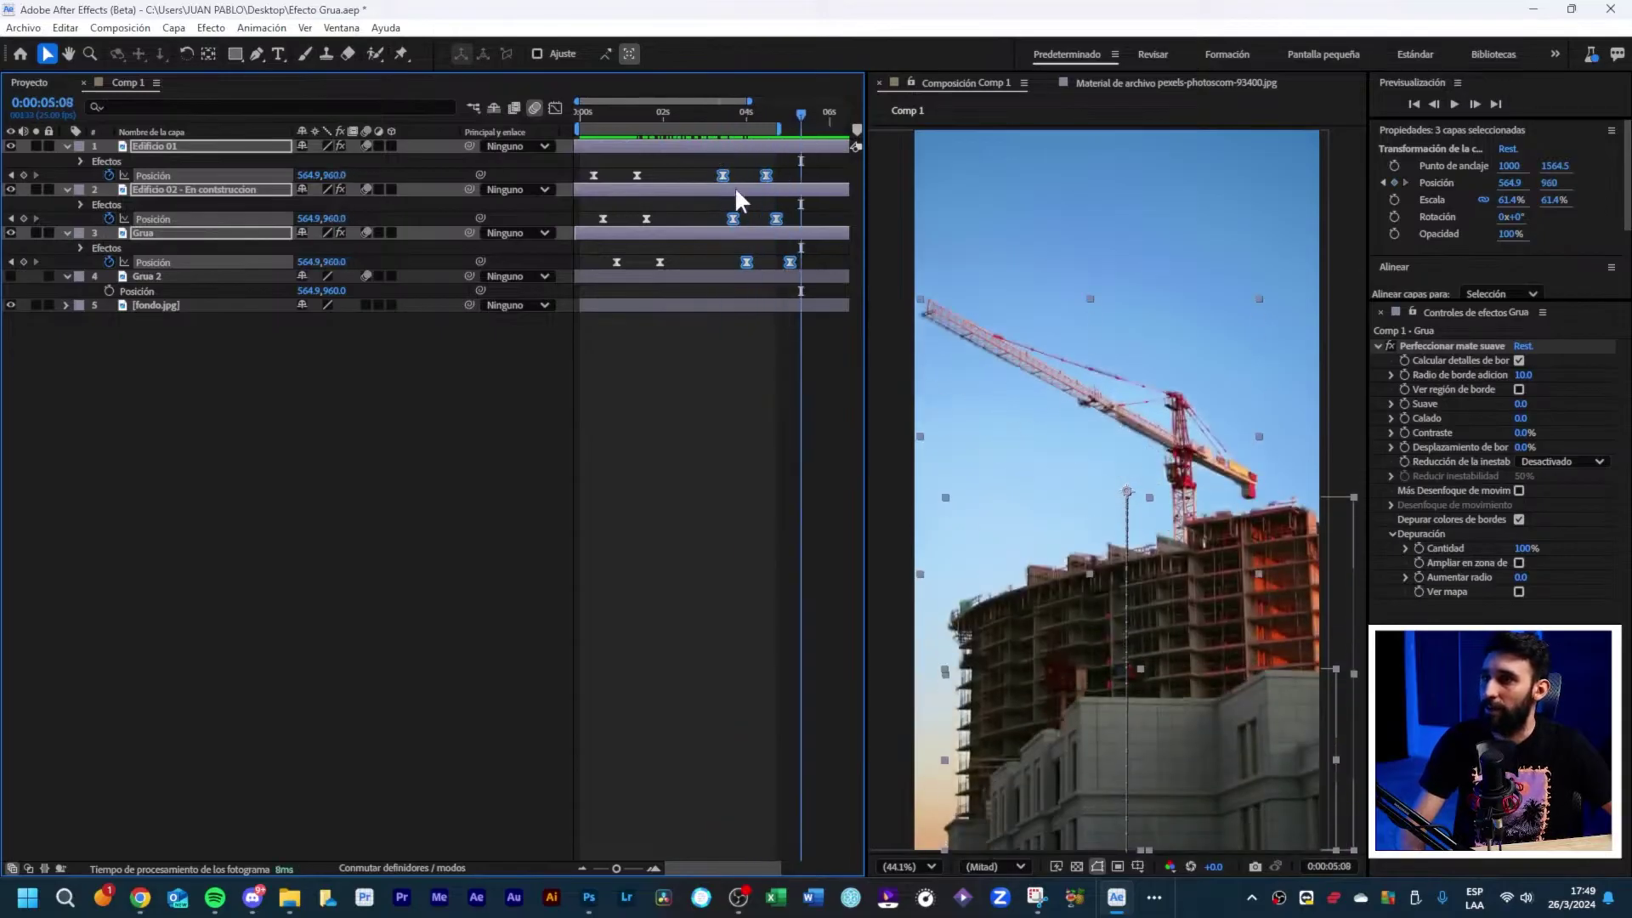
pyautogui.rightClick(723, 176)
pyautogui.moveTo(799, 437)
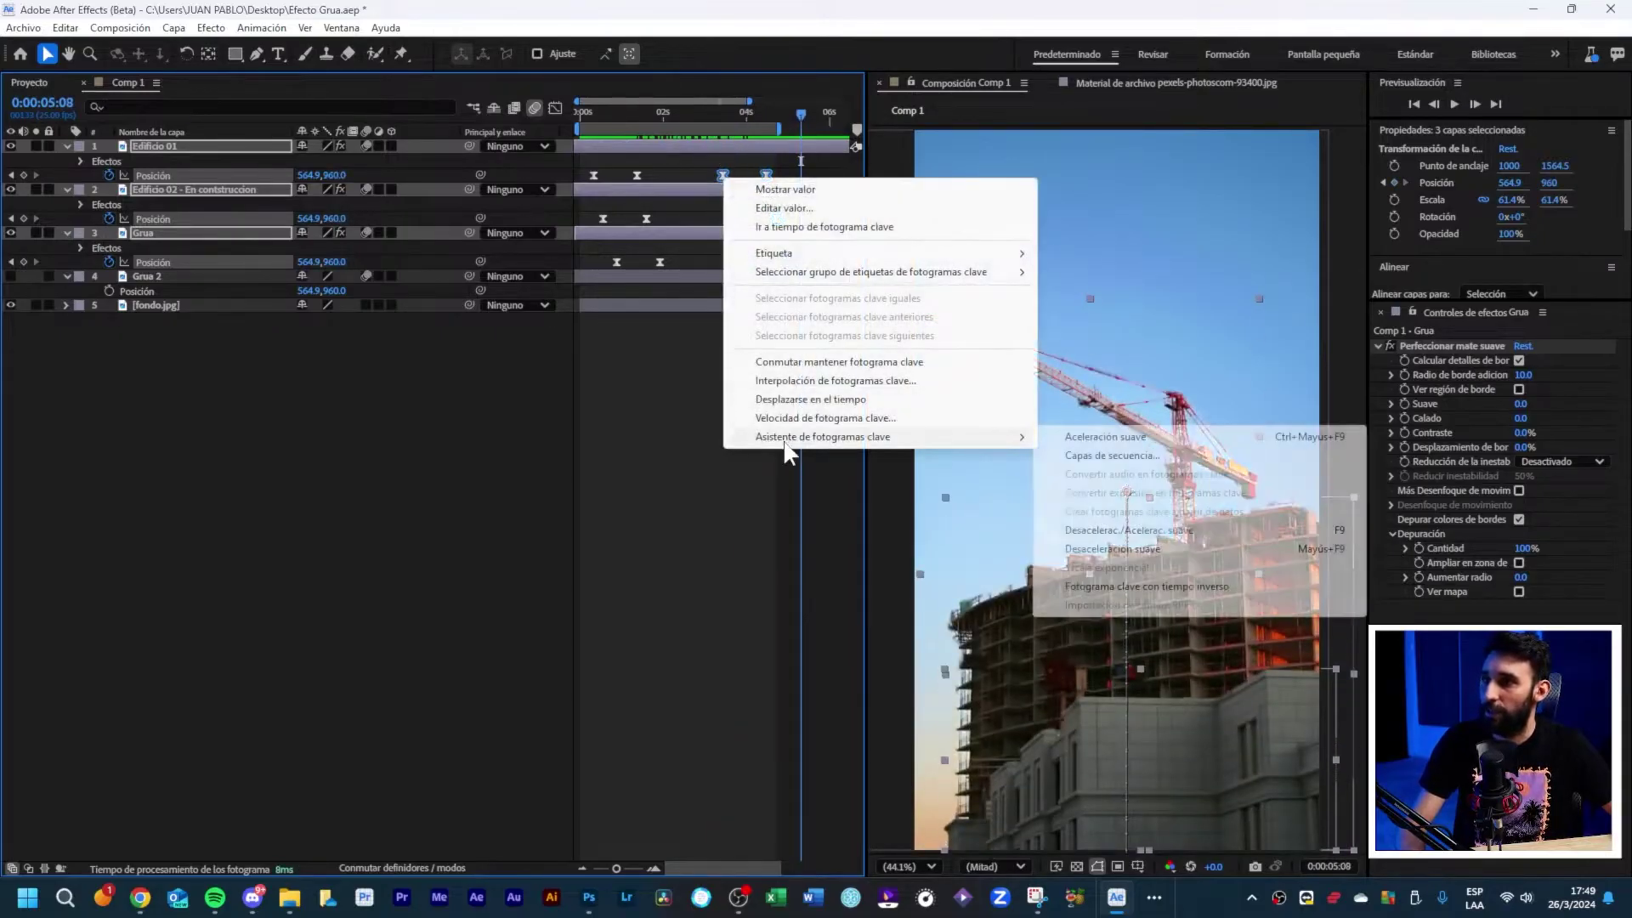
pyautogui.click(1095, 586)
pyautogui.moveTo(604, 113)
pyautogui.mouseDown()
pyautogui.moveTo(813, 134)
pyautogui.moveTo(689, 136)
pyautogui.mouseUp()
pyautogui.hotkey('ctrl', 'z')
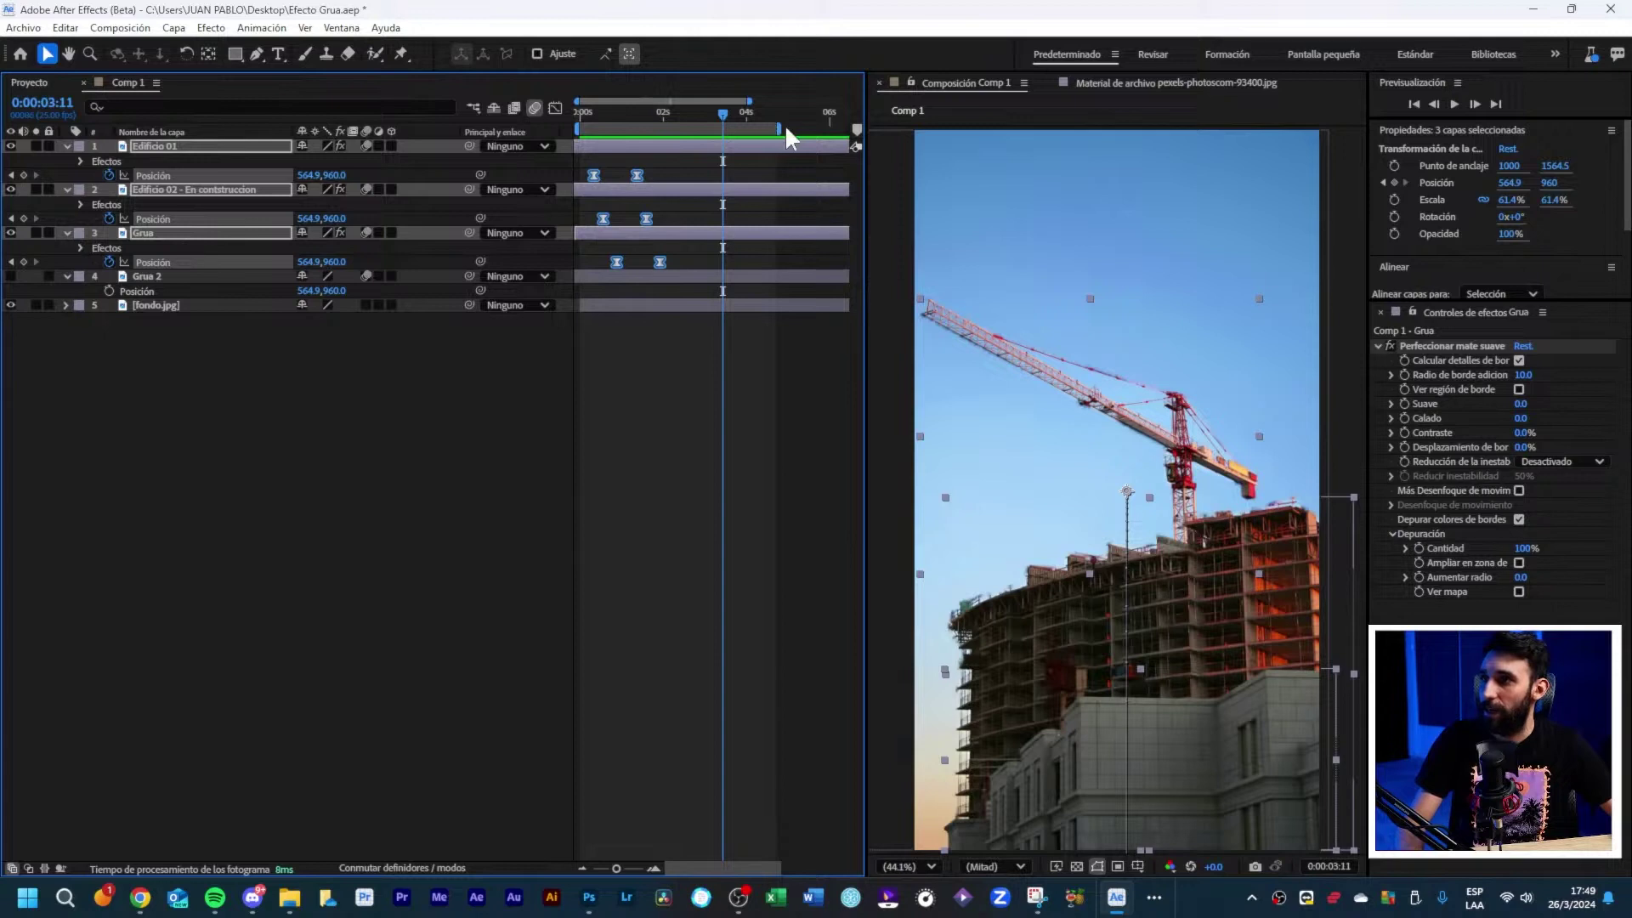
# Step: Copy the four layers' position keyframes and paste them reversed at 04:06 with Pegar fotogramas clave invertidos
pyautogui.click(579, 868)
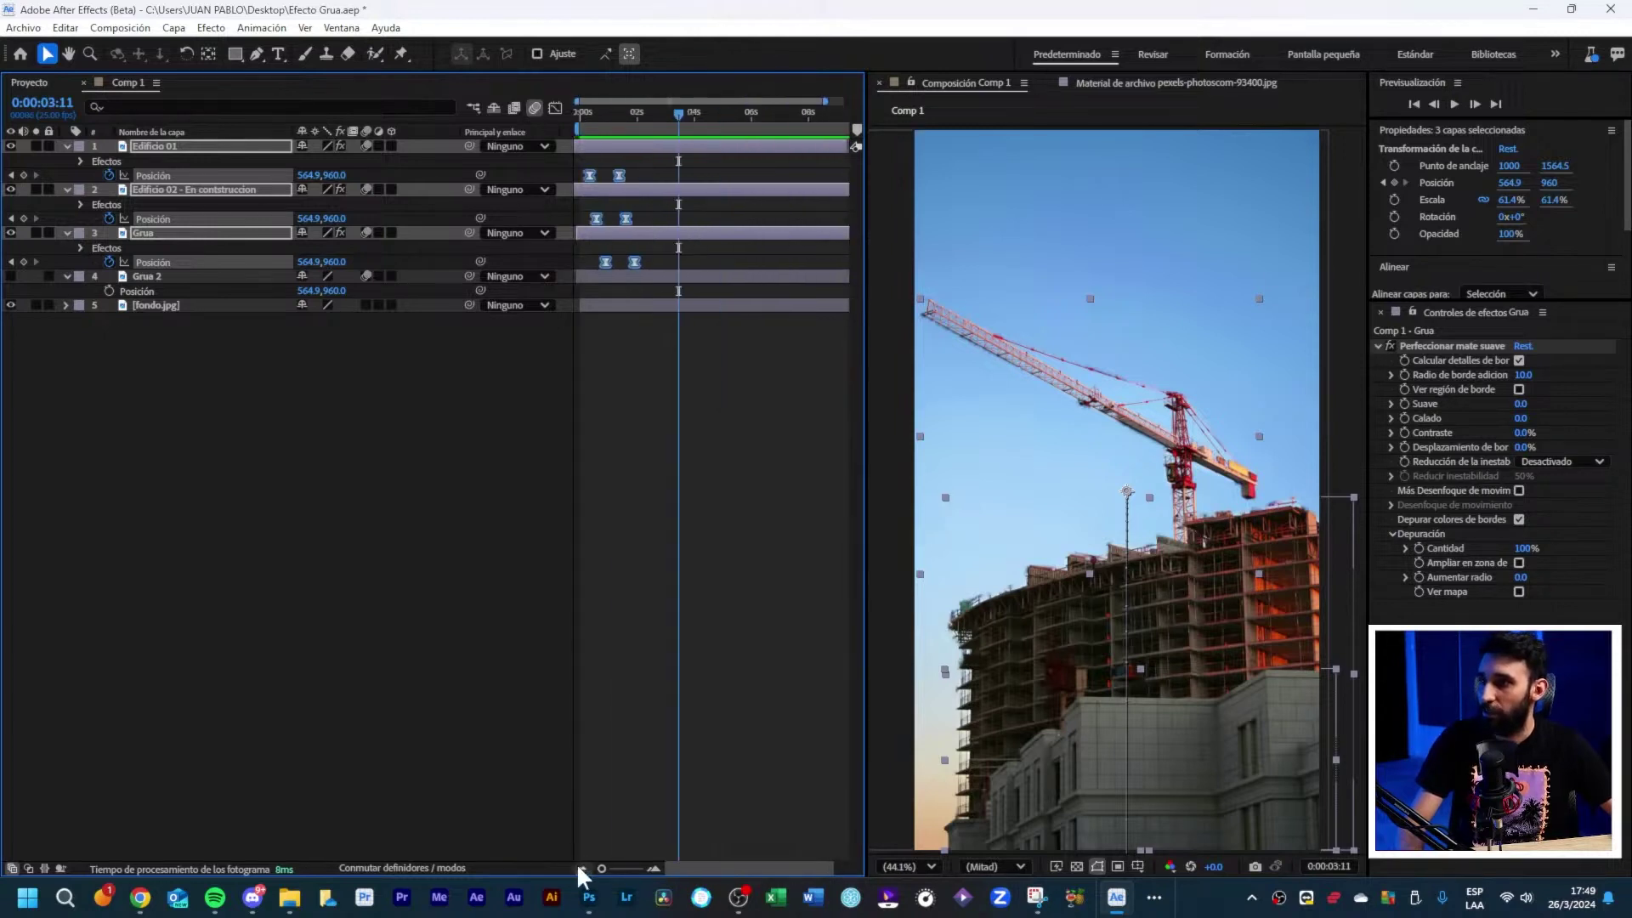
pyautogui.moveTo(781, 415); pyautogui.dragTo(573, 126)
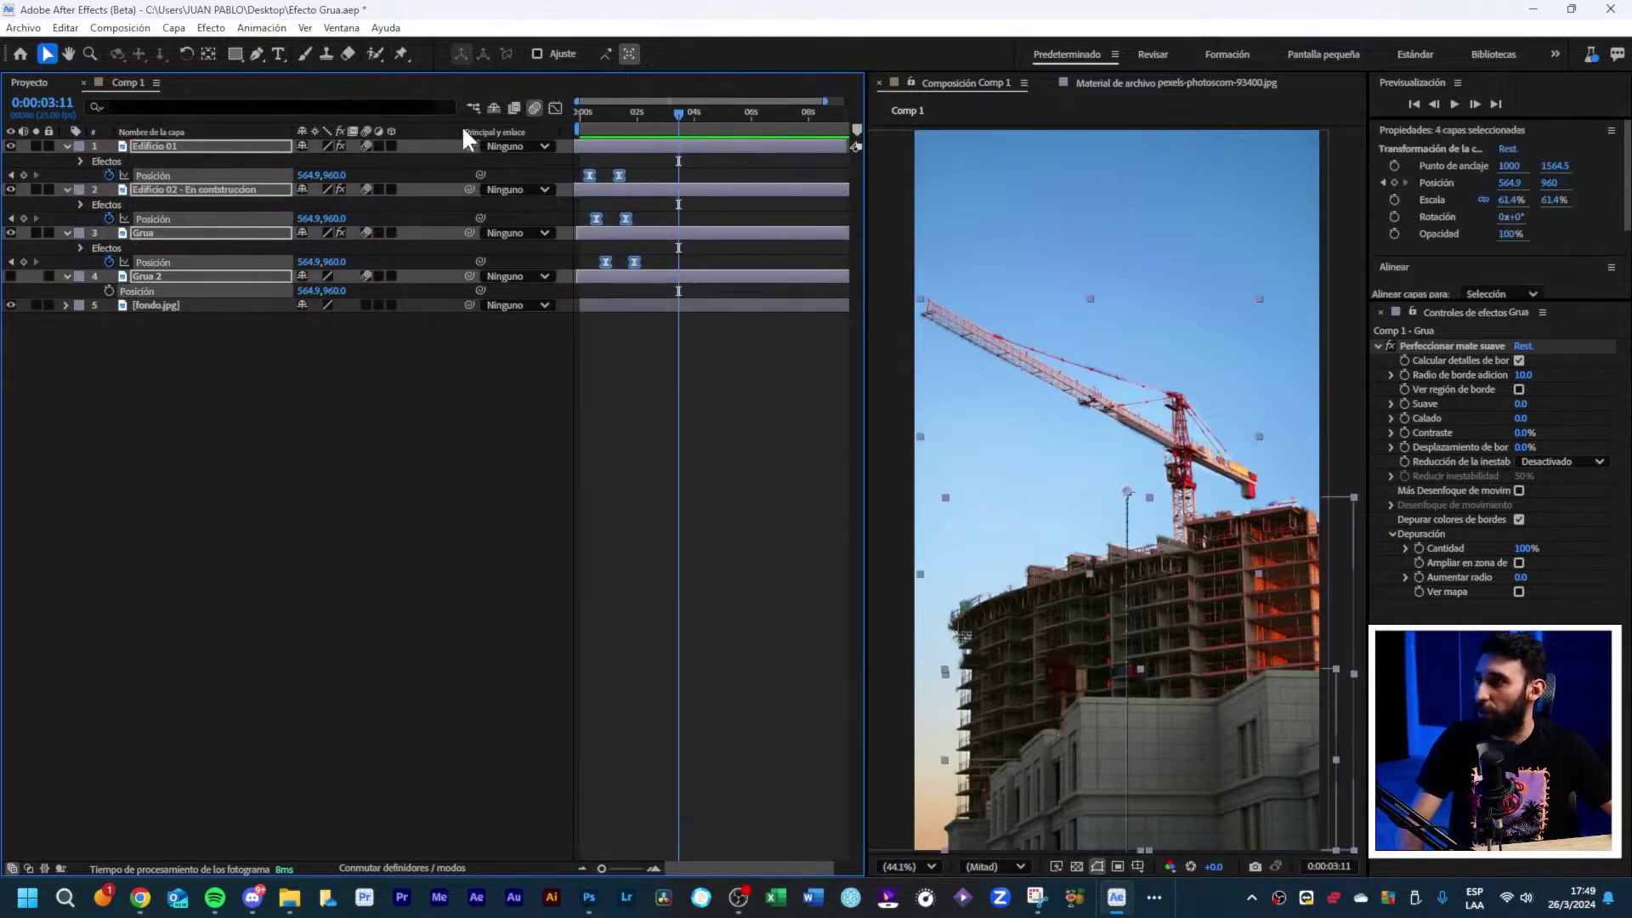
pyautogui.click(65, 28)
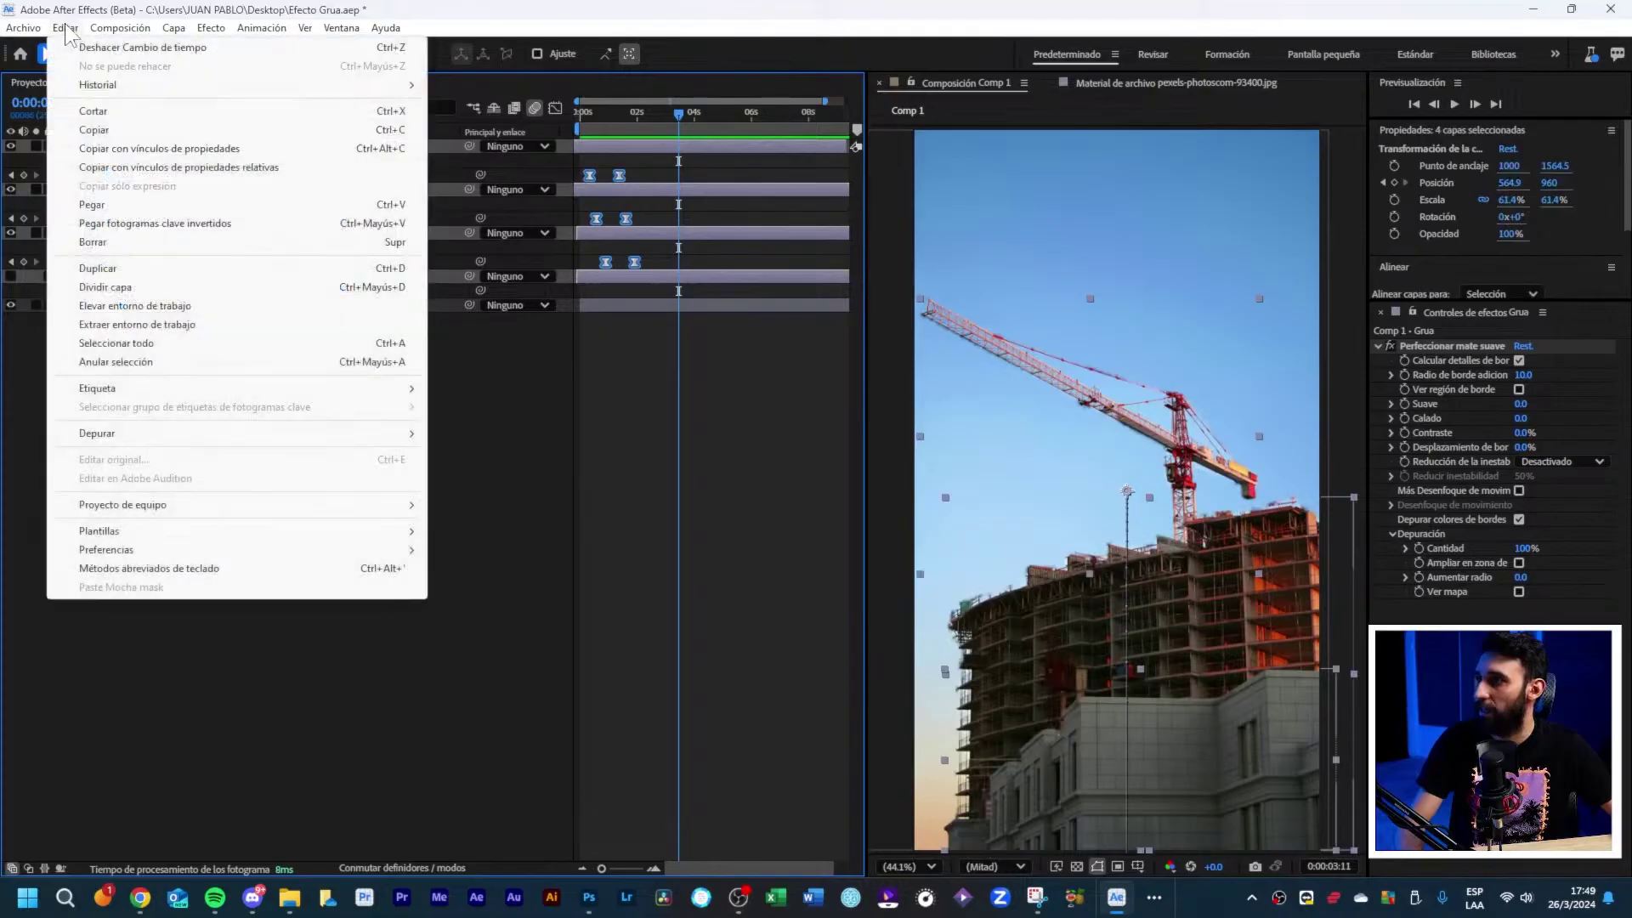
pyautogui.click(95, 130)
pyautogui.moveTo(574, 115); pyautogui.dragTo(700, 122)
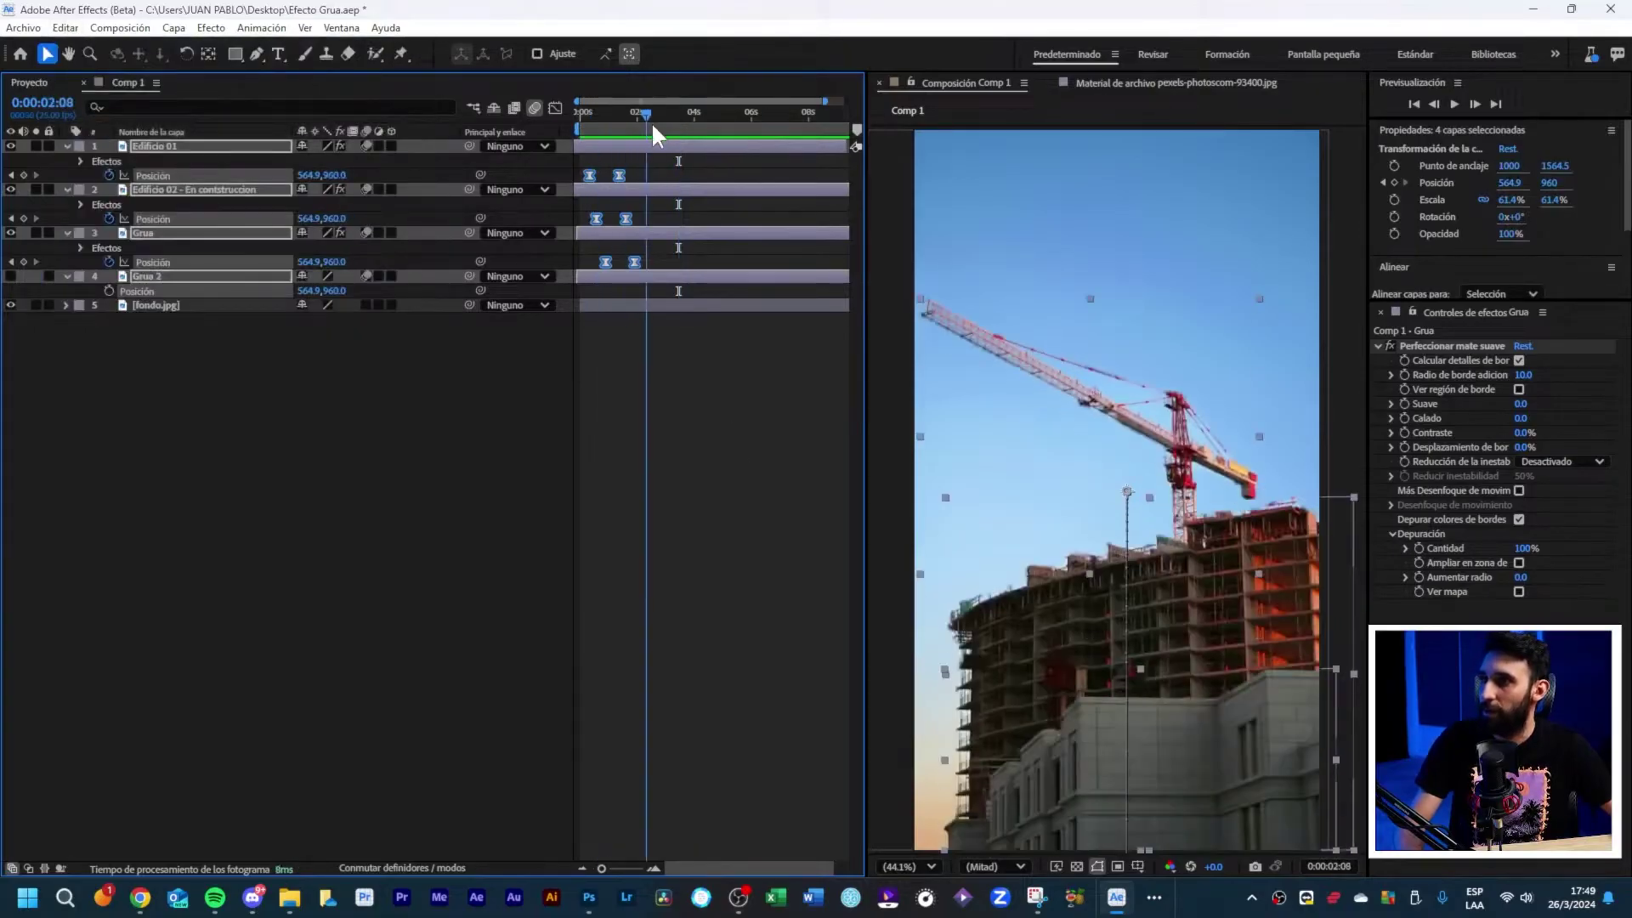
pyautogui.click(62, 29)
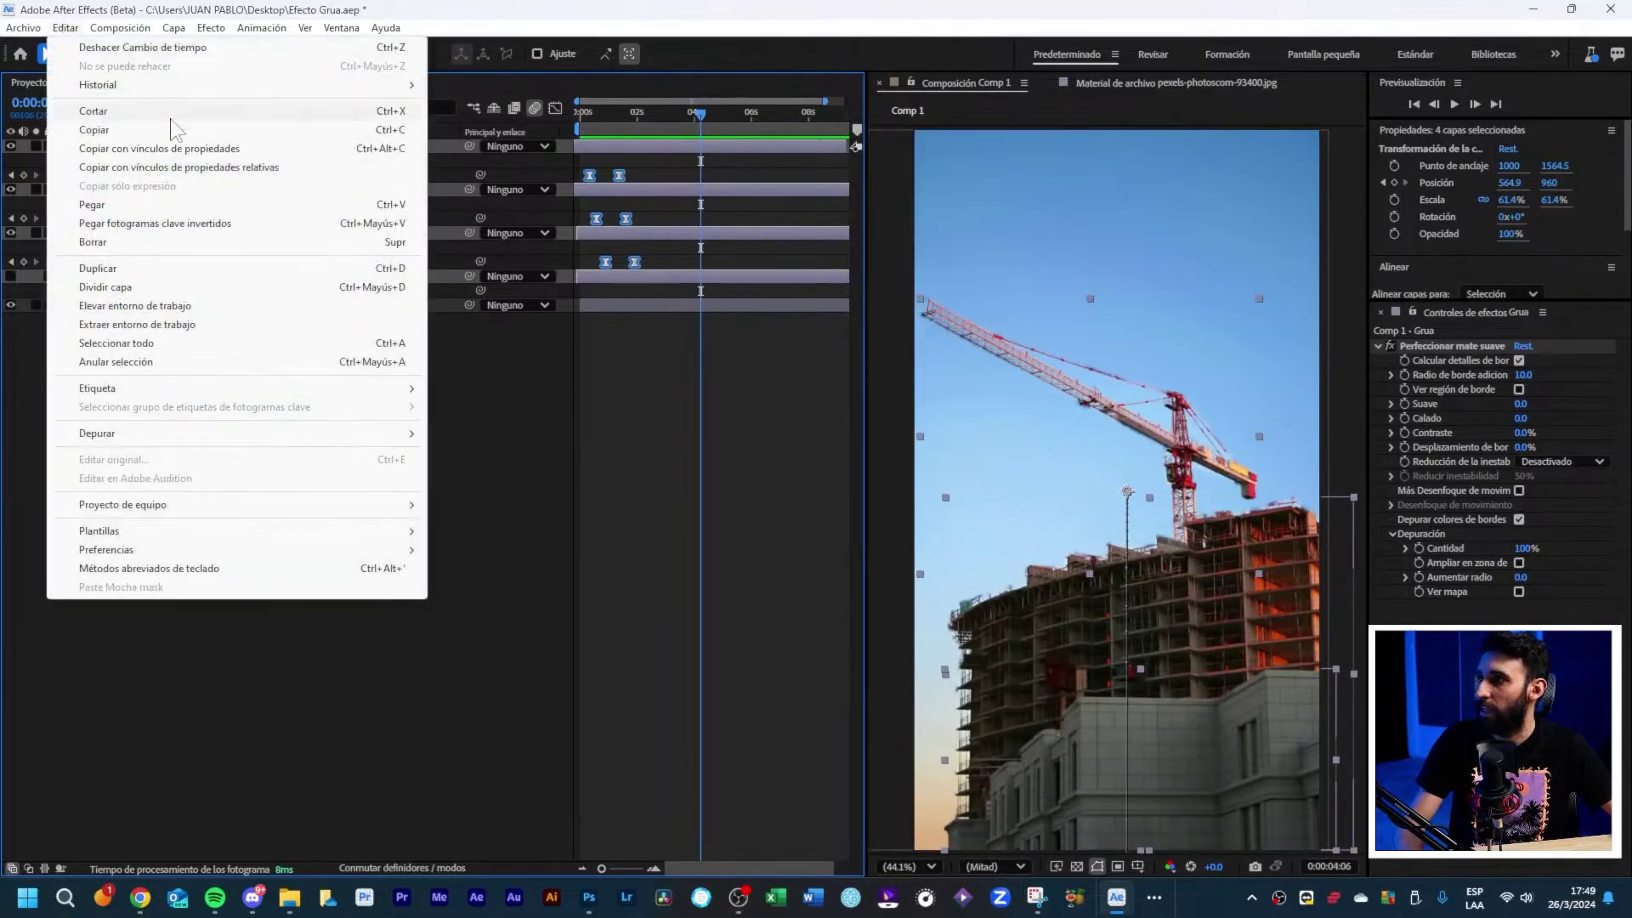
pyautogui.click(155, 224)
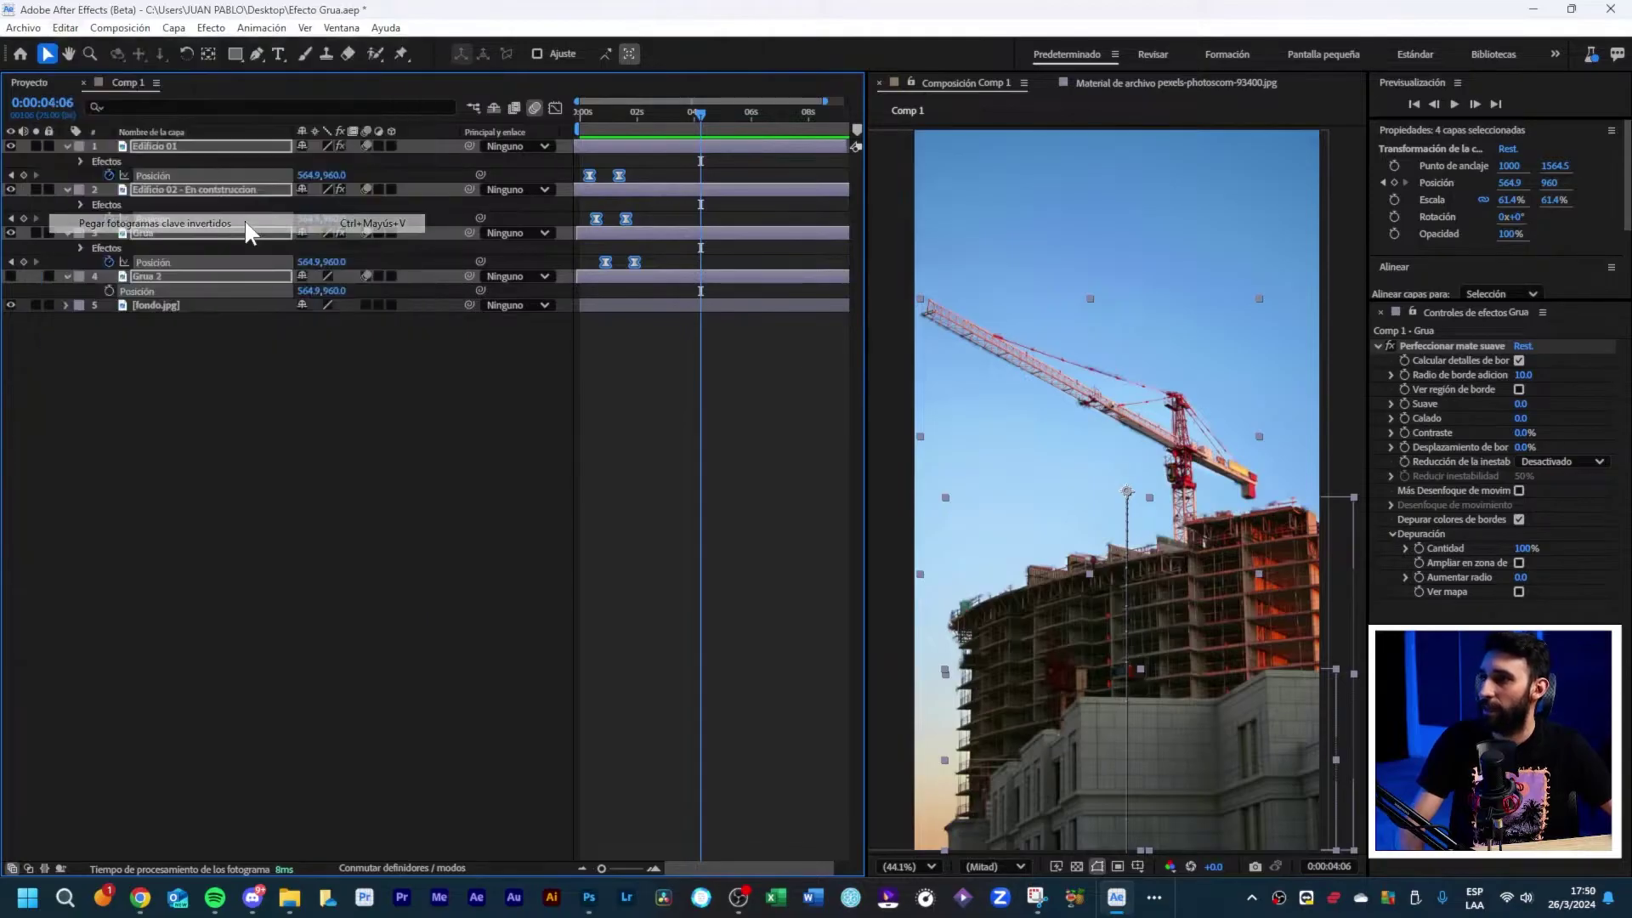
pyautogui.click(722, 111)
pyautogui.rightClick(650, 127)
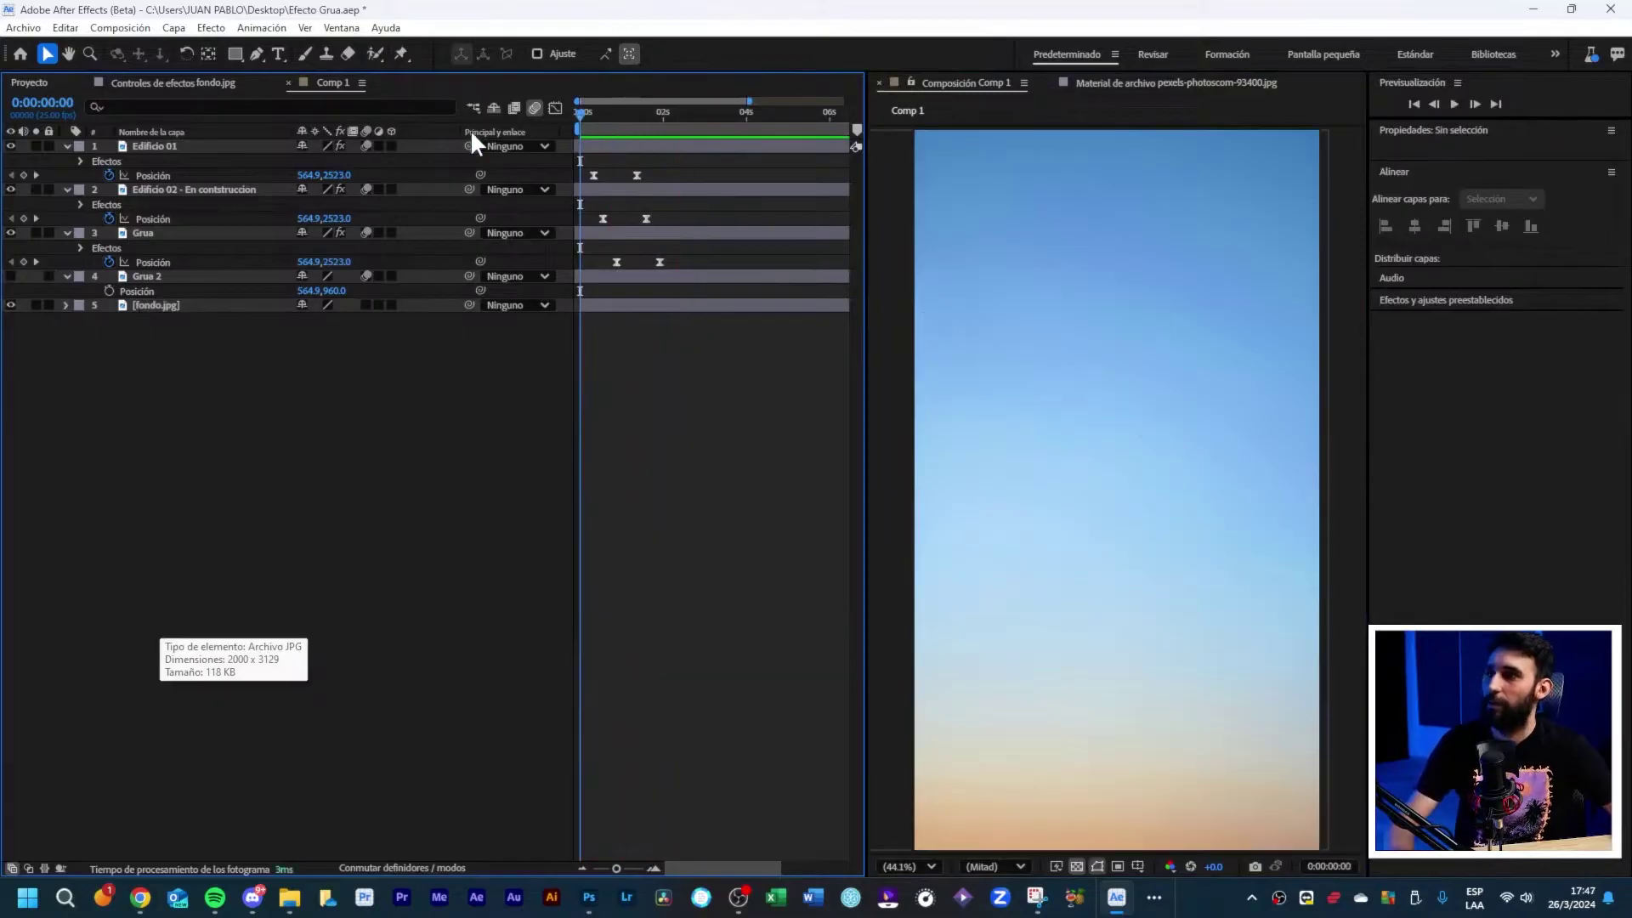
# Step: Preview, hide the fondo.jpg sky layer, and turn off the transparency grid to show black
pyautogui.press('space')
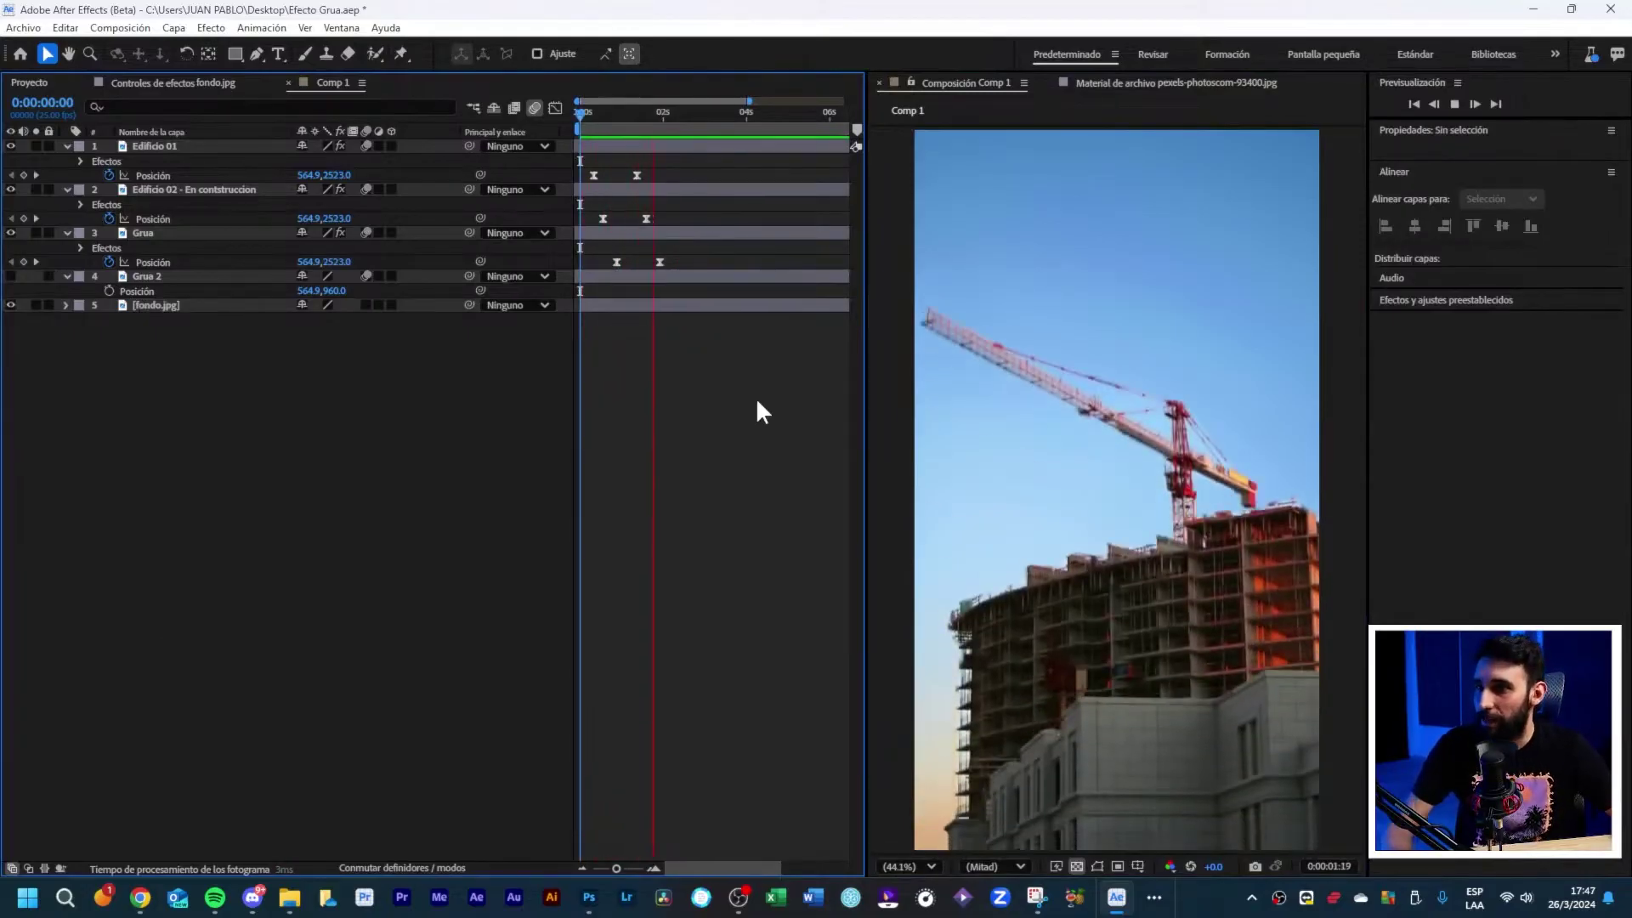
pyautogui.click(9, 305)
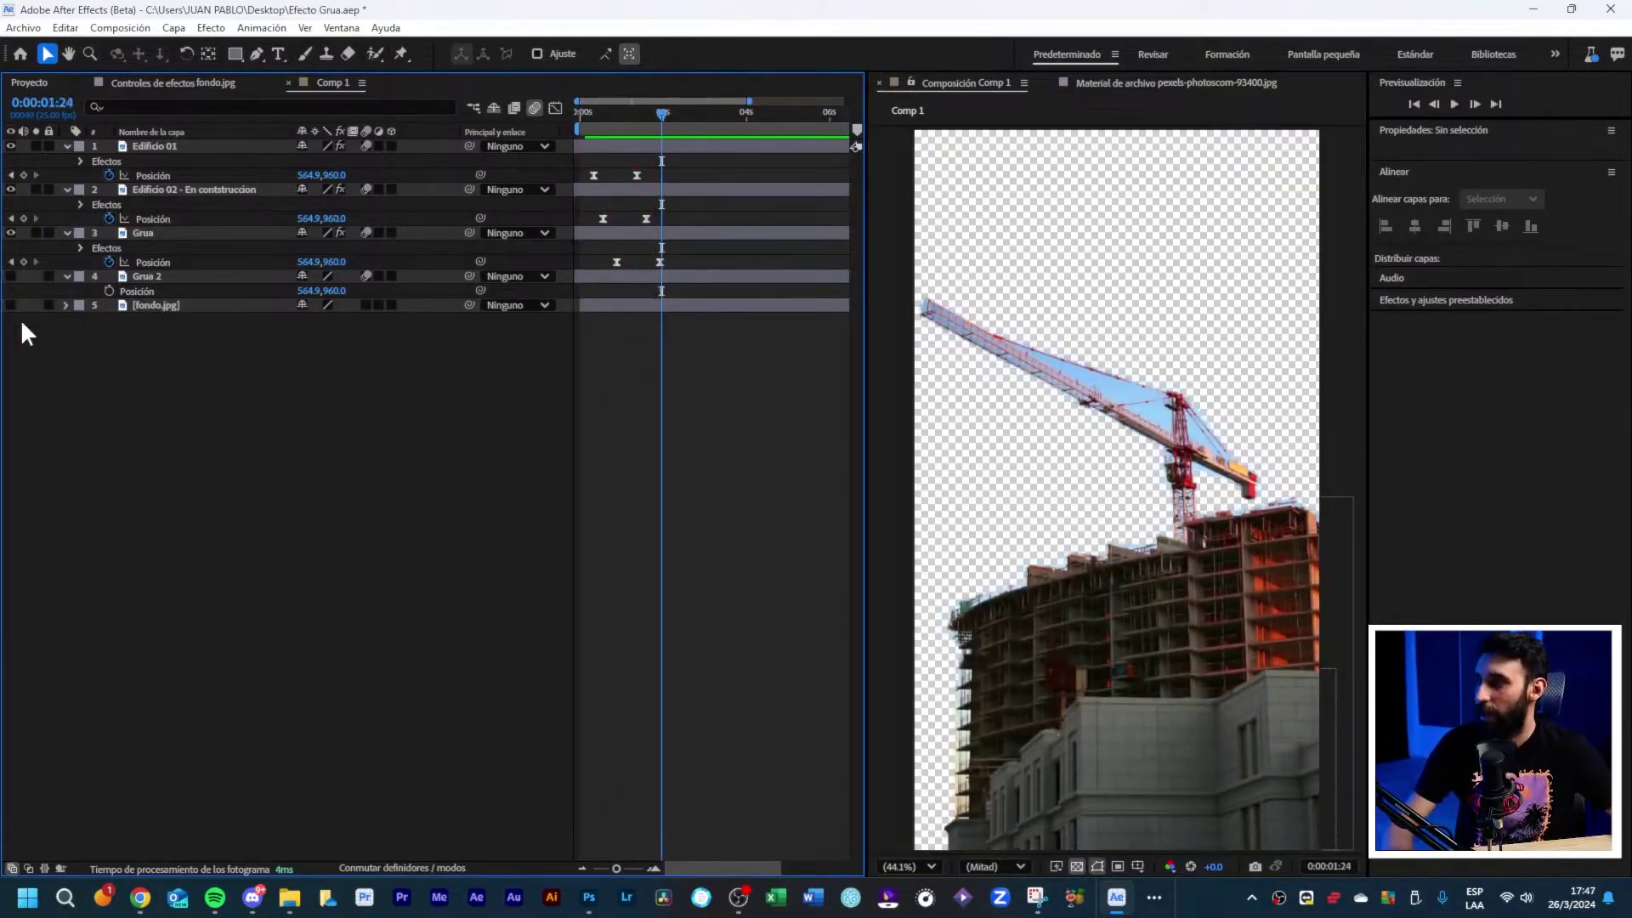
pyautogui.click(1078, 866)
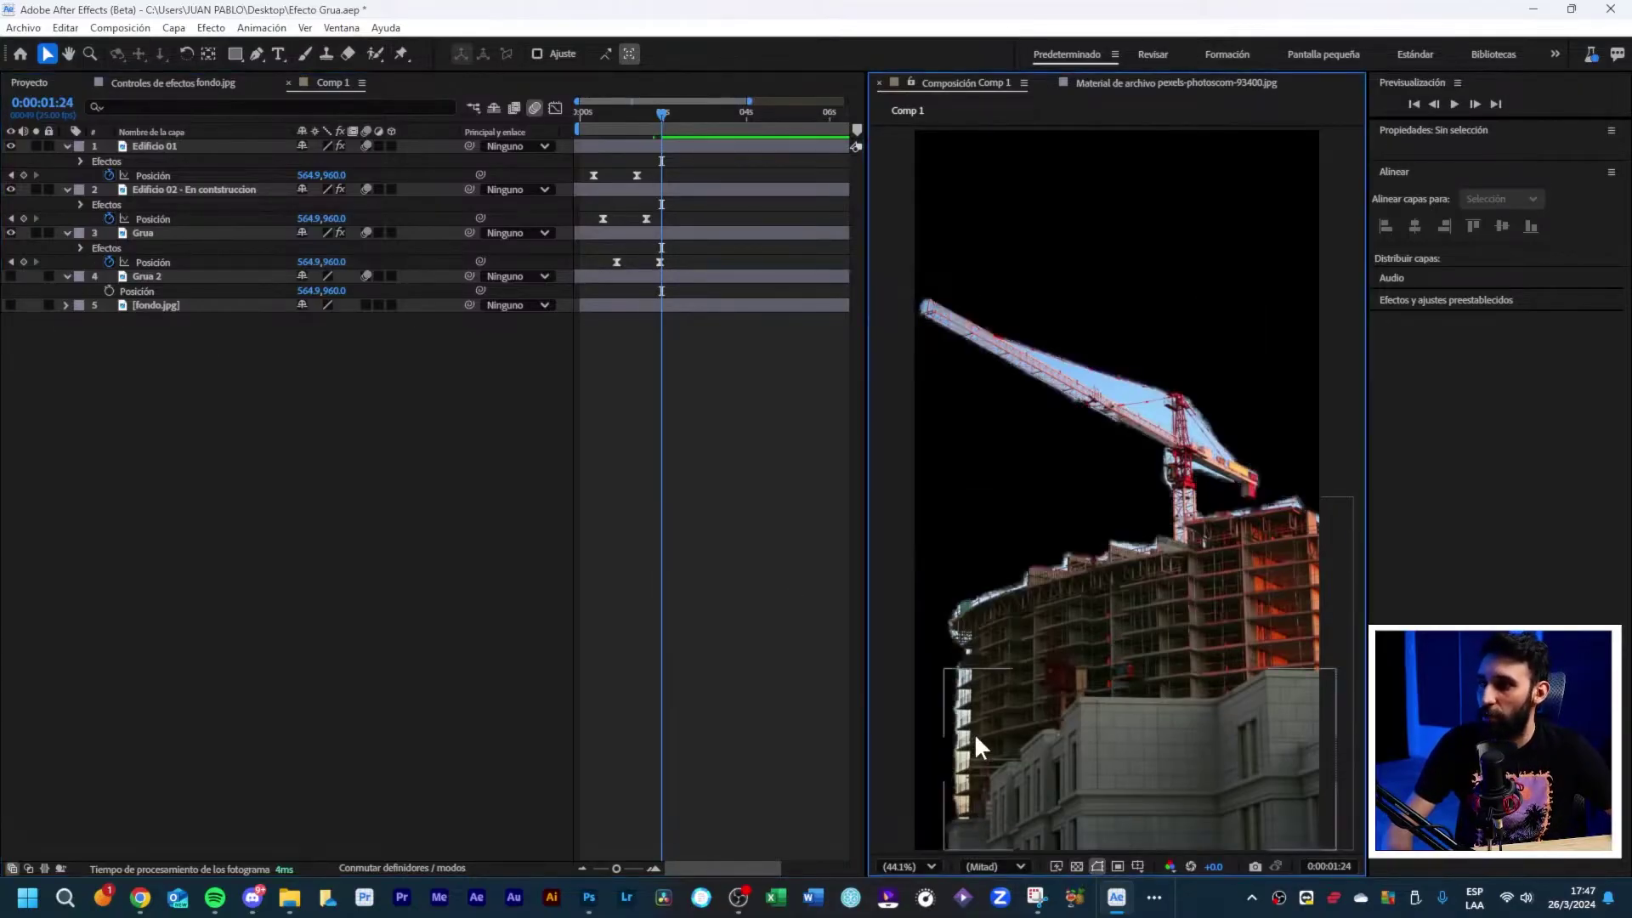
# Step: Solo Edificio 01 and Grua to inspect them, then unsolo and show Grua 2 again
pyautogui.click(1073, 790)
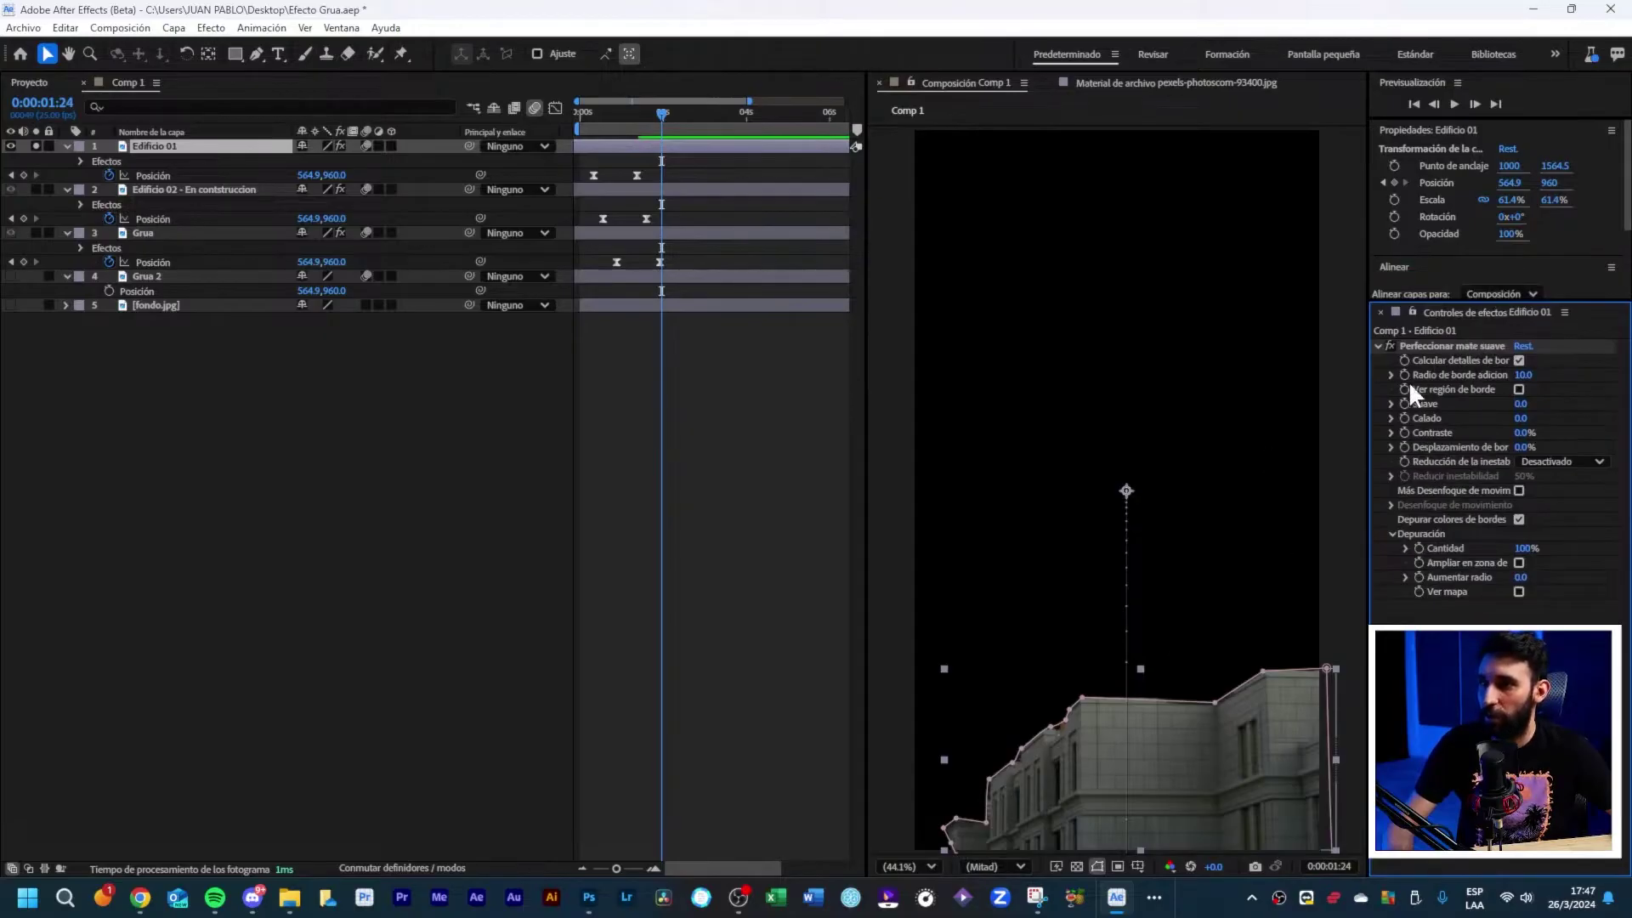
pyautogui.hotkey('ctrl', 'shift', 'a')
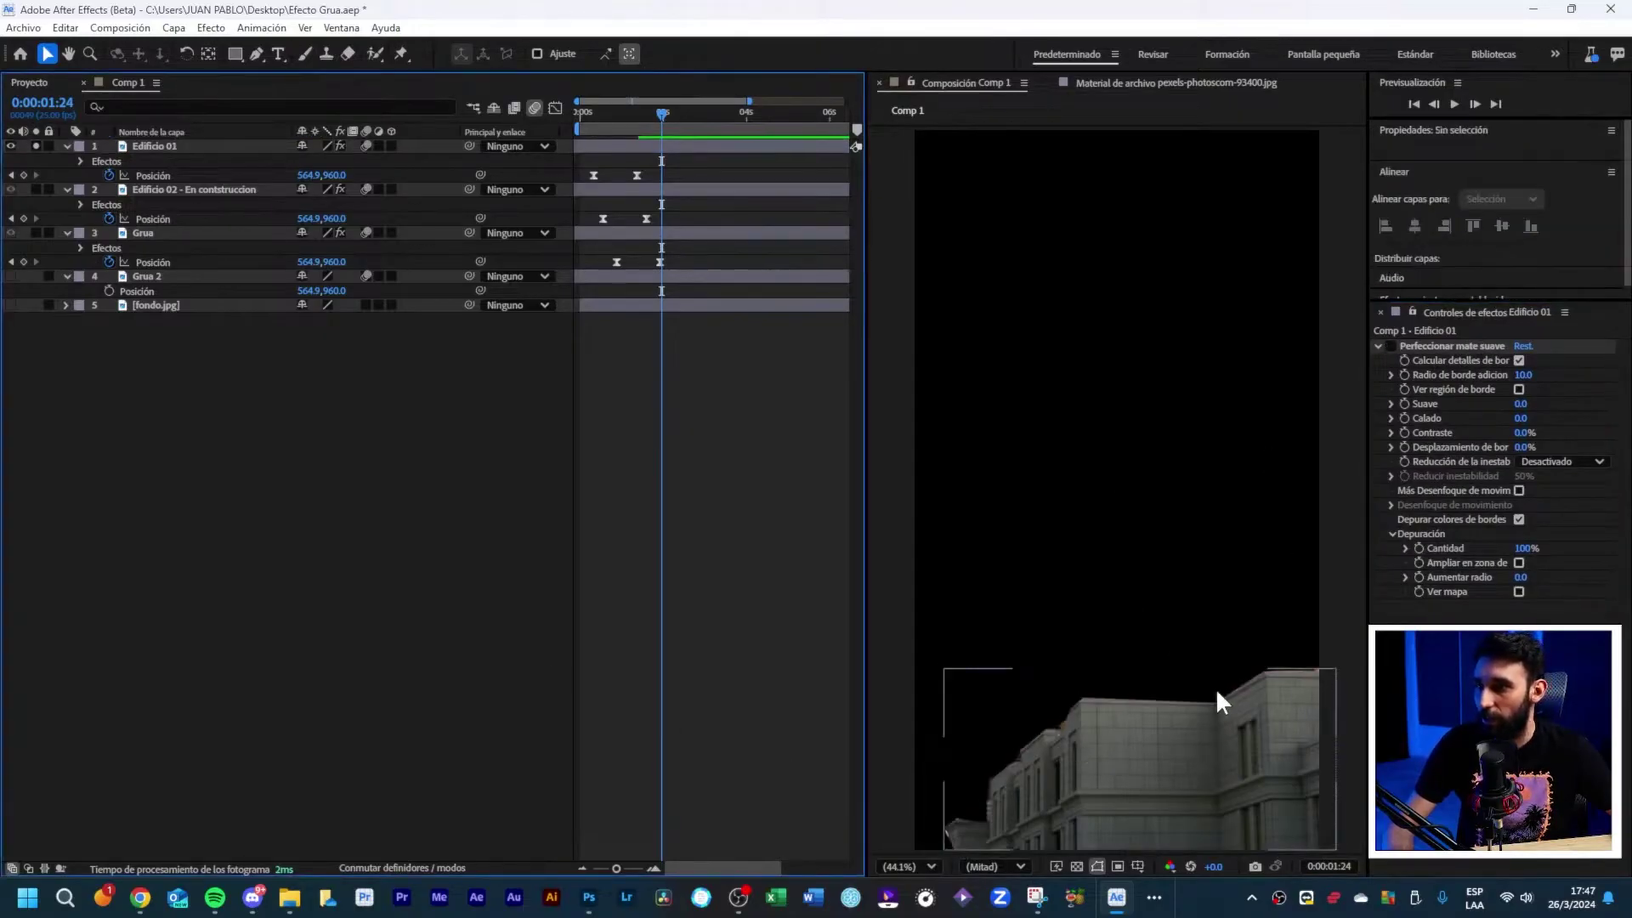
pyautogui.click(1085, 751)
pyautogui.click(552, 568)
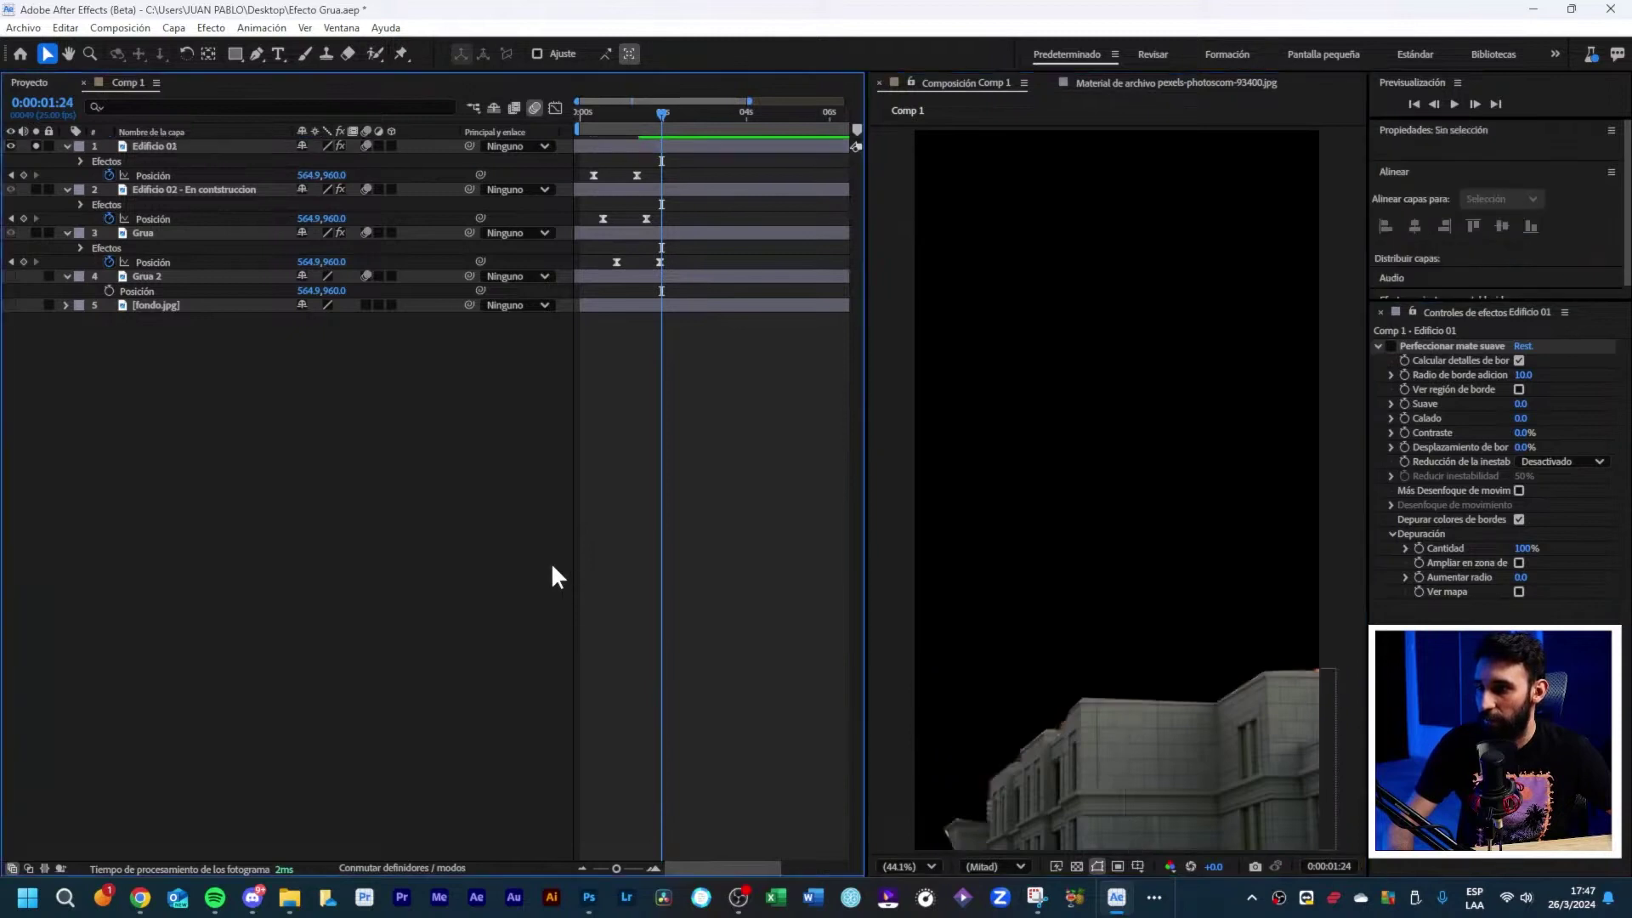
pyautogui.click(1385, 345)
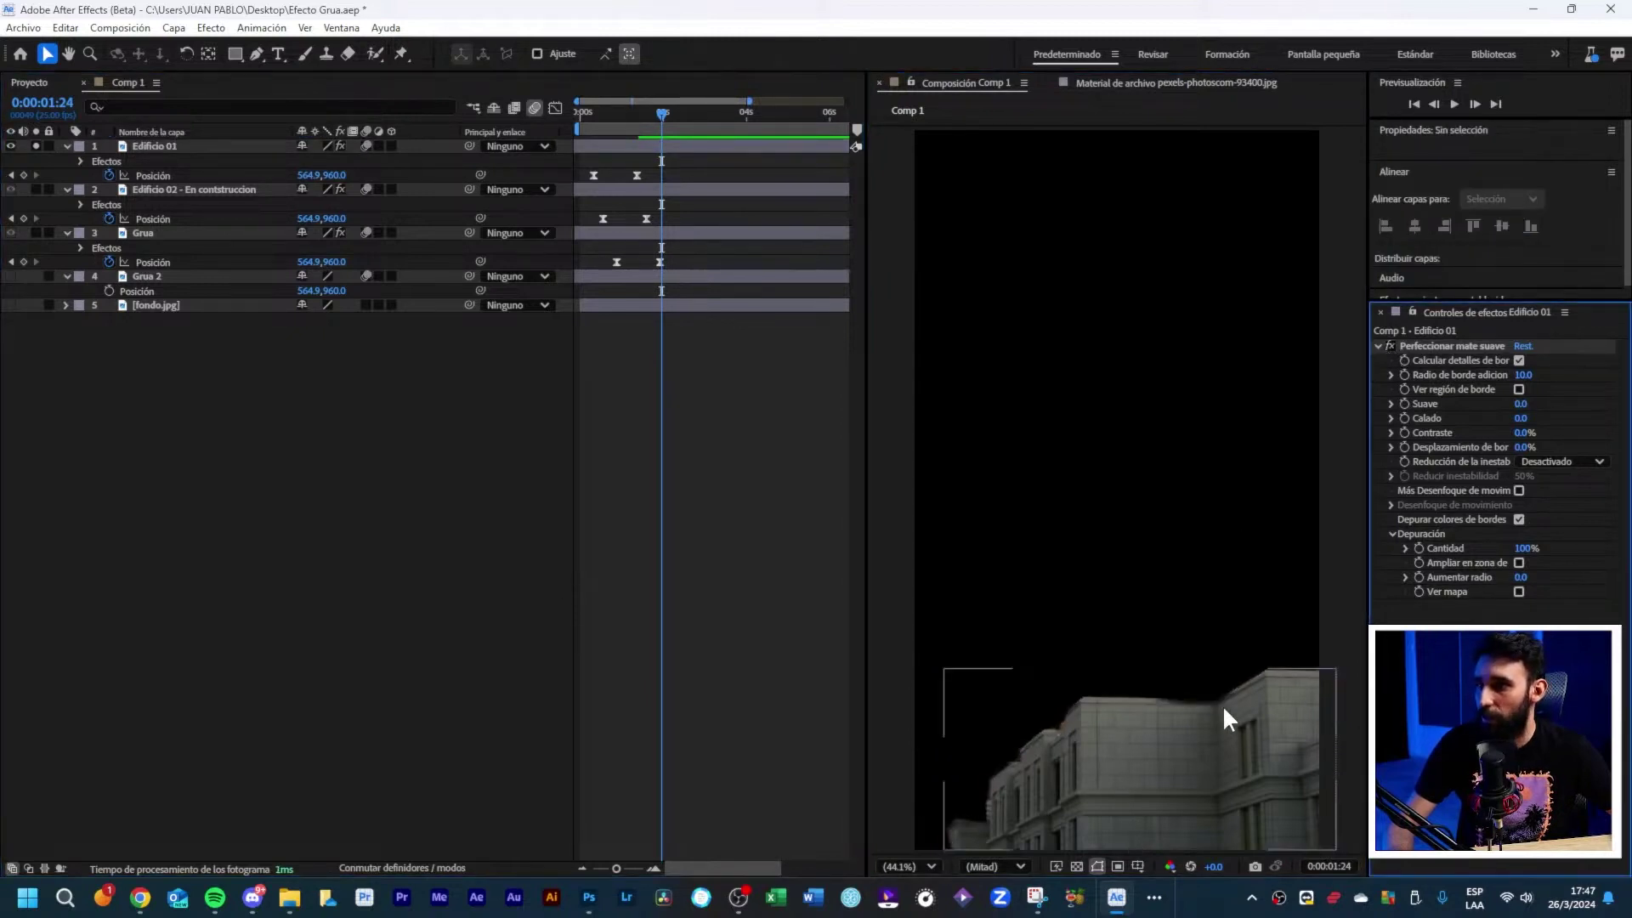
pyautogui.hotkey('ctrl', 'Down')
pyautogui.hotkey('ctrl', 'Down')
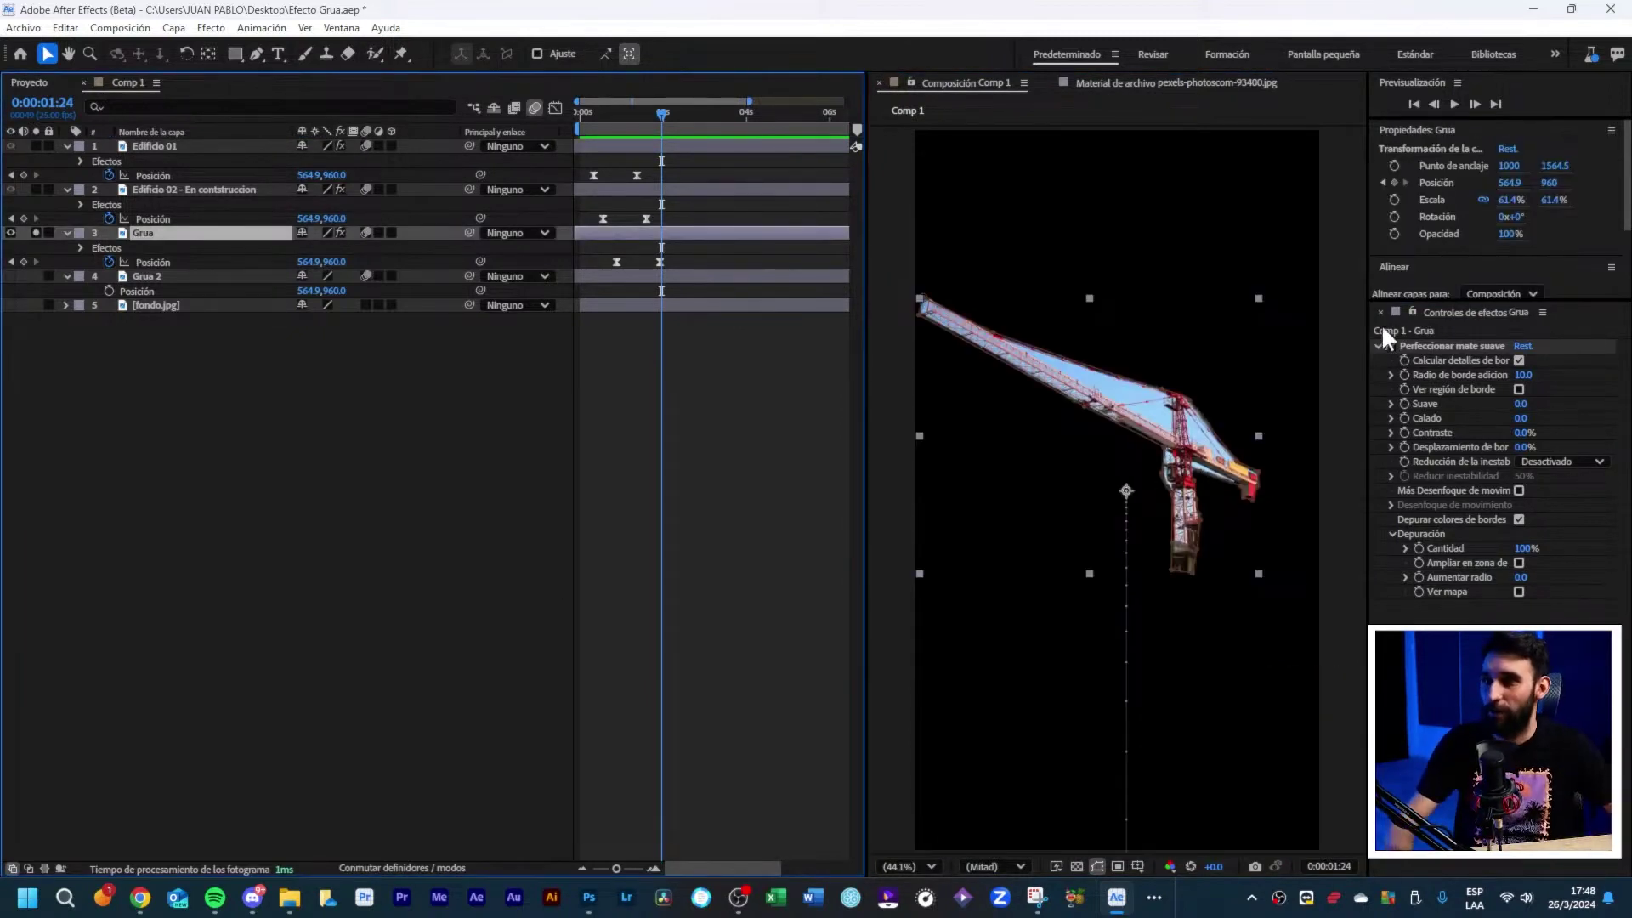
pyautogui.click(35, 232)
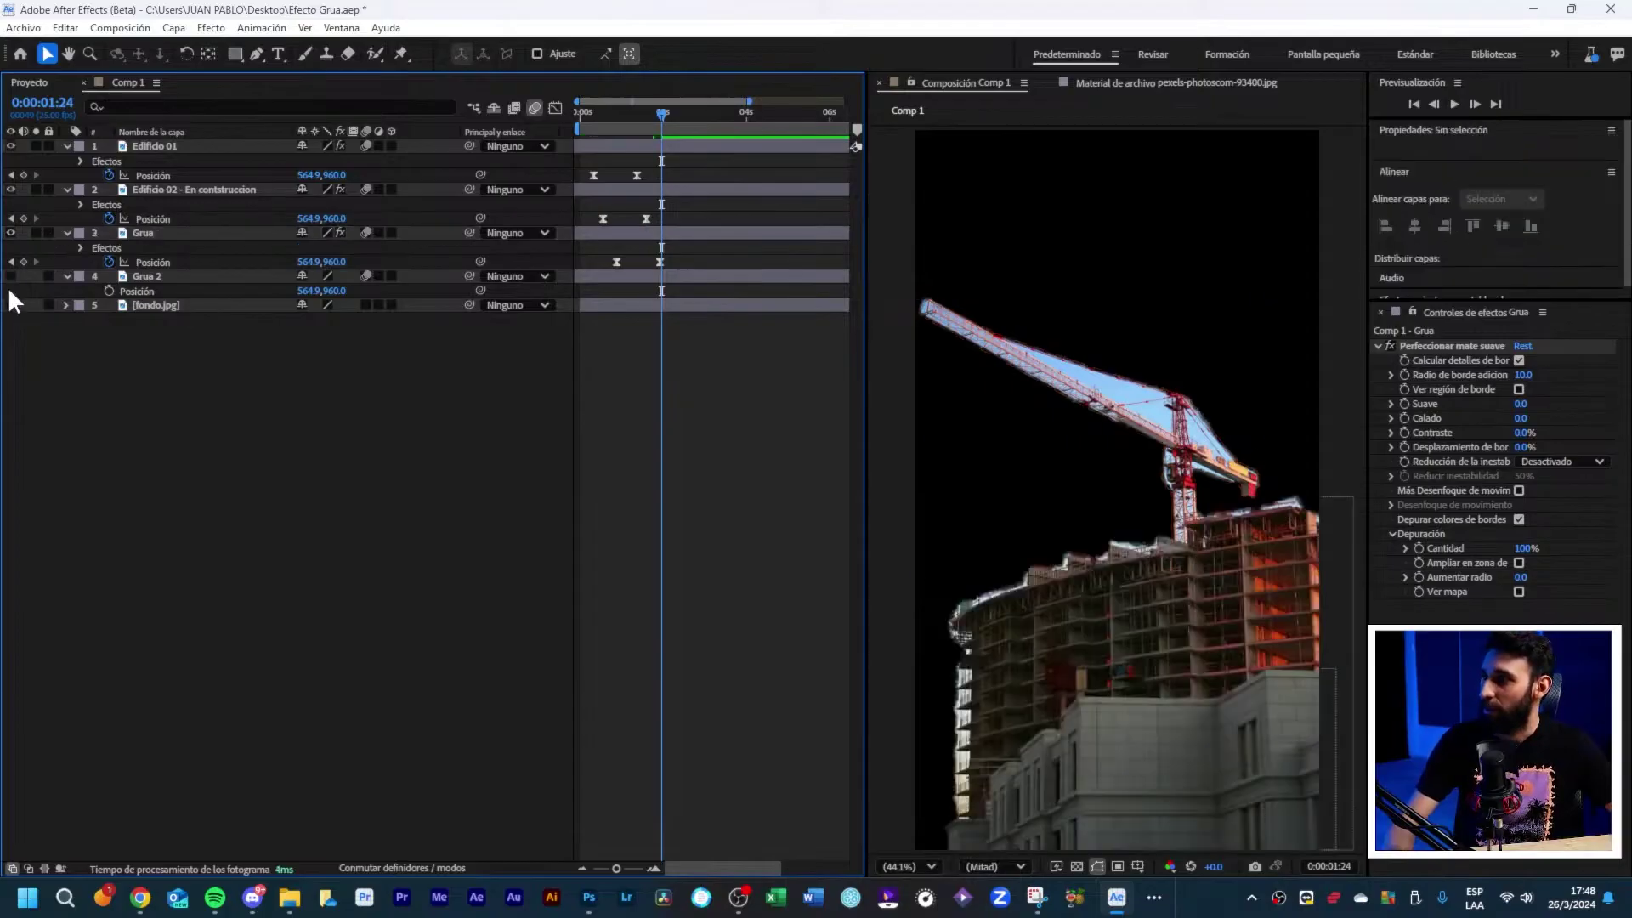
pyautogui.click(11, 276)
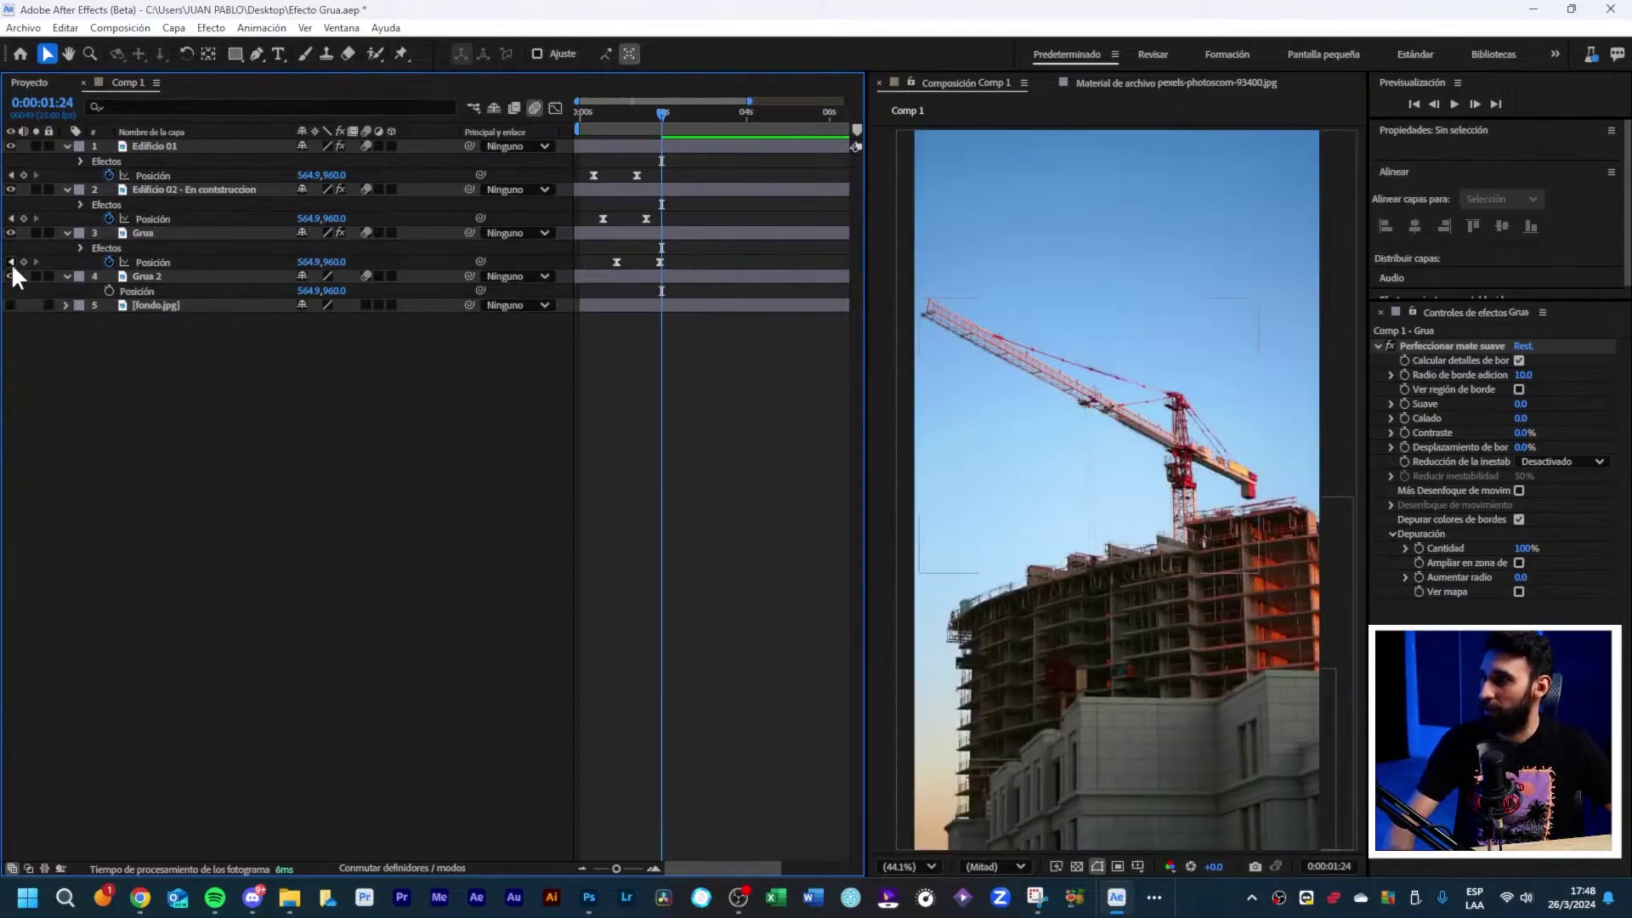
pyautogui.press('pageup')
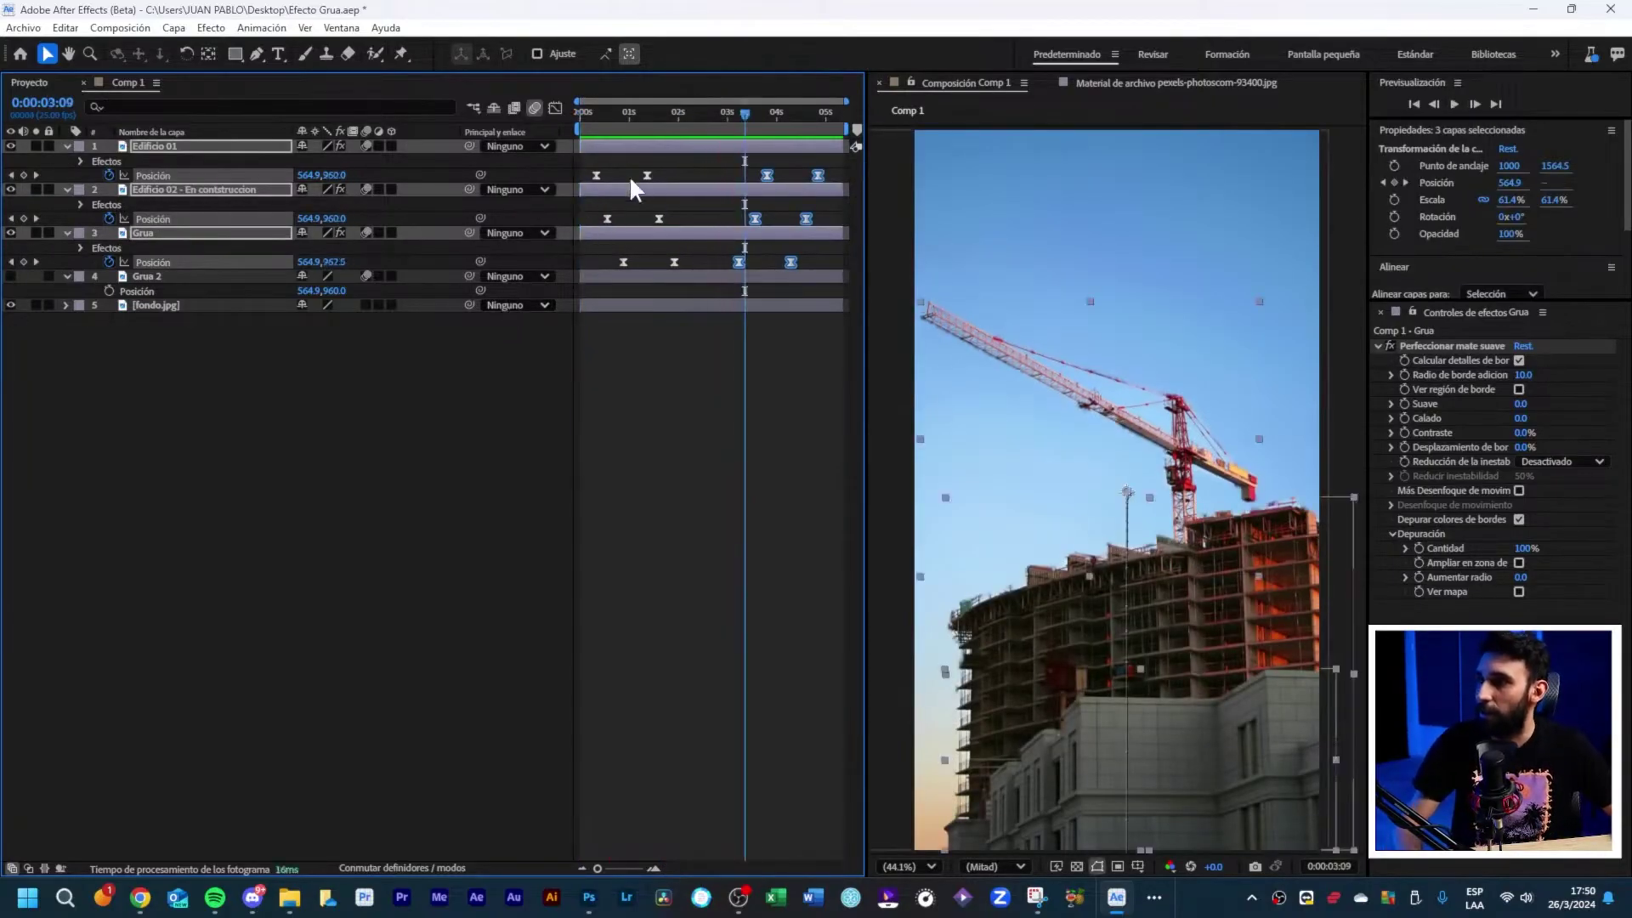
# Step: Move the layers' second keyframes closer and the exit keyframes later, then preview
pyautogui.moveTo(619, 157); pyautogui.dragTo(667, 262)
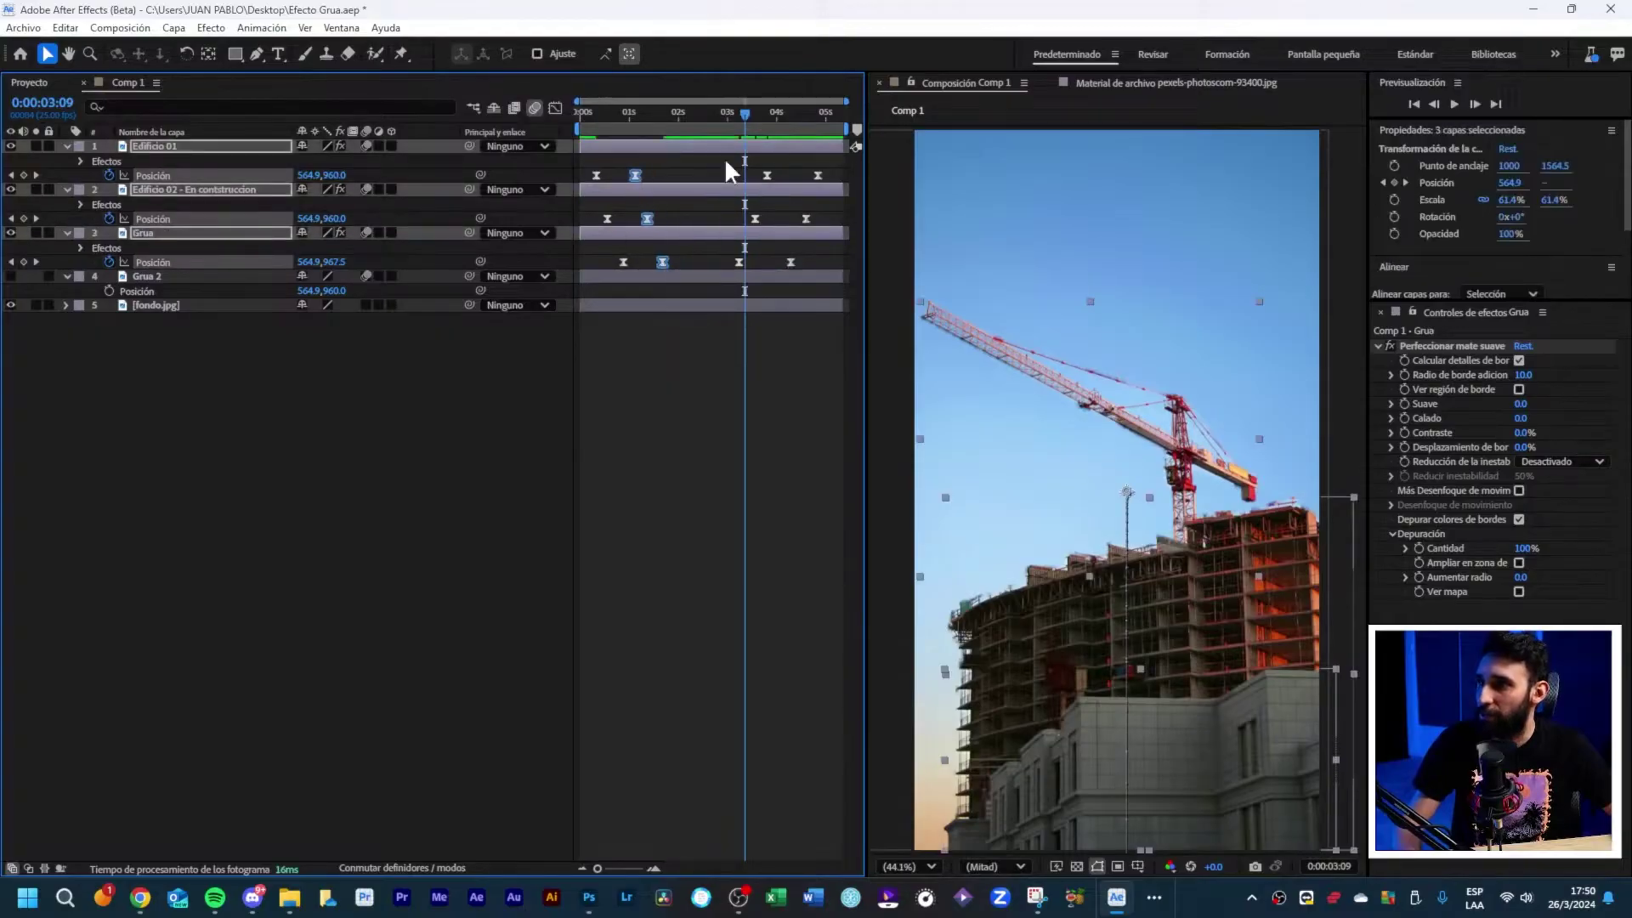
pyautogui.moveTo(725, 157)
pyautogui.mouseDown()
pyautogui.moveTo(770, 268)
pyautogui.moveTo(757, 259)
pyautogui.mouseUp()
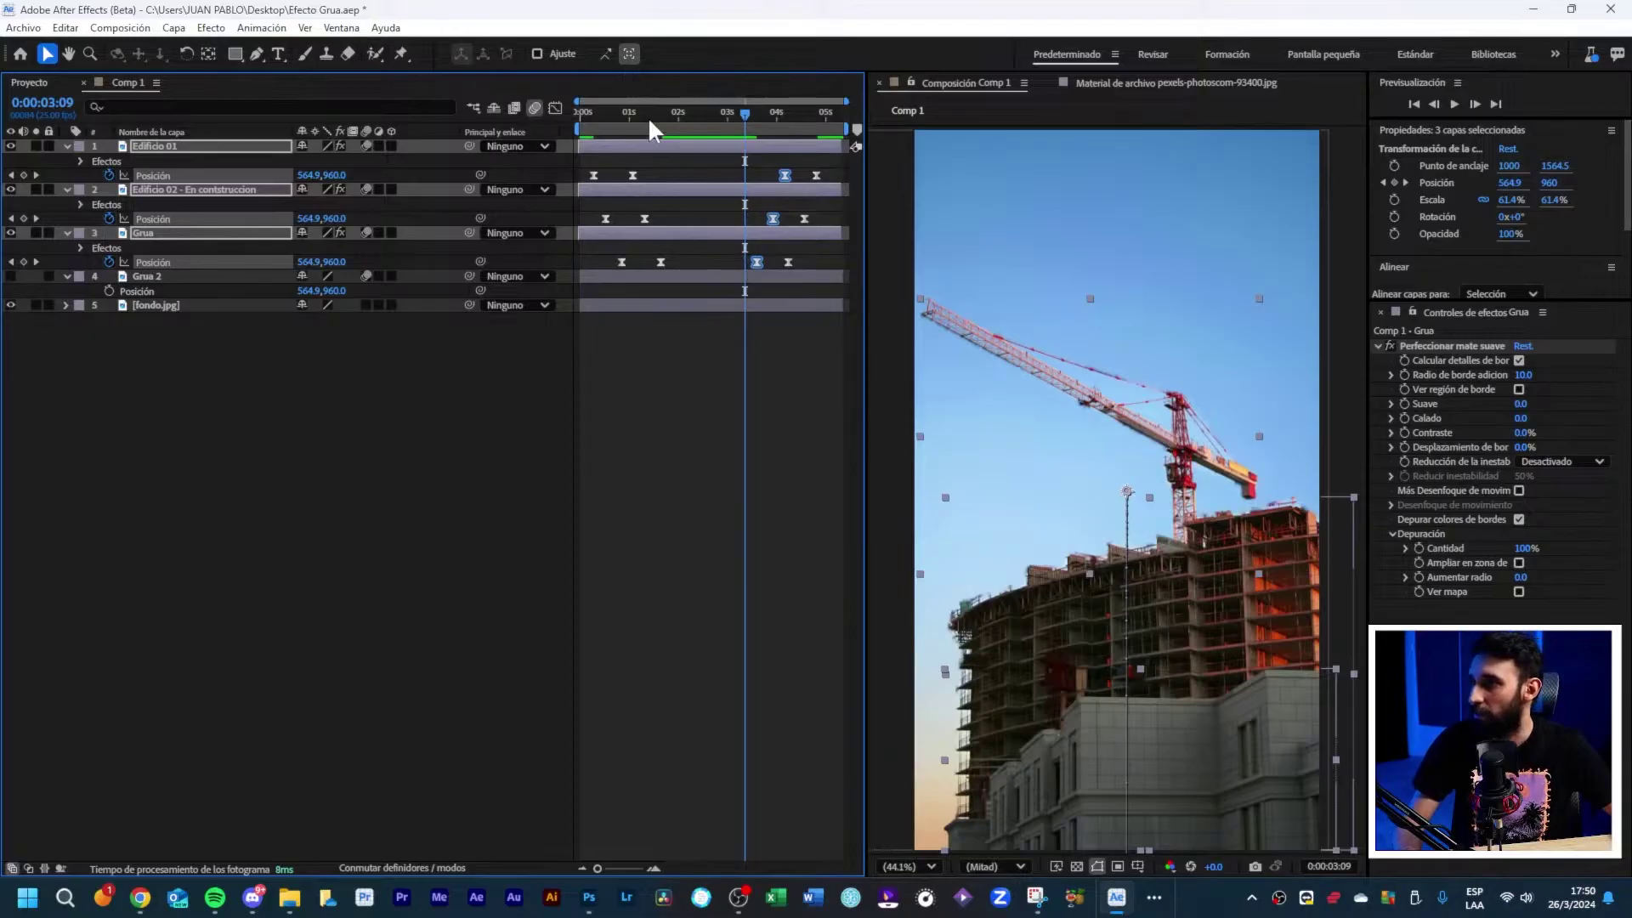
pyautogui.press('space')
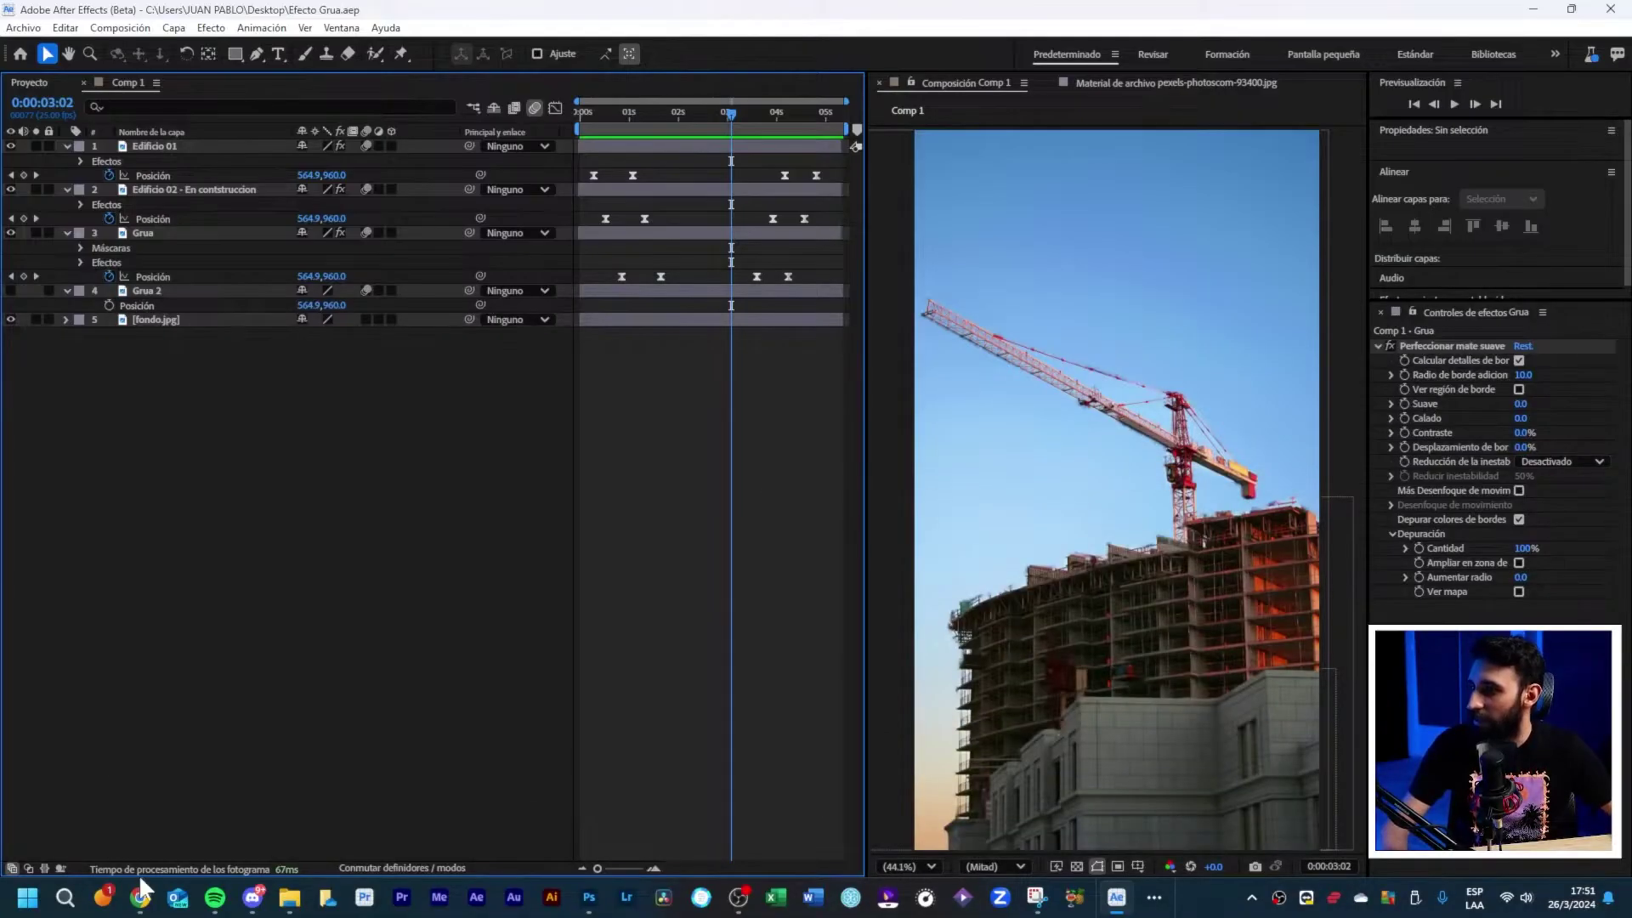
# Step: Bring up the Instagram festival reference post in Chrome
pyautogui.click(141, 895)
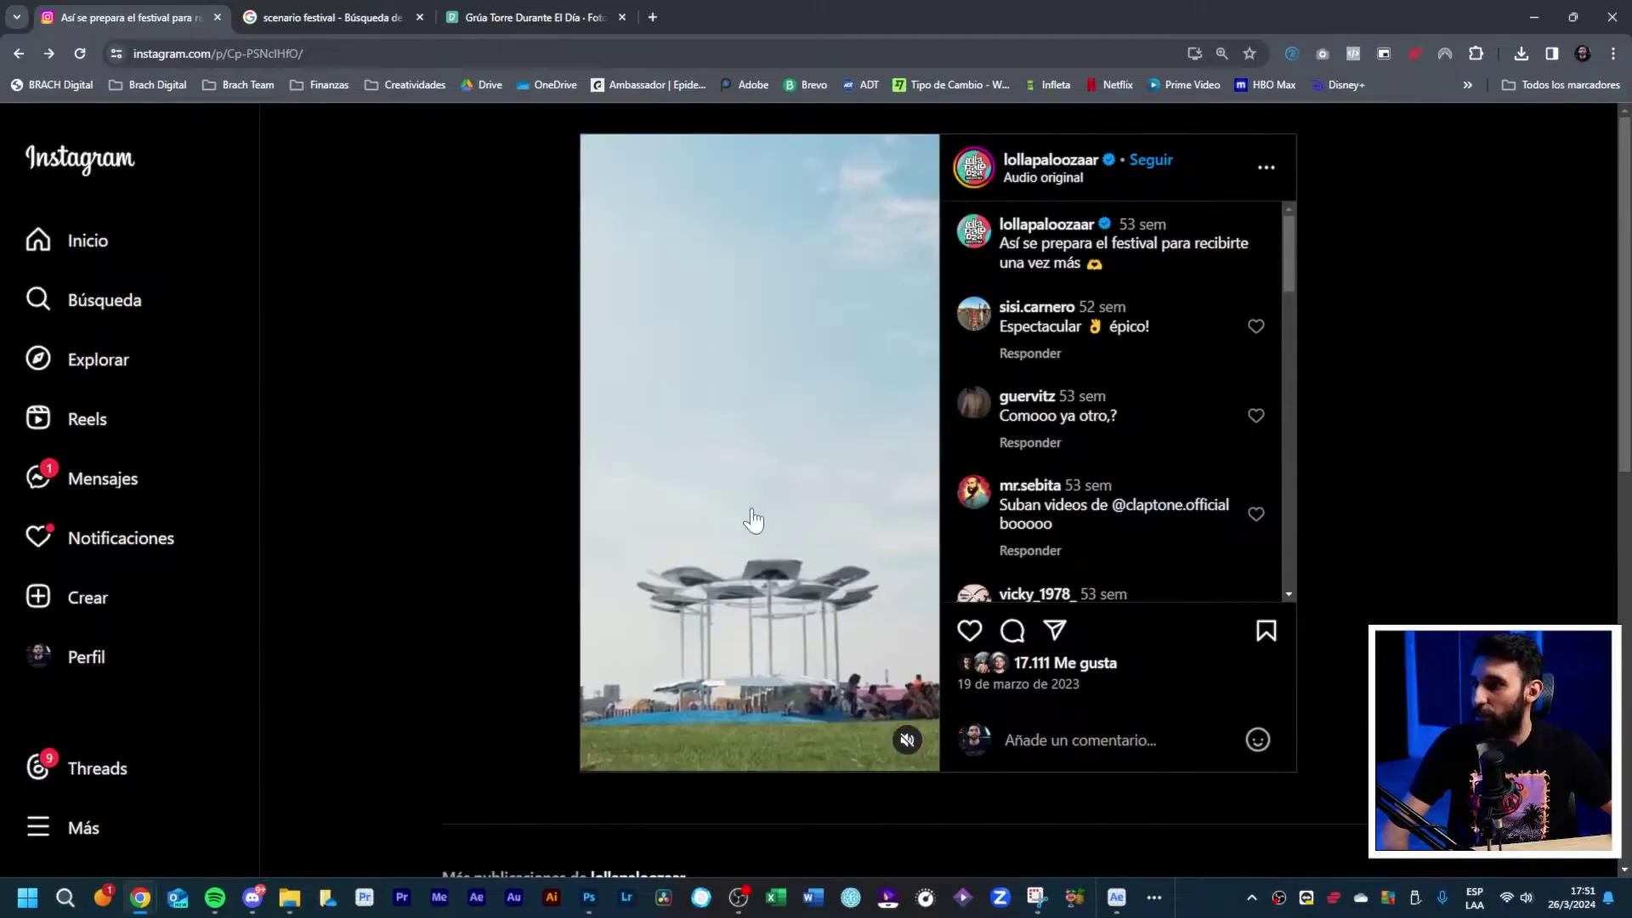
pyautogui.moveTo(737, 906)
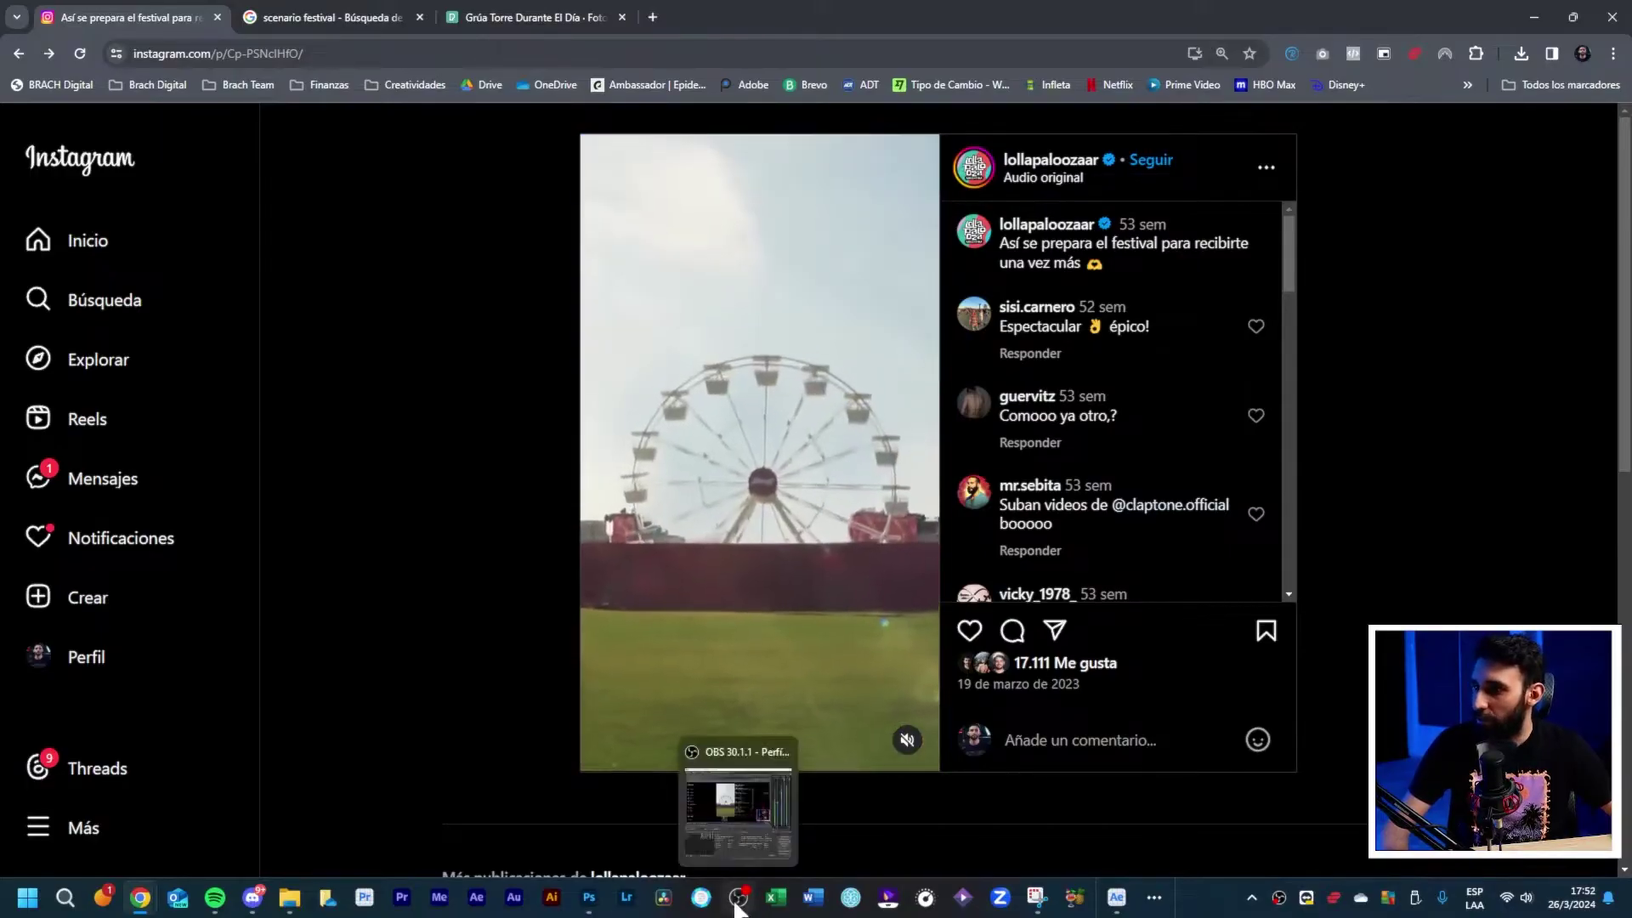
pyautogui.moveTo(590, 900)
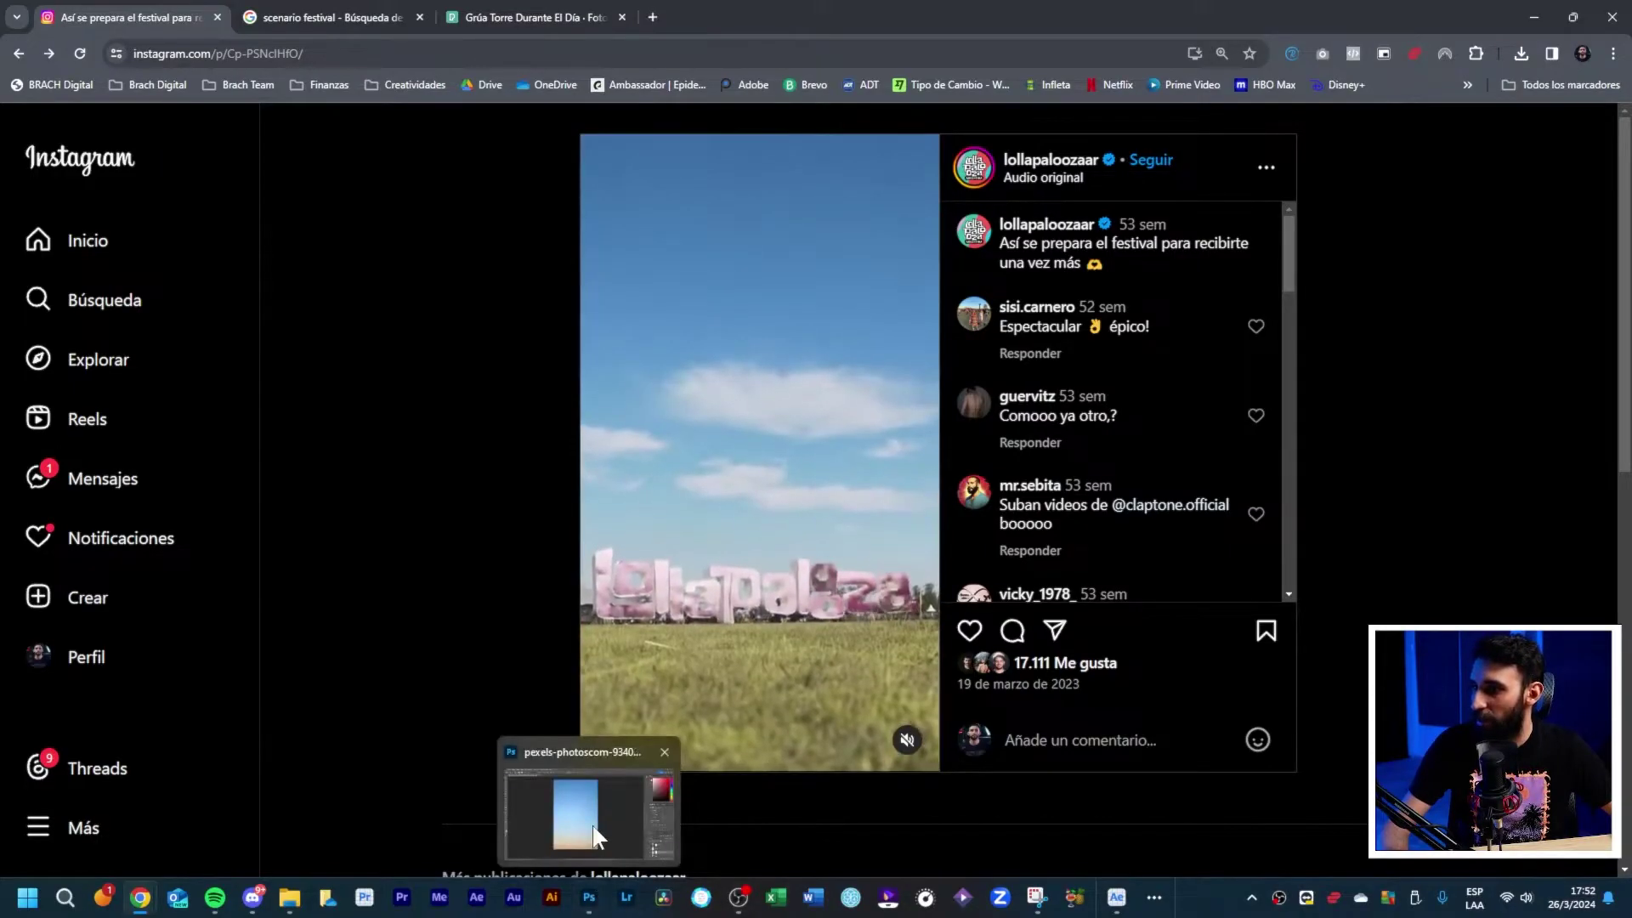
# Step: Back in After Effects, add a new null object layer, Nulo 1
pyautogui.hotkey('alt', 'Tab')
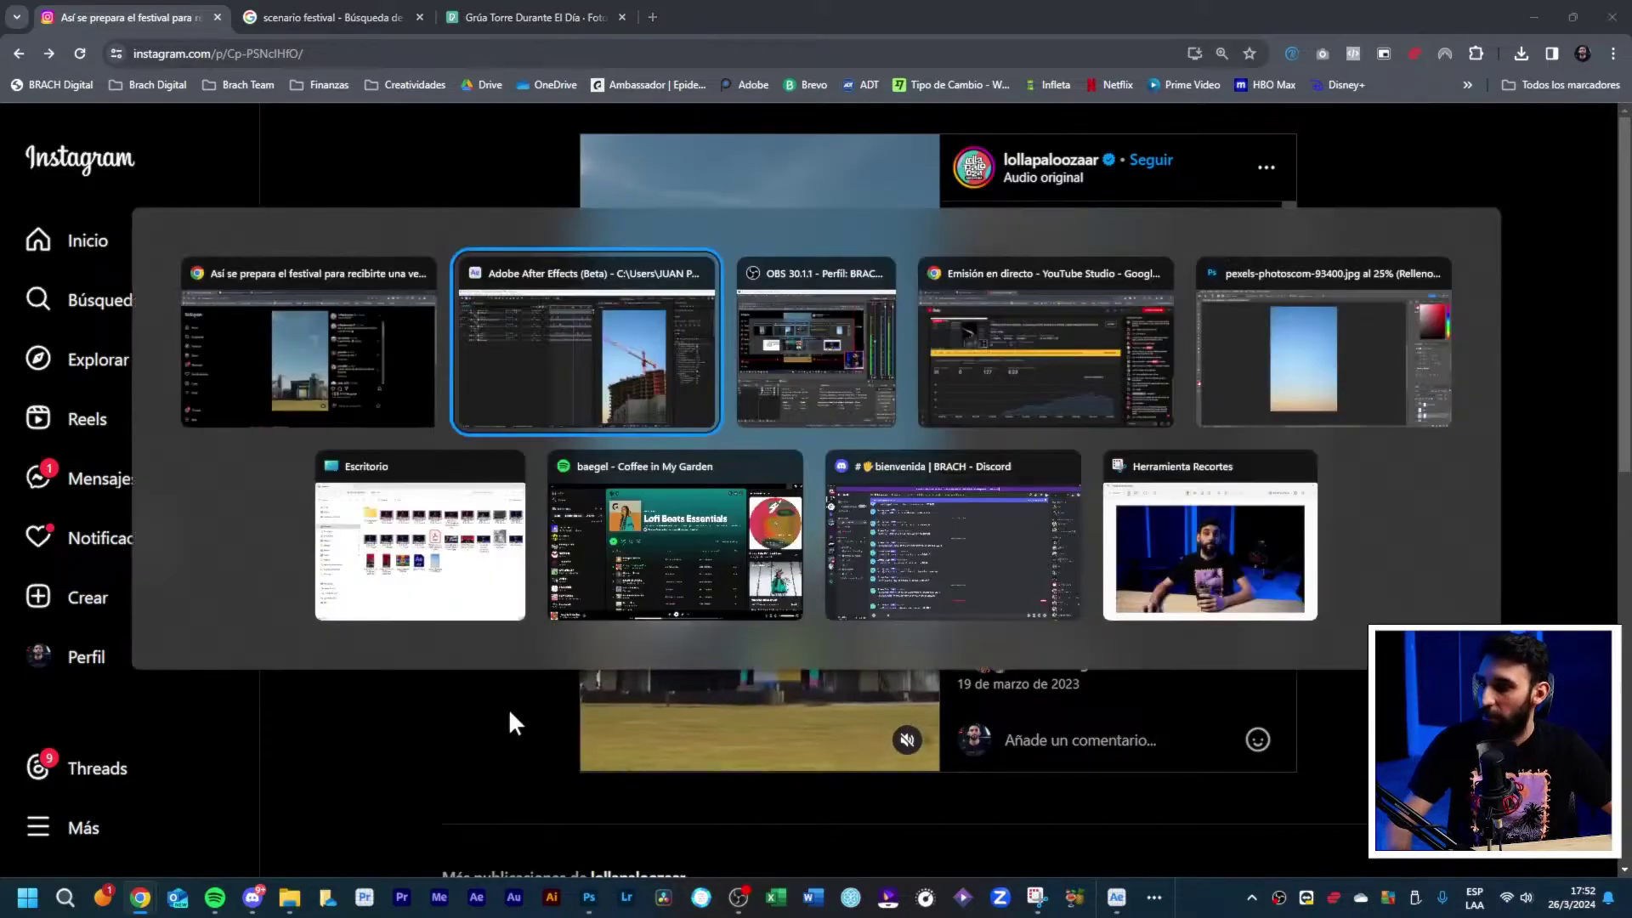
pyautogui.click(552, 355)
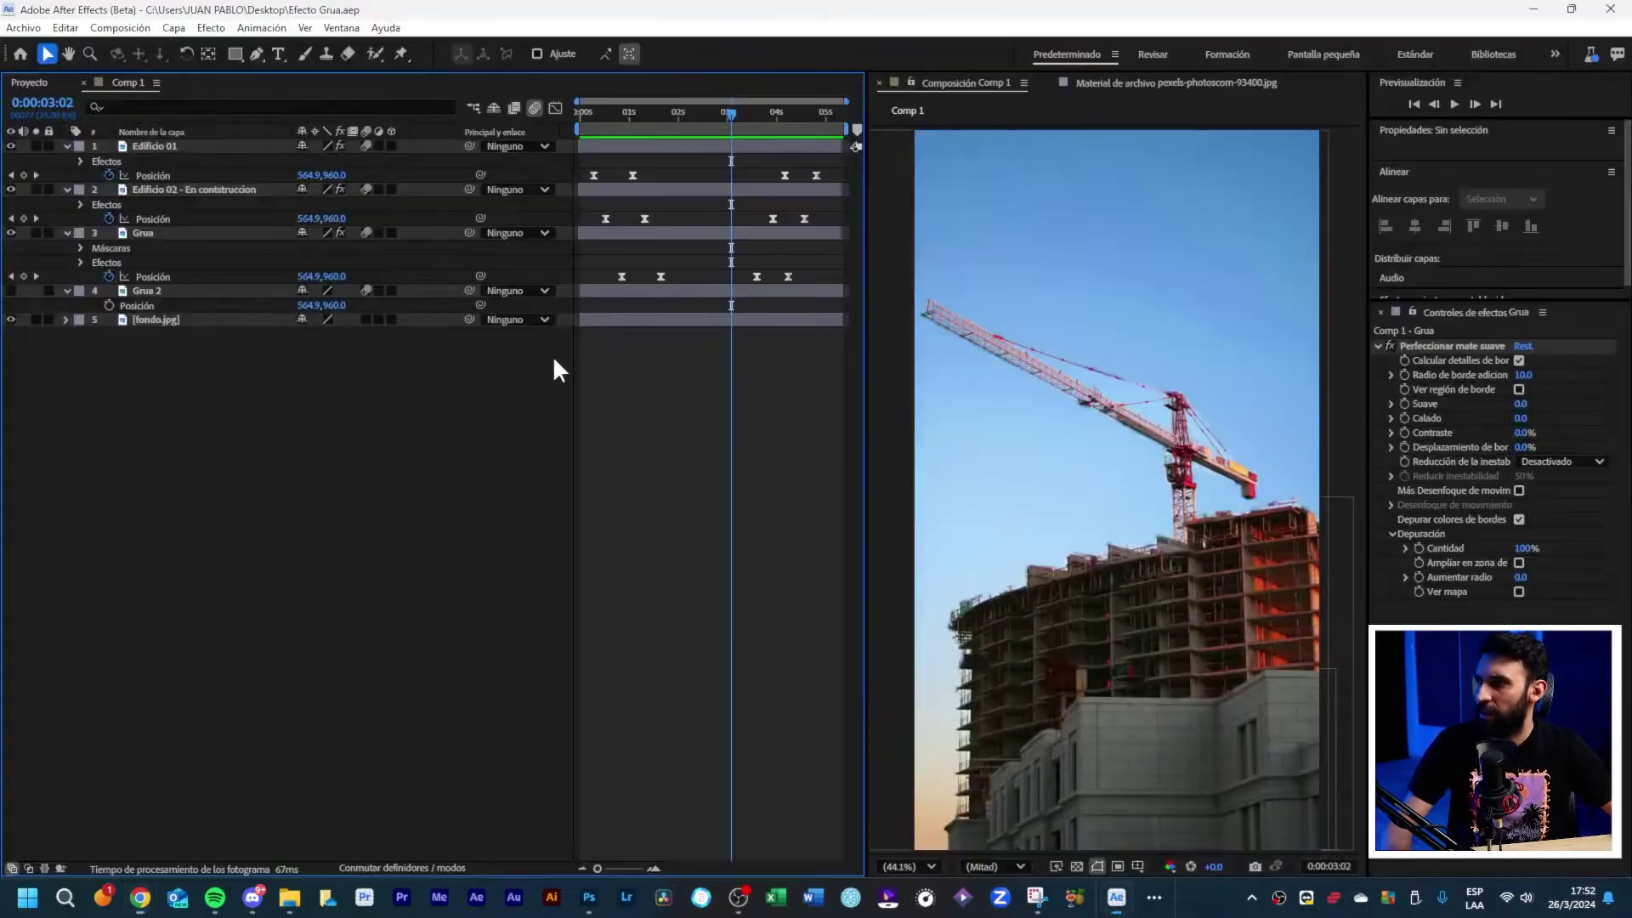
pyautogui.rightClick(374, 472)
pyautogui.moveTo(311, 412)
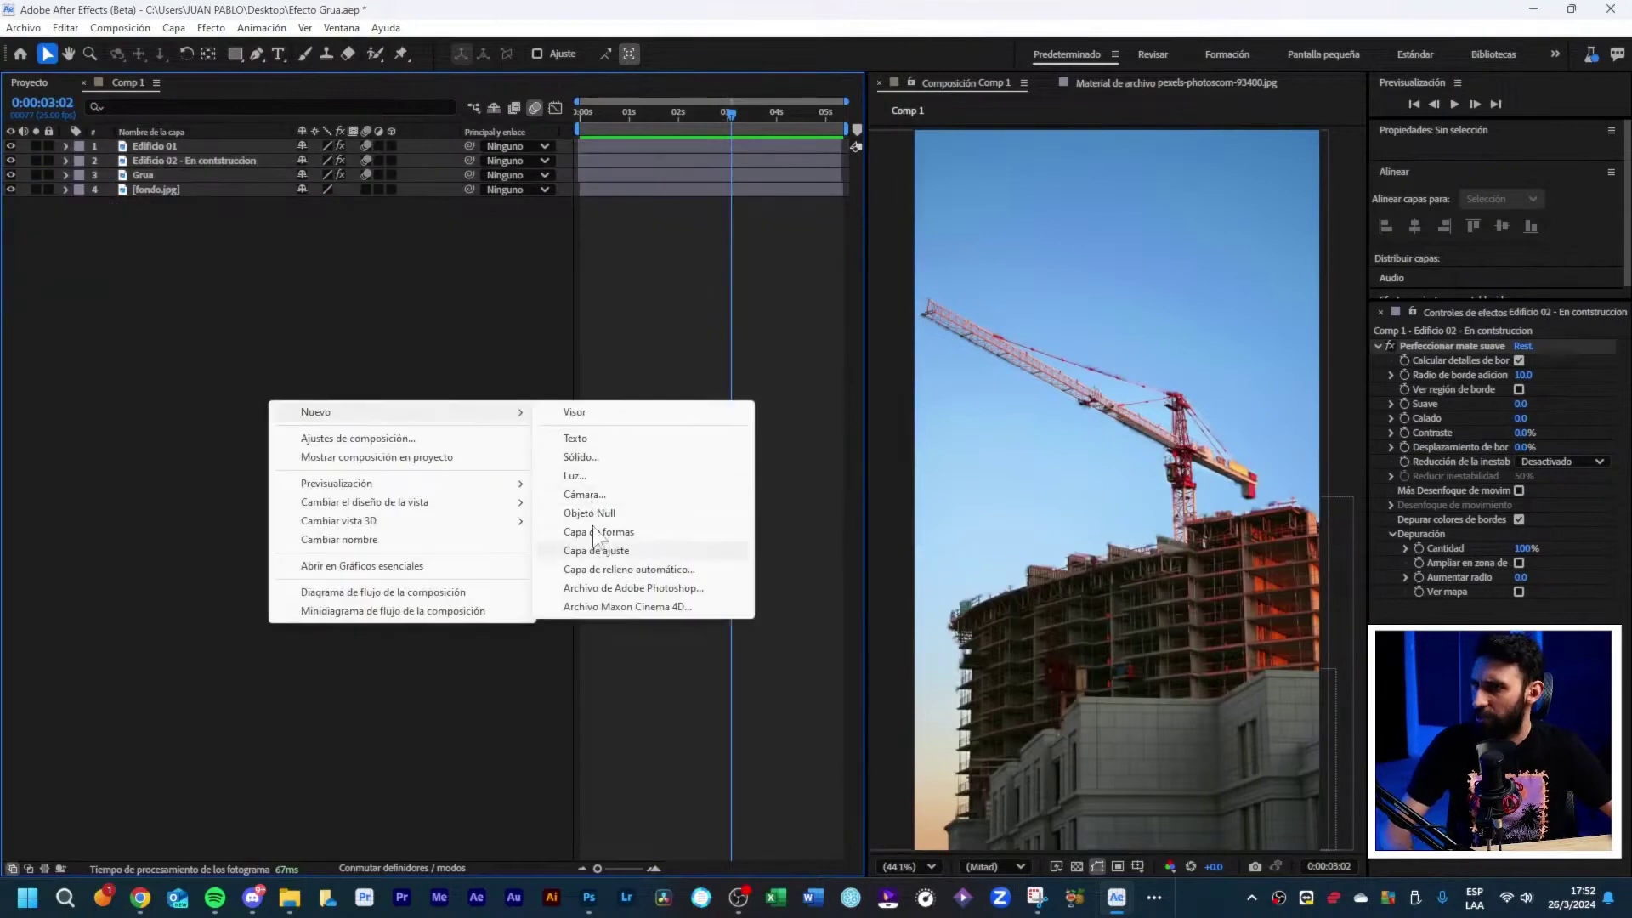
pyautogui.click(625, 510)
# Step: Parent the photo layers and fondo.jpg to Nulo 1 and preview the animation
pyautogui.moveTo(473, 255); pyautogui.dragTo(338, 165)
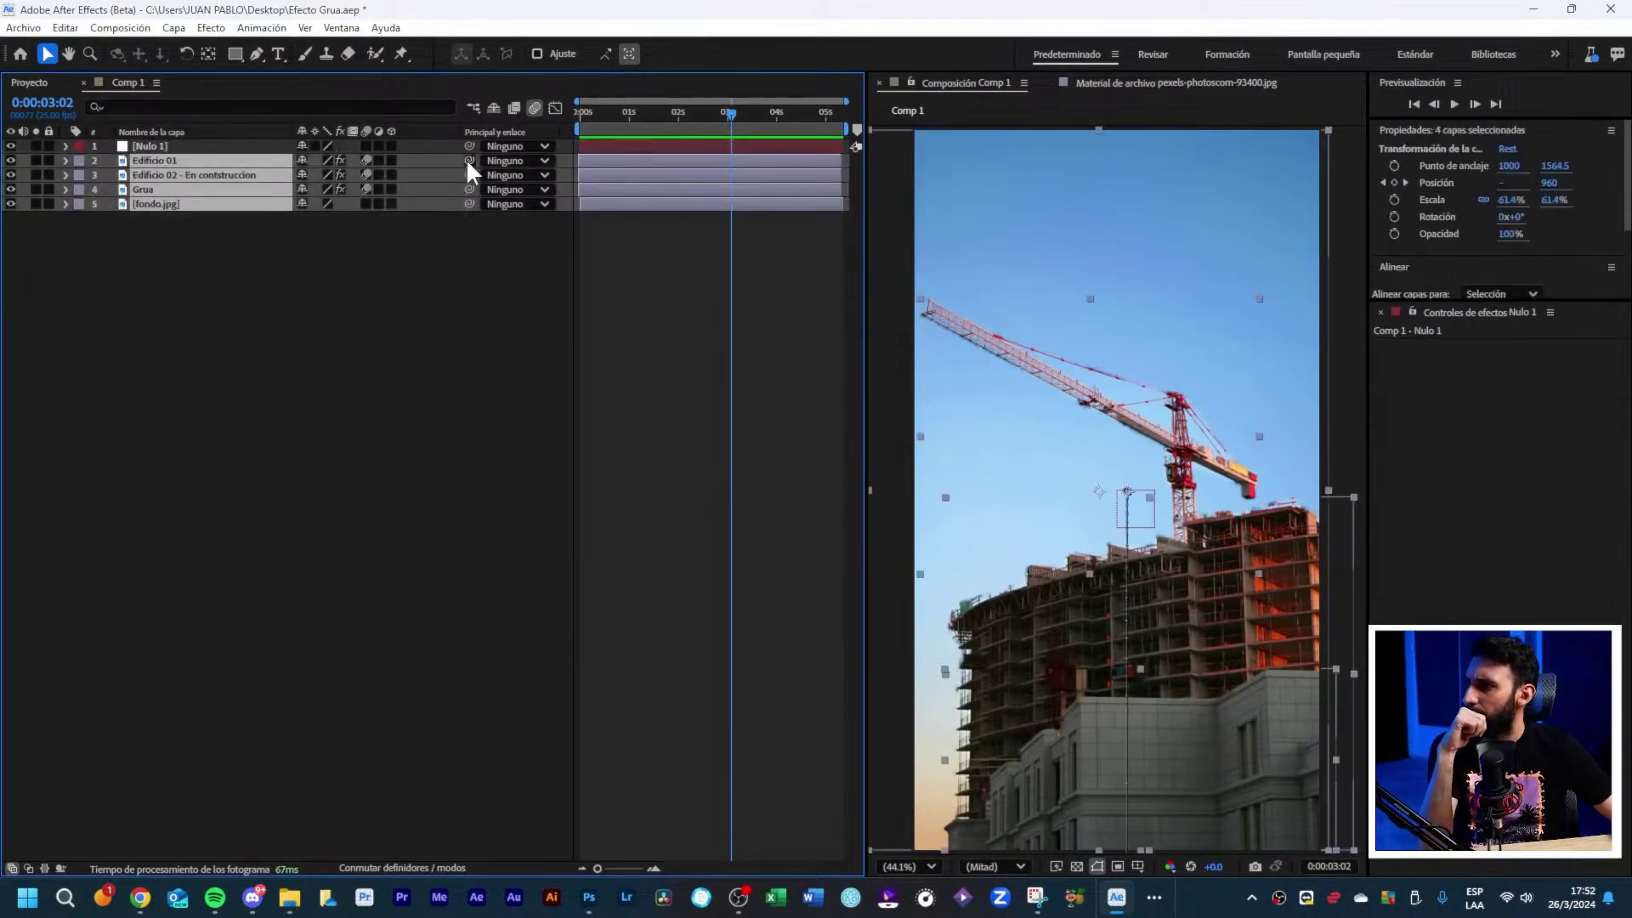
pyautogui.moveTo(468, 161); pyautogui.dragTo(221, 146)
pyautogui.press('u')
pyautogui.press('space')
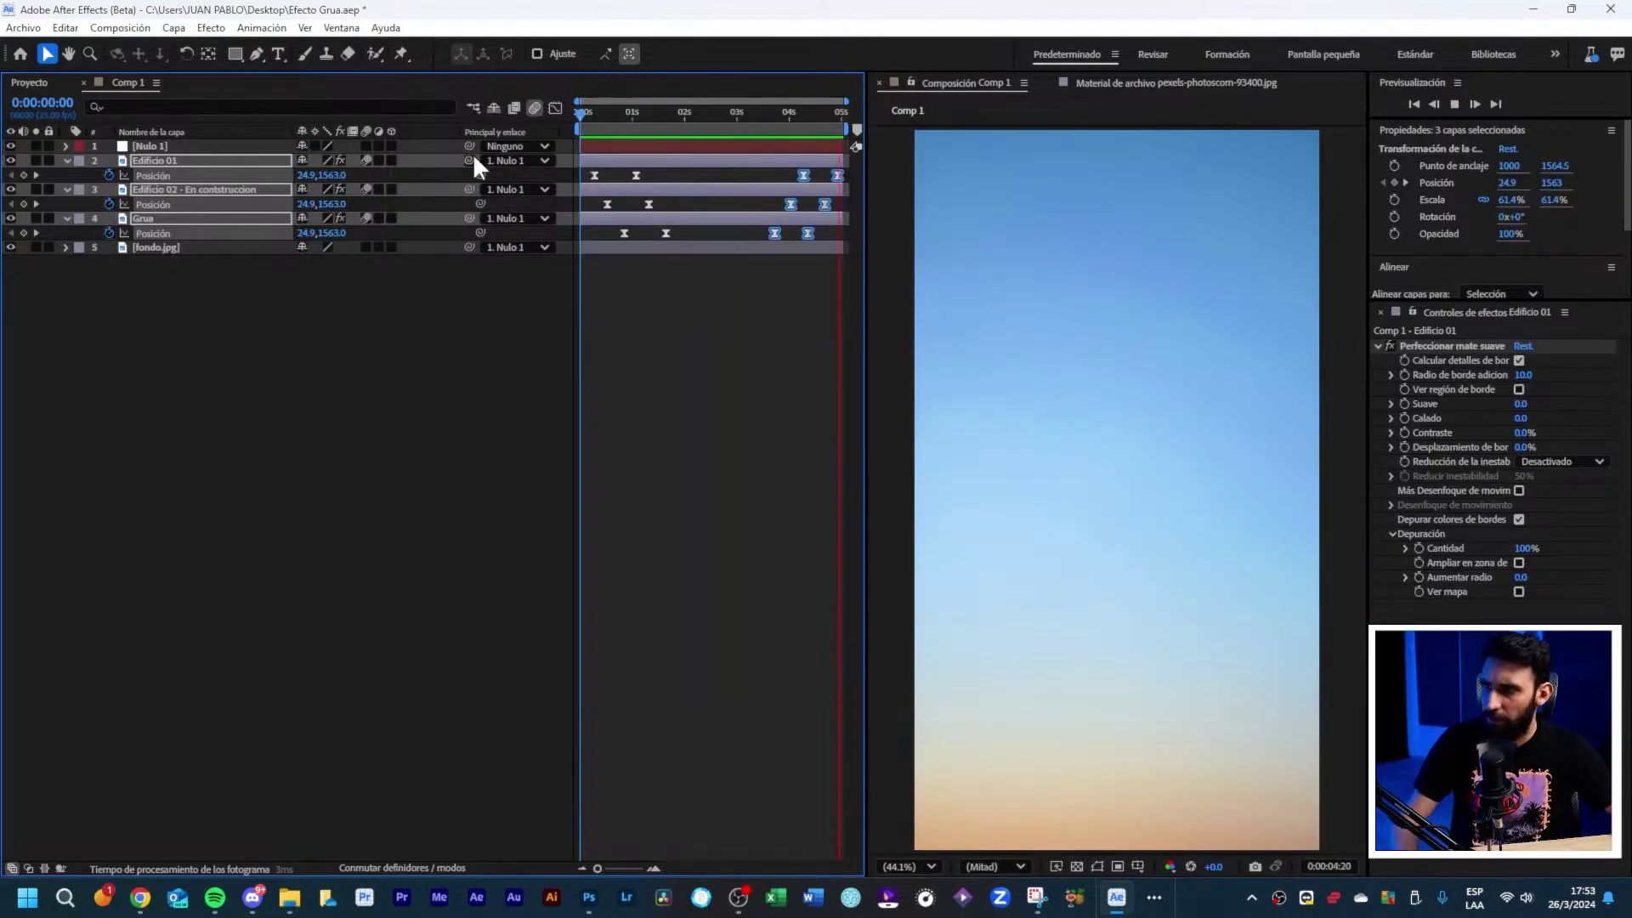
pyautogui.click(688, 354)
pyautogui.moveTo(717, 105); pyautogui.dragTo(579, 124)
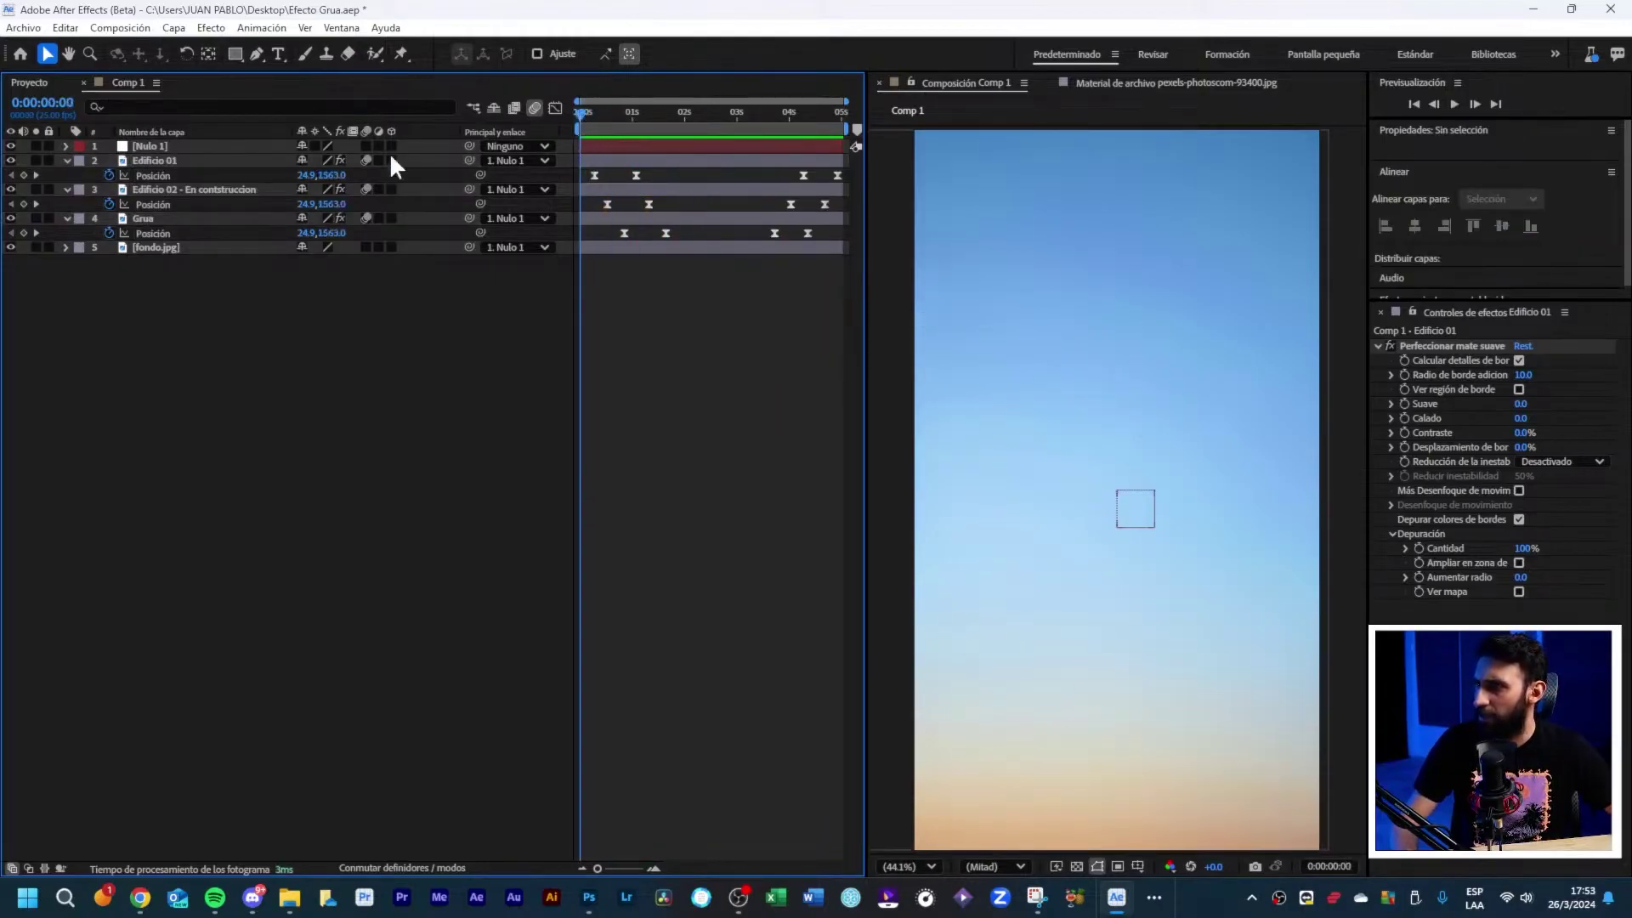
# Step: Keyframe Nulo 1's Scale at 100% at 0:00 and 105% at 2:14, then preview
pyautogui.click(158, 147)
pyautogui.press('s')
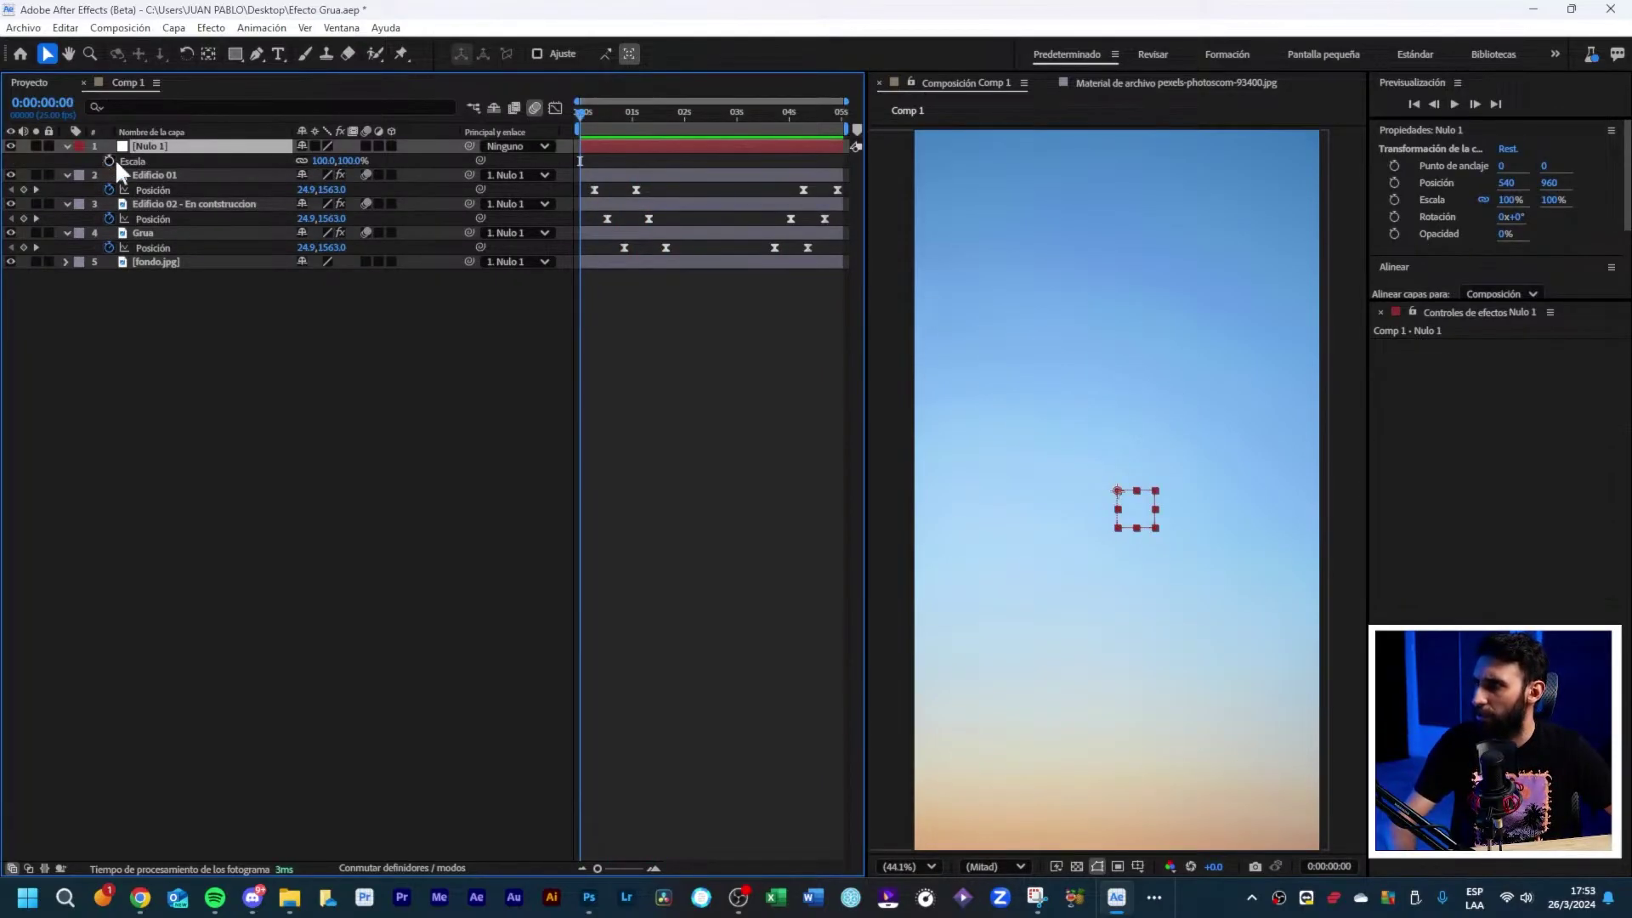
pyautogui.click(108, 160)
pyautogui.moveTo(829, 111); pyautogui.dragTo(849, 110)
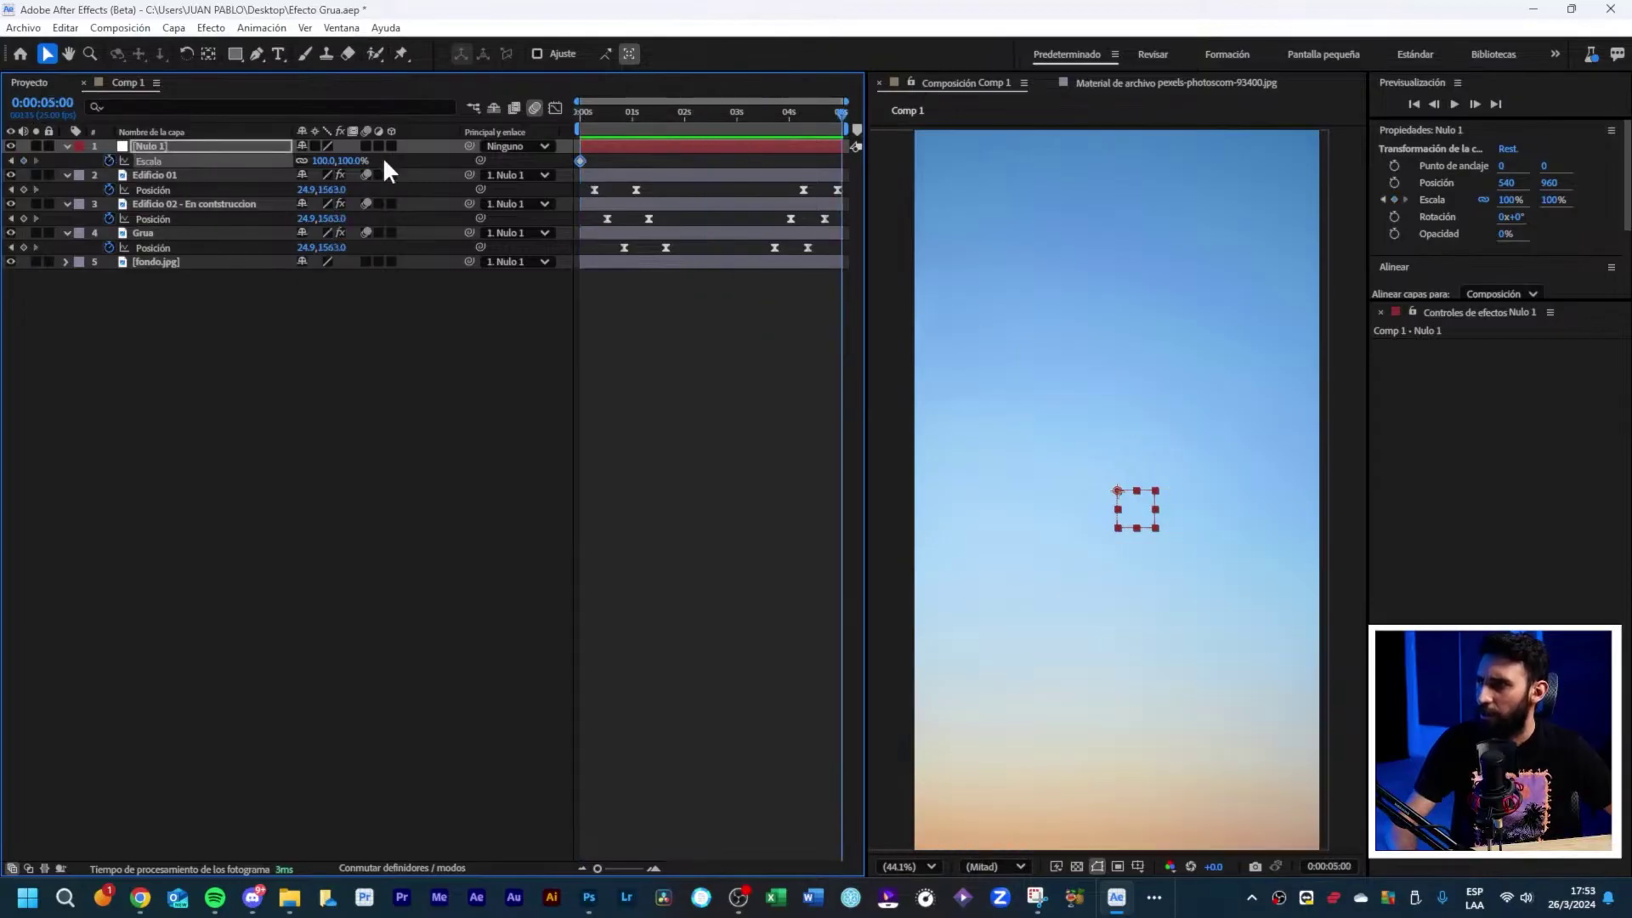
pyautogui.click(713, 112)
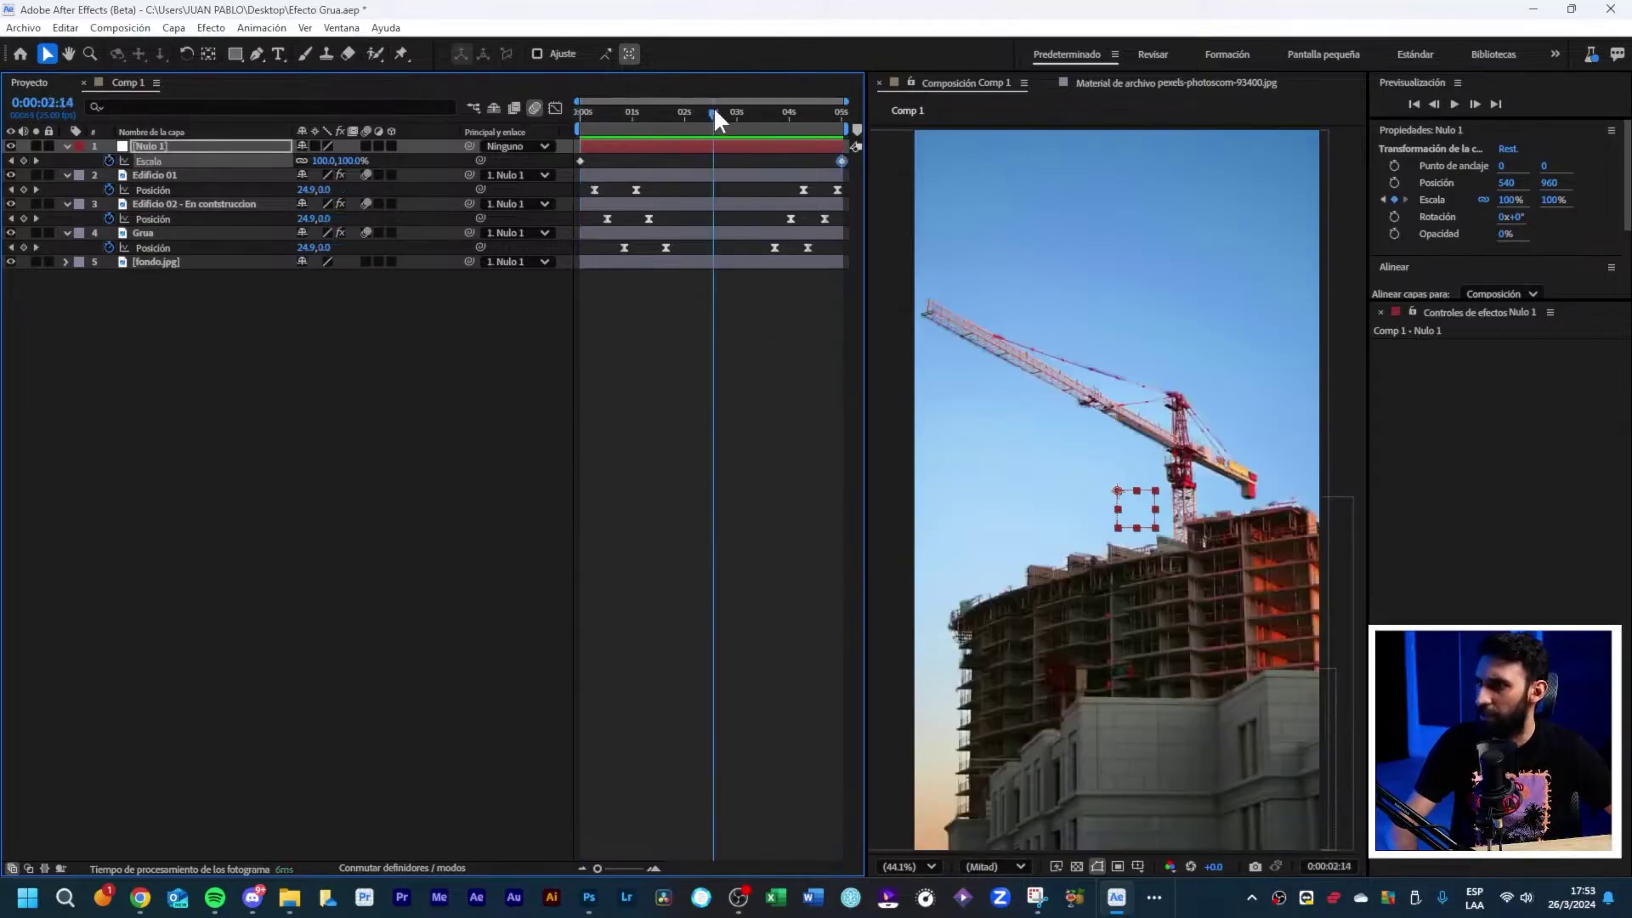
pyautogui.moveTo(332, 165); pyautogui.dragTo(334, 161)
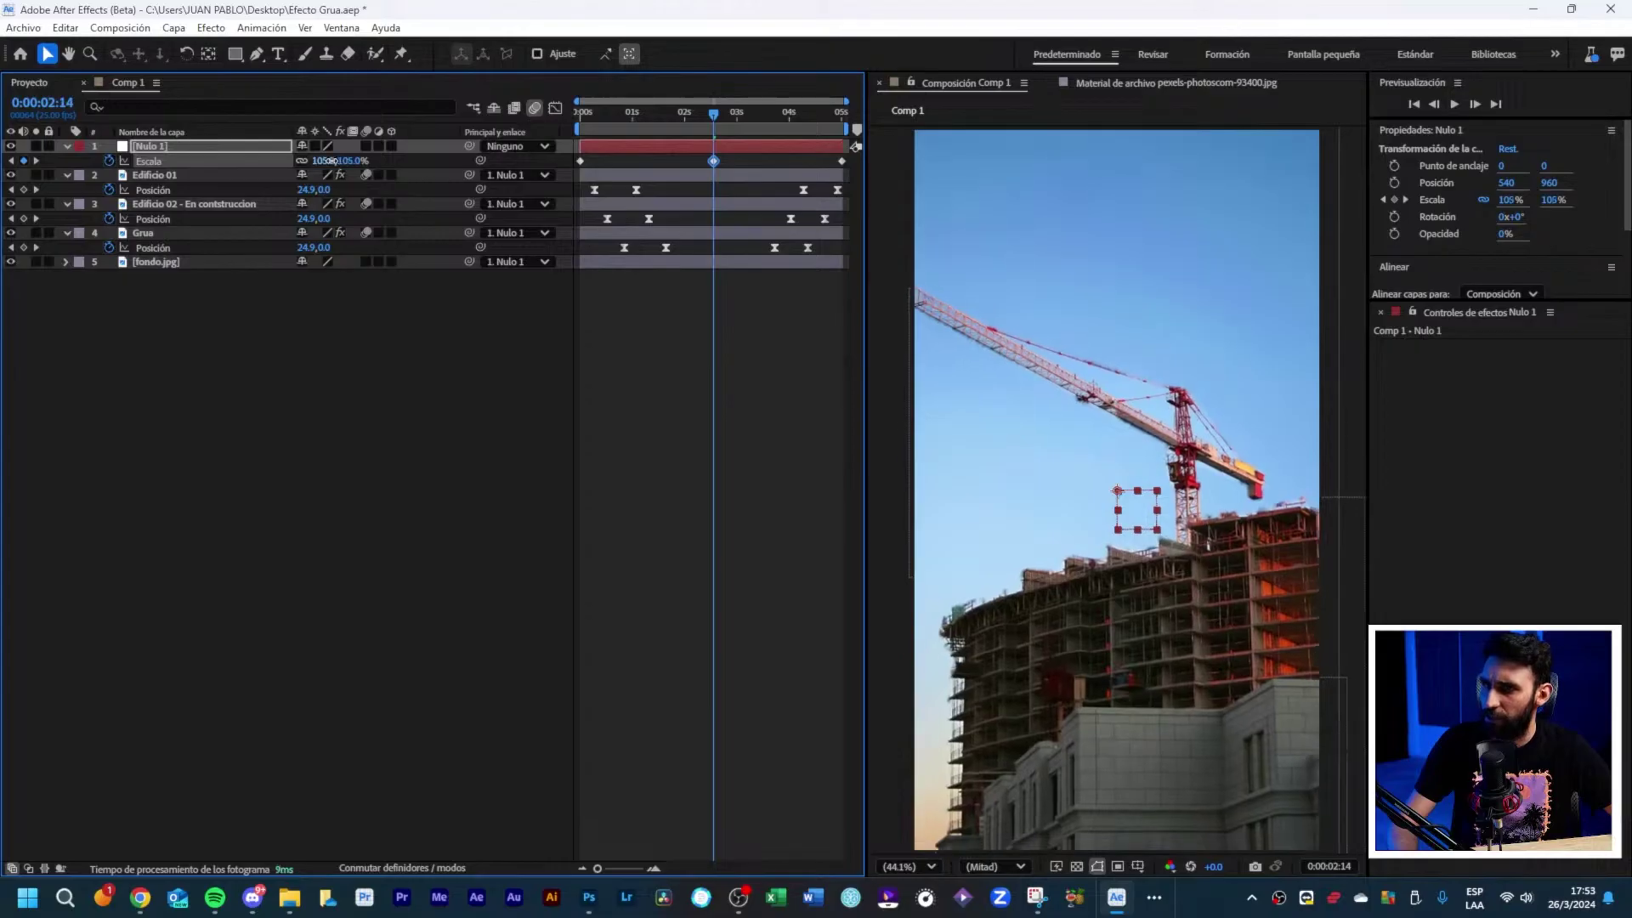
pyautogui.click(644, 161)
pyautogui.press('space')
# Step: Apply Easy Ease to Nulo 1's Escala keyframes and preview the eased push-in
pyautogui.rightClick(146, 160)
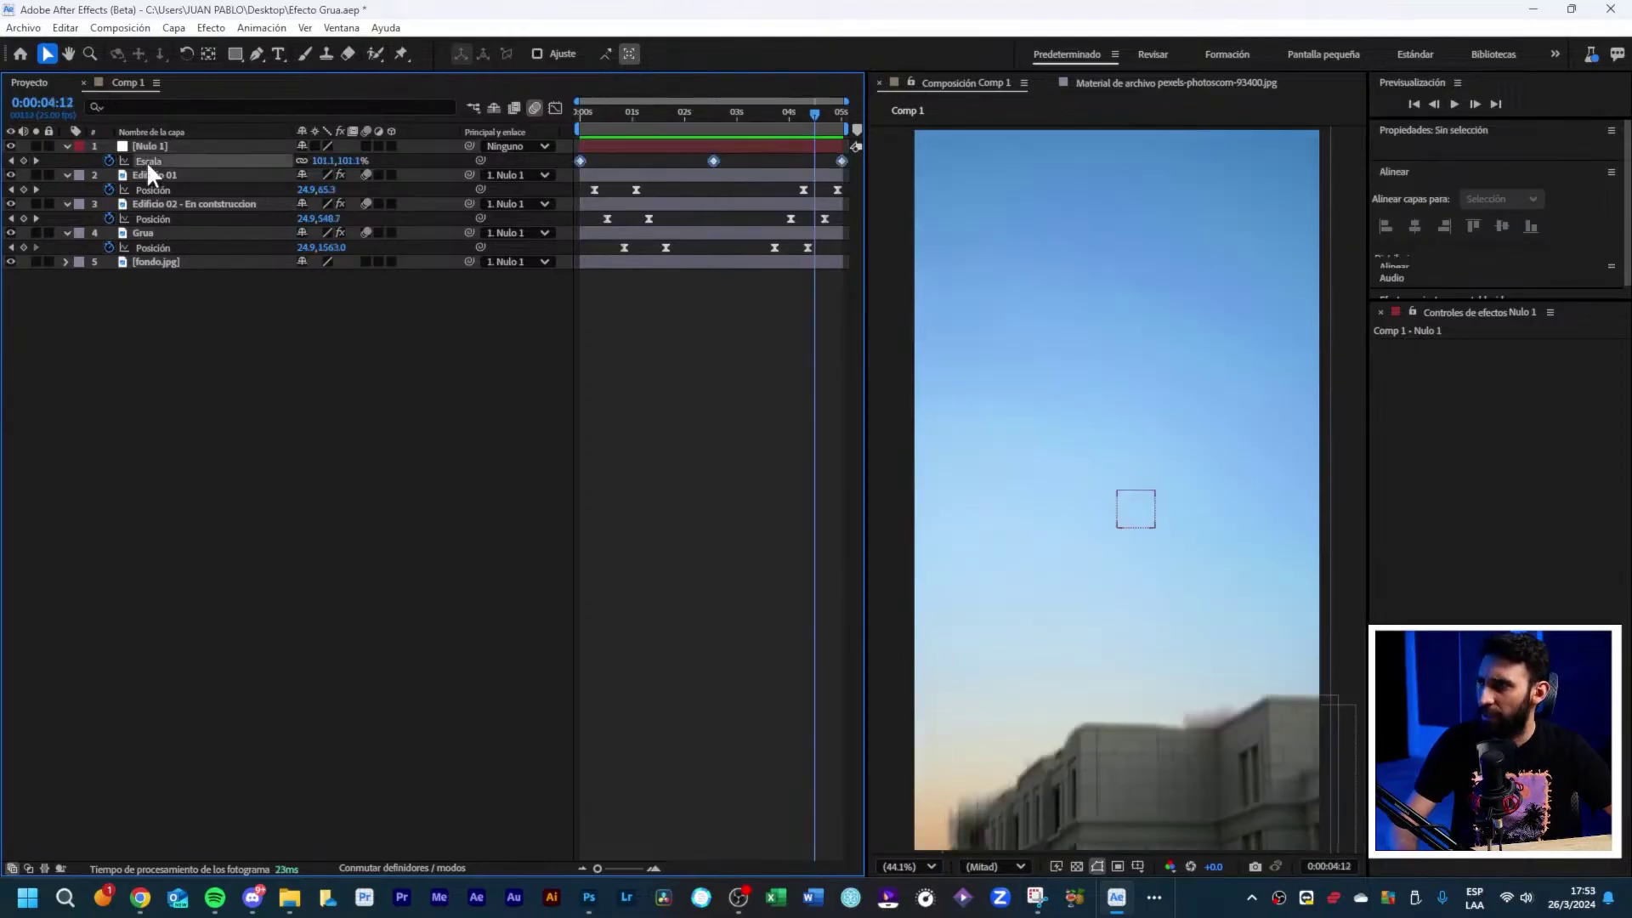
pyautogui.moveTo(366, 396)
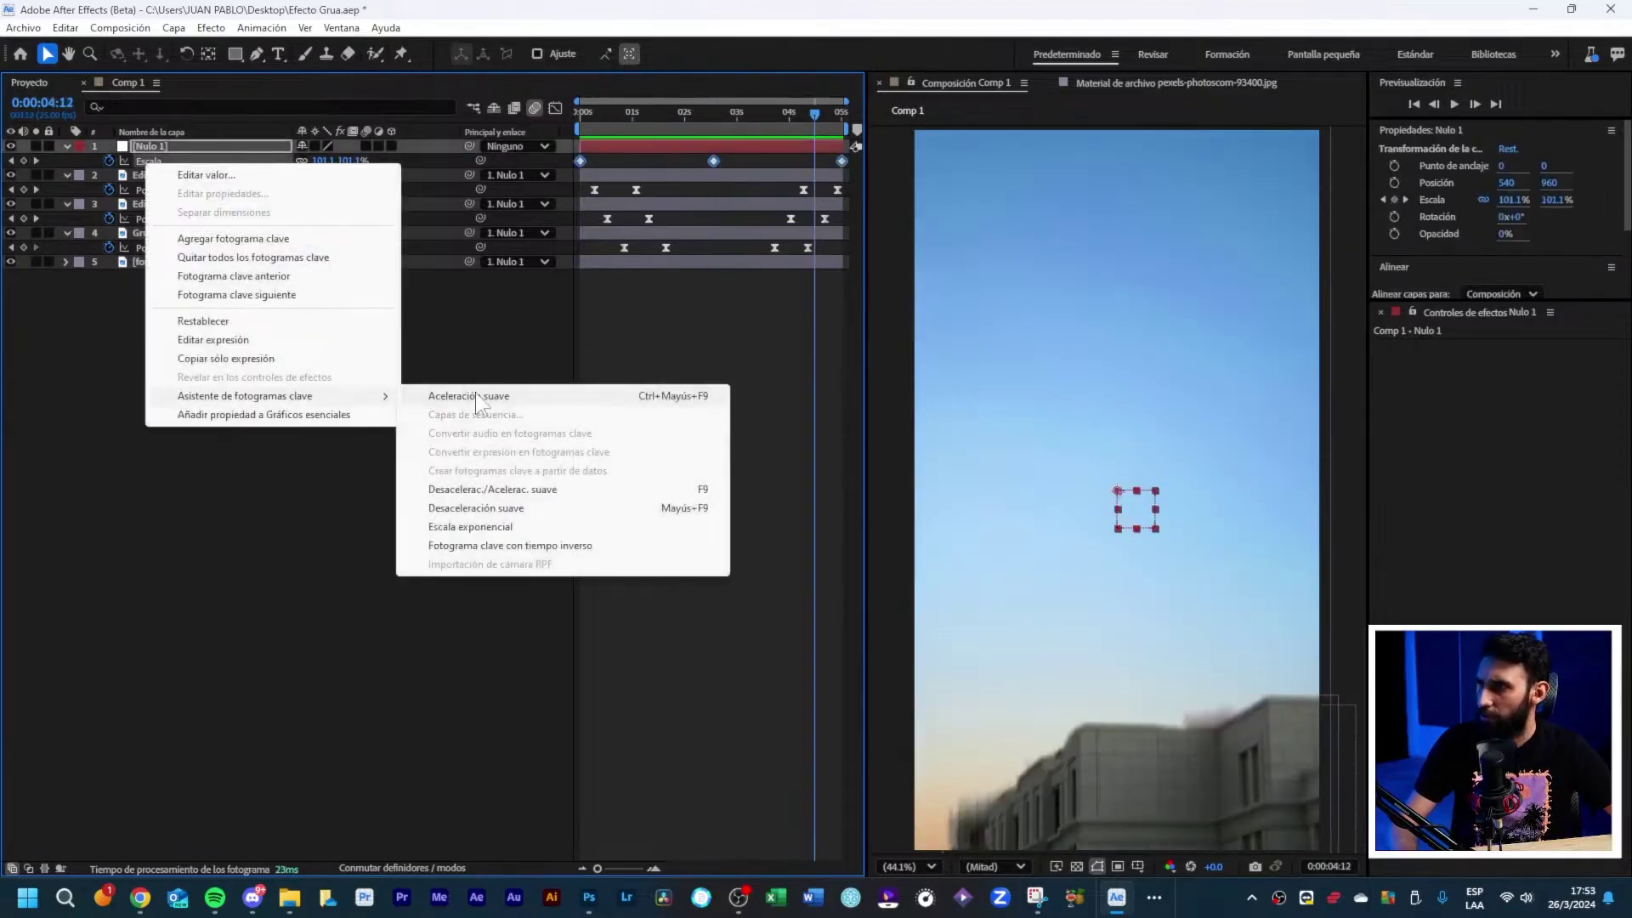
pyautogui.click(491, 489)
pyautogui.press('space')
pyautogui.press('space')
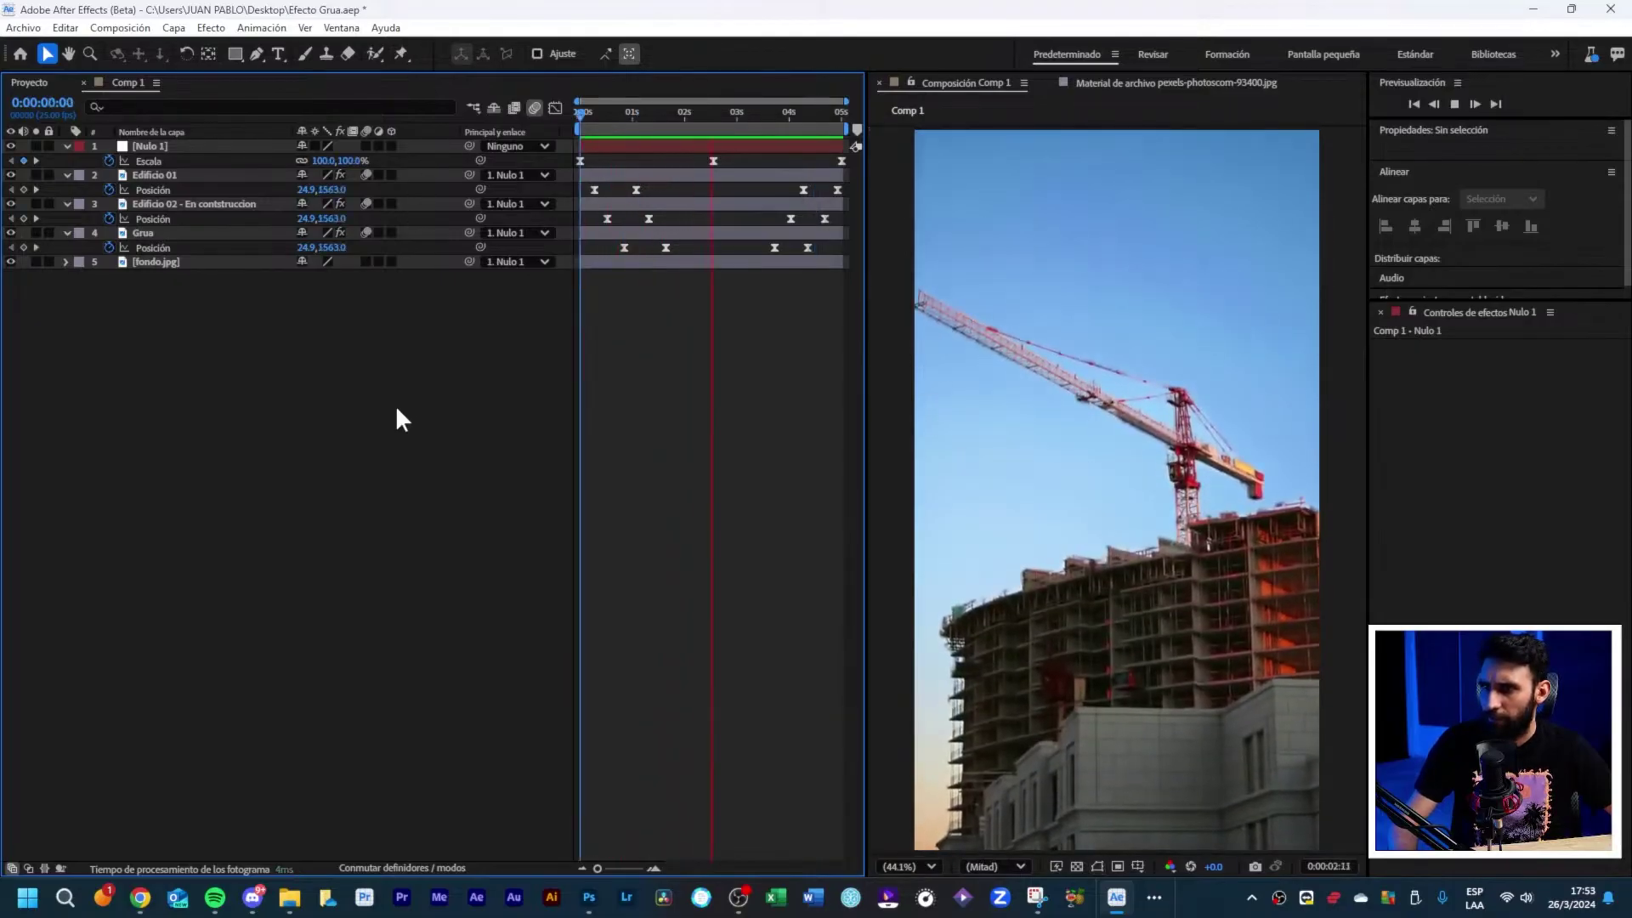
pyautogui.press('space')
pyautogui.press('space')
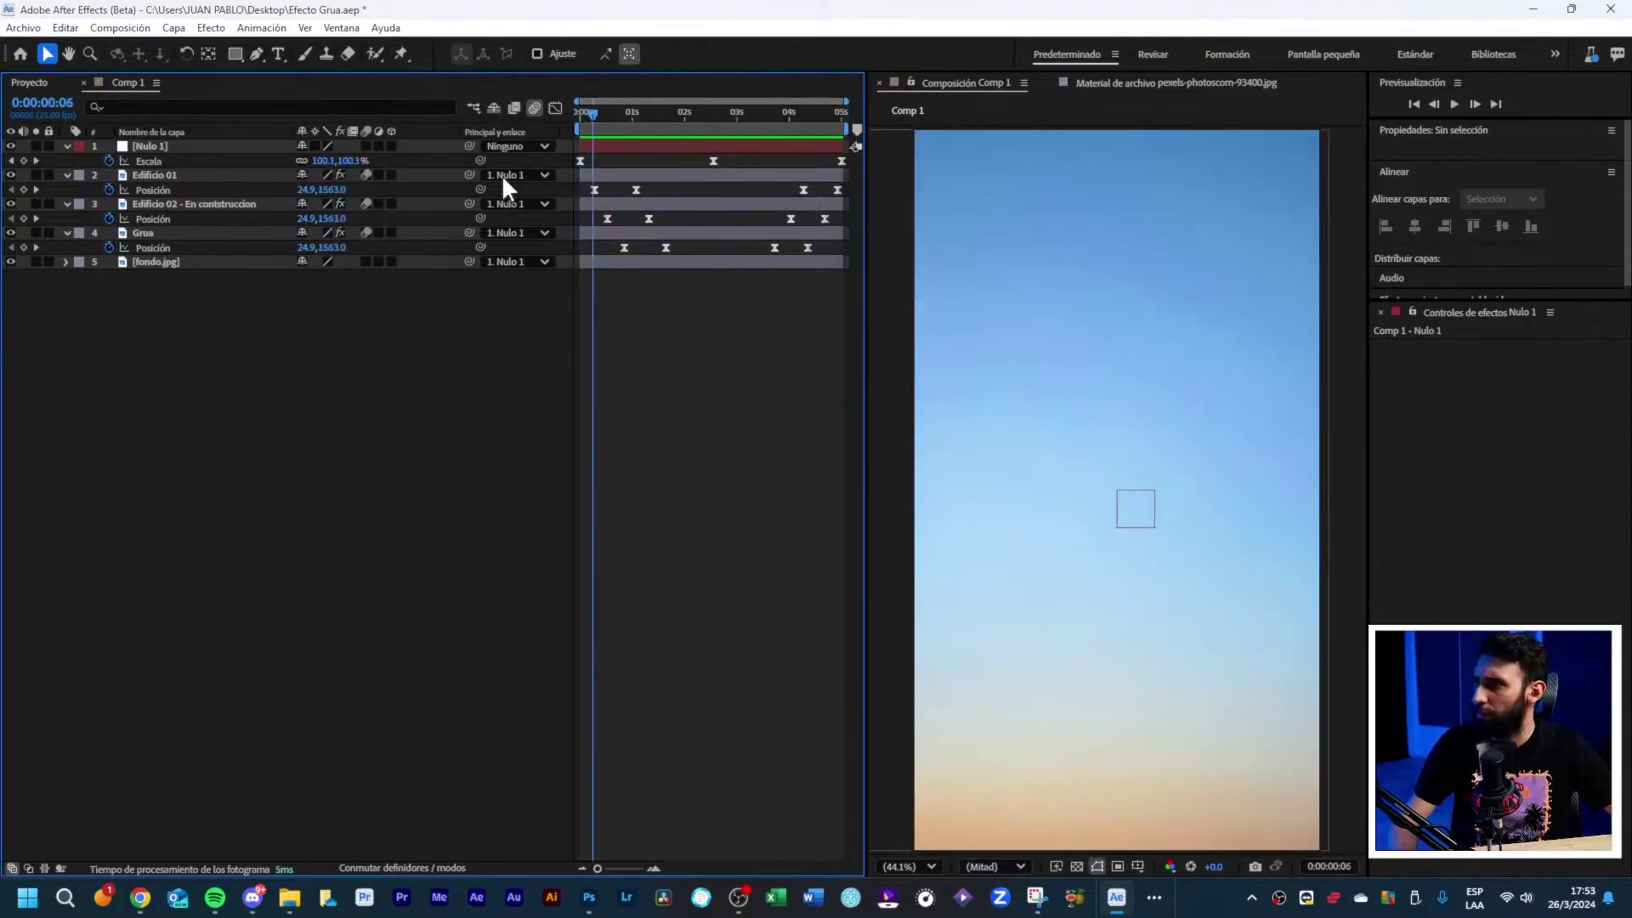
# Step: Start a wiggle() expression on Nulo 1's Position property
pyautogui.click(152, 140)
pyautogui.press('p')
pyautogui.click(238, 472)
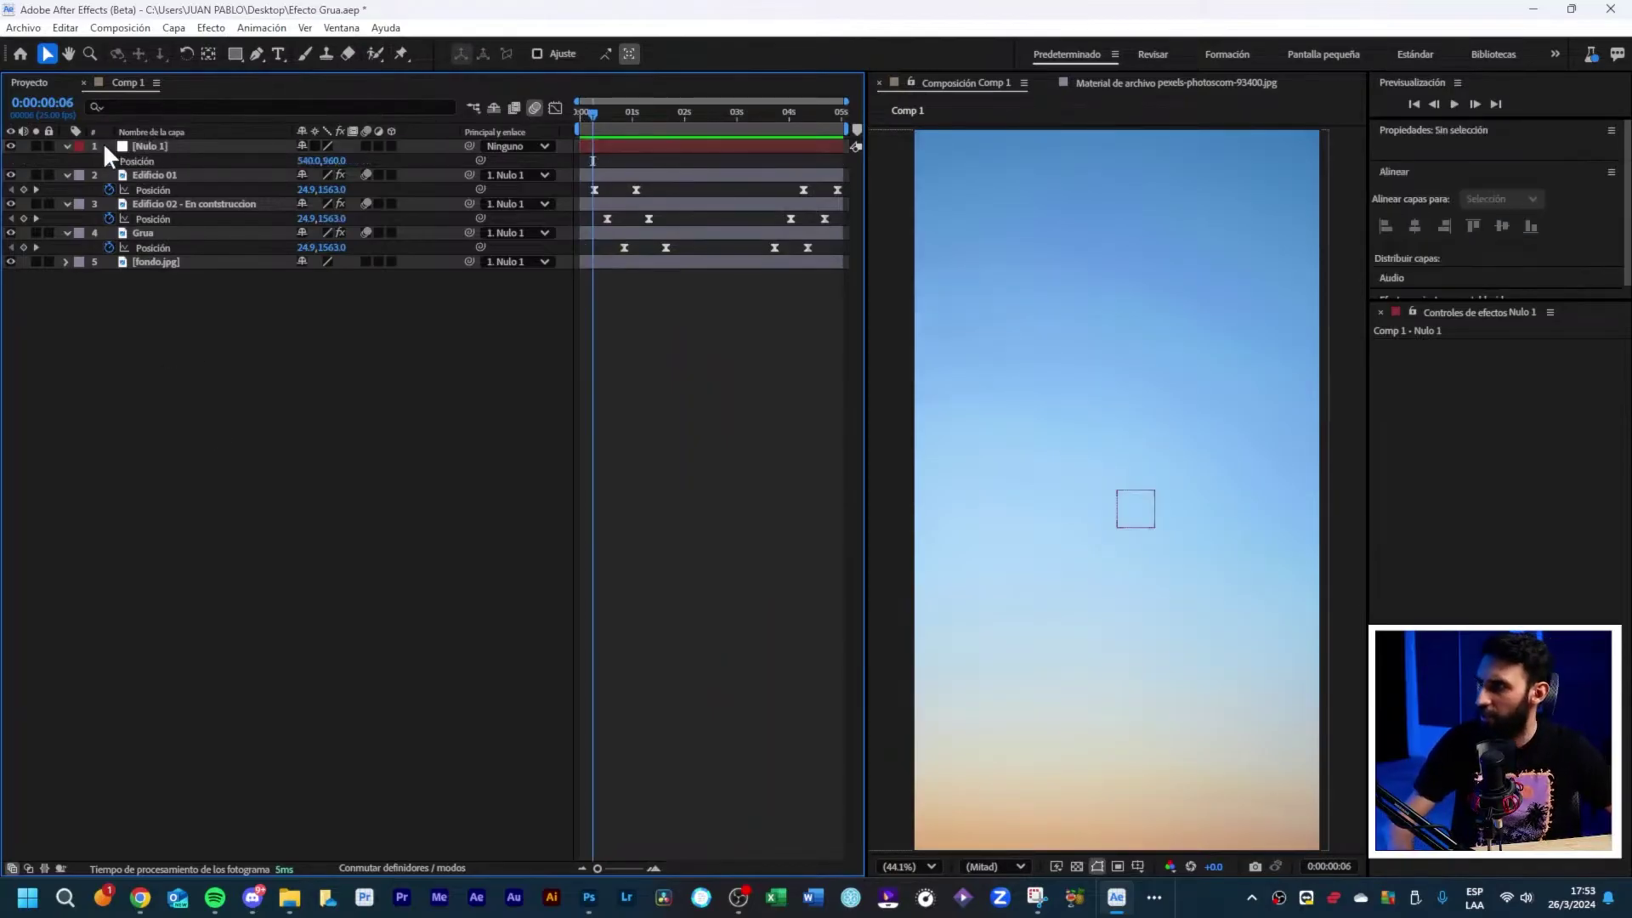
pyautogui.click(119, 164)
pyautogui.keyDown('alt'); pyautogui.click(109, 161); pyautogui.keyUp('alt')
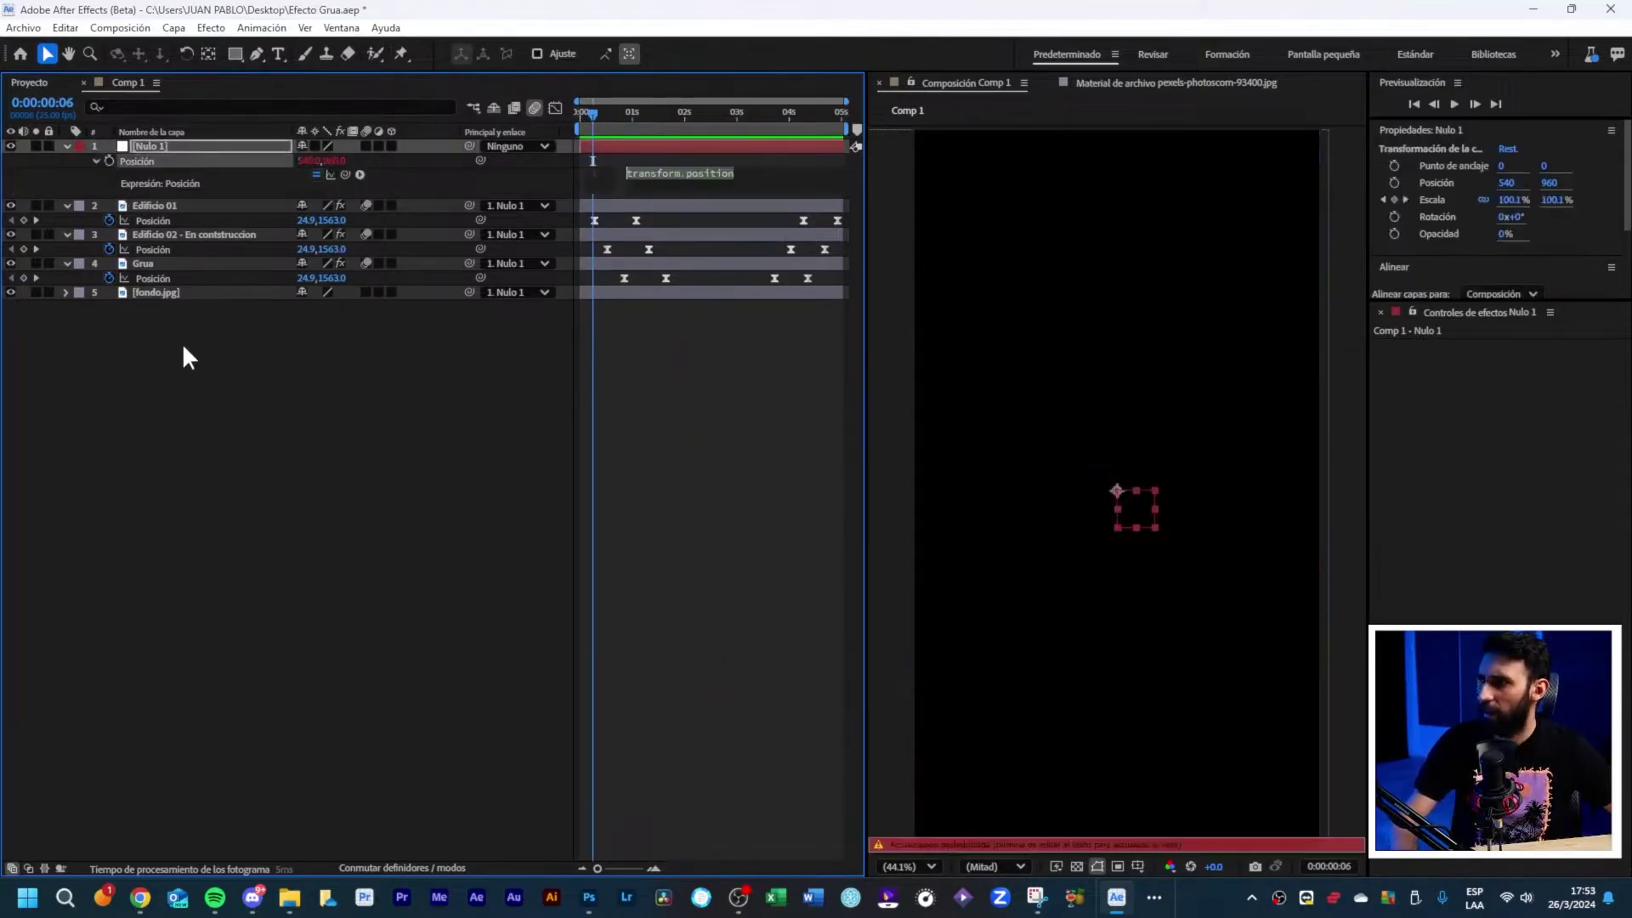
pyautogui.write('wiggle')
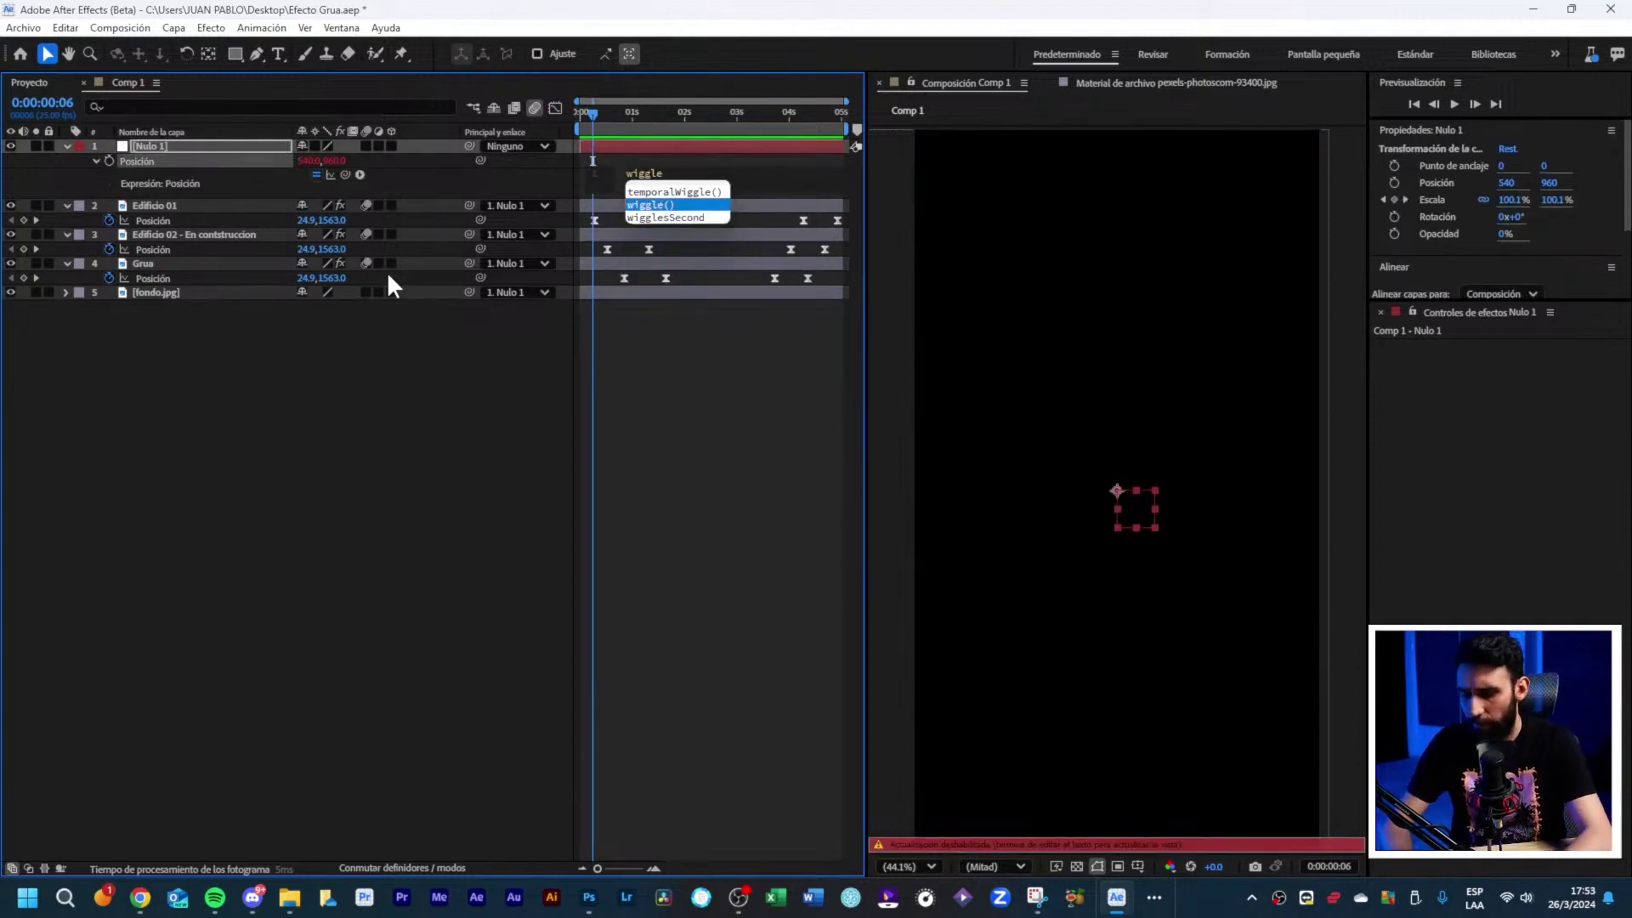
pyautogui.press('Return')
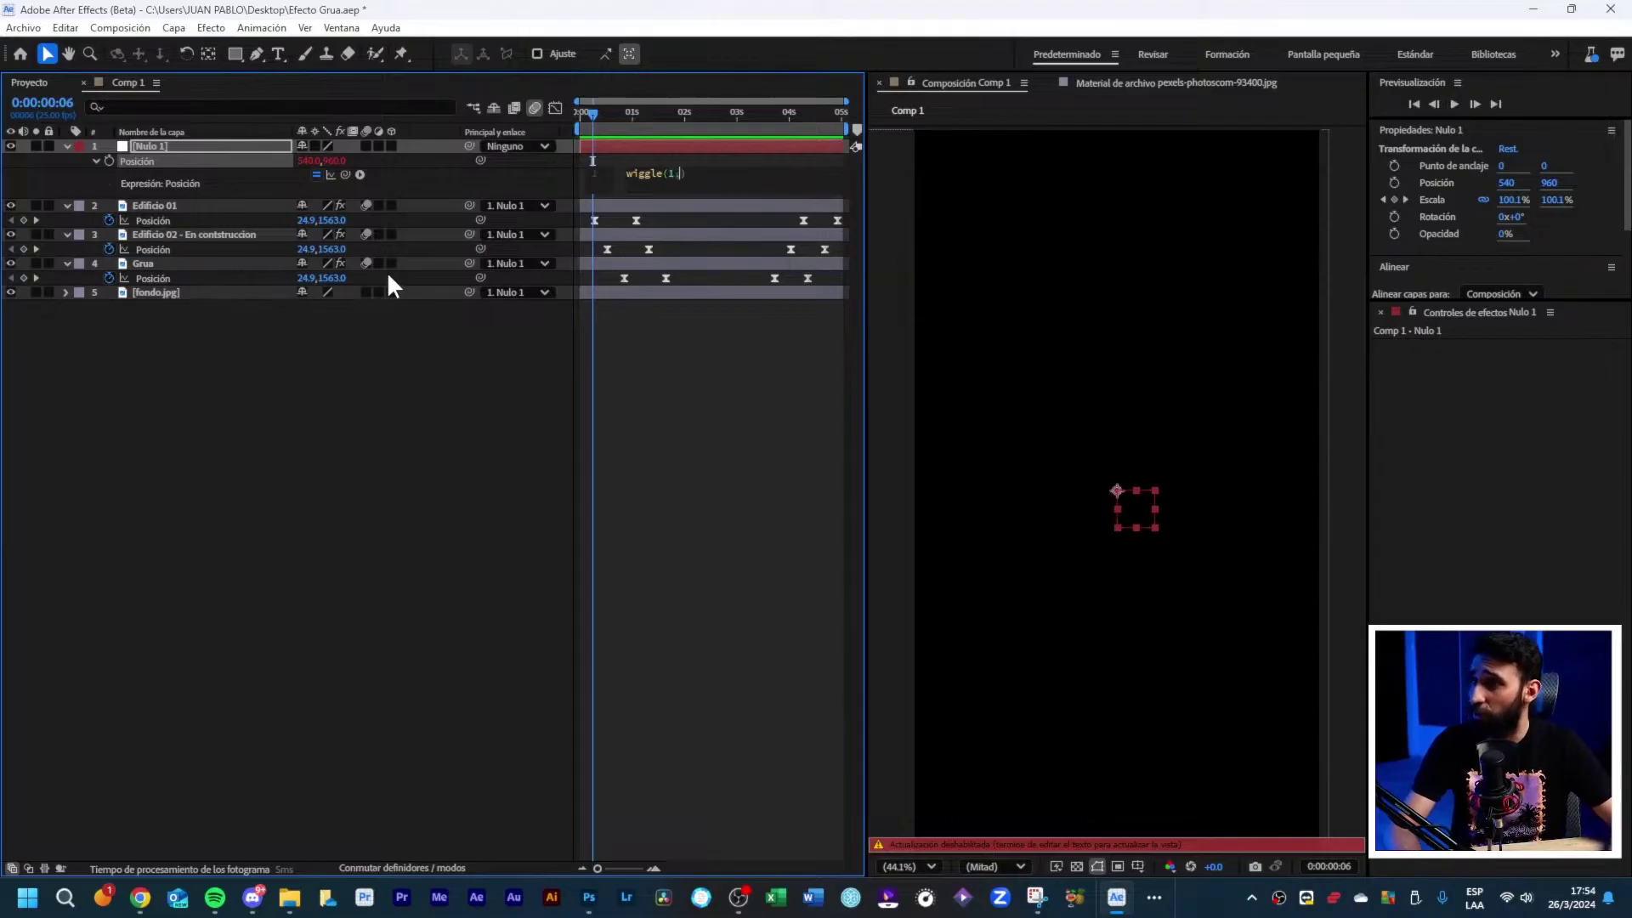
# Step: Finish the expression as wiggle(1,20) and preview the camera shake from the start
pyautogui.write('20')
pyautogui.click(455, 492)
pyautogui.press('Home')
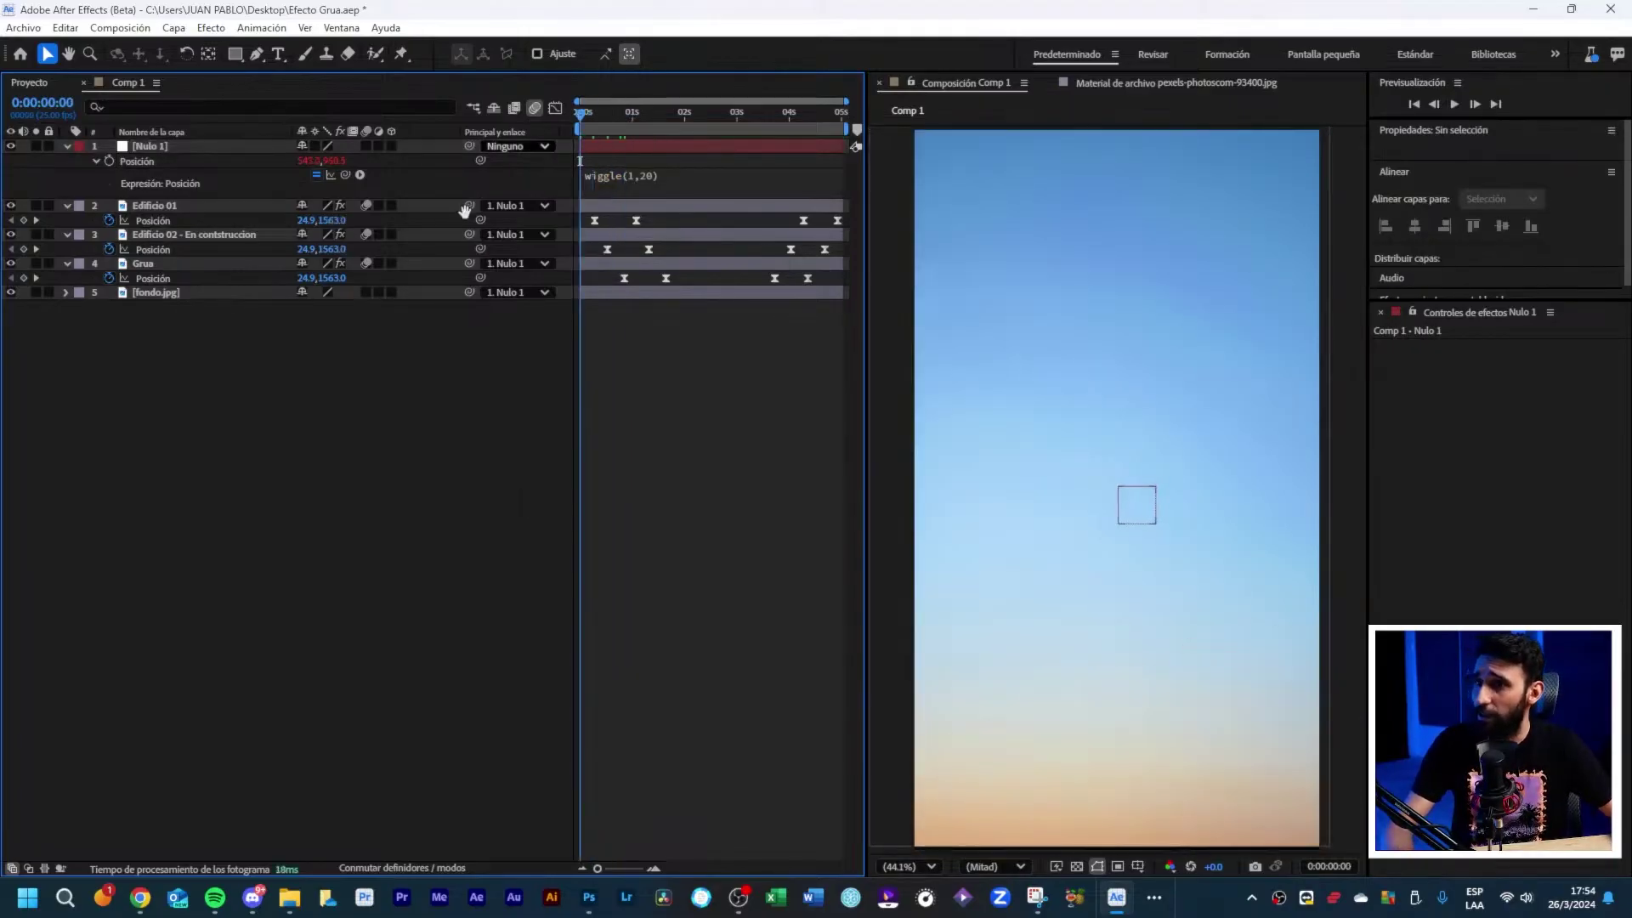
pyautogui.press('space')
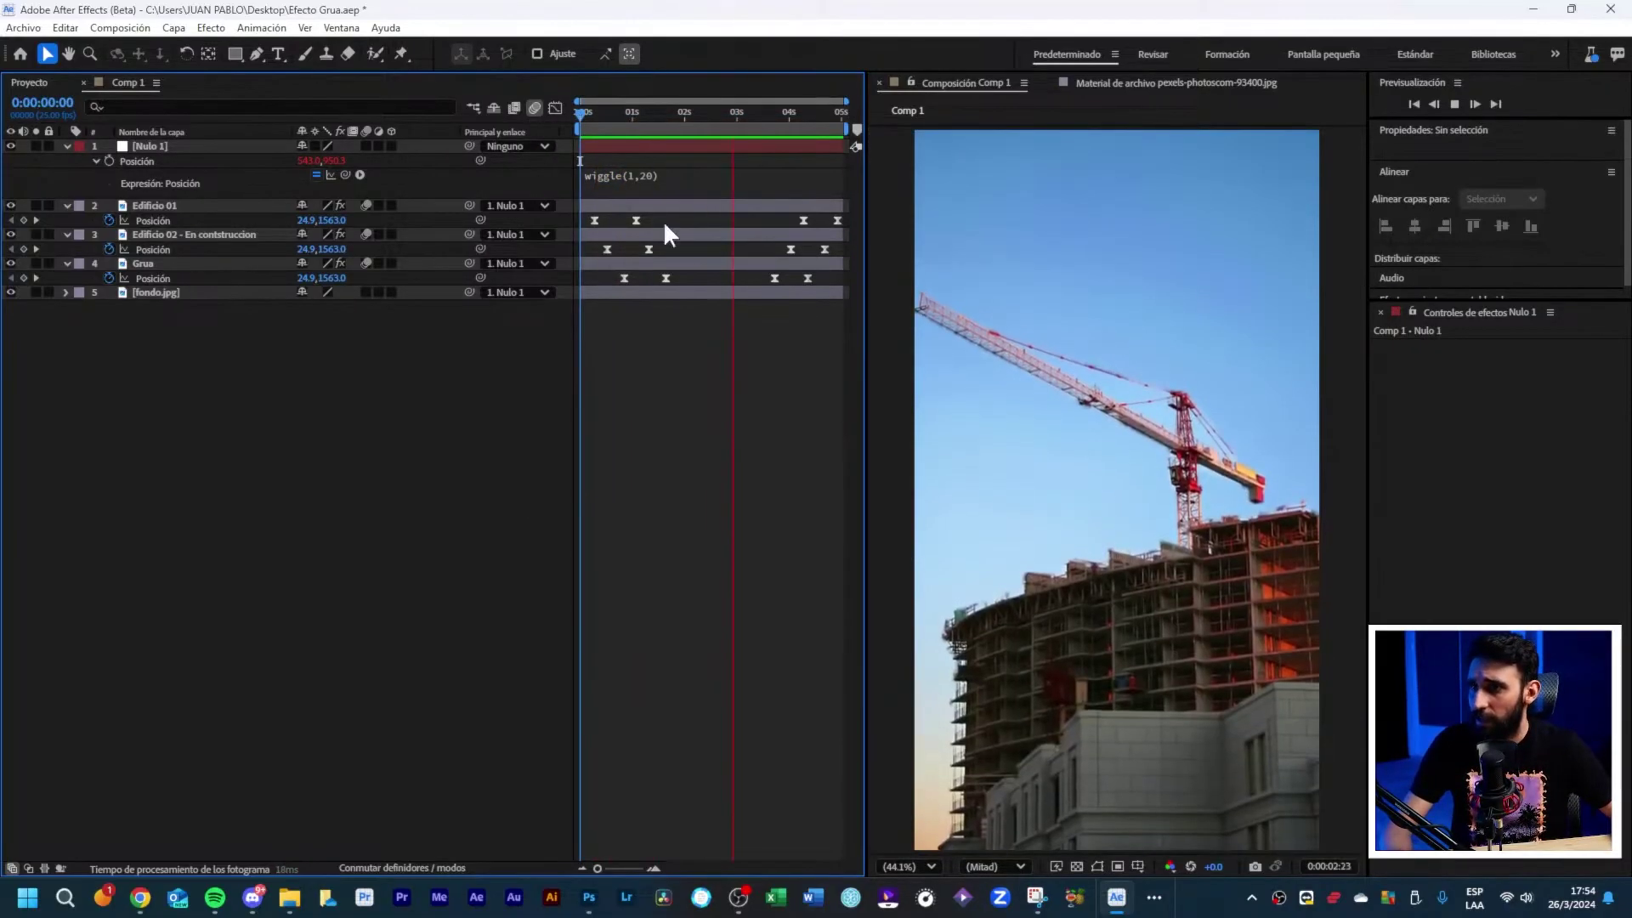
# Step: Change the expression to wiggle(1,50) and preview the stronger shake
pyautogui.click(644, 174)
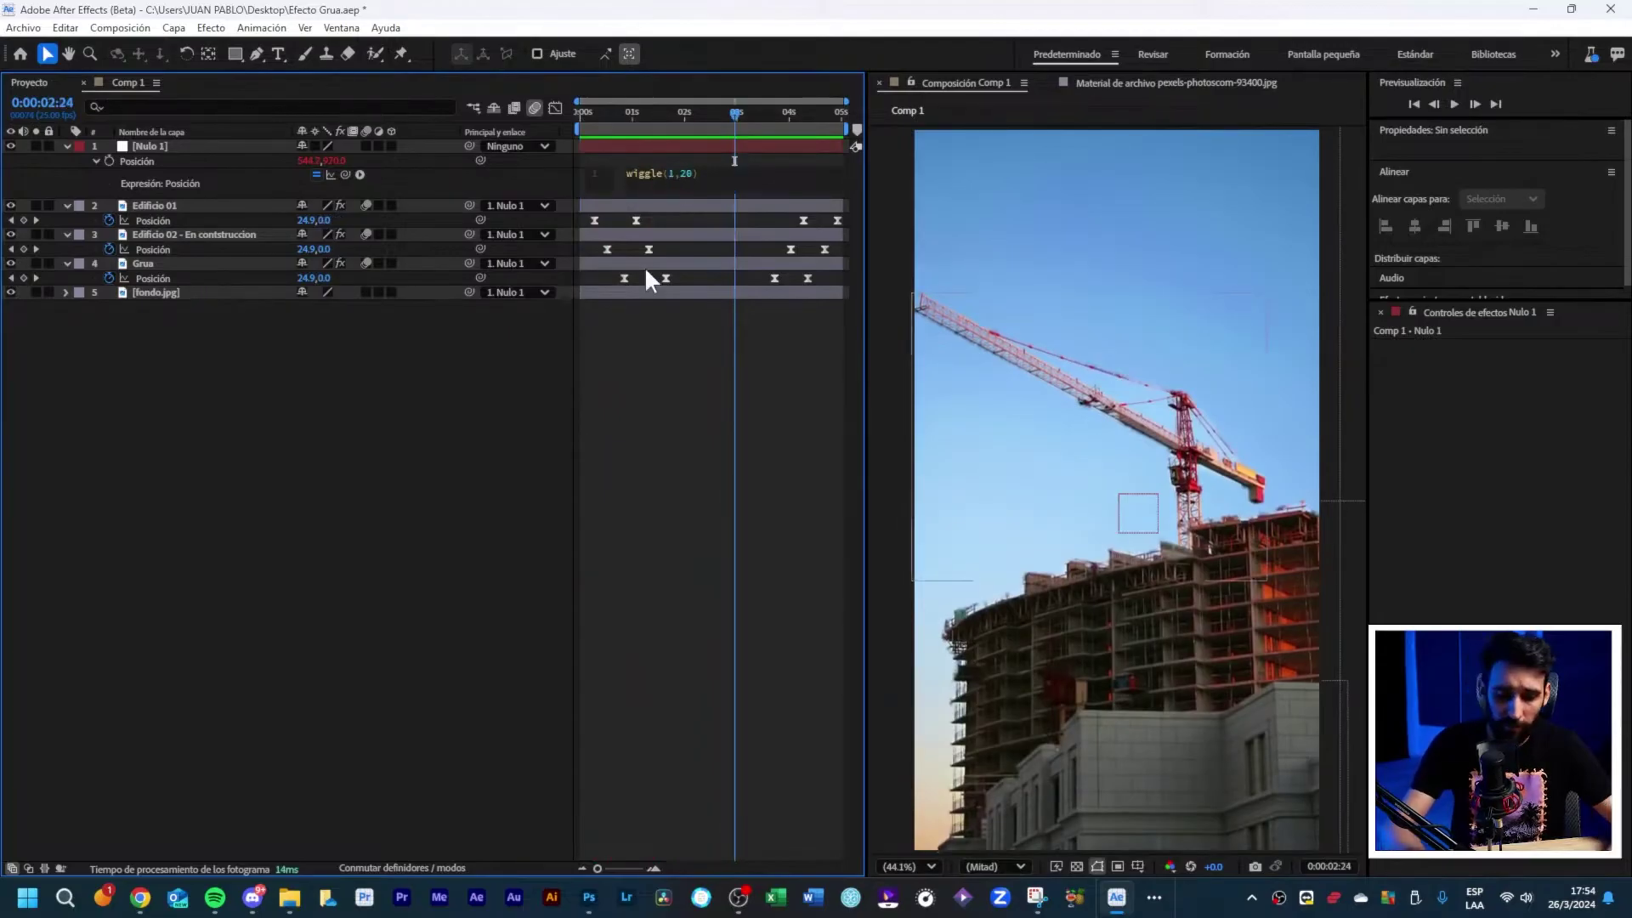
pyautogui.press('BackSpace')
pyautogui.write('5')
pyautogui.click(263, 612)
pyautogui.press('Home')
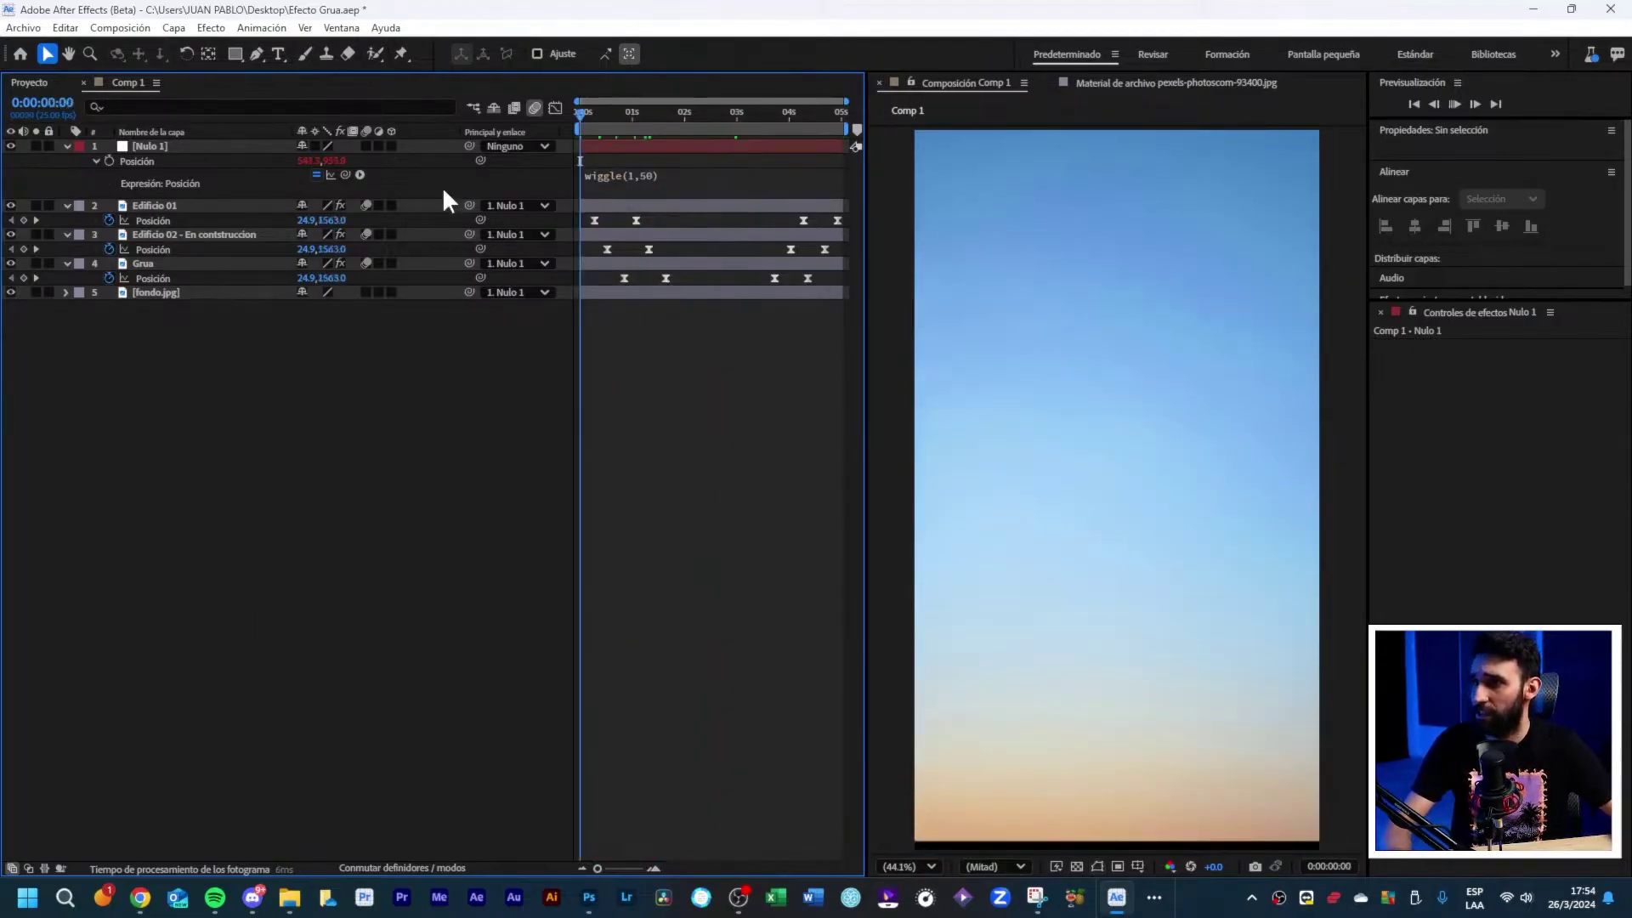
pyautogui.press('space')
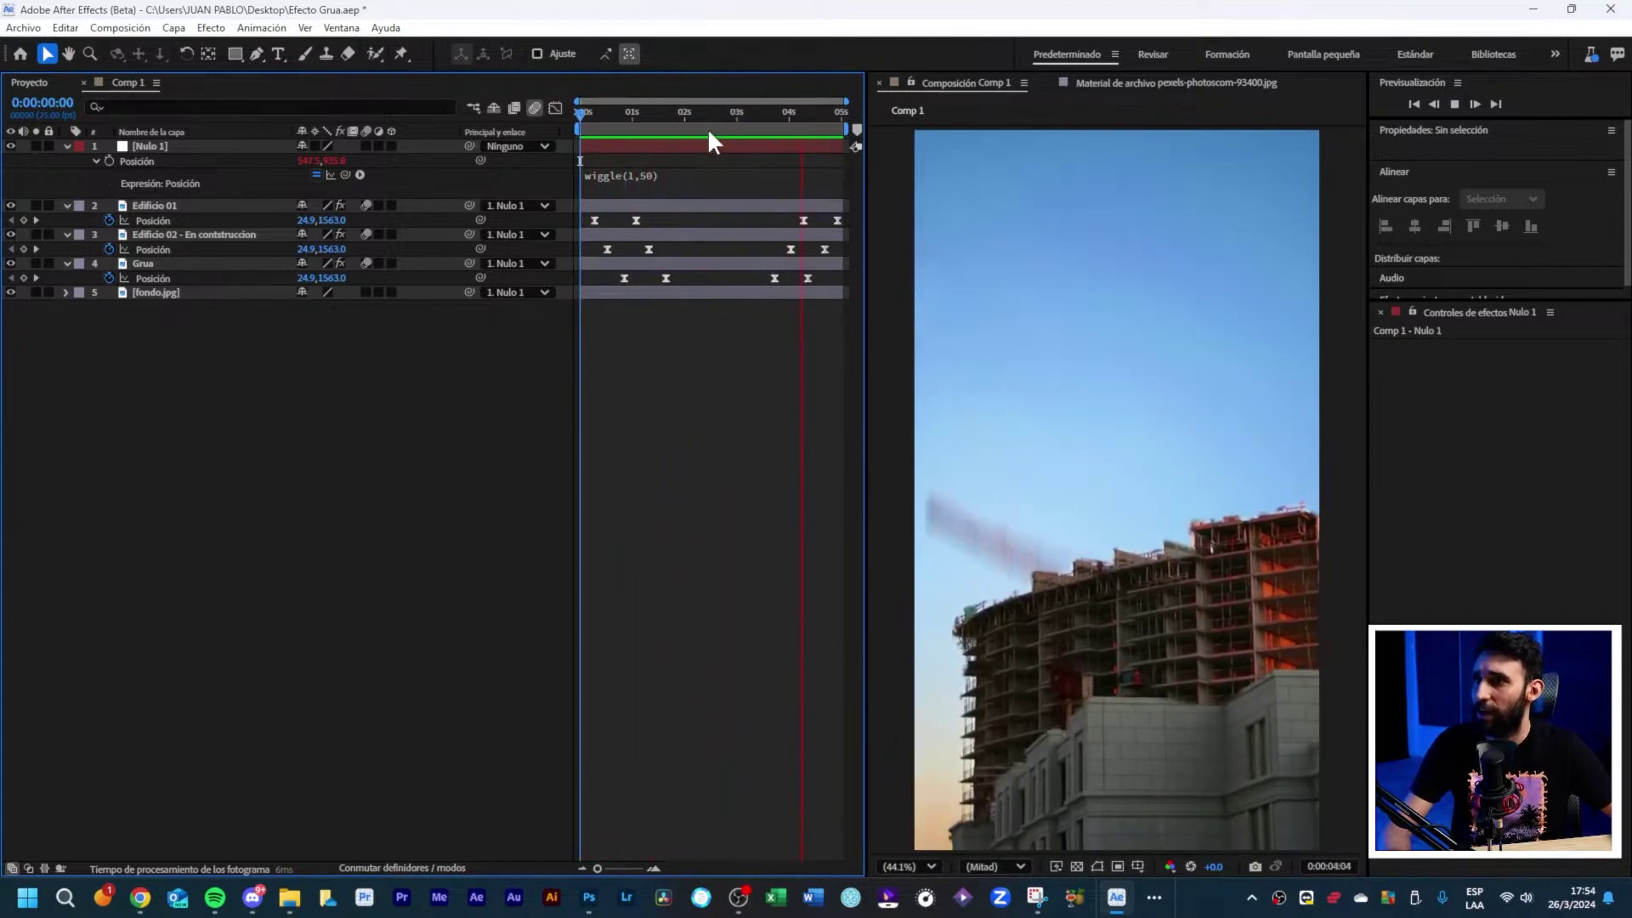
# Step: Change the expression to wiggle(2,20) and preview it from the start
pyautogui.moveTo(700, 119); pyautogui.dragTo(649, 163)
pyautogui.click(650, 177)
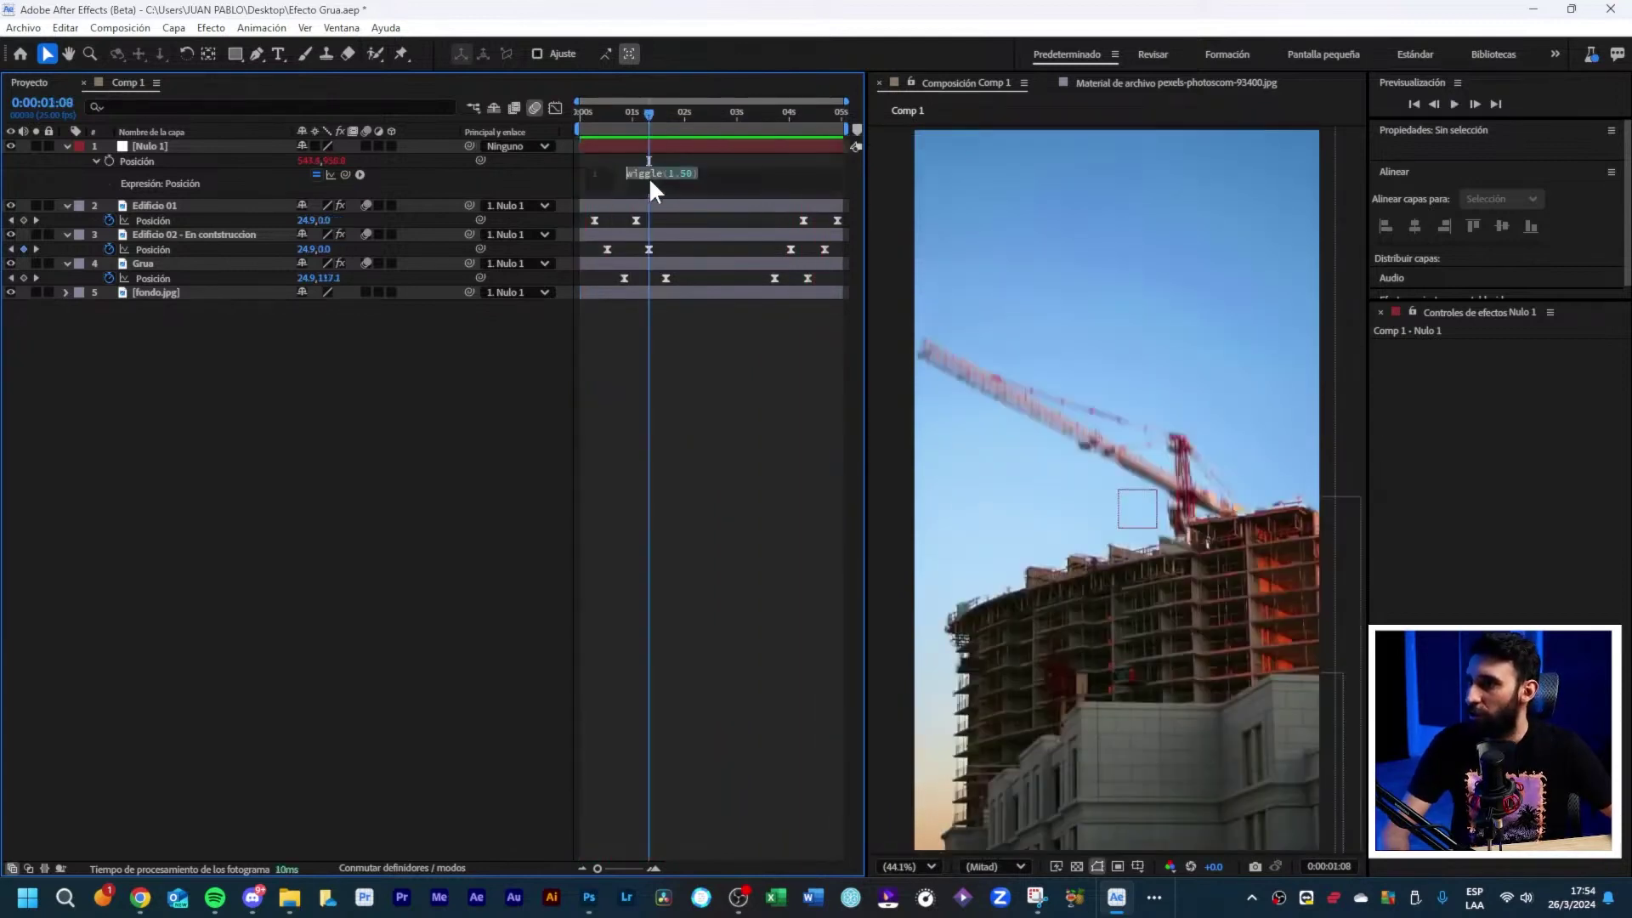
pyautogui.click(689, 175)
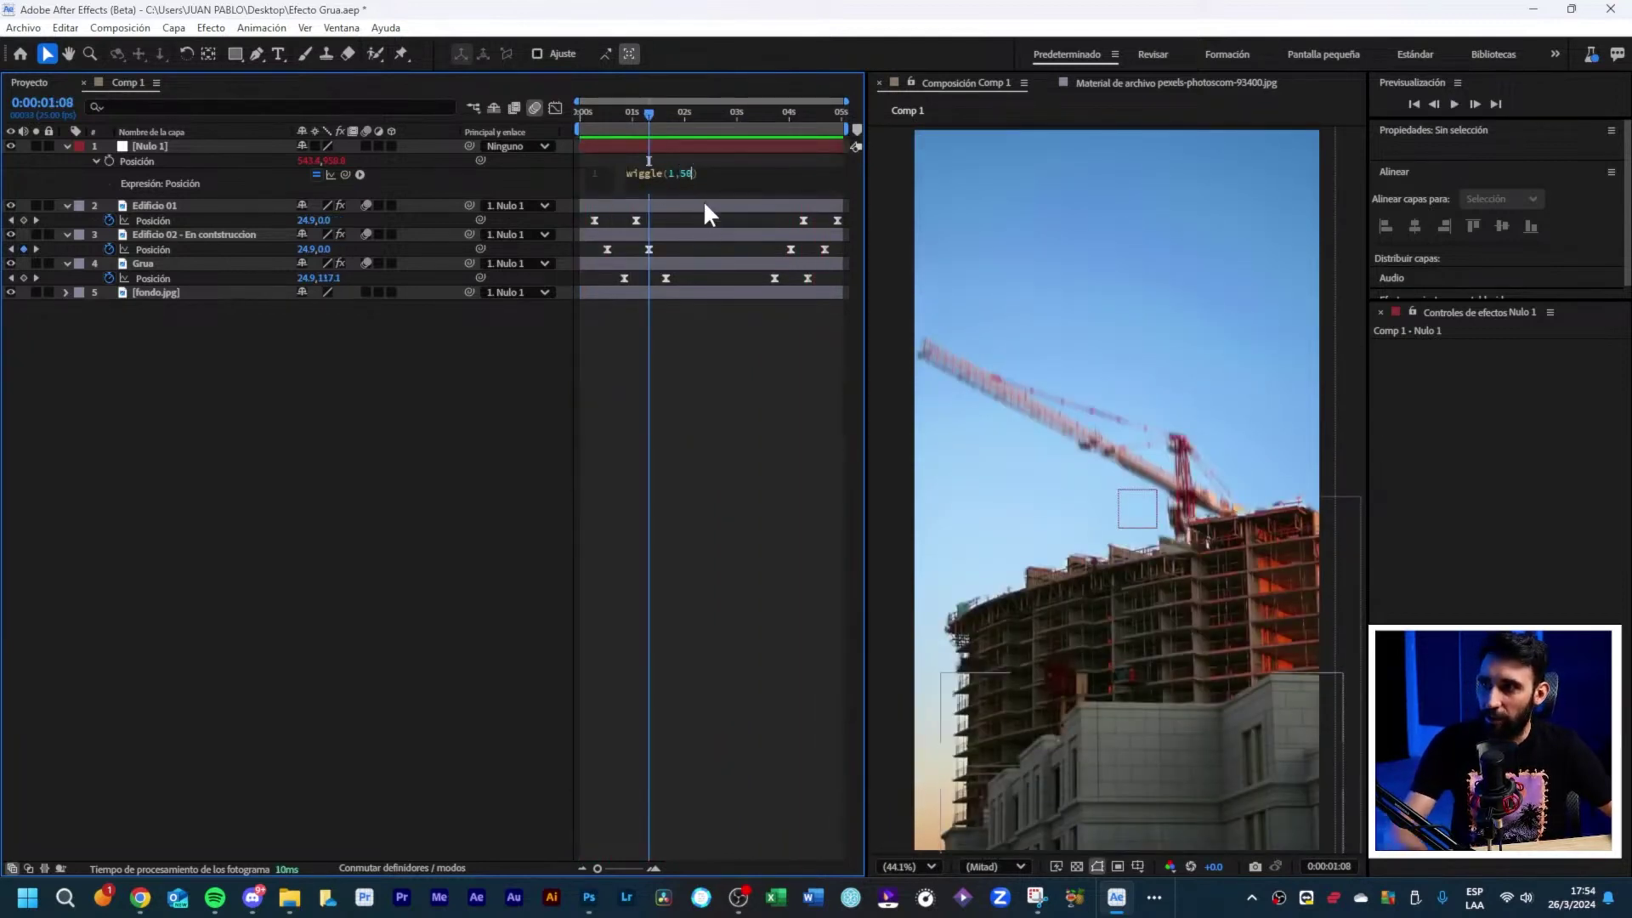
pyautogui.press('Left')
pyautogui.press('BackSpace')
pyautogui.write('2')
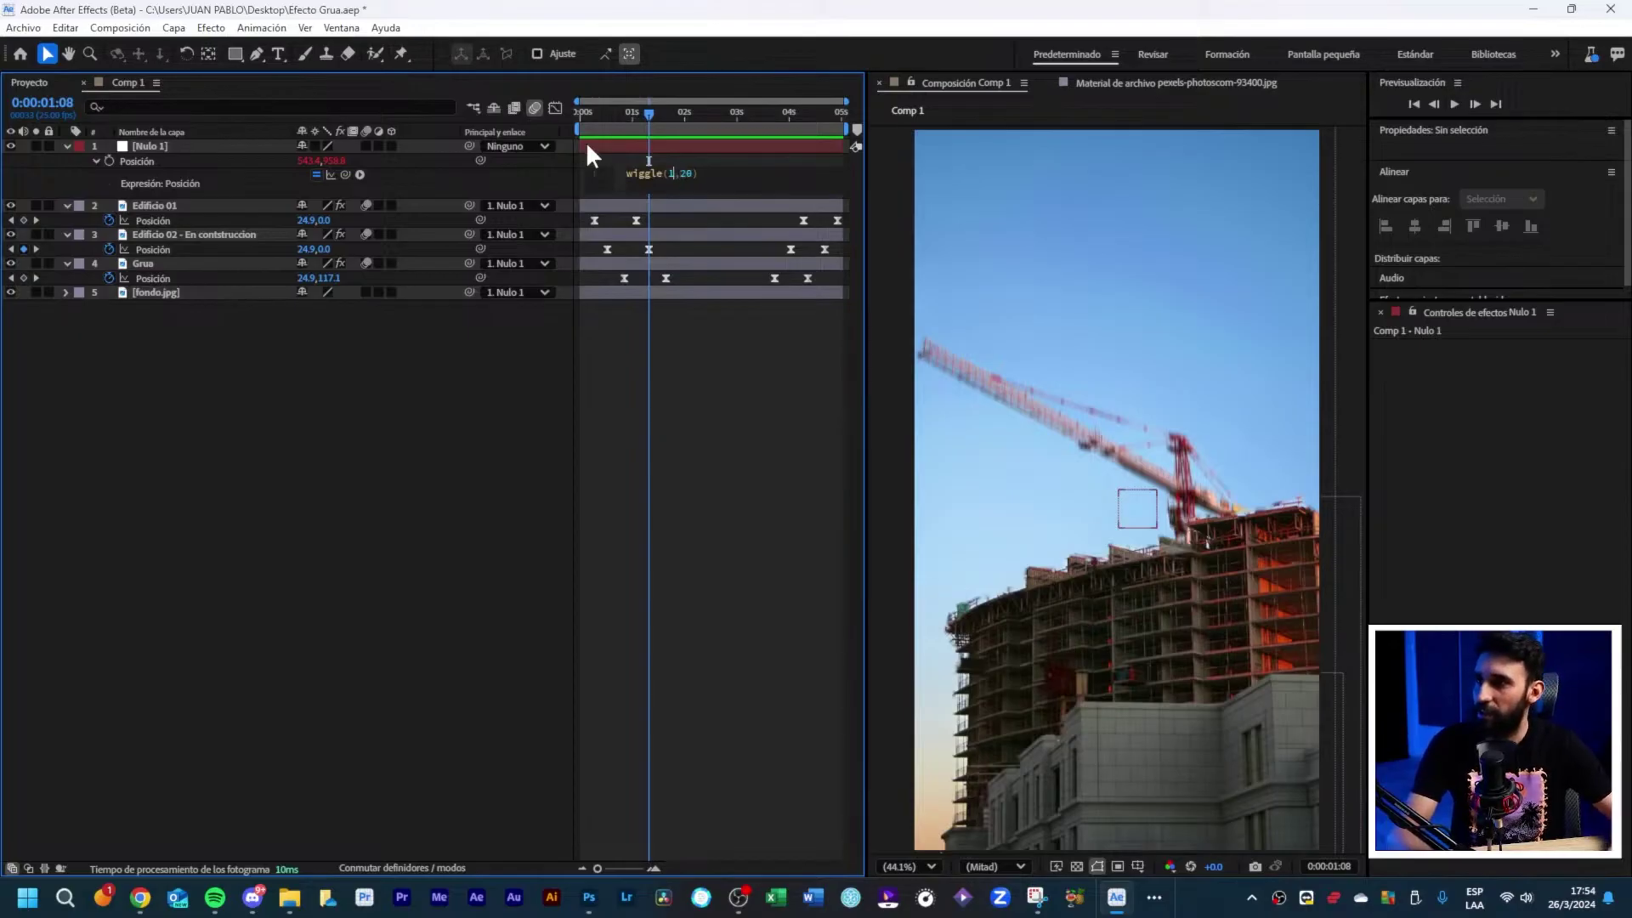
pyautogui.click(294, 505)
pyautogui.press('Home')
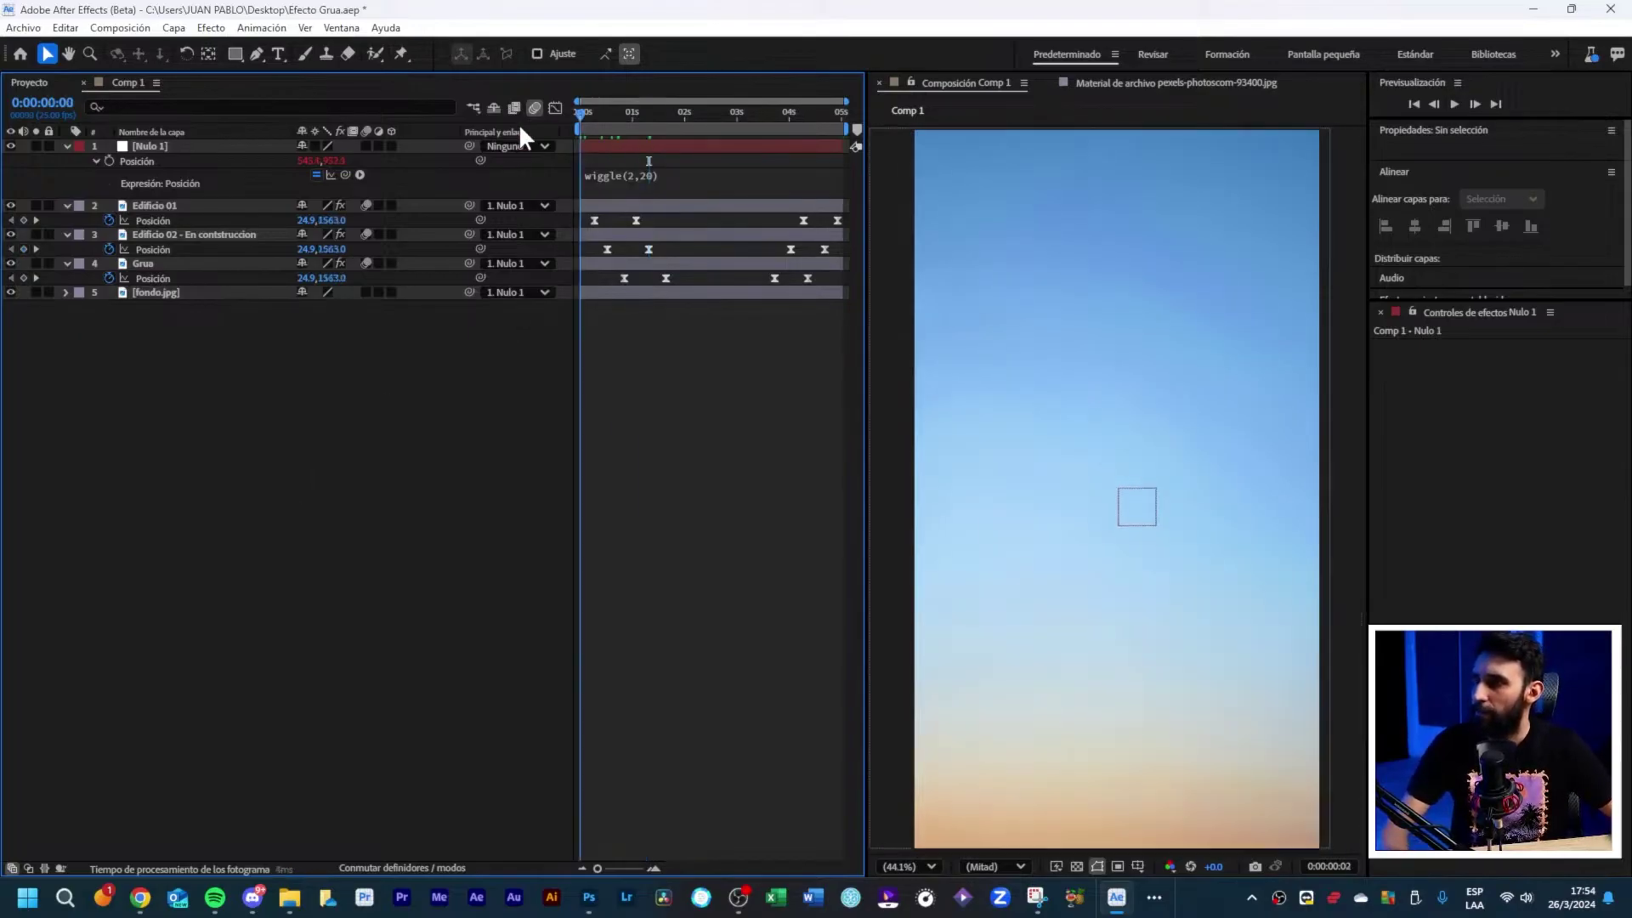
pyautogui.press('space')
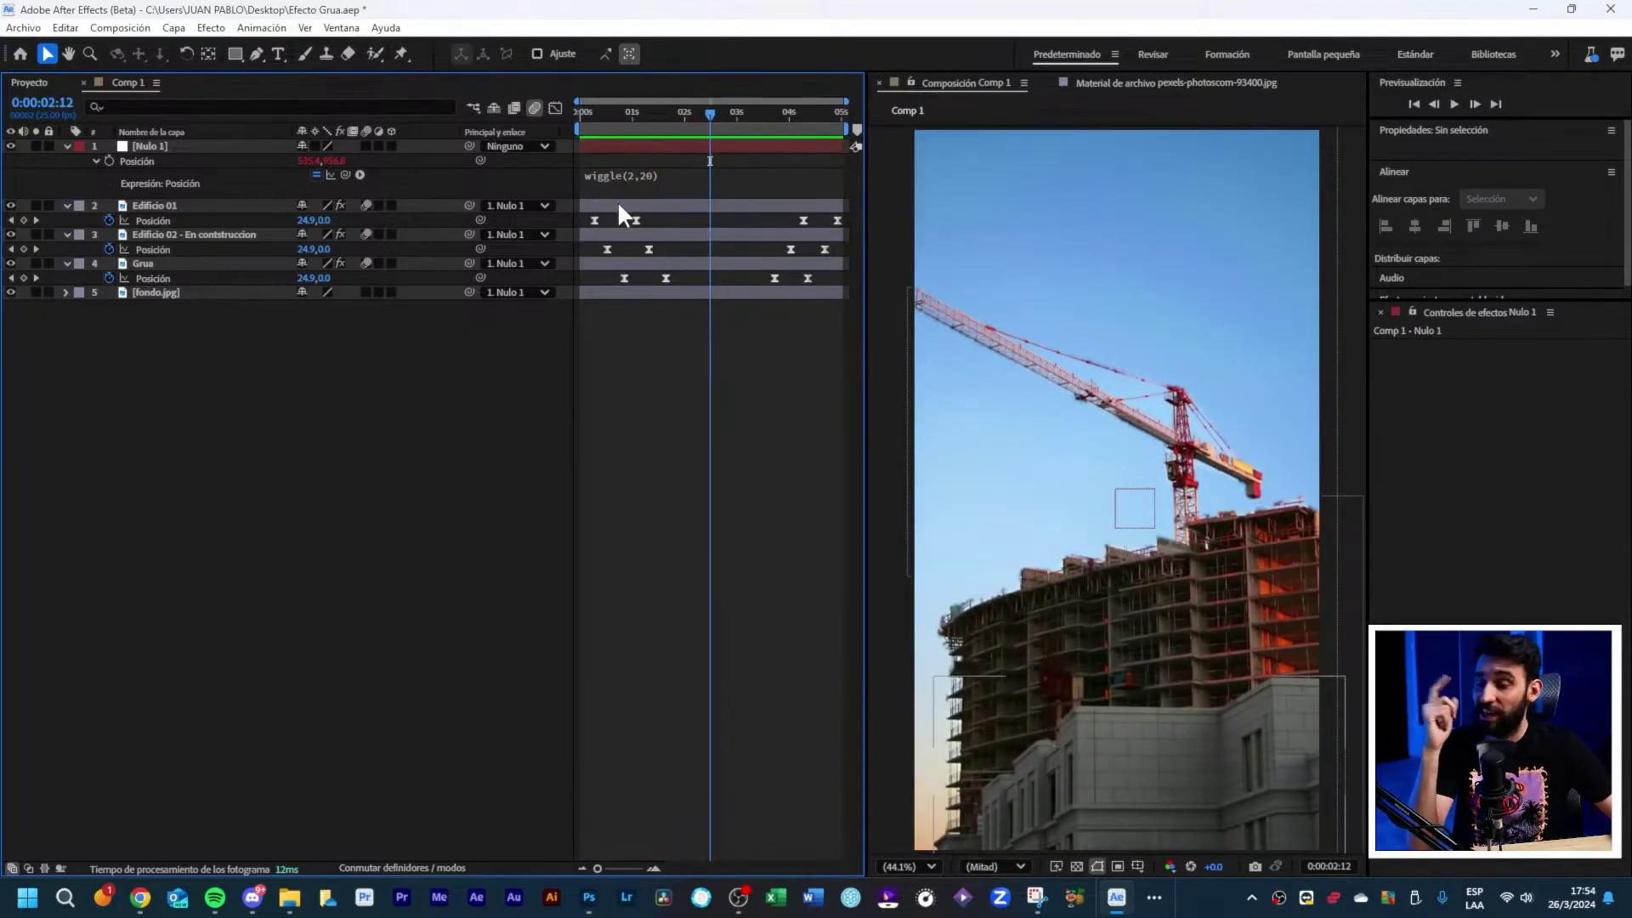
# Step: Change the expression to wiggle(10,20) and preview the much faster shake
pyautogui.click(645, 176)
pyautogui.click(671, 174)
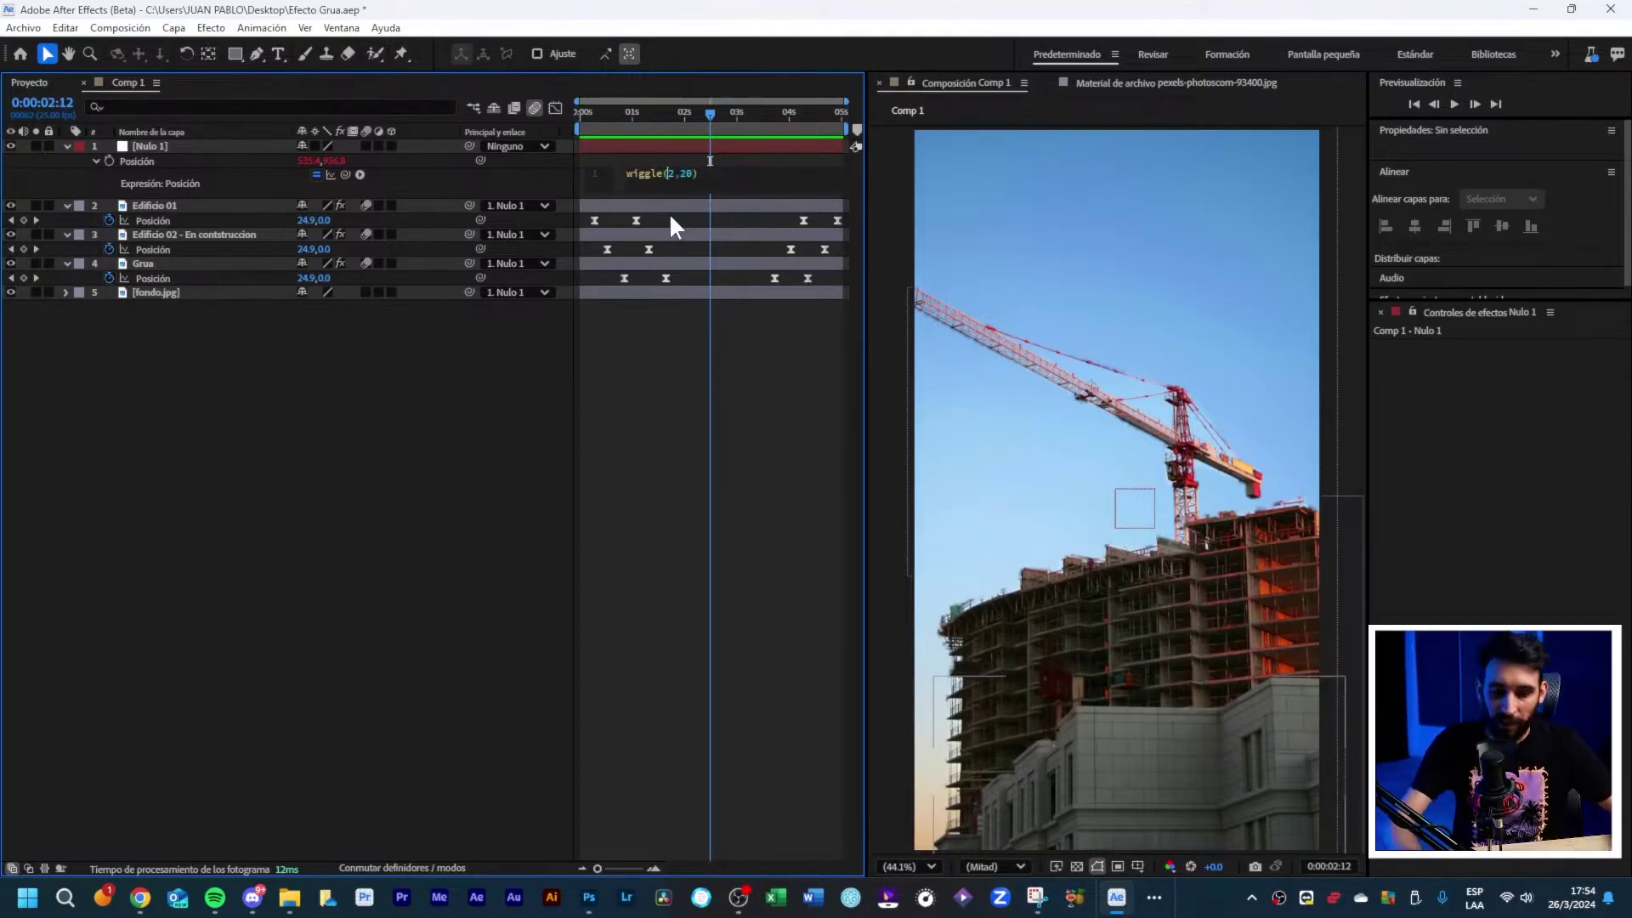
pyautogui.press('BackSpace')
pyautogui.write('10')
pyautogui.click(500, 422)
pyautogui.press('space')
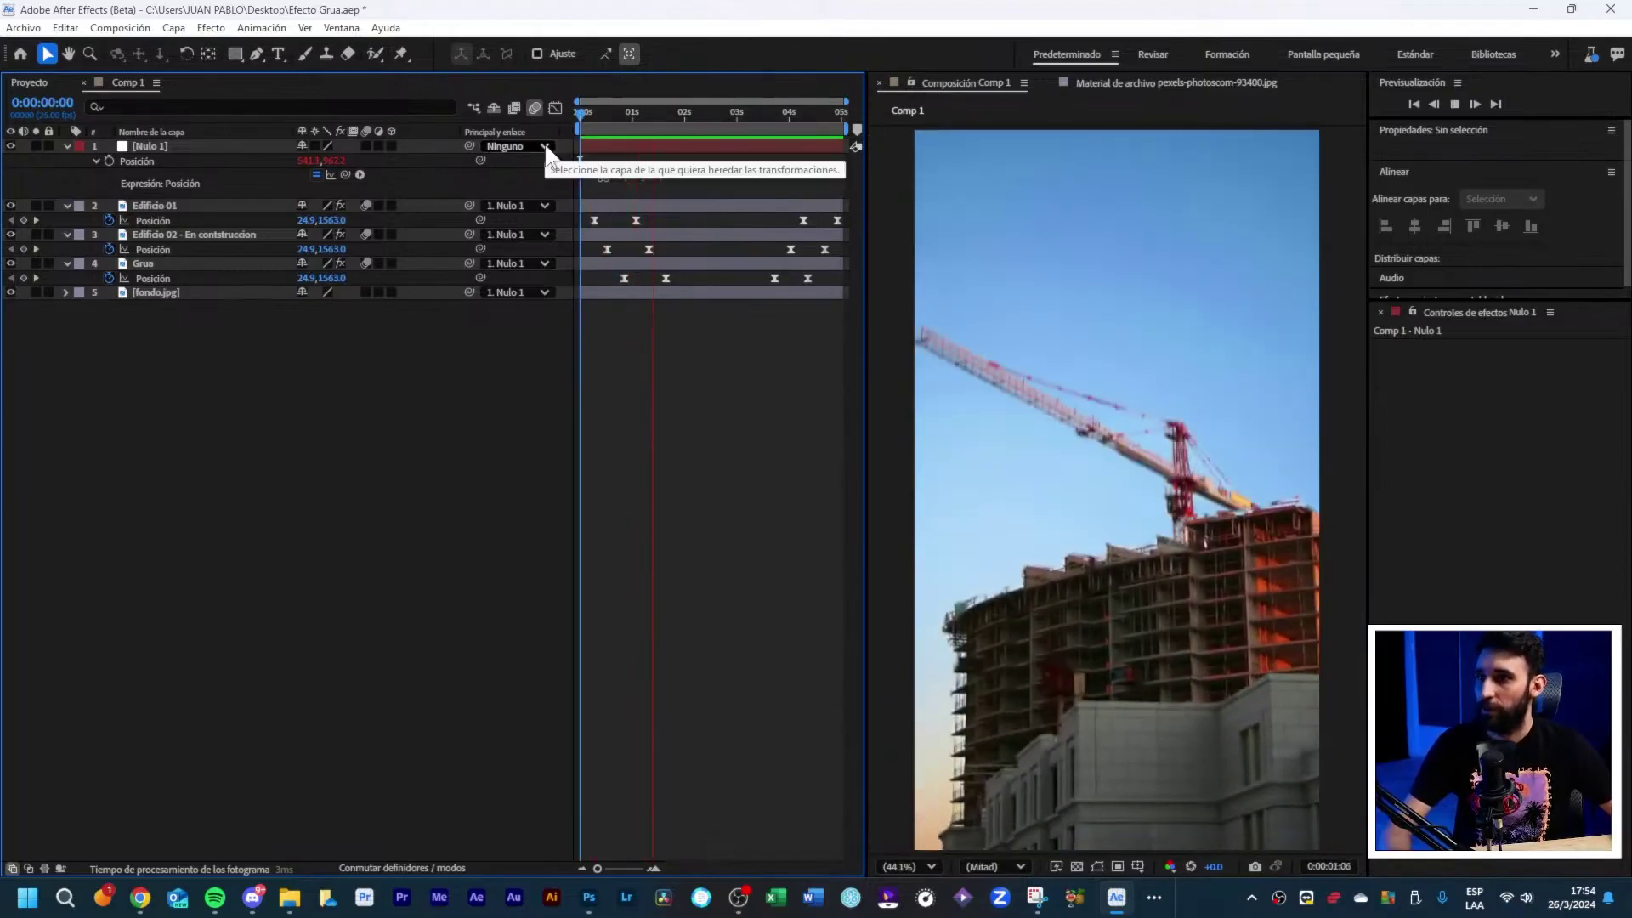
# Step: Set the expression back to wiggle(1,20) and preview from the start
pyautogui.click(678, 173)
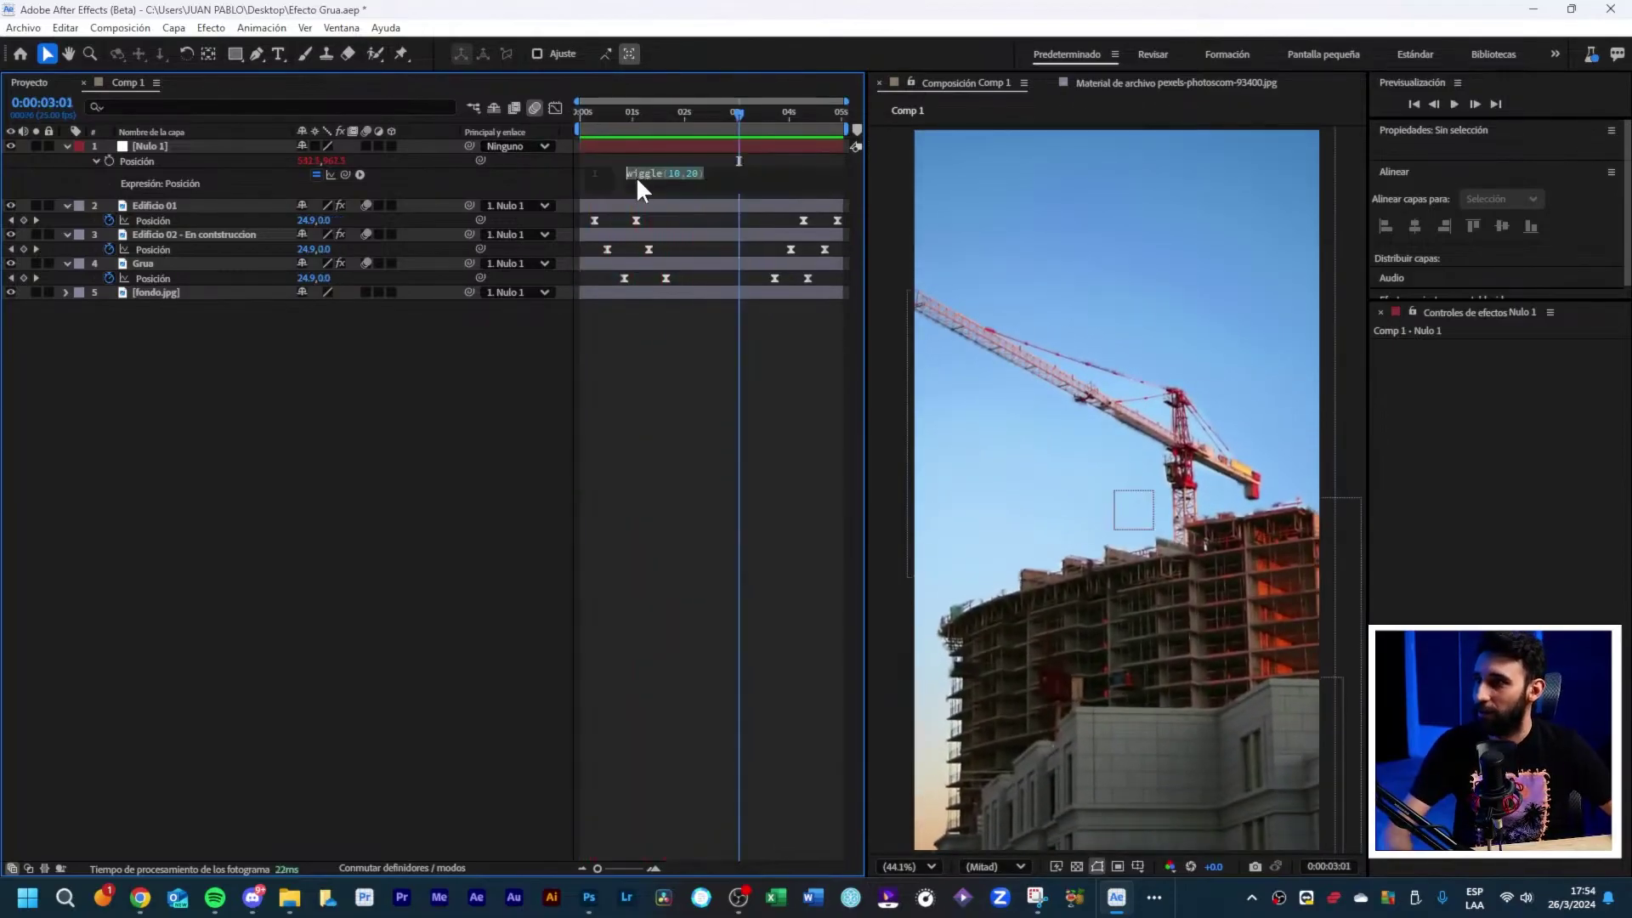
pyautogui.press('Delete')
pyautogui.press('KP_Enter')
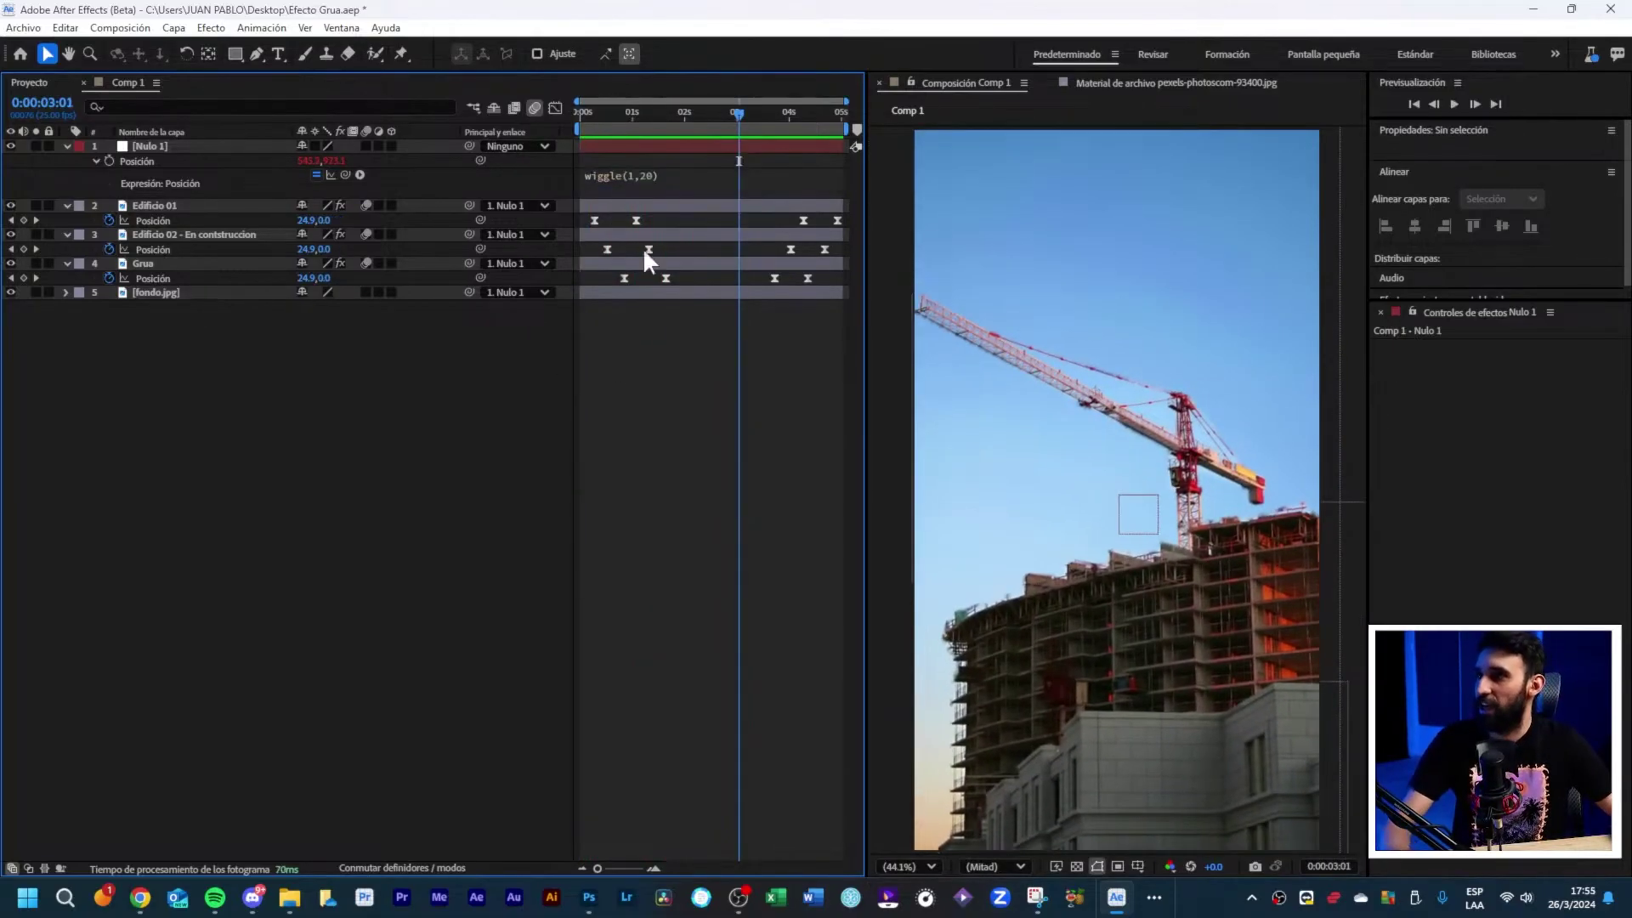
pyautogui.press('Home')
pyautogui.press('space')
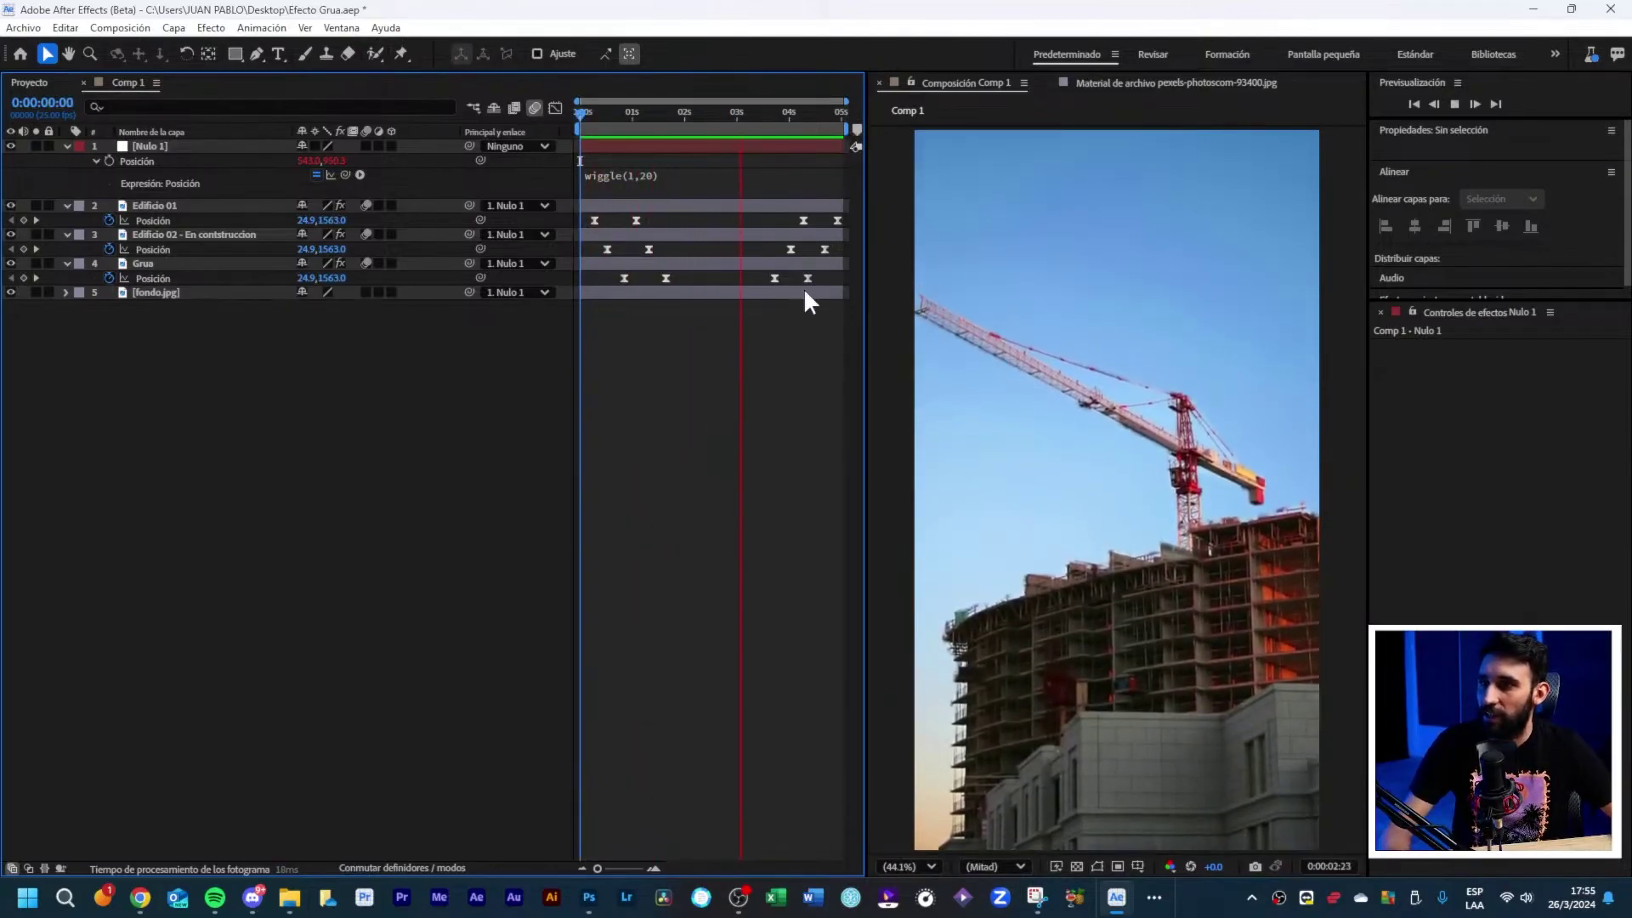
pyautogui.press('space')
# Step: Try wiggle(0.5,20) and preview the slower shake
pyautogui.click(651, 181)
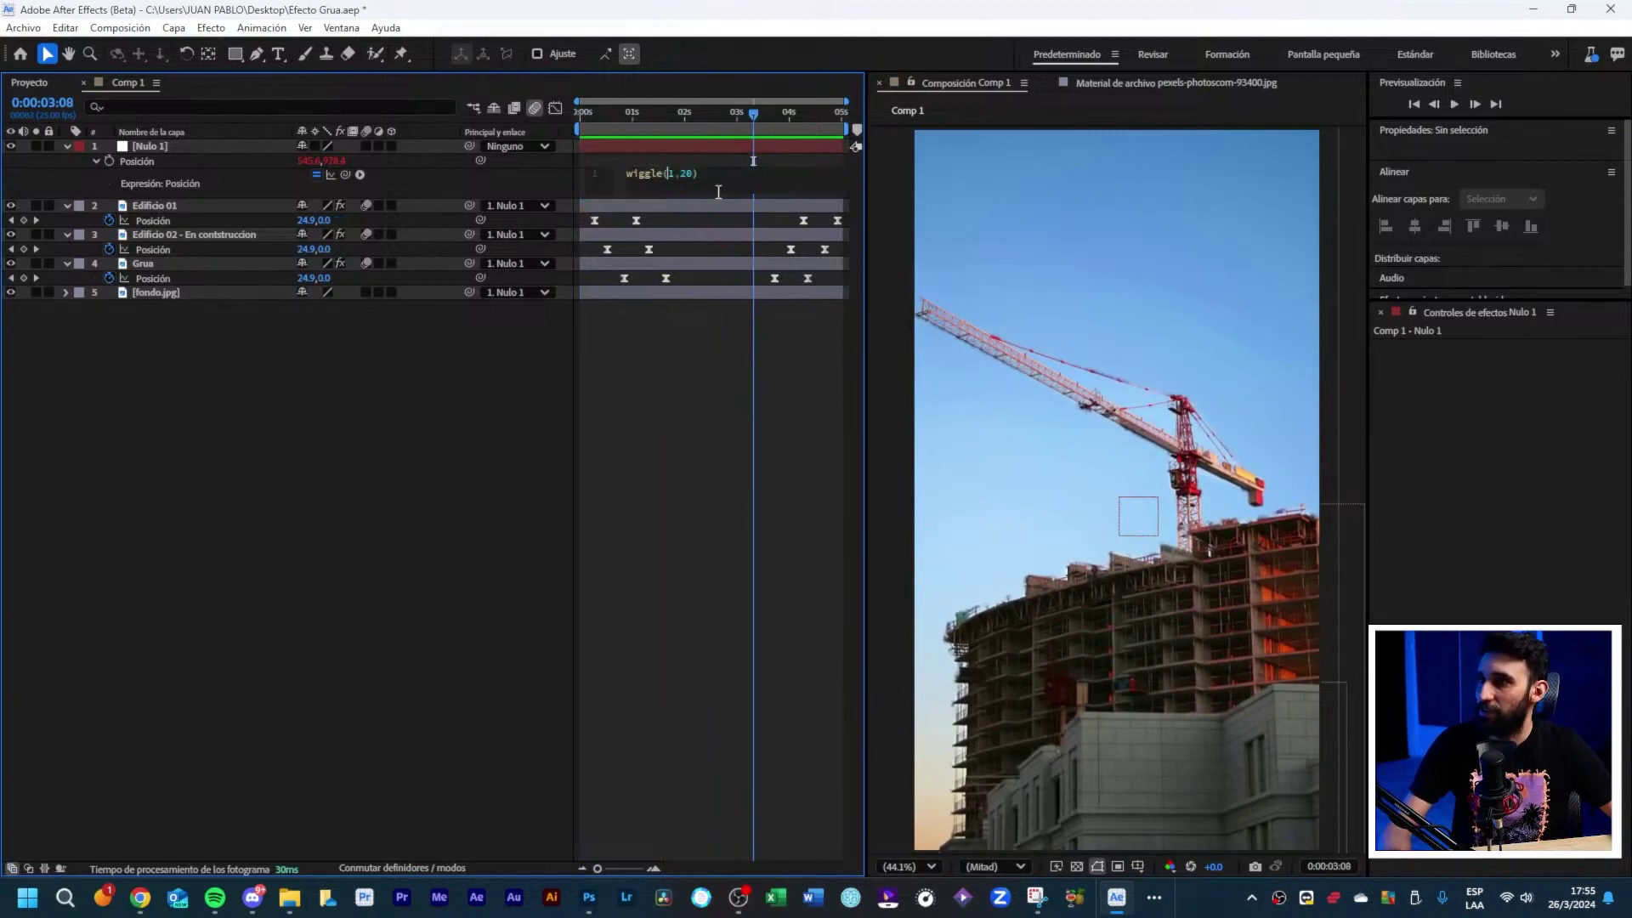
pyautogui.write('0.5')
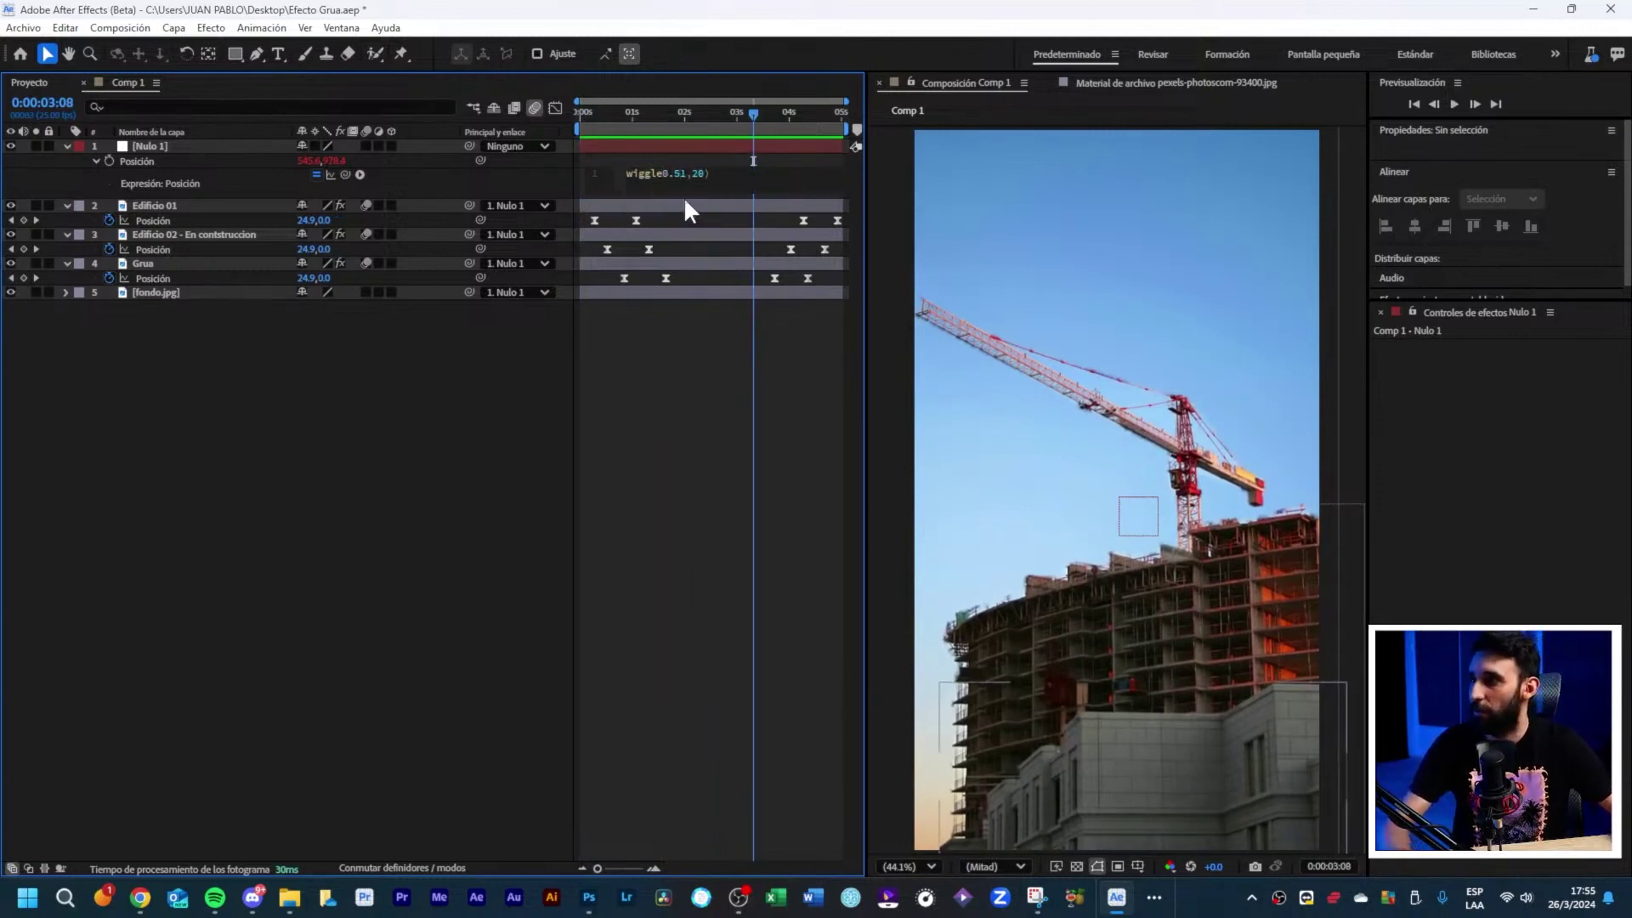
pyautogui.press('Delete')
pyautogui.press('space')
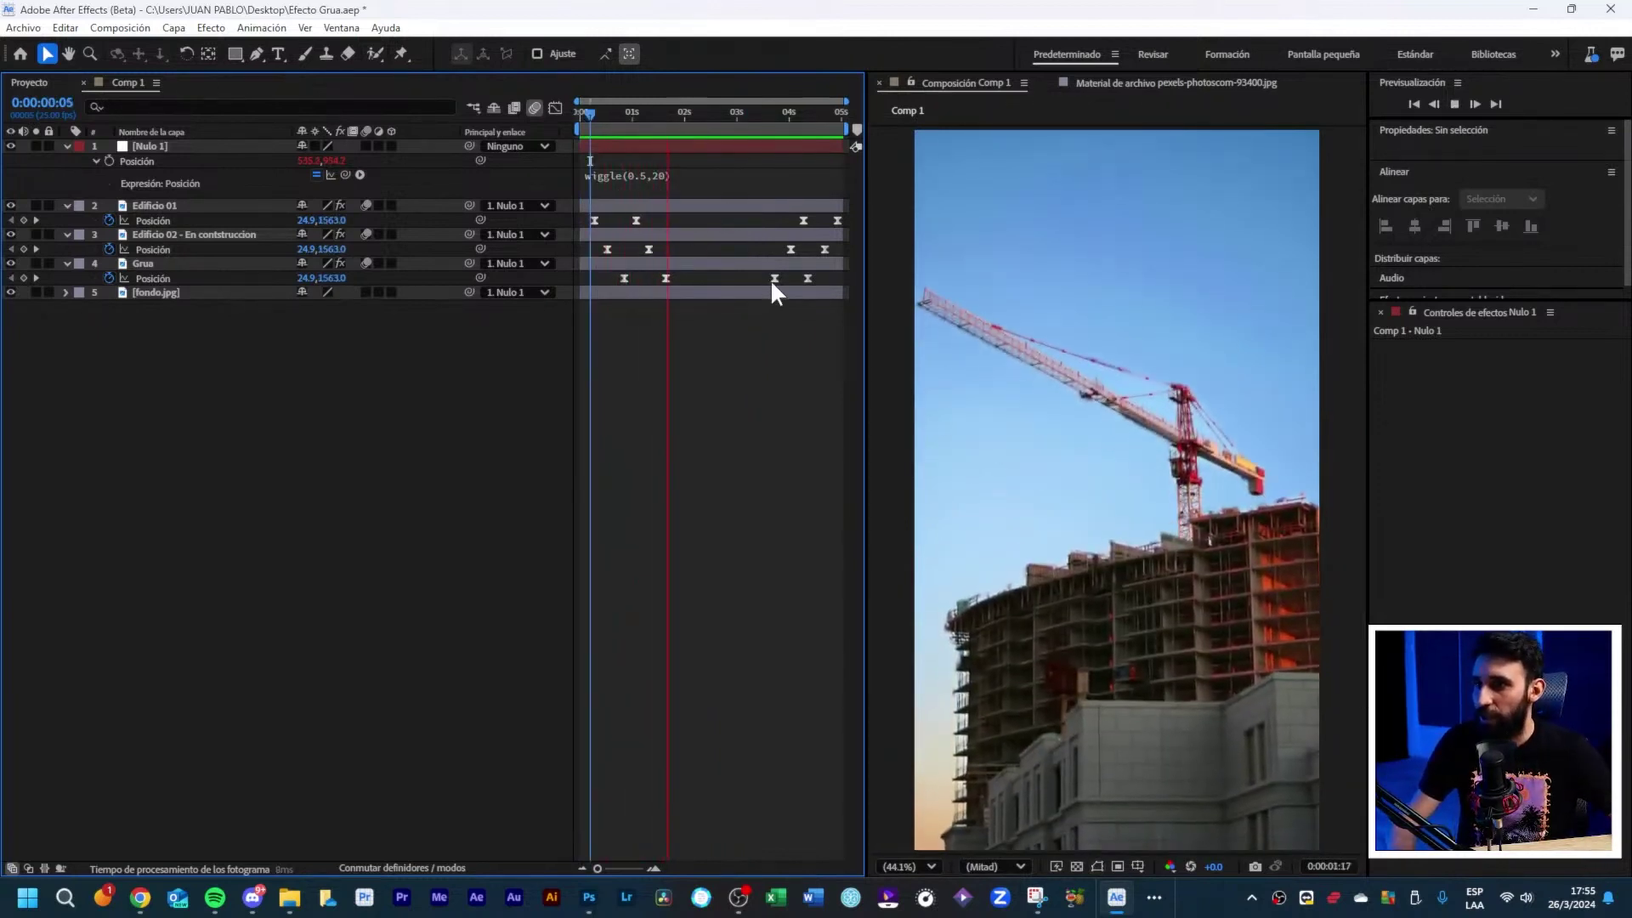
pyautogui.press('space')
# Step: Edit the wiggle frequency from 0.5 back to 1
pyautogui.click(650, 168)
pyautogui.click(689, 172)
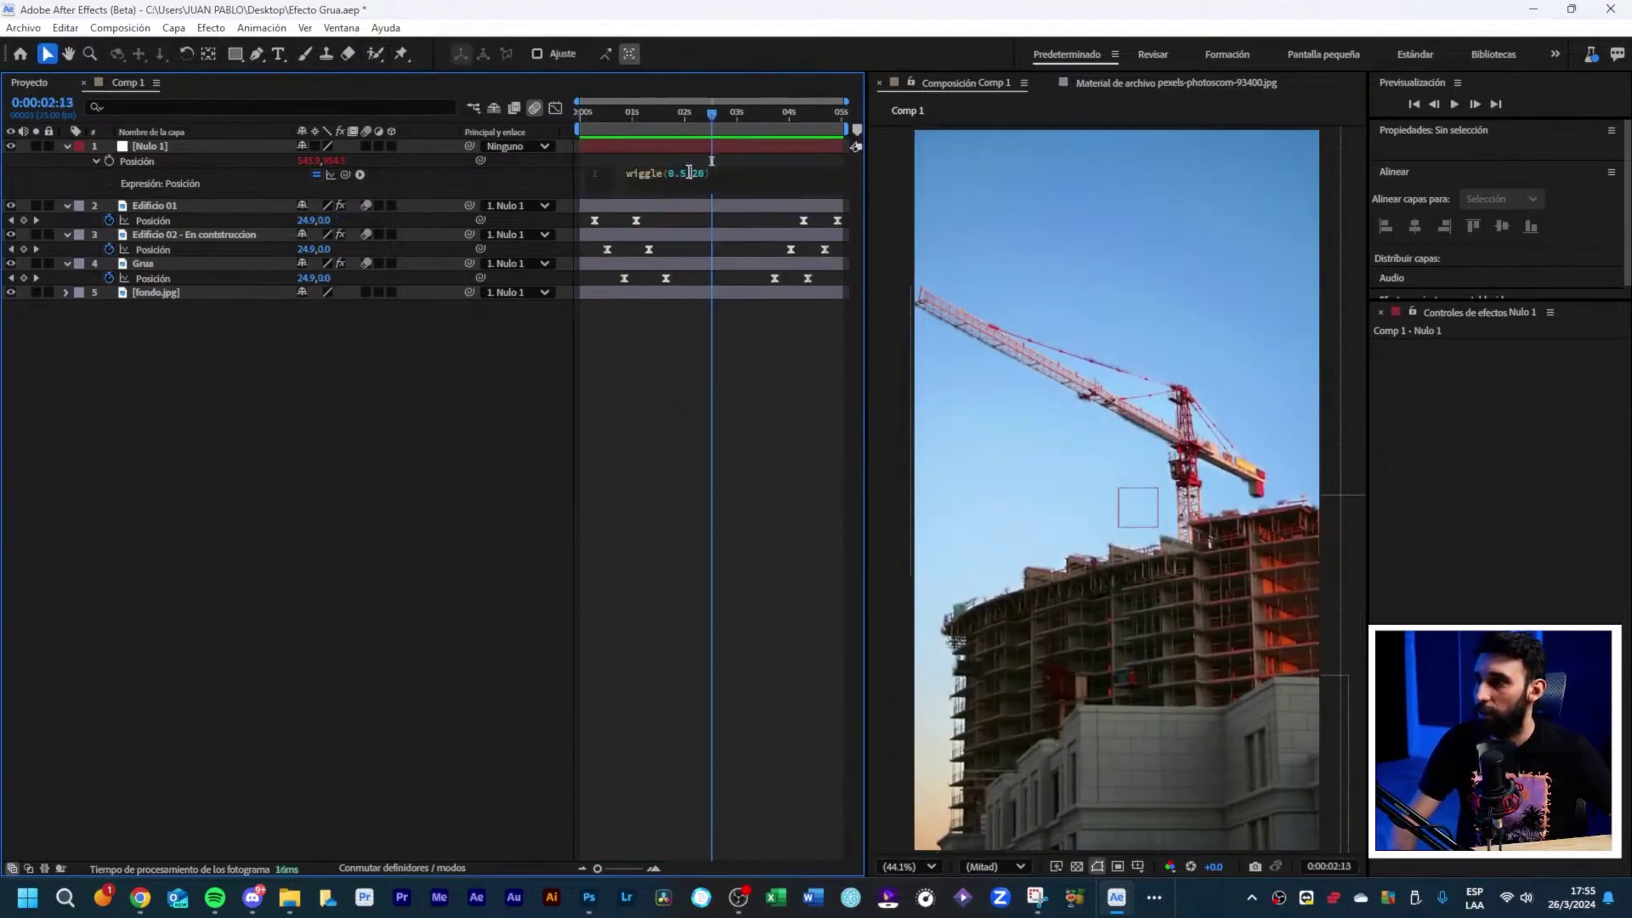
pyautogui.press('BackSpace')
pyautogui.press('BackSpace')
pyautogui.press('BackSpace')
pyautogui.write('1')
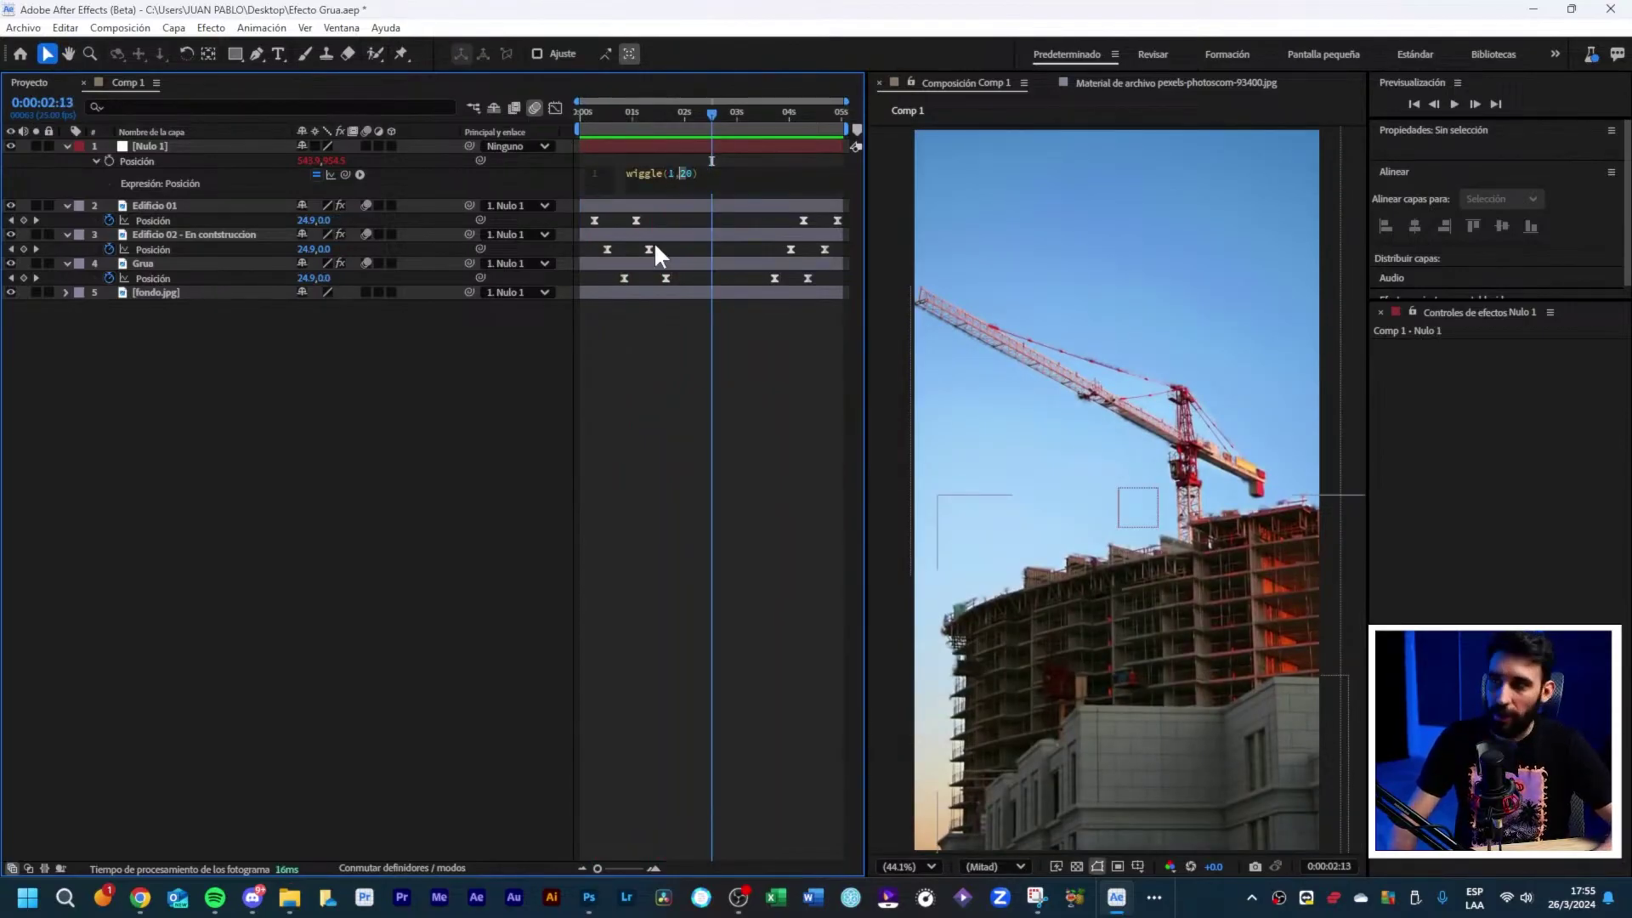